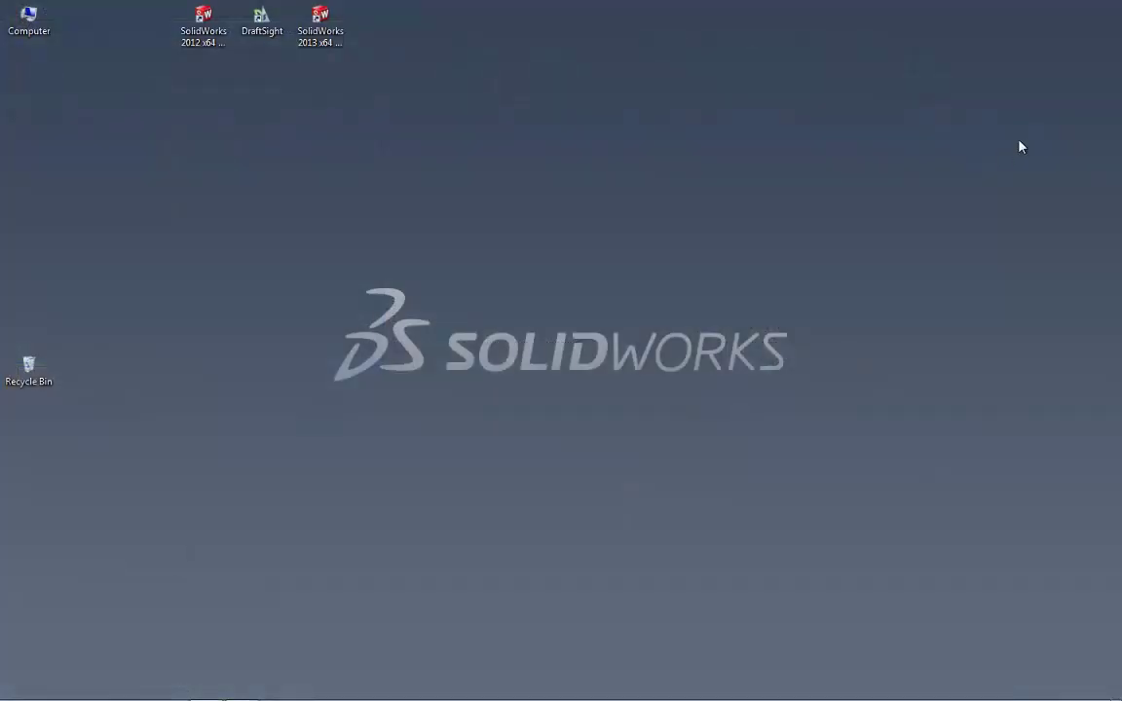
- Start SolidWorks 2013 from the desktop
double_click(330, 41)
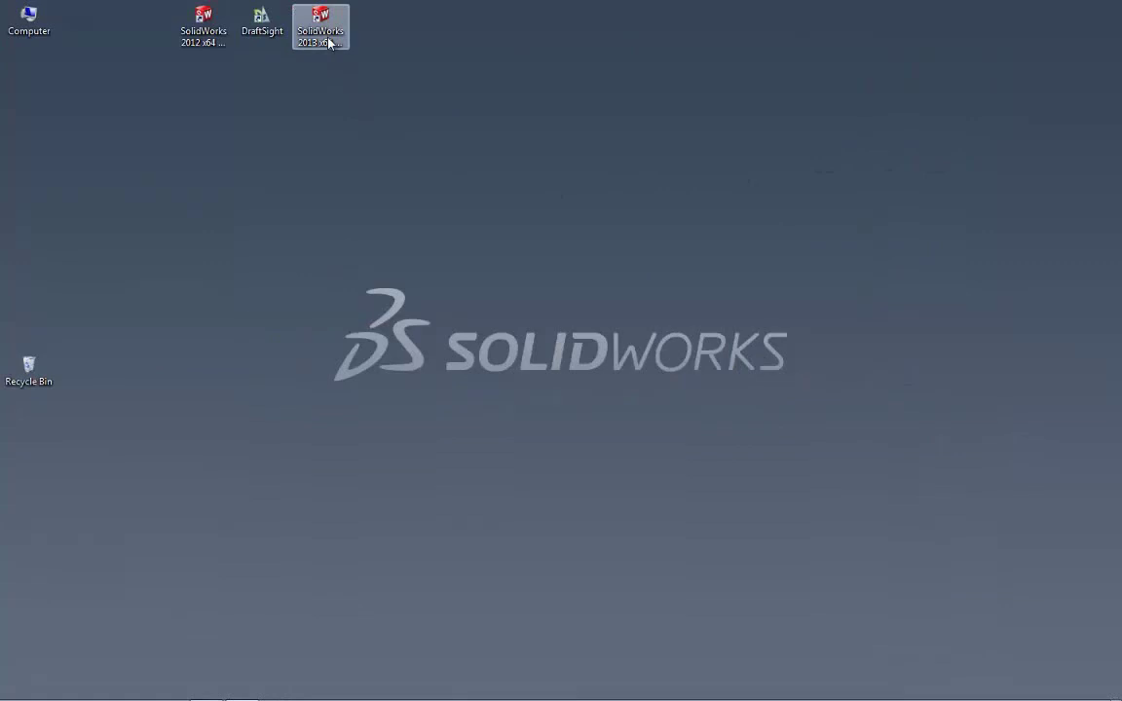
double_click(321, 29)
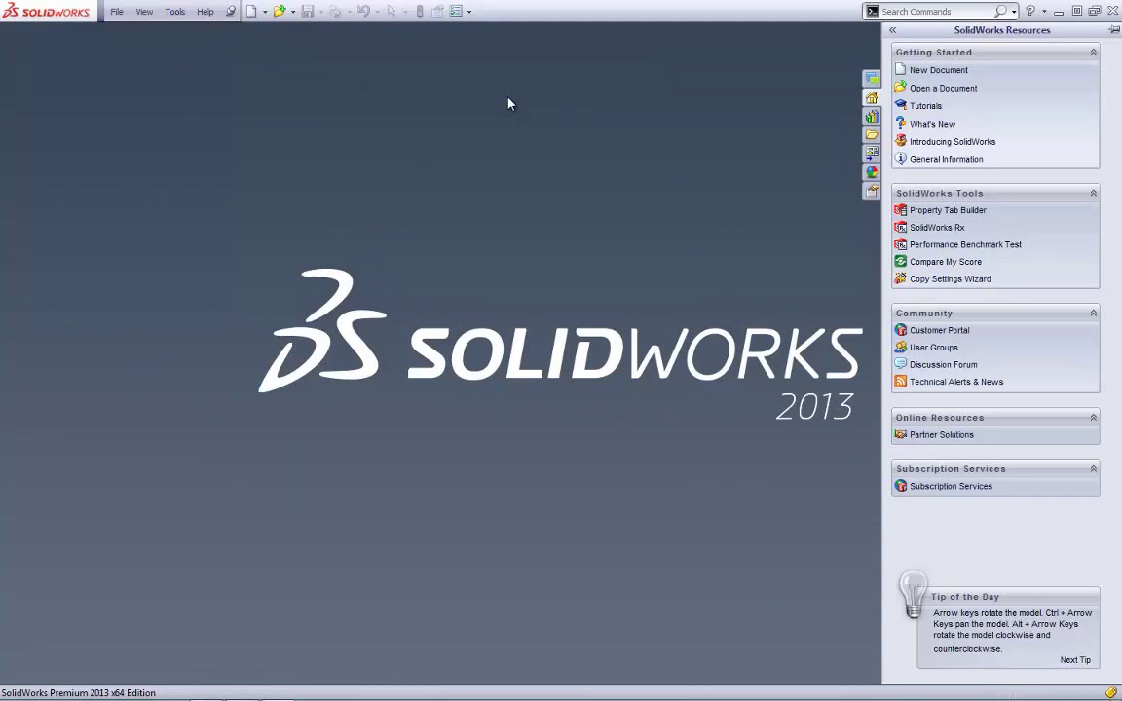
left_click(1058, 11)
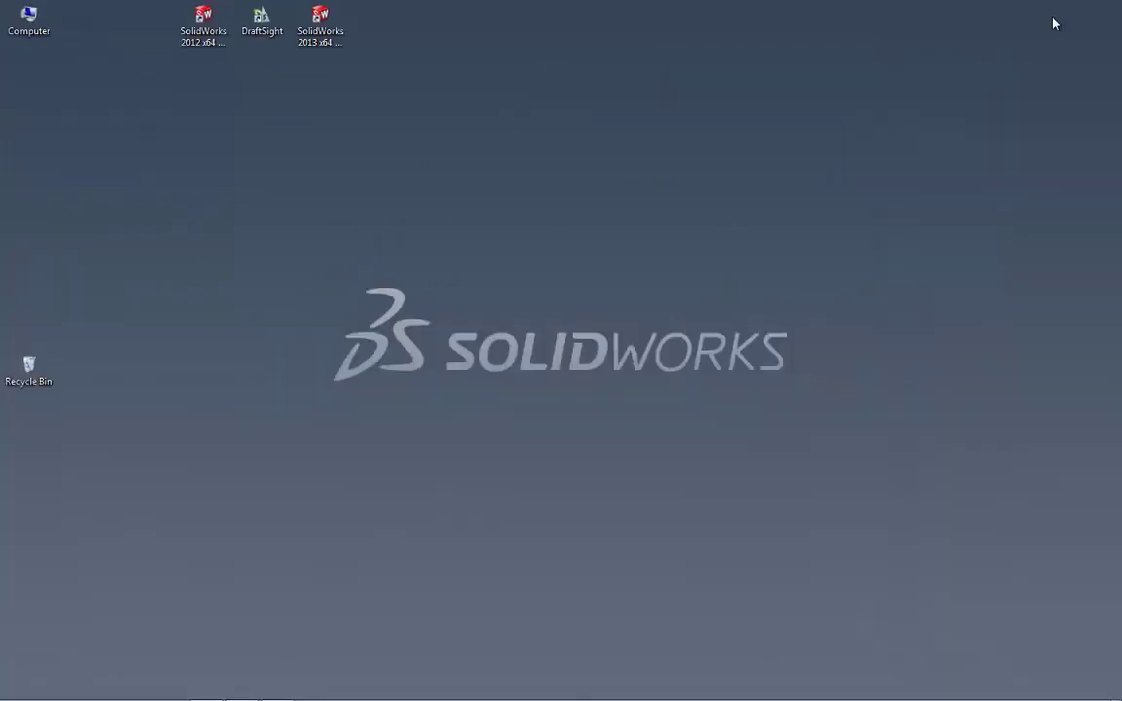
double_click(319, 39)
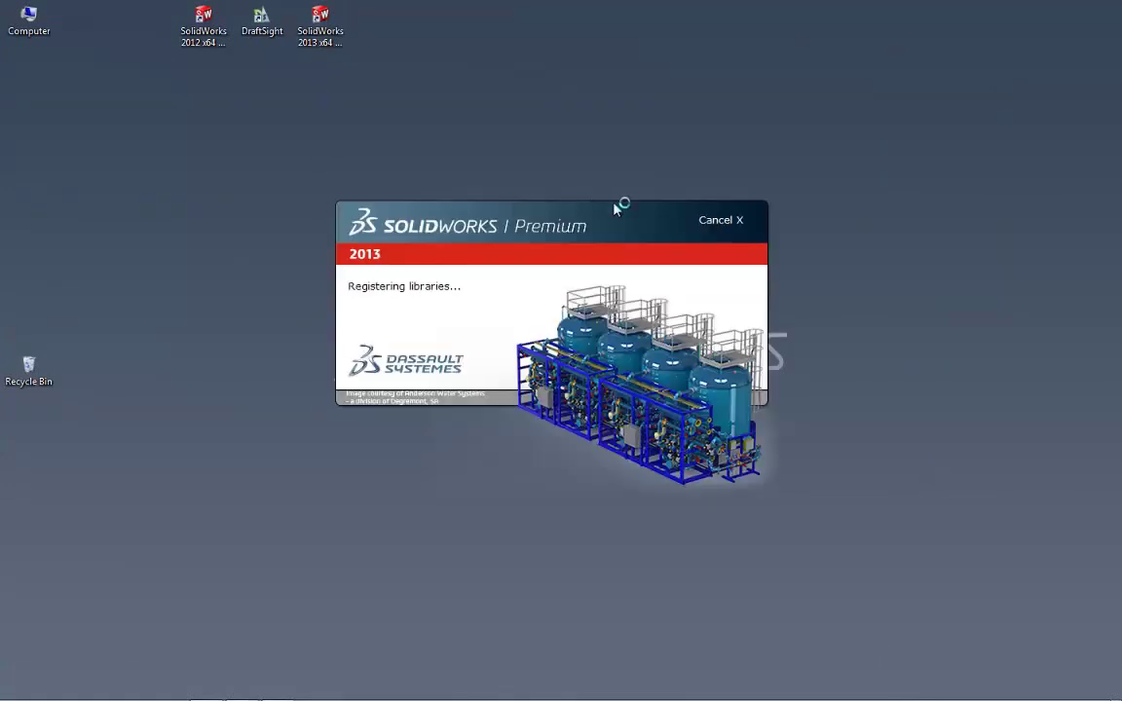
left_click(729, 225)
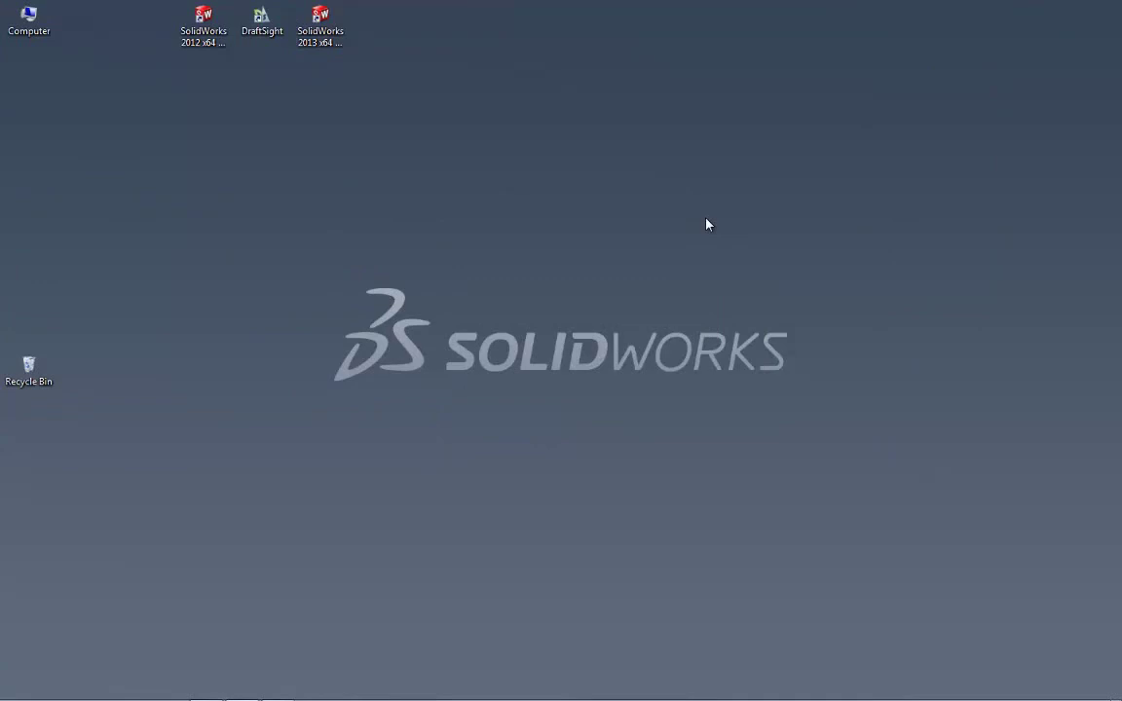
double_click(320, 24)
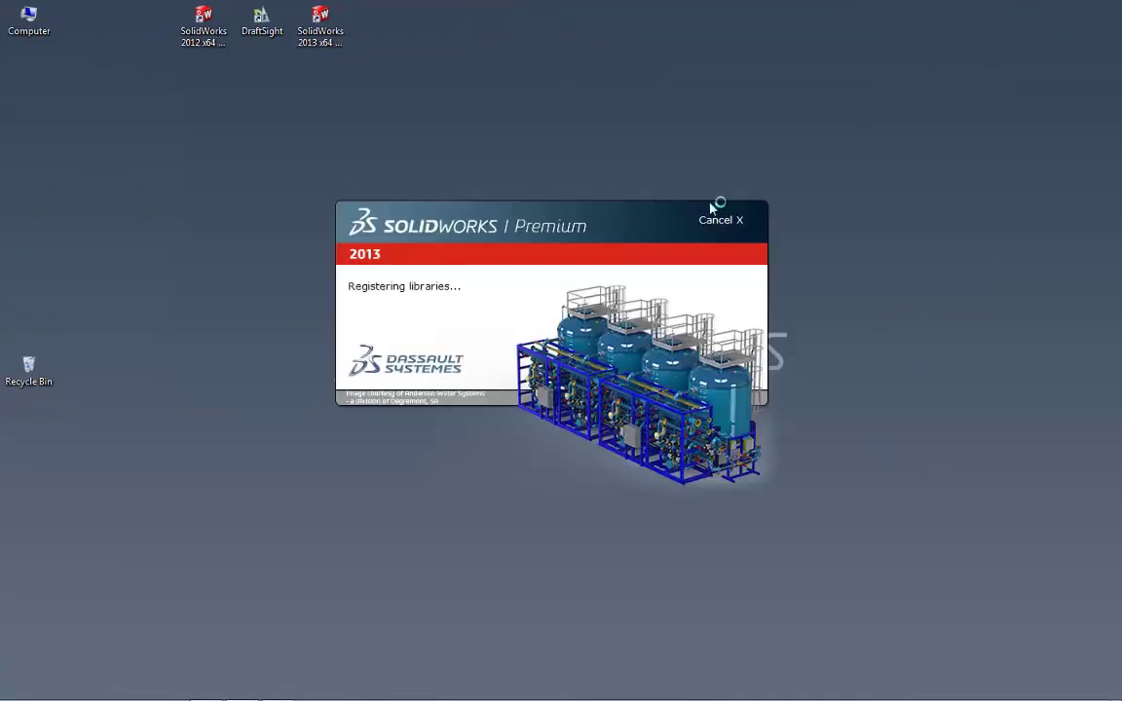
left_click(741, 224)
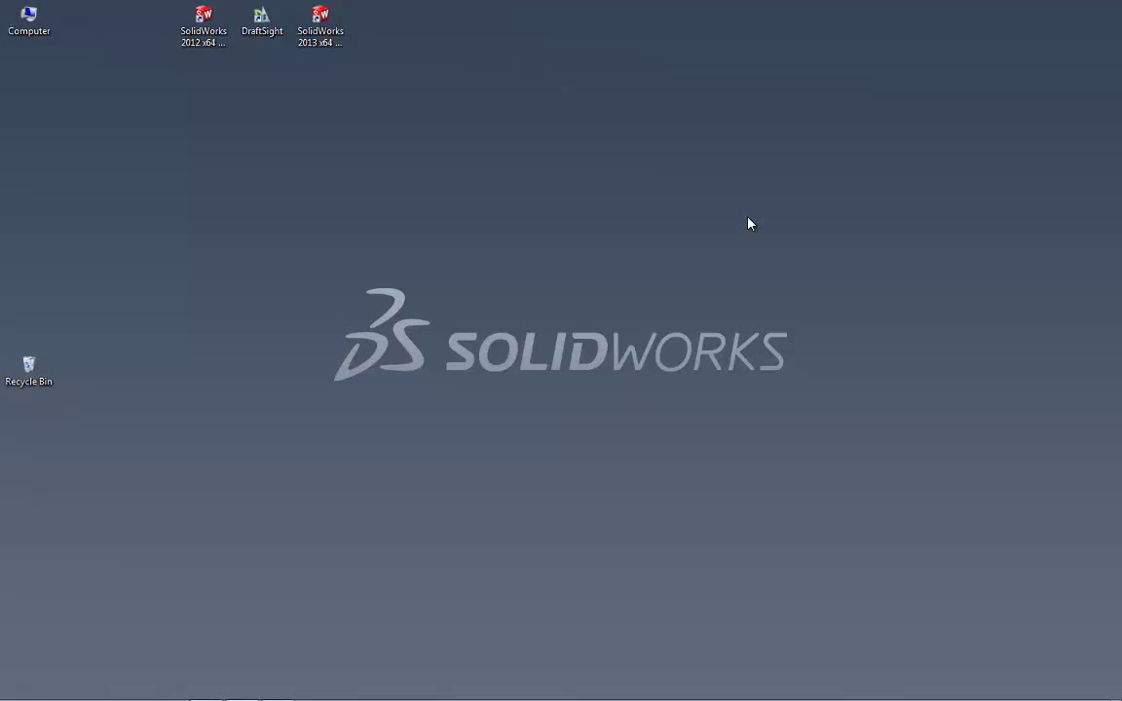
double_click(332, 39)
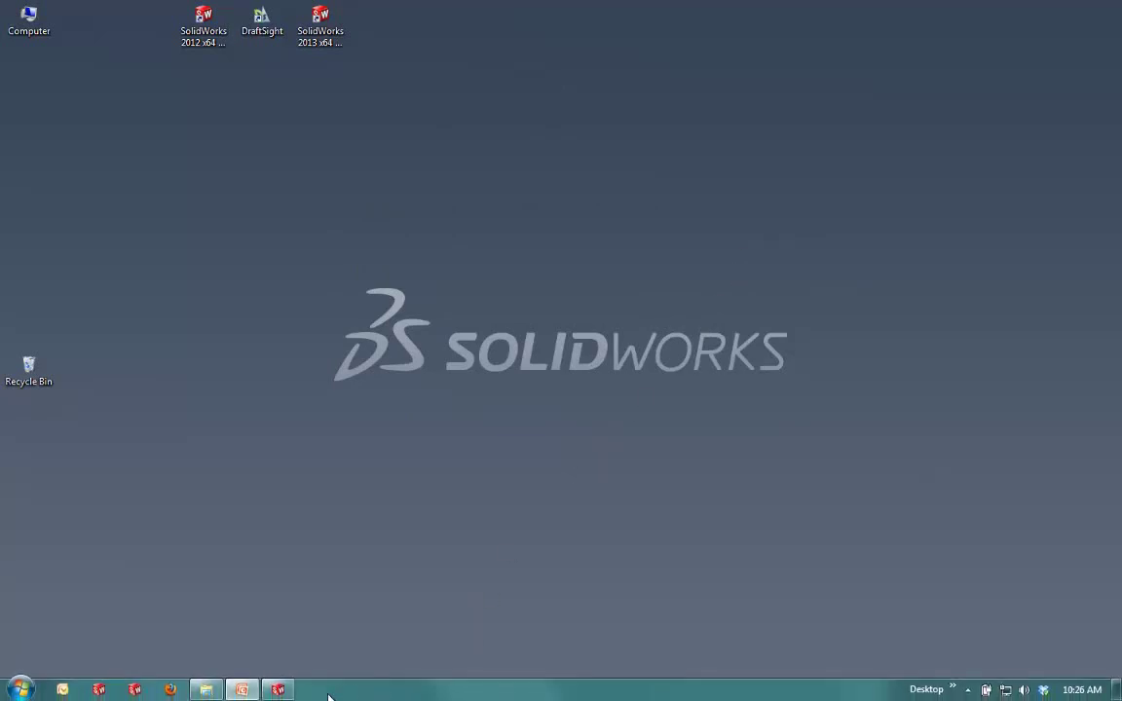
left_click(281, 692)
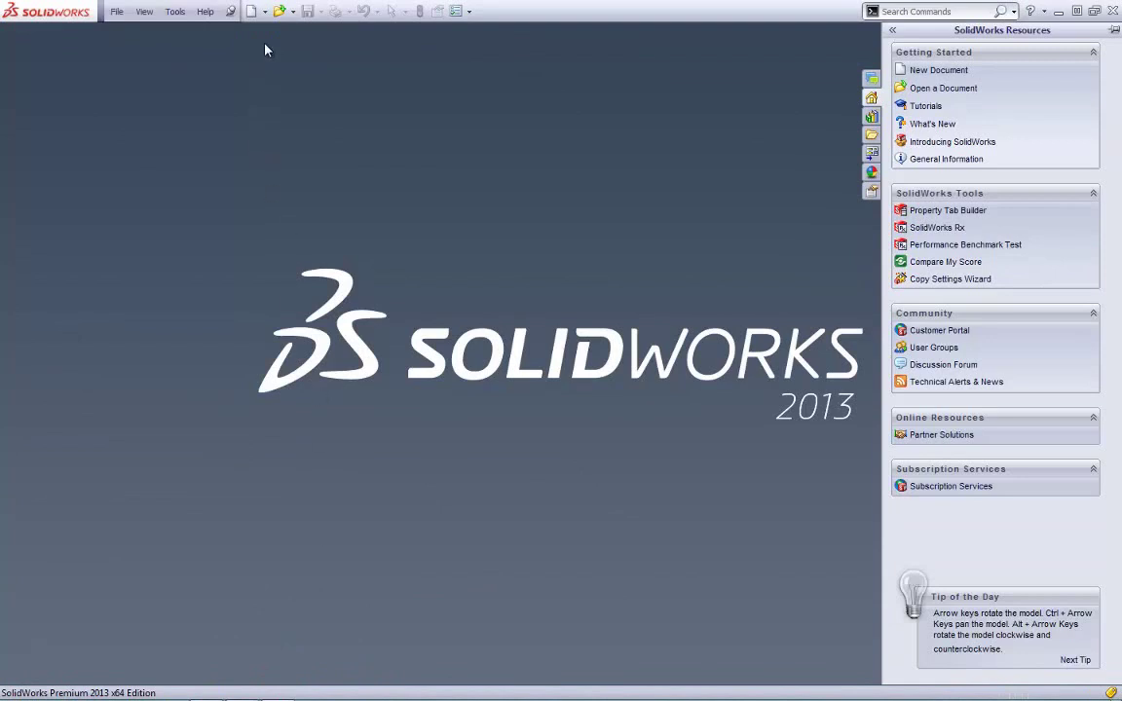
- Start opening a document and browse to the stuff folder among the favorites
left_click(280, 11)
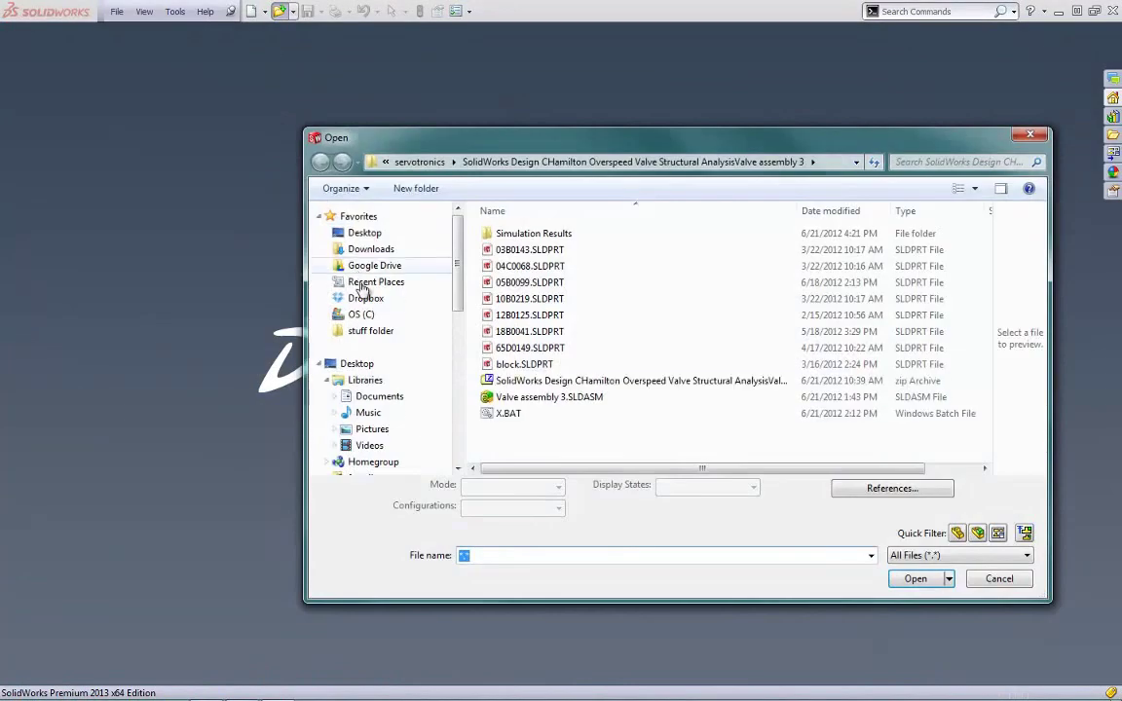
left_click(370, 331)
left_click_drag(498, 147, 389, 83)
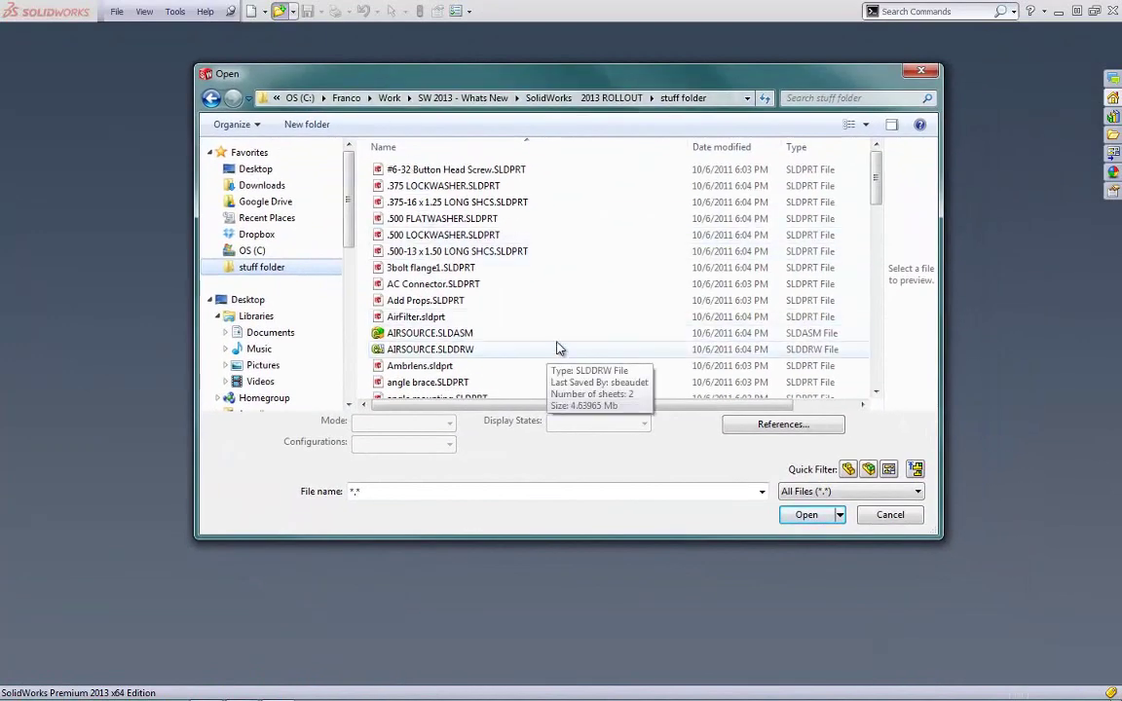
- Try the part, assembly and drawing quick filters in different combinations on the file list, and clear them all
left_click(850, 471)
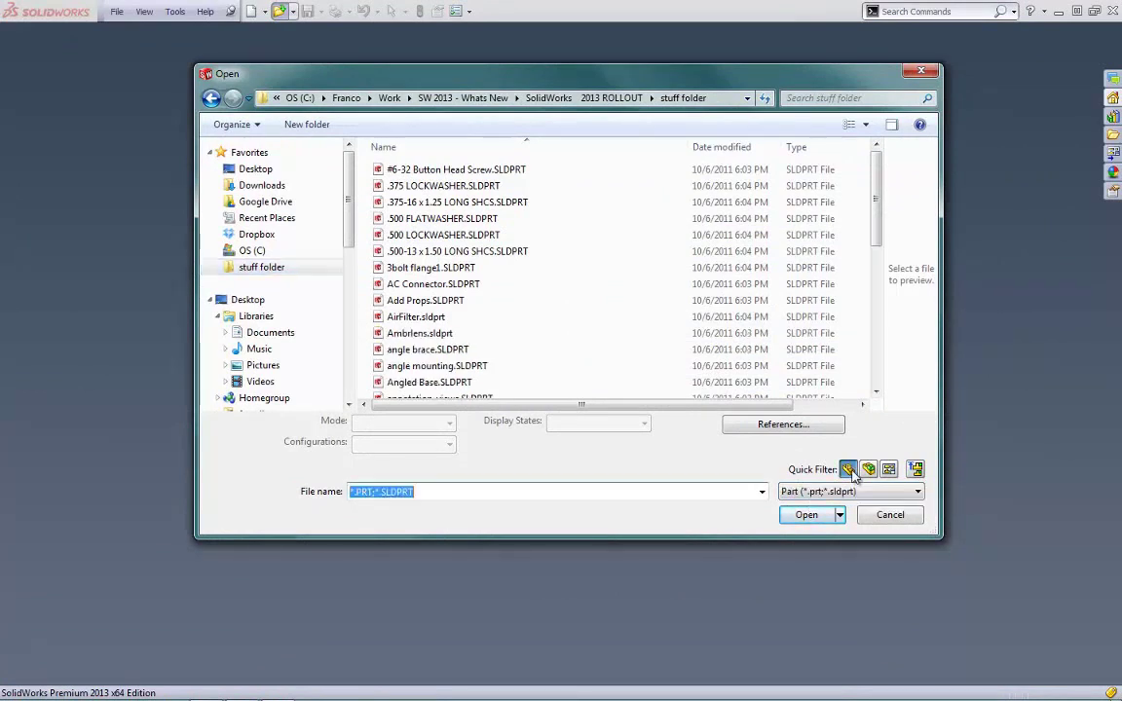
left_click(869, 470)
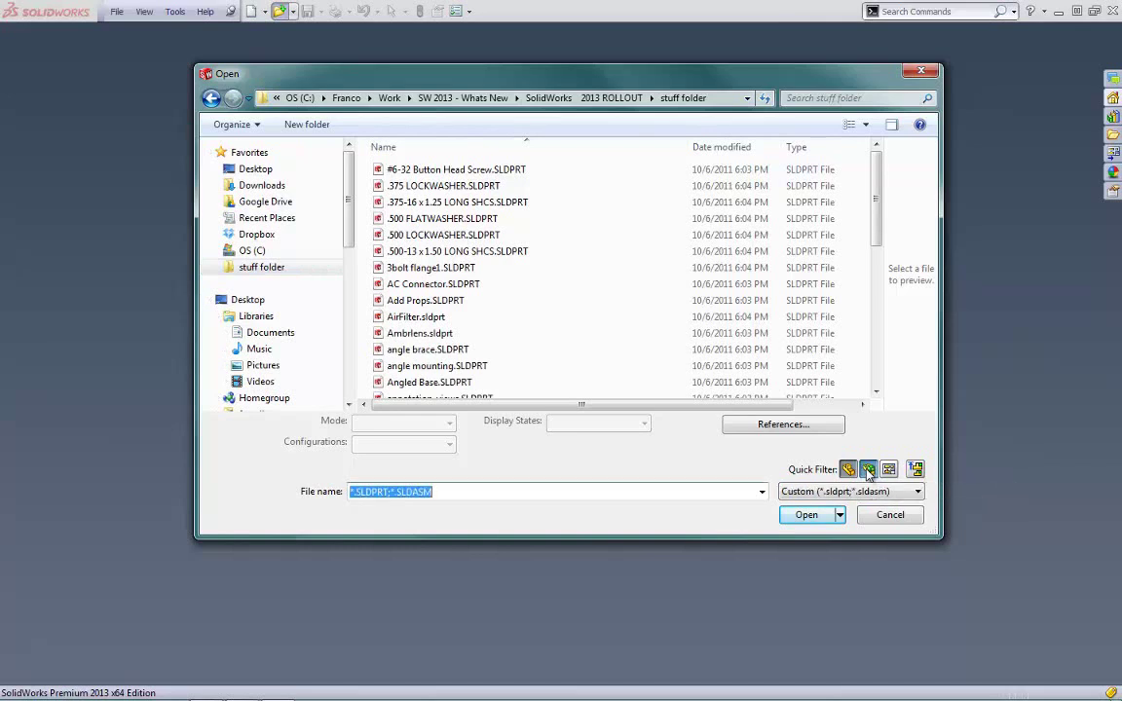
left_click(850, 471)
left_click(889, 471)
left_click(869, 470)
left_click(850, 470)
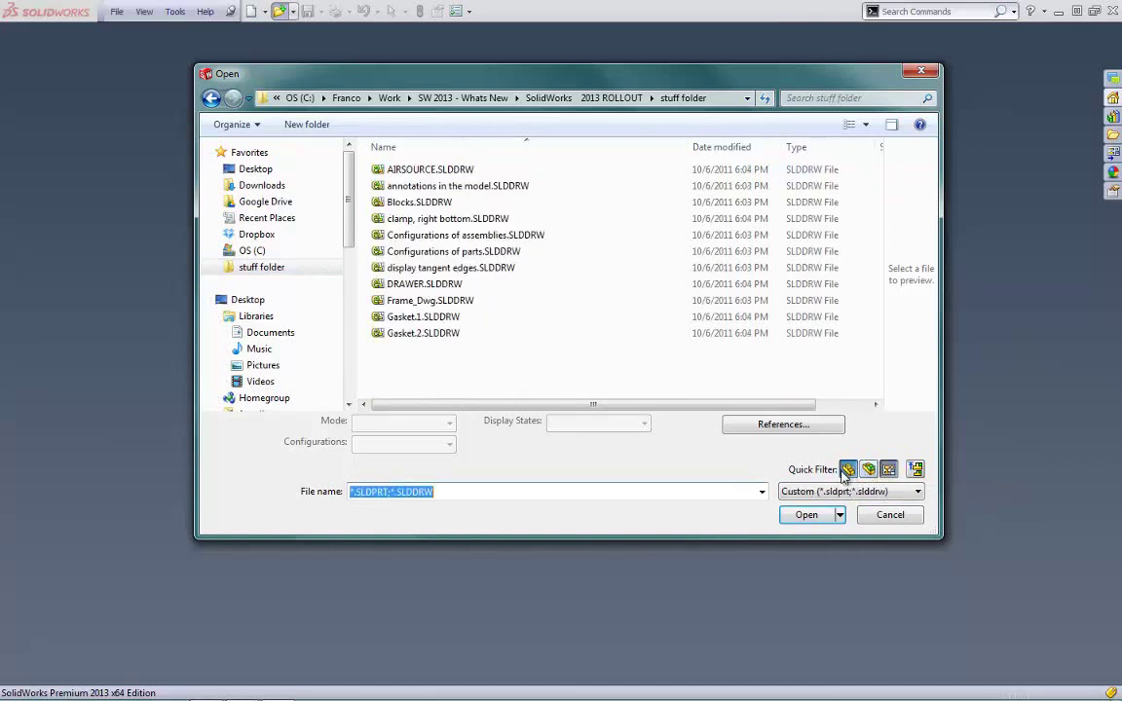
left_click(868, 471)
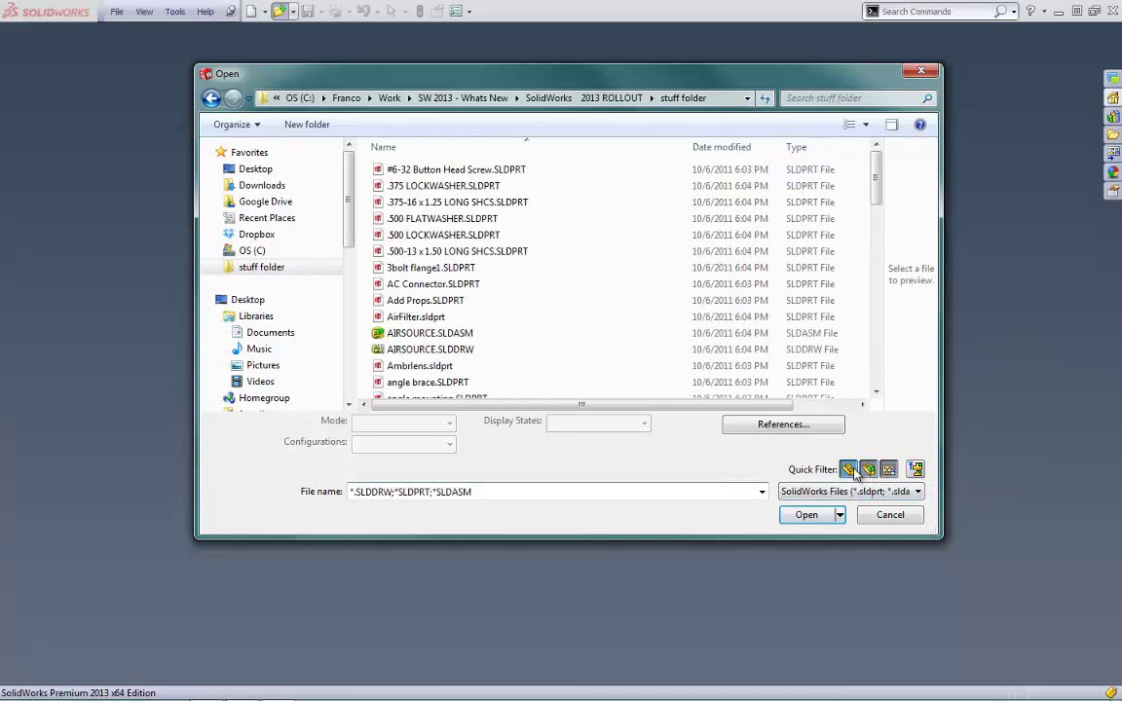
left_click(849, 470)
left_click(869, 471)
left_click(889, 470)
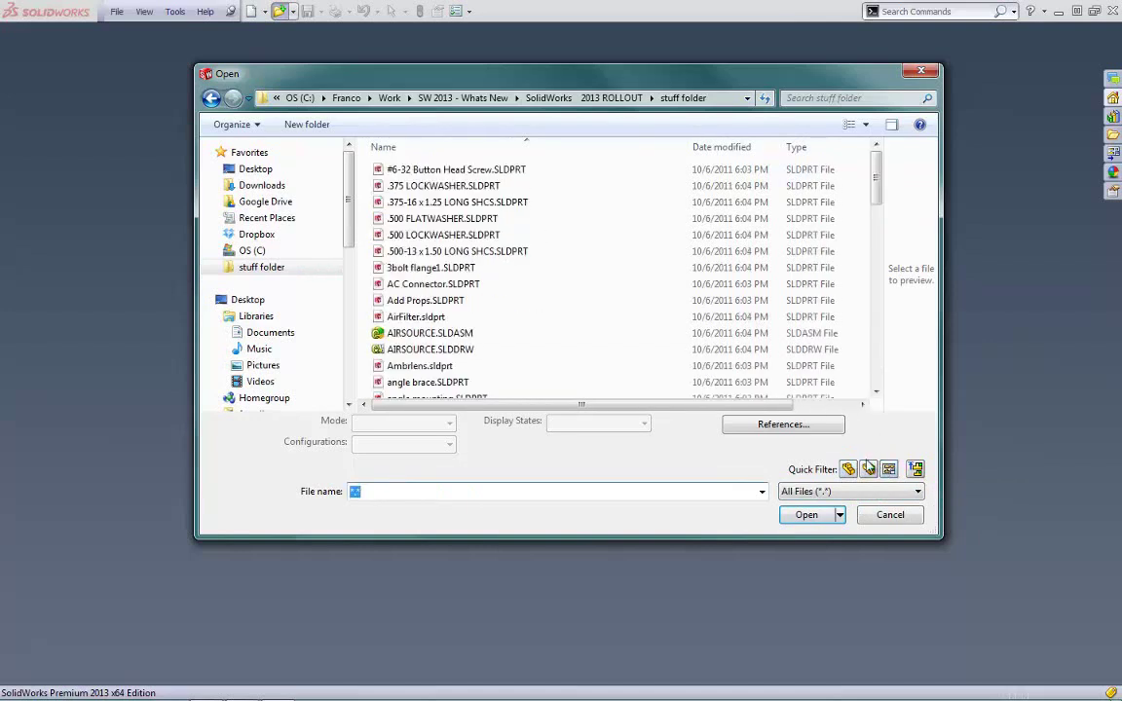
- Show only top-level assemblies, preview cylinder.SLDASM, adjust the preview area's width, and remove the filter
left_click(916, 471)
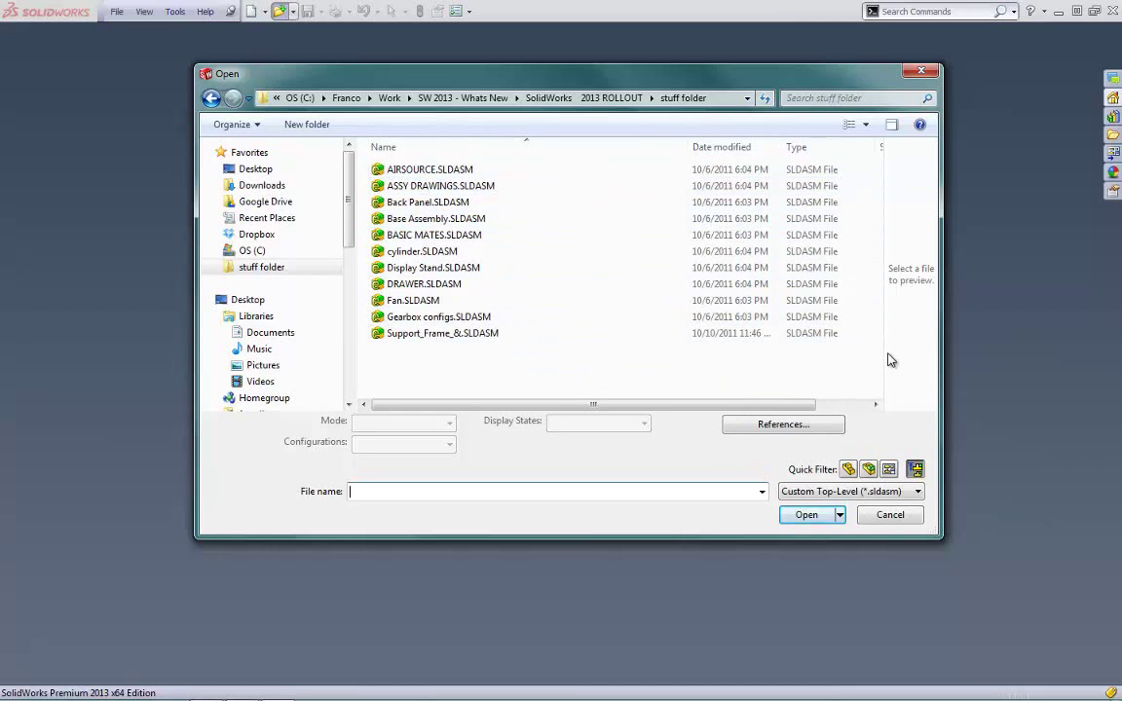
left_click(450, 252)
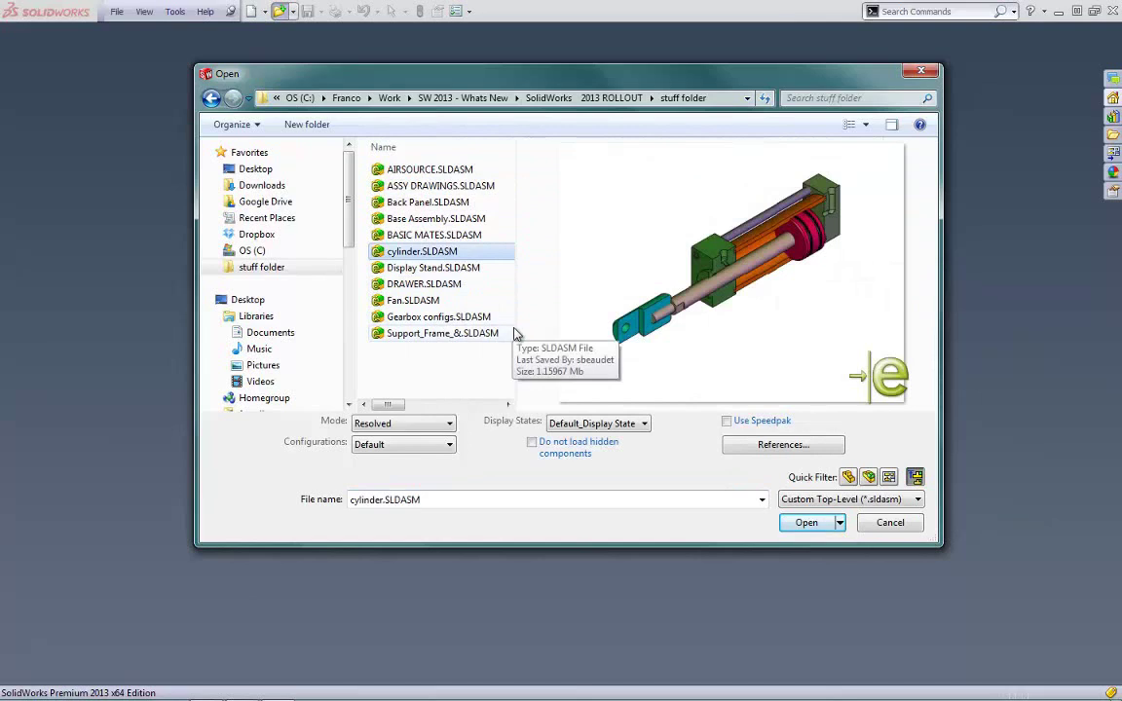
left_click_drag(517, 334, 628, 375)
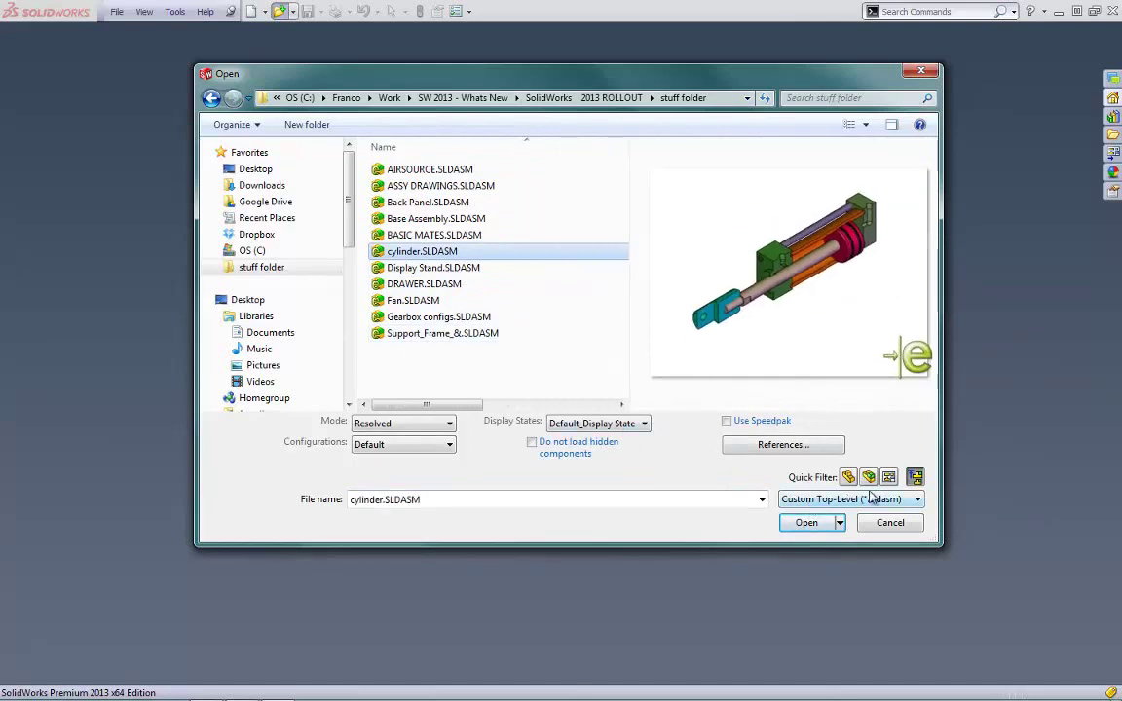
left_click(915, 482)
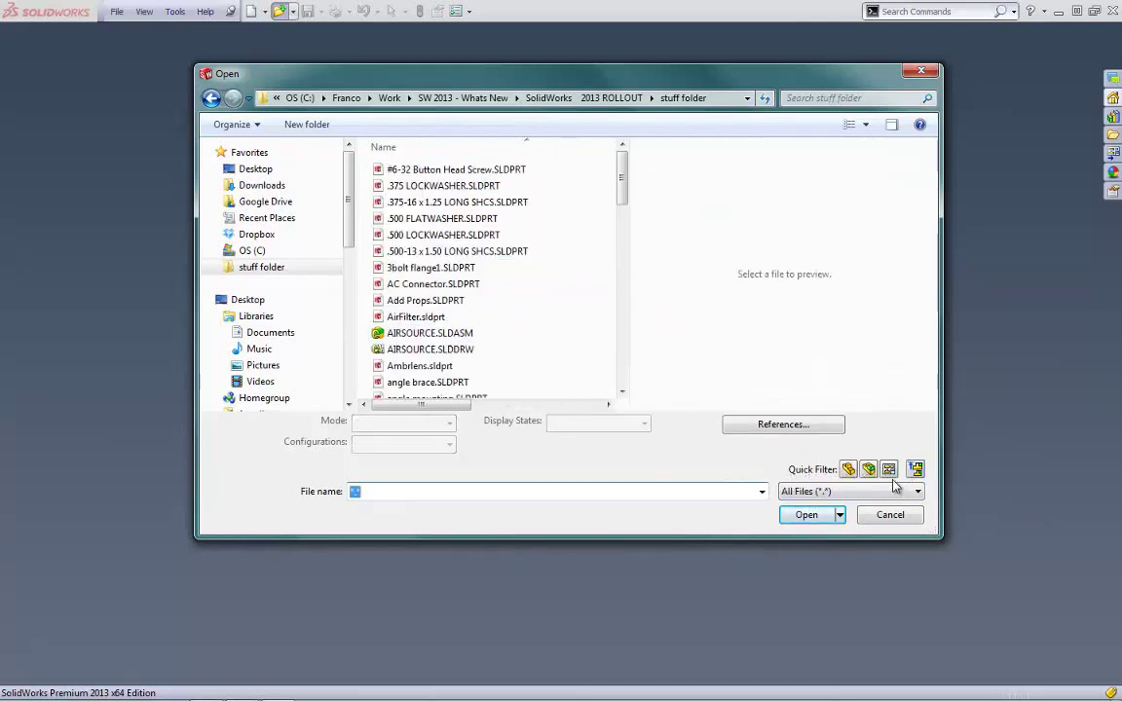
- Restrict the file type to Part, reset the filters to all files, and cancel opening a document
left_click(845, 492)
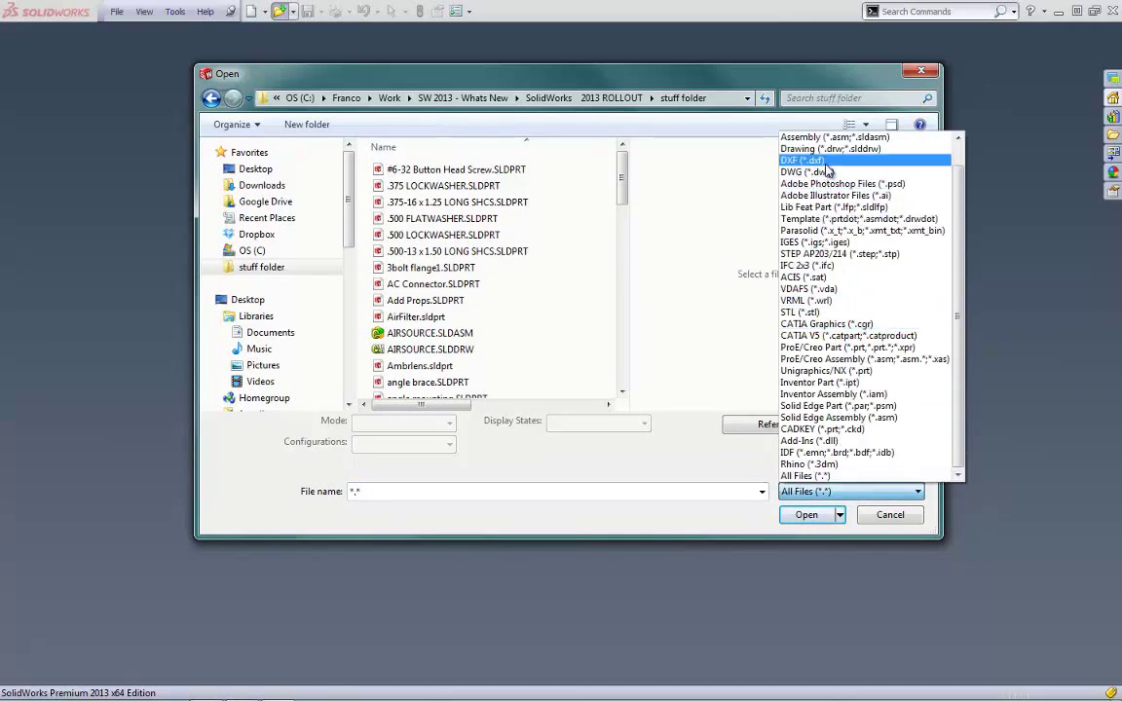
scroll(826, 171, "up", 1)
scroll(826, 171, "up", 1)
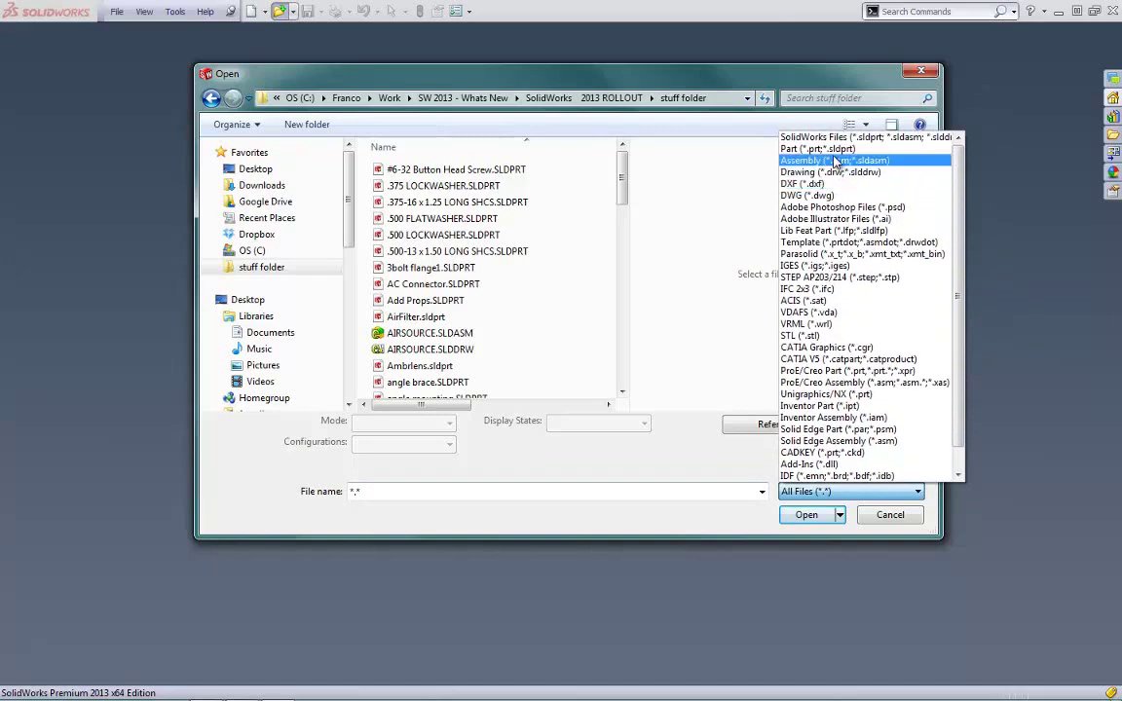
left_click(834, 158)
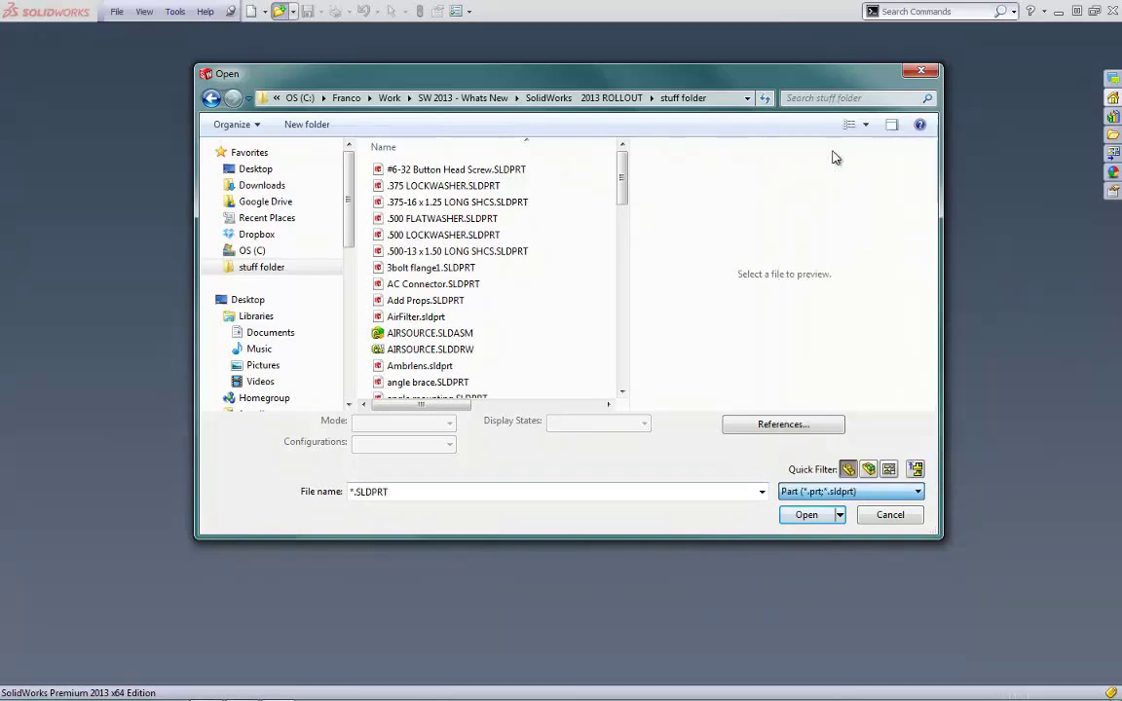
left_click(863, 469)
left_click(849, 469)
left_click(868, 469)
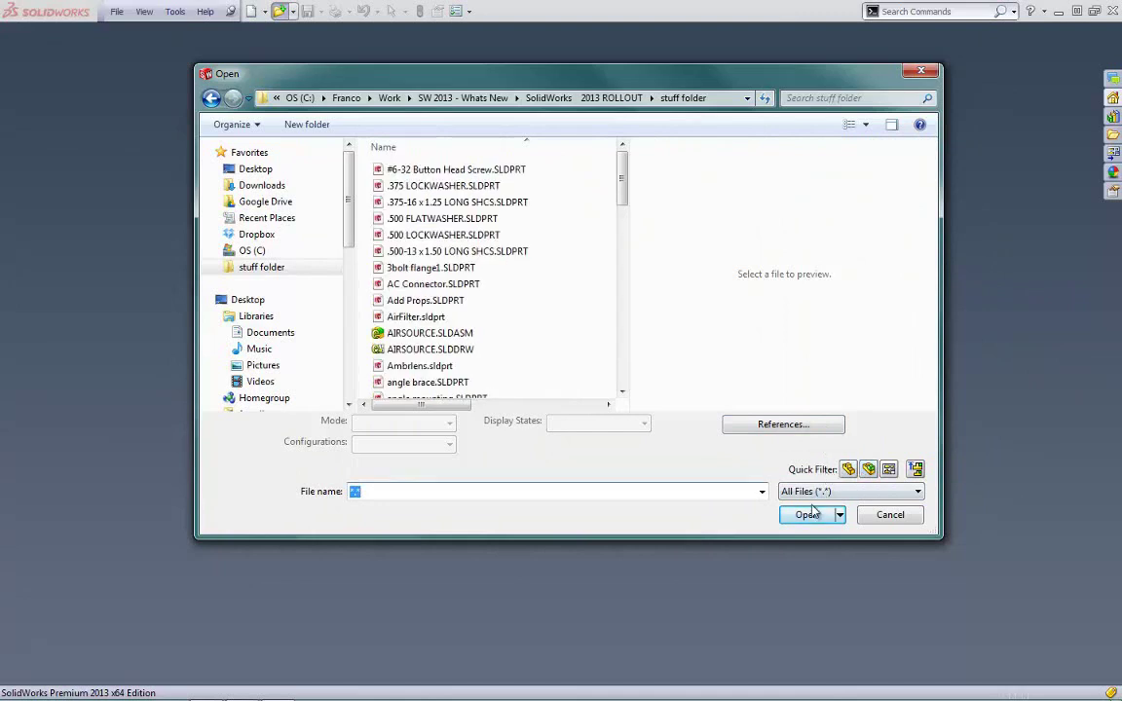
left_click(889, 516)
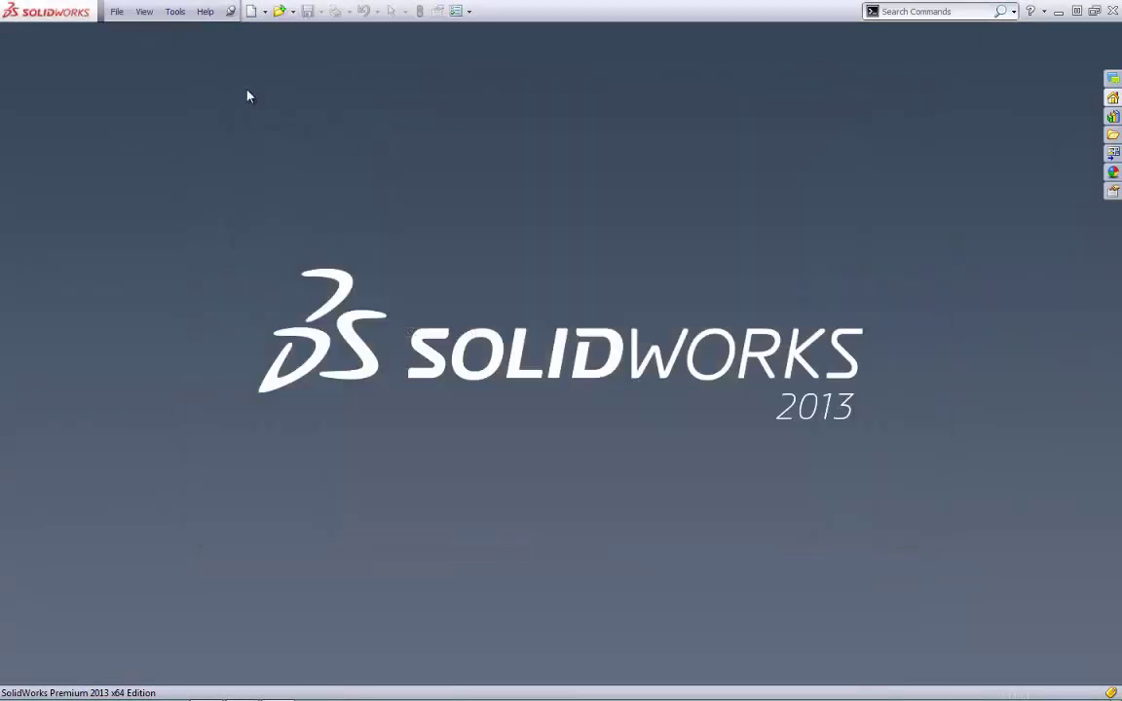
- Open the Putter.SLDASM assembly
left_click(116, 10)
left_click(385, 290)
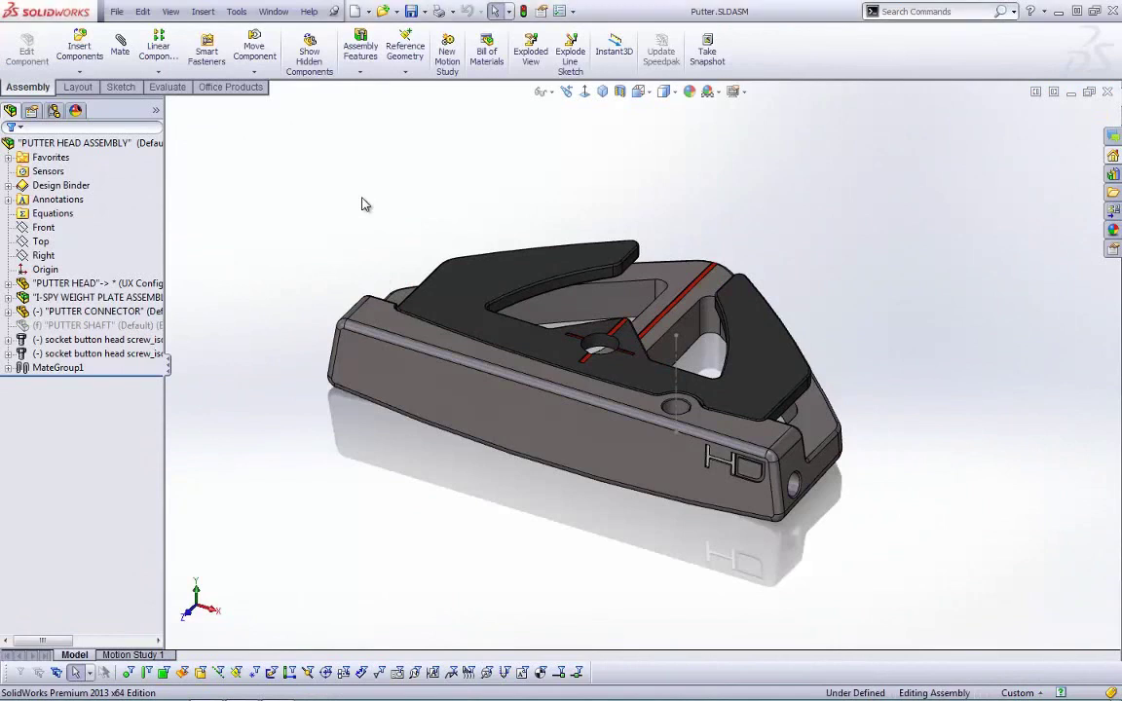
- Bring up the assembly's shortcut bar and open its customization settings
key("s")
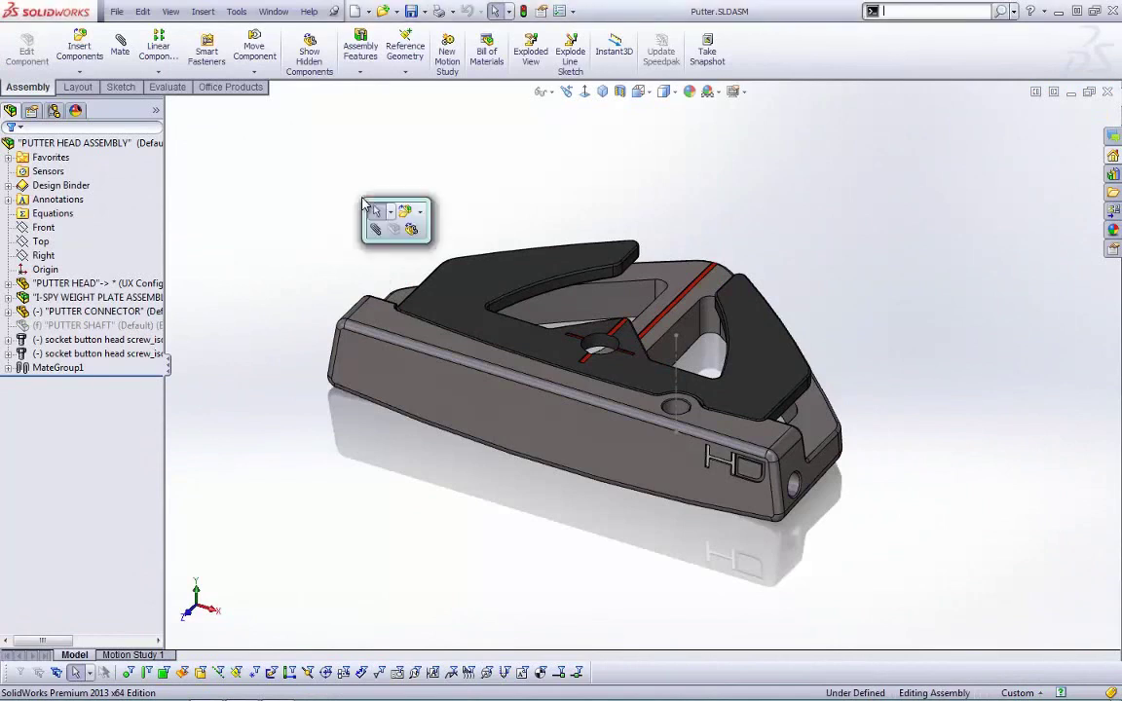
right_click(421, 230)
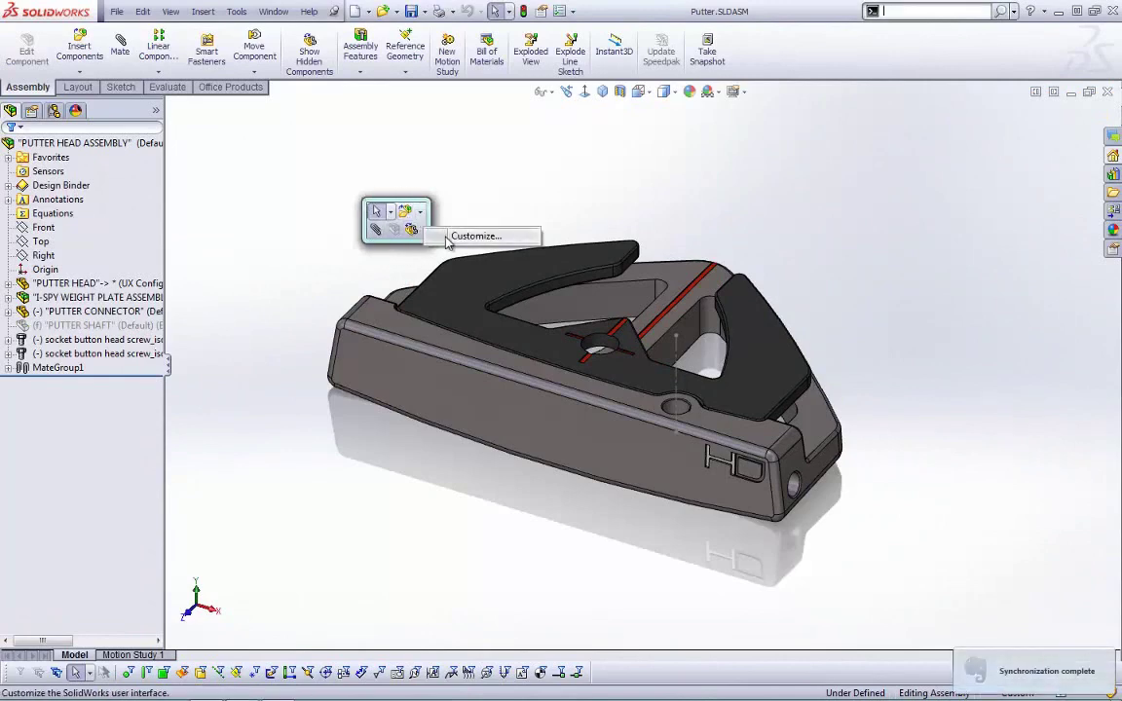
left_click(450, 236)
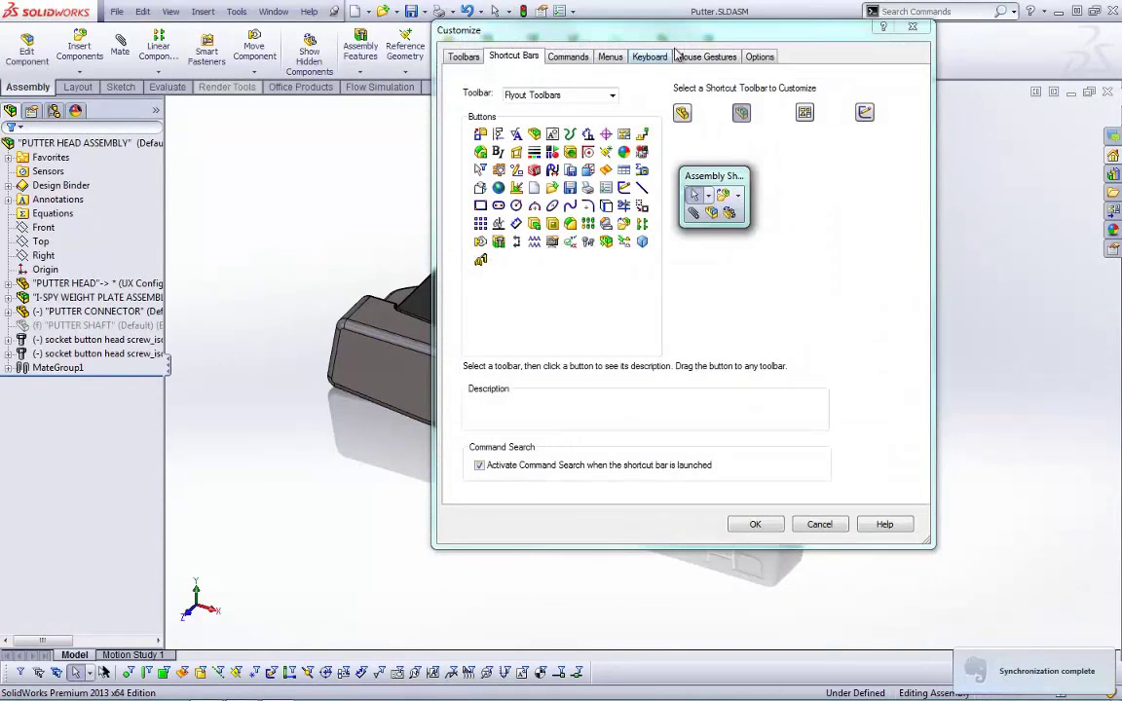
left_click_drag(655, 41, 518, 91)
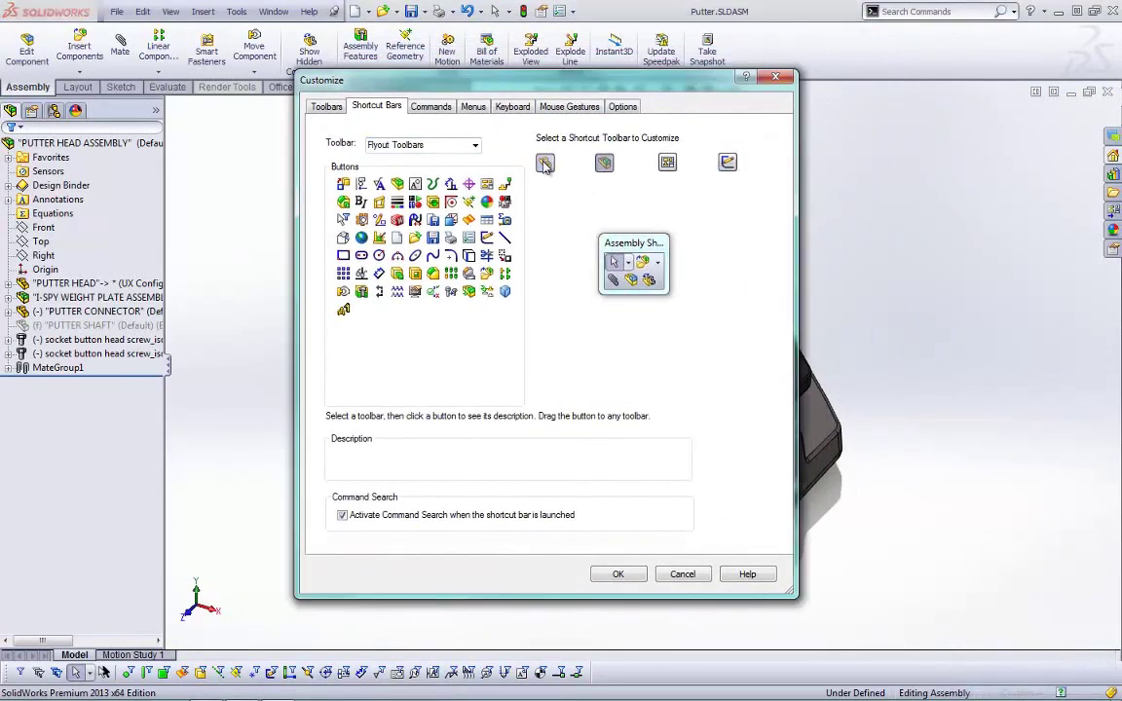
- Examine the commands on the assembly, drawing and sketch shortcut toolbars
left_click(604, 164)
left_click(667, 163)
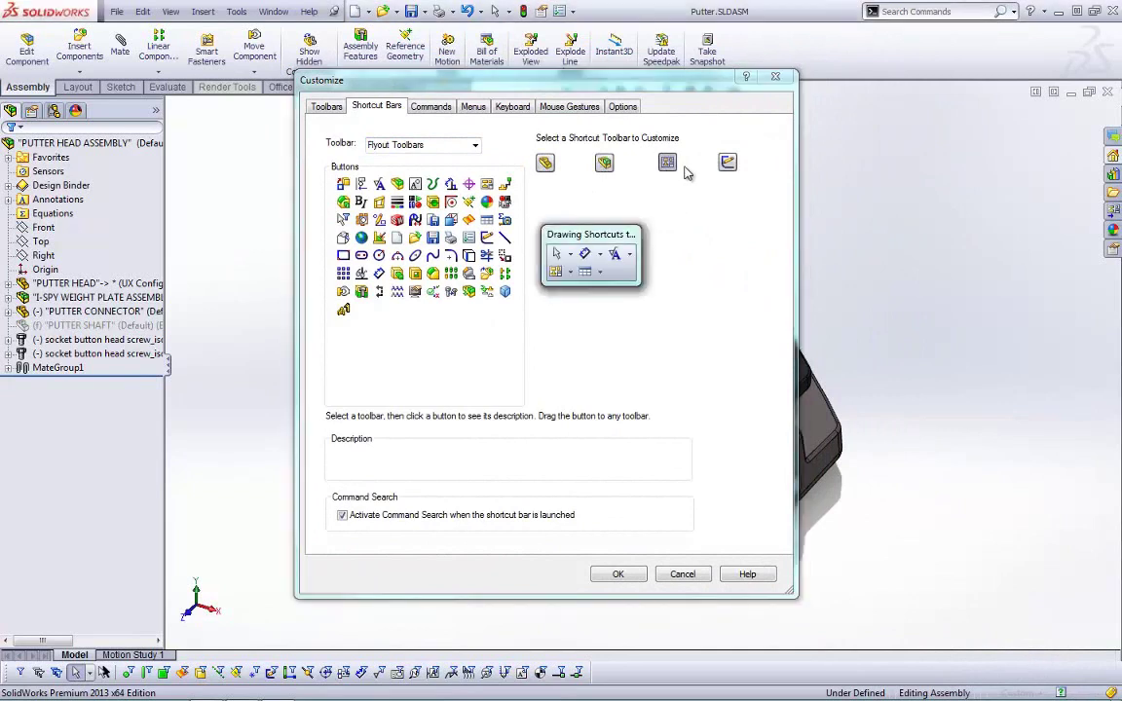
left_click(724, 166)
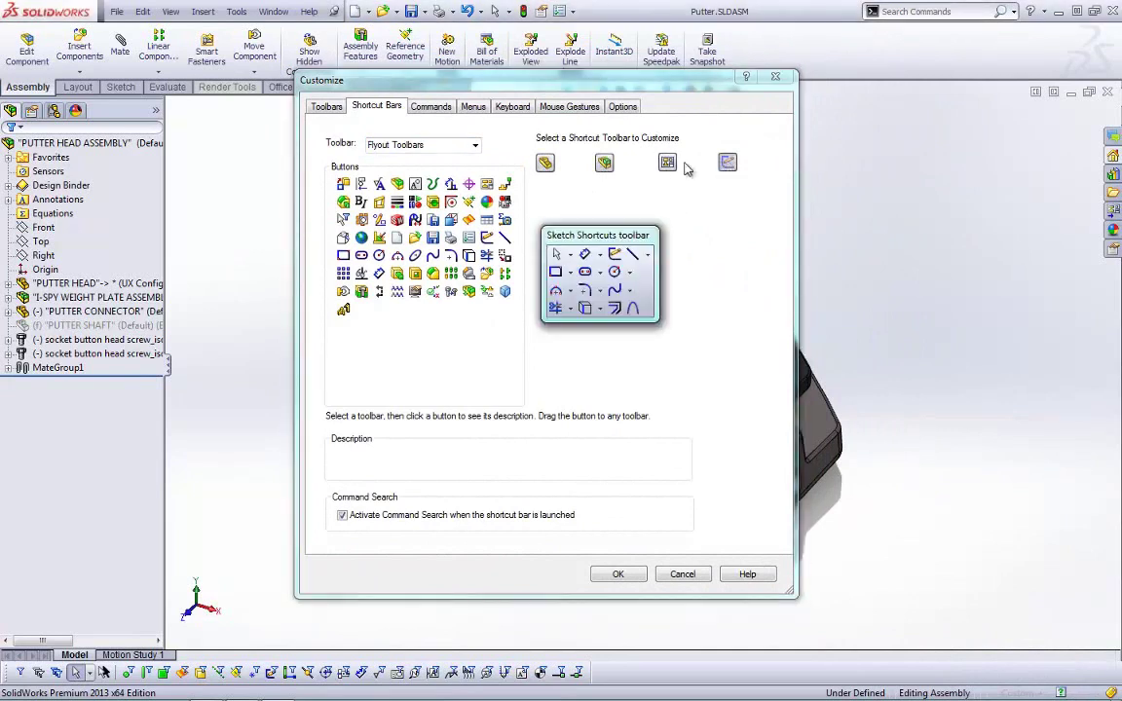
left_click(604, 164)
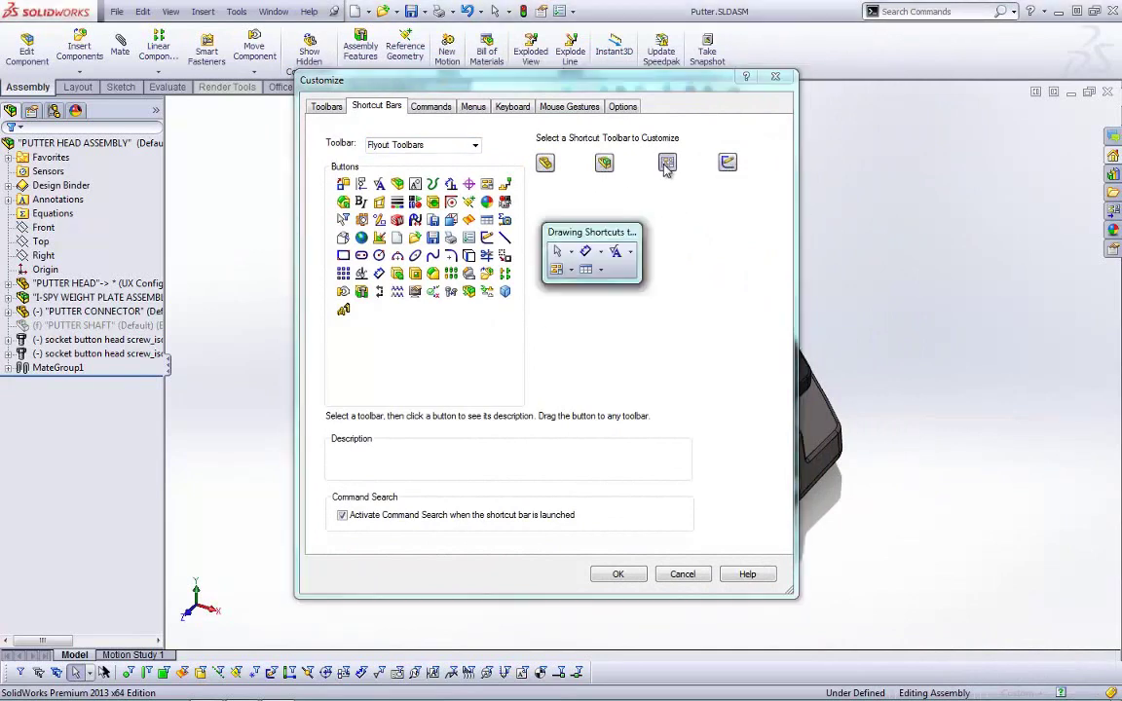
left_click(604, 164)
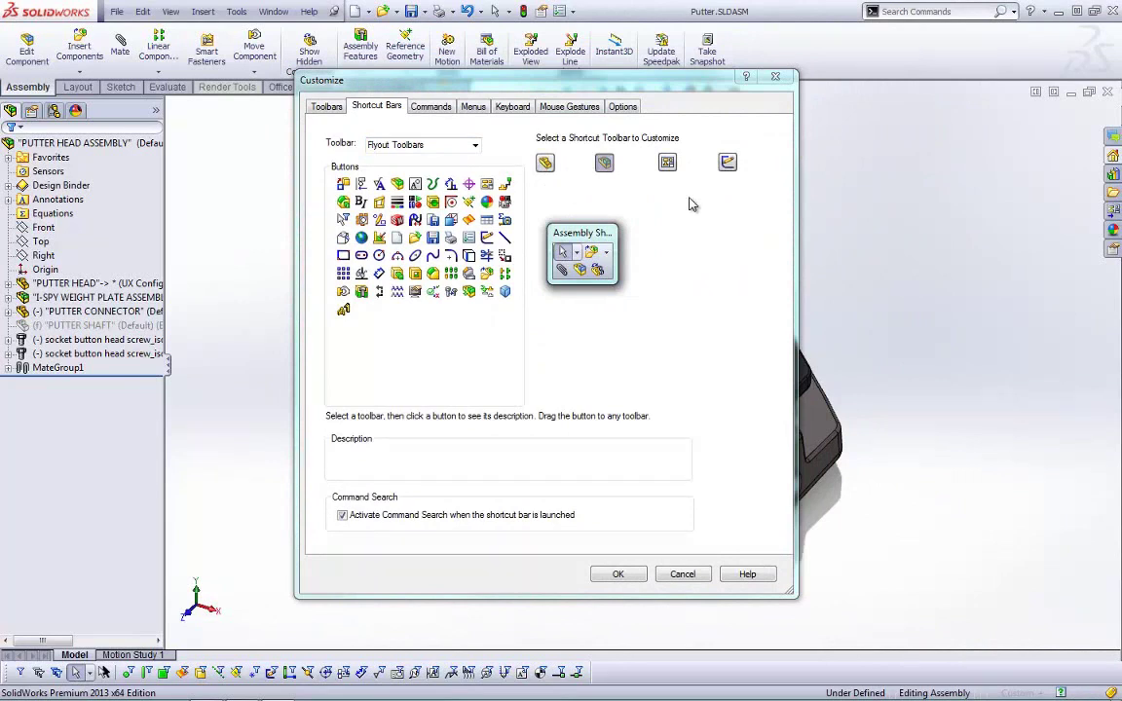
left_click(729, 163)
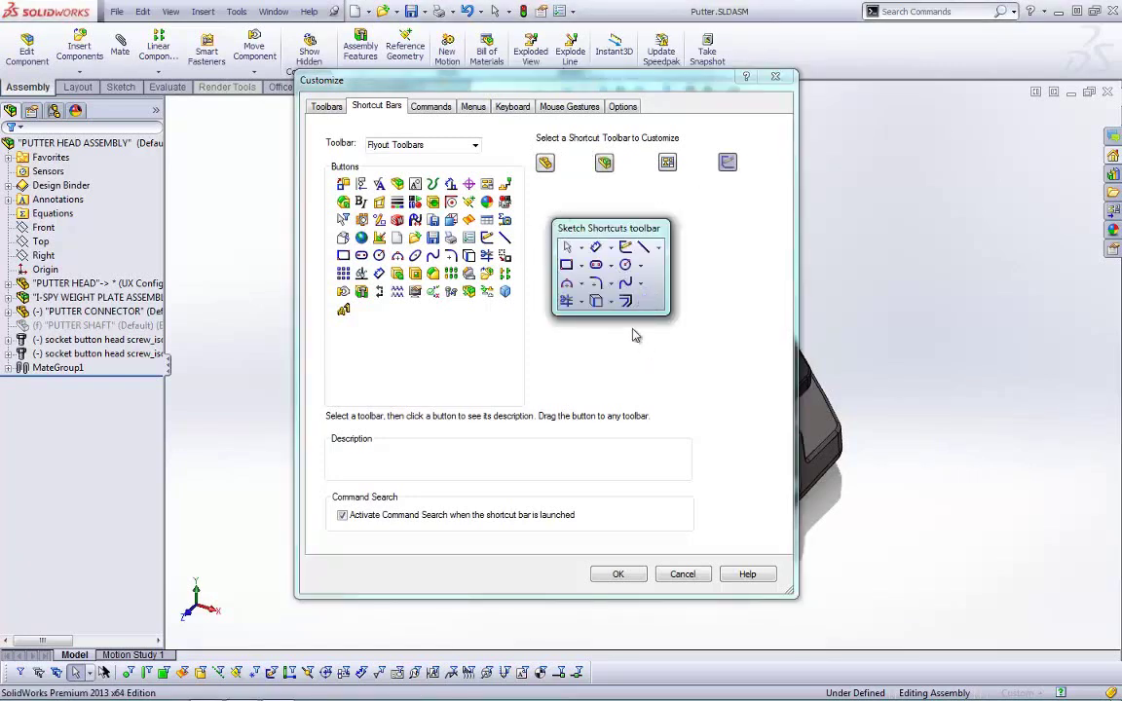
- Add the Conic tool from the Sketch commands to the Sketch Shortcuts toolbar and apply the customization
left_click(422, 145)
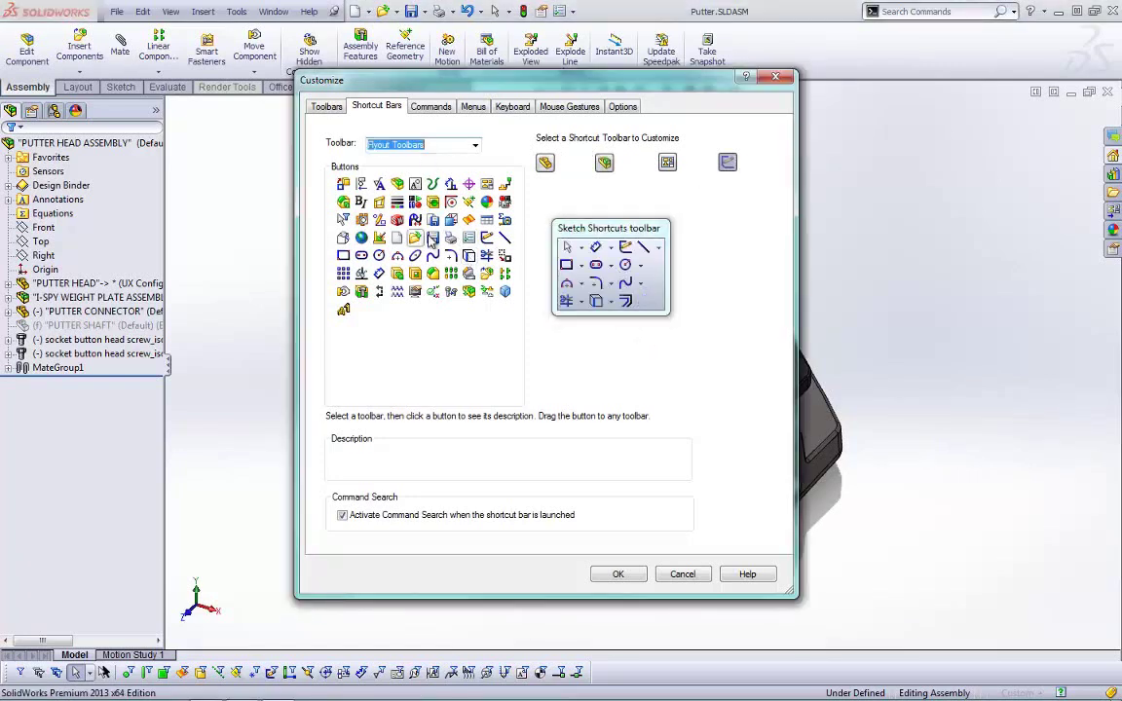
left_click(478, 145)
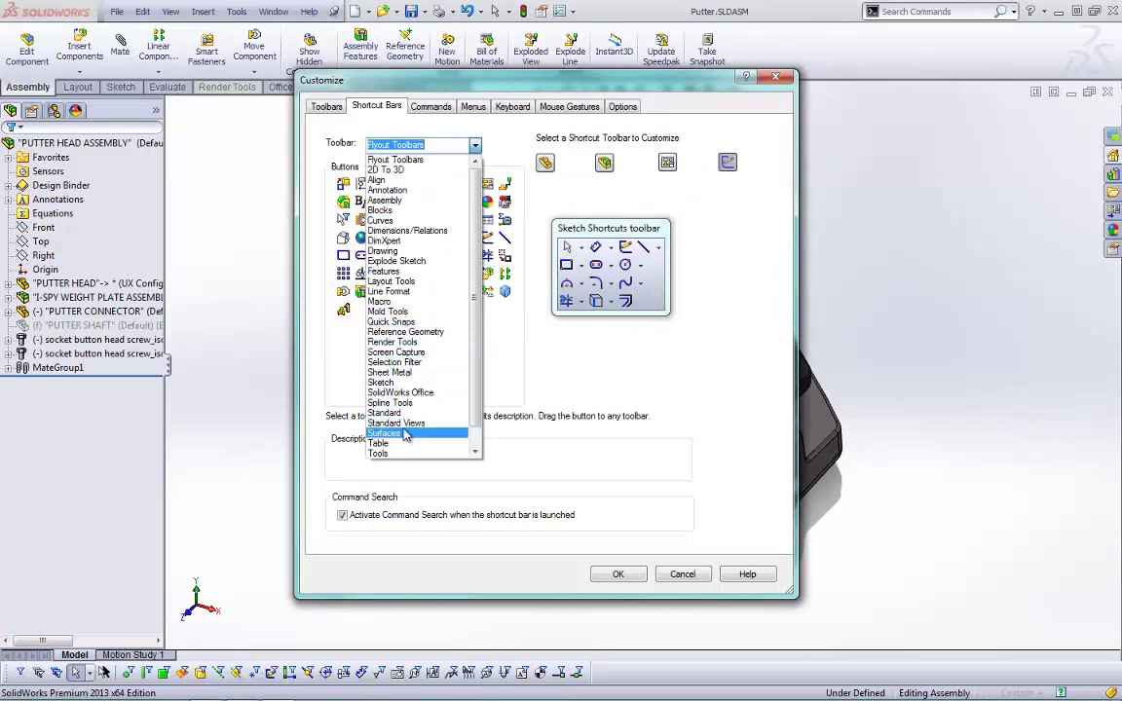
left_click(385, 382)
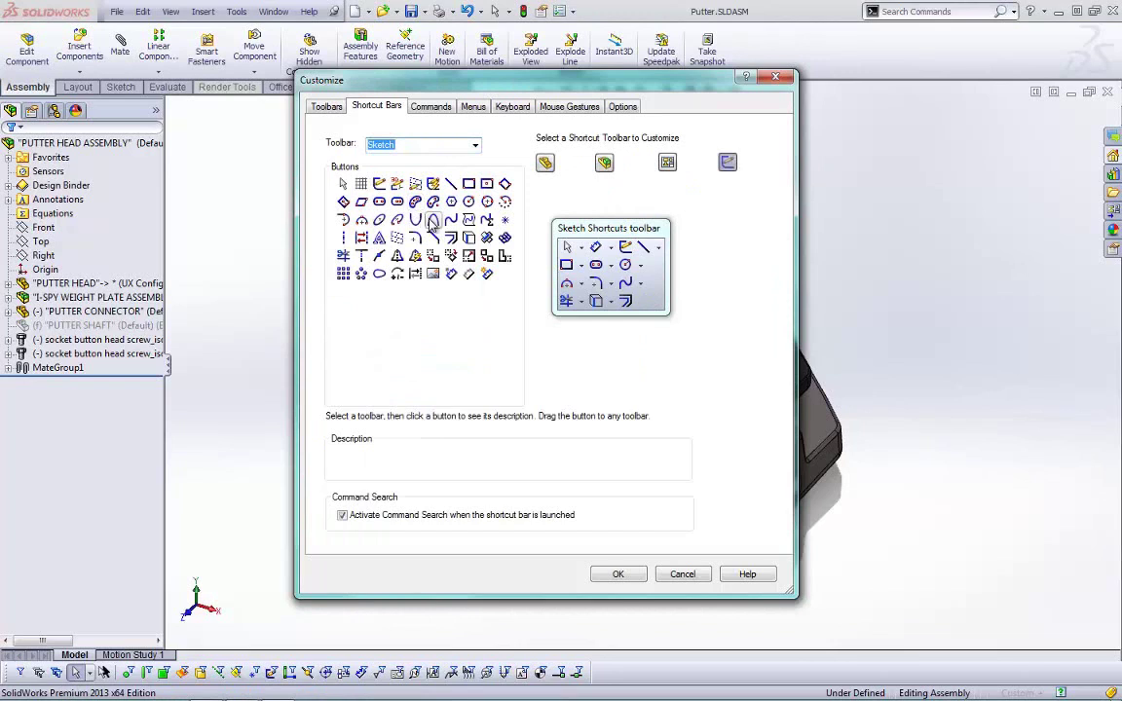
left_click(434, 222)
mouse_move(706, 352)
left_mouse_down()
mouse_move(614, 308)
mouse_move(626, 345)
mouse_move(643, 301)
left_mouse_up()
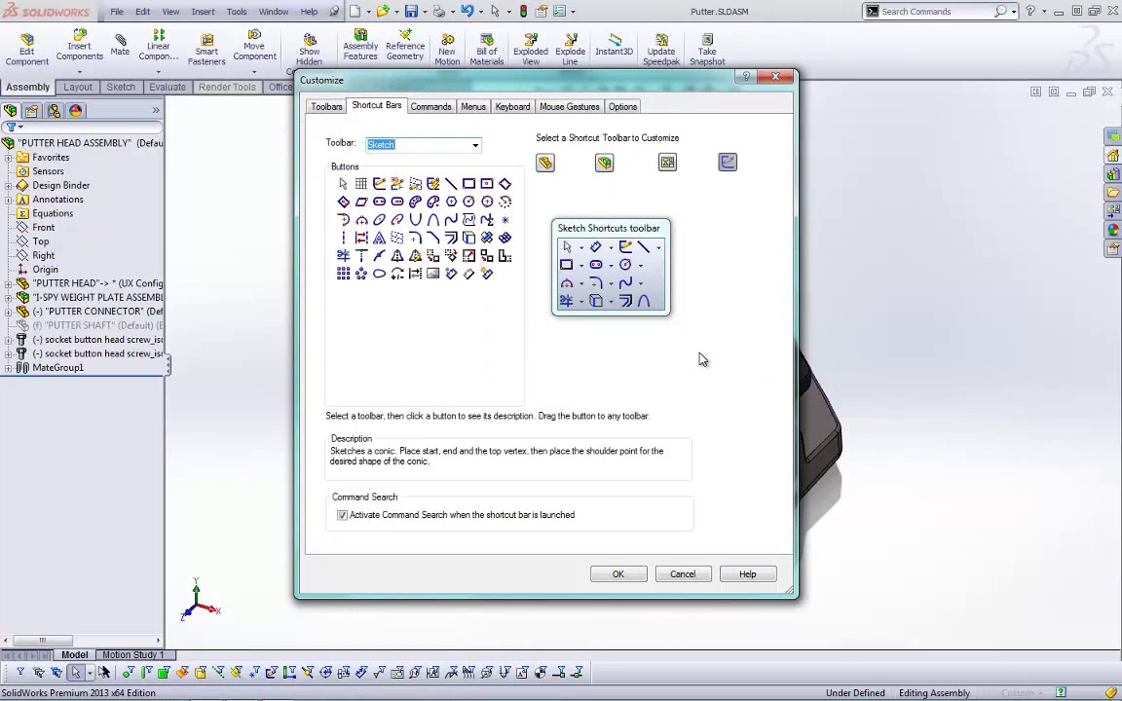
left_click(618, 576)
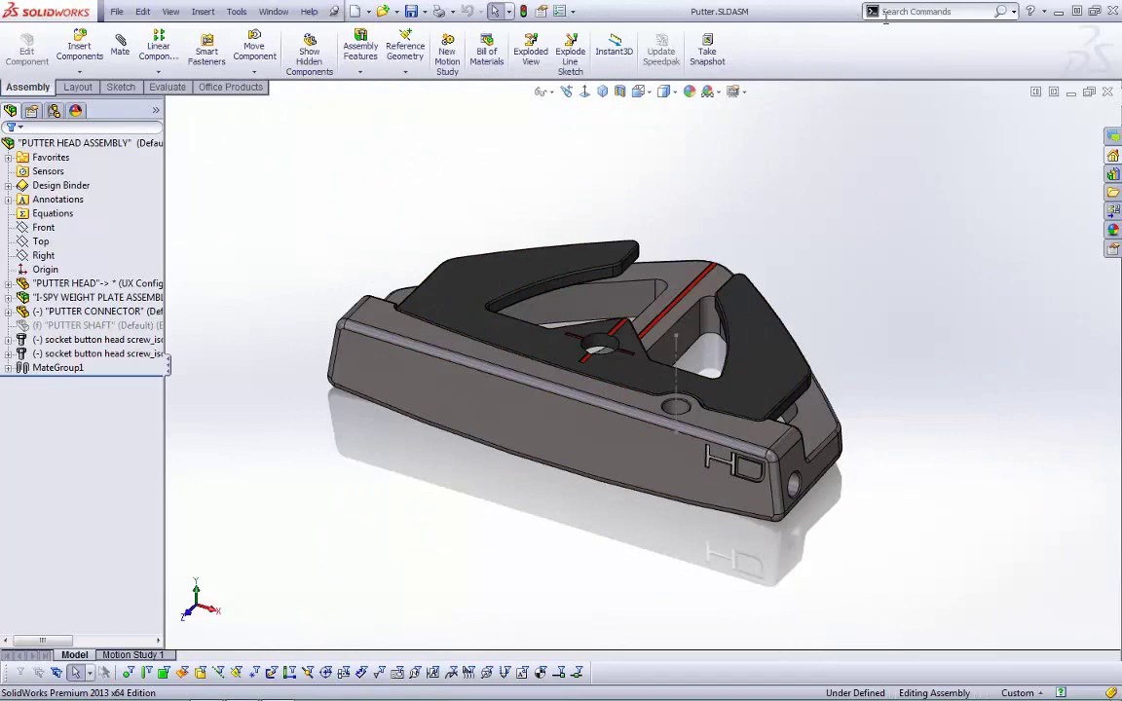
- Search the system options for "save" and examine the matching settings on the Backup/Recover page
left_click(565, 10)
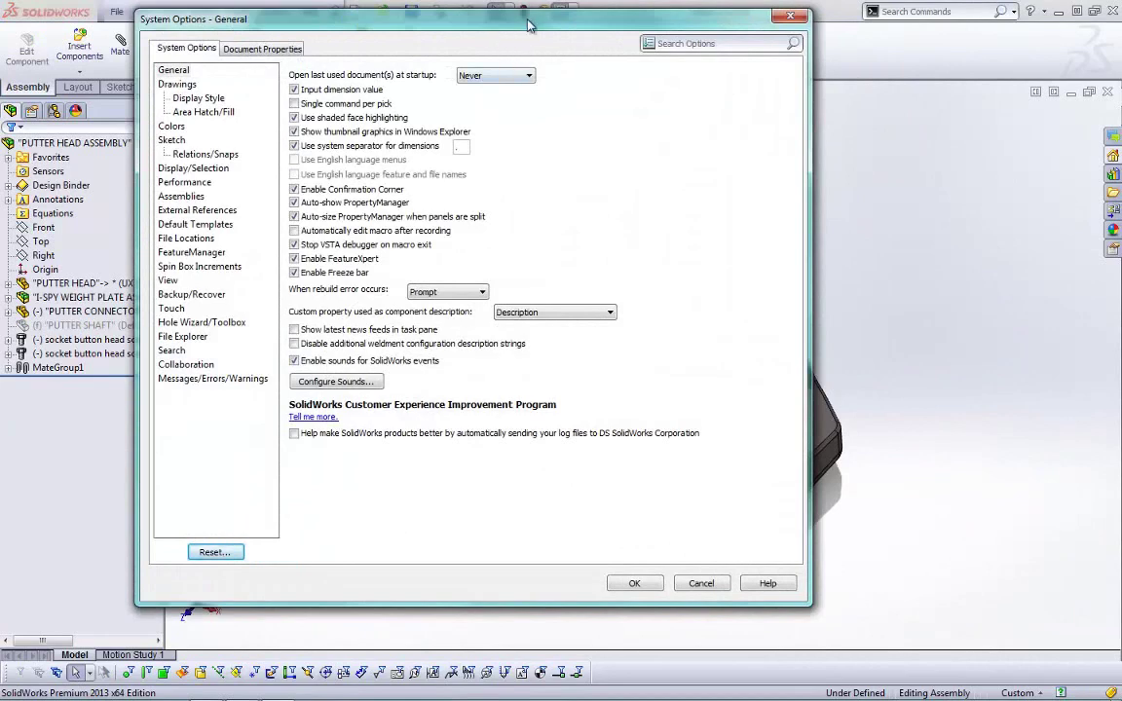
left_click_drag(478, 24, 486, 79)
left_click(710, 99)
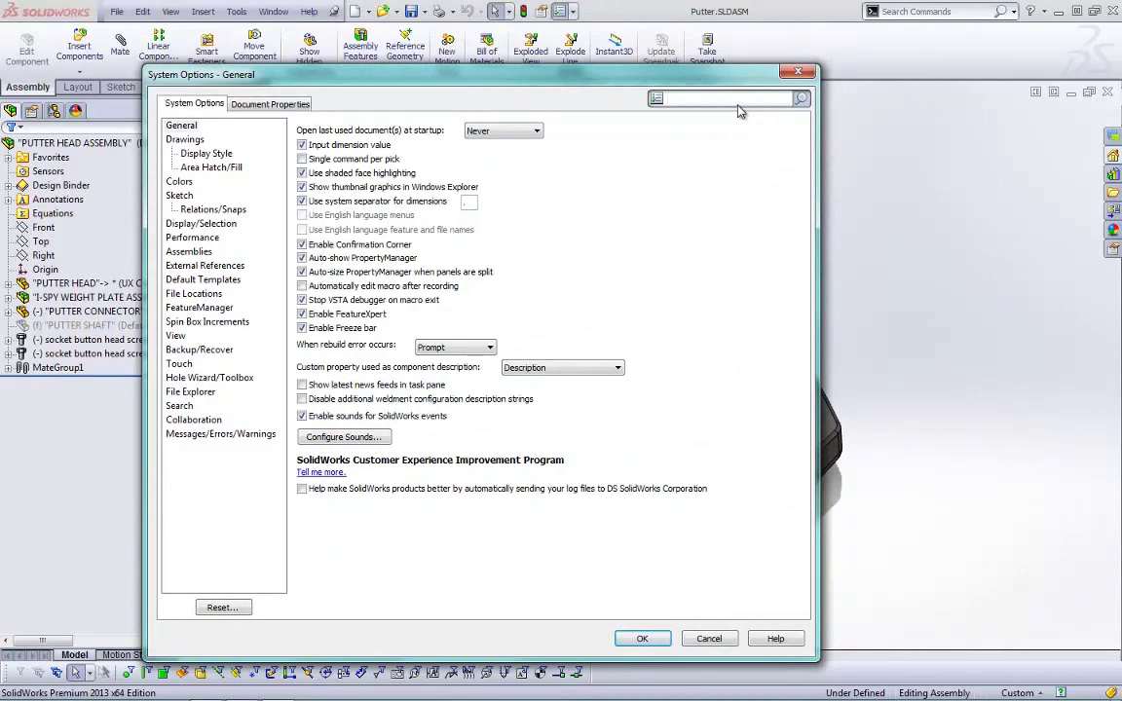
type("save")
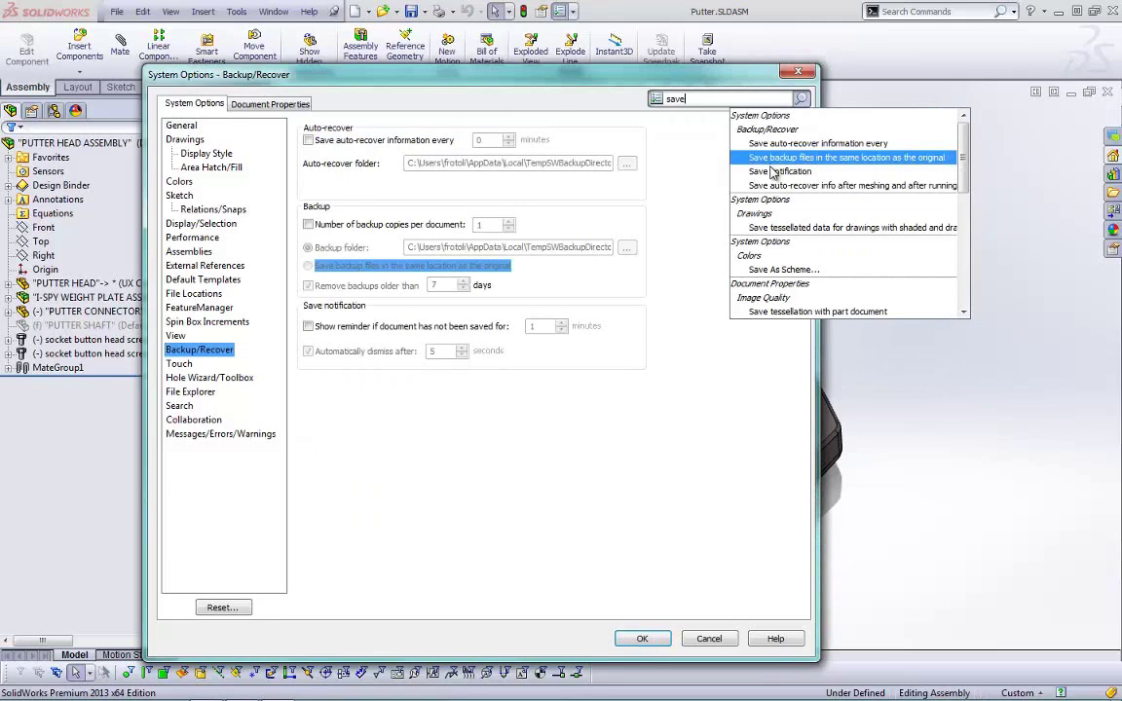
mouse_move(772, 187)
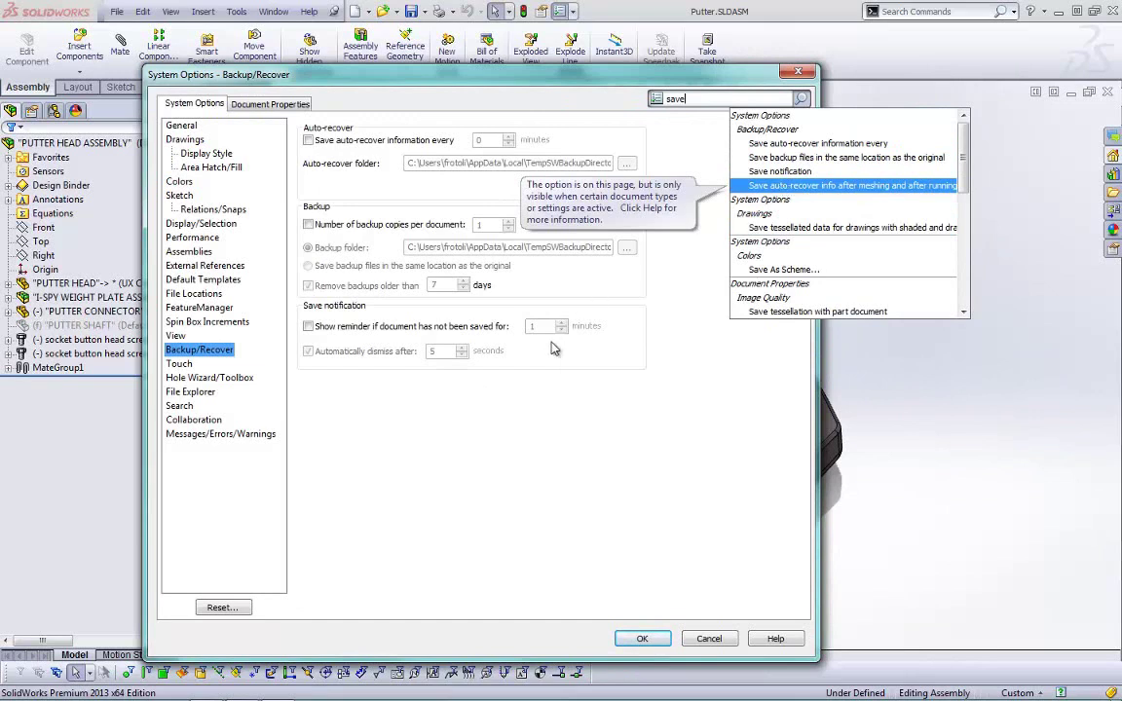
left_click(524, 400)
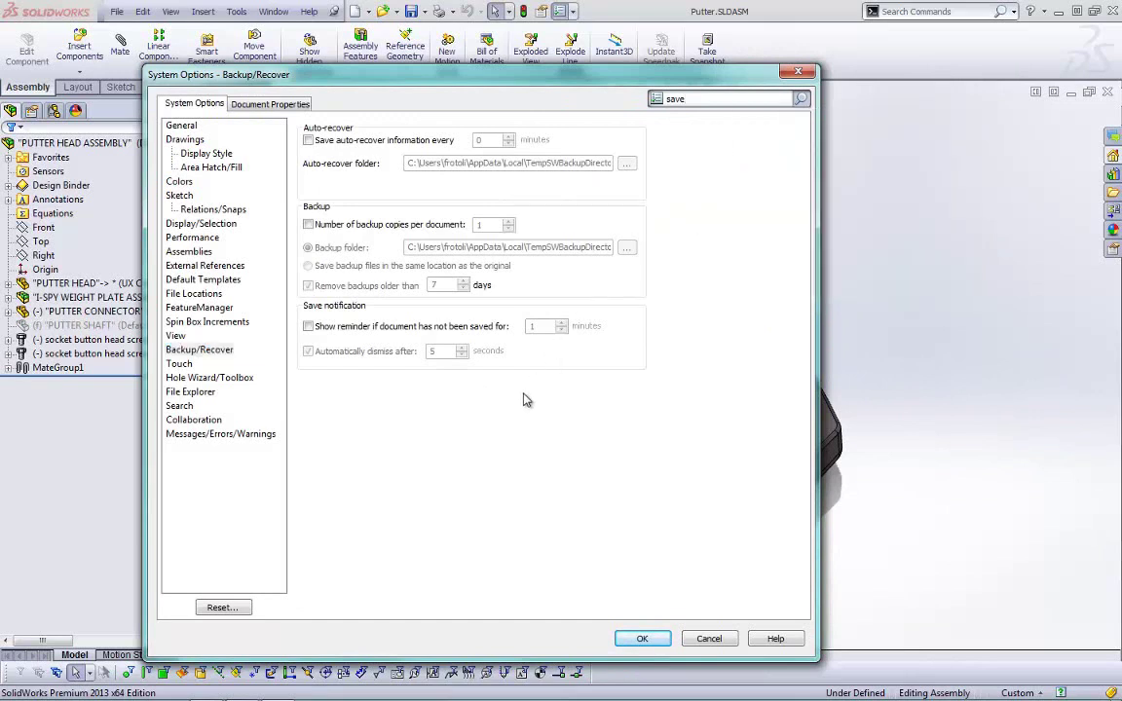
- Try the unsaved-document reminder and its automatic dismissal, turn the reminder back off, and close the options
left_click(370, 326)
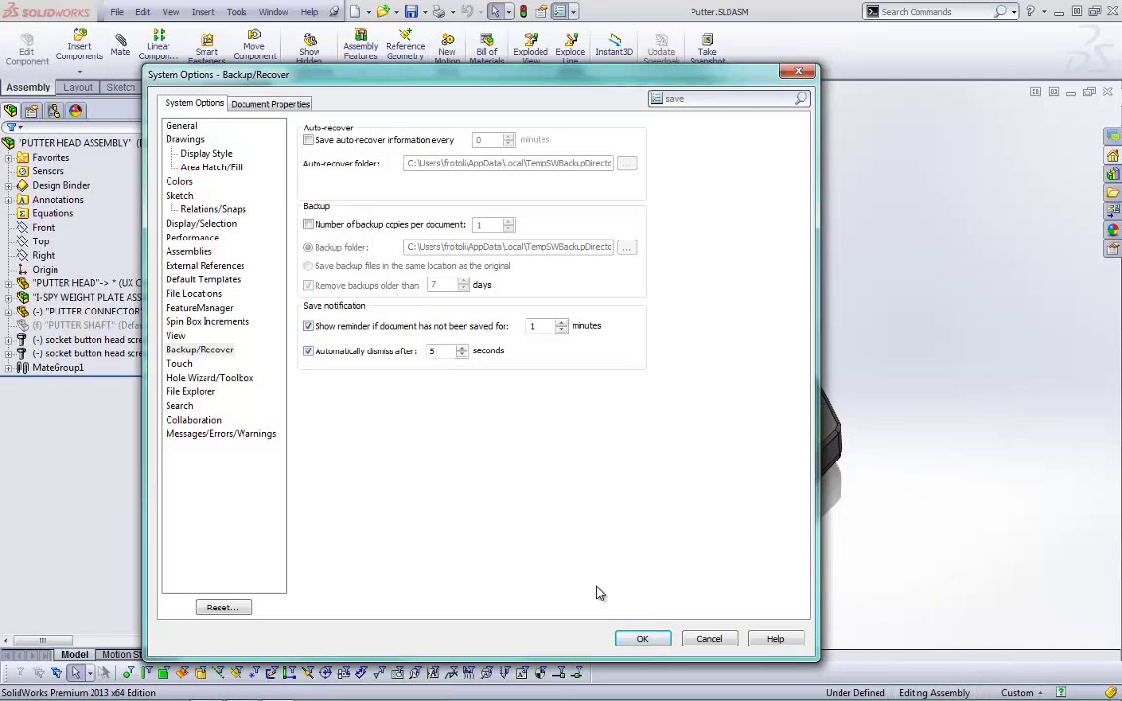
left_click(307, 353)
left_click(308, 352)
left_click(308, 327)
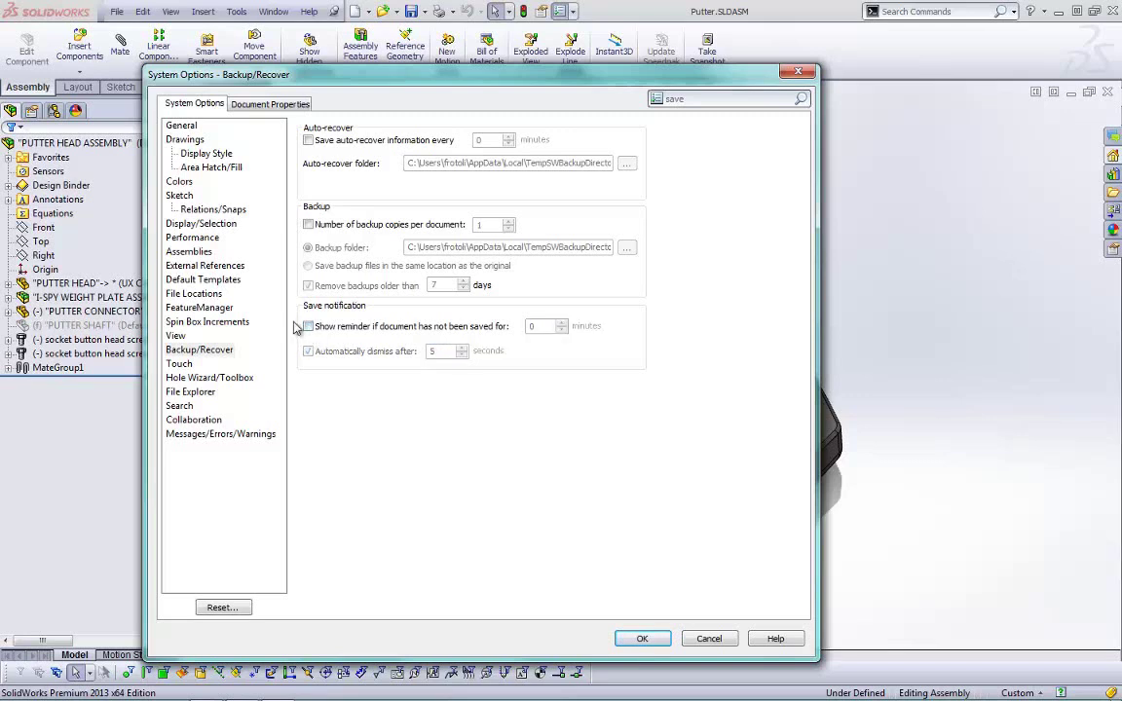
left_click(641, 637)
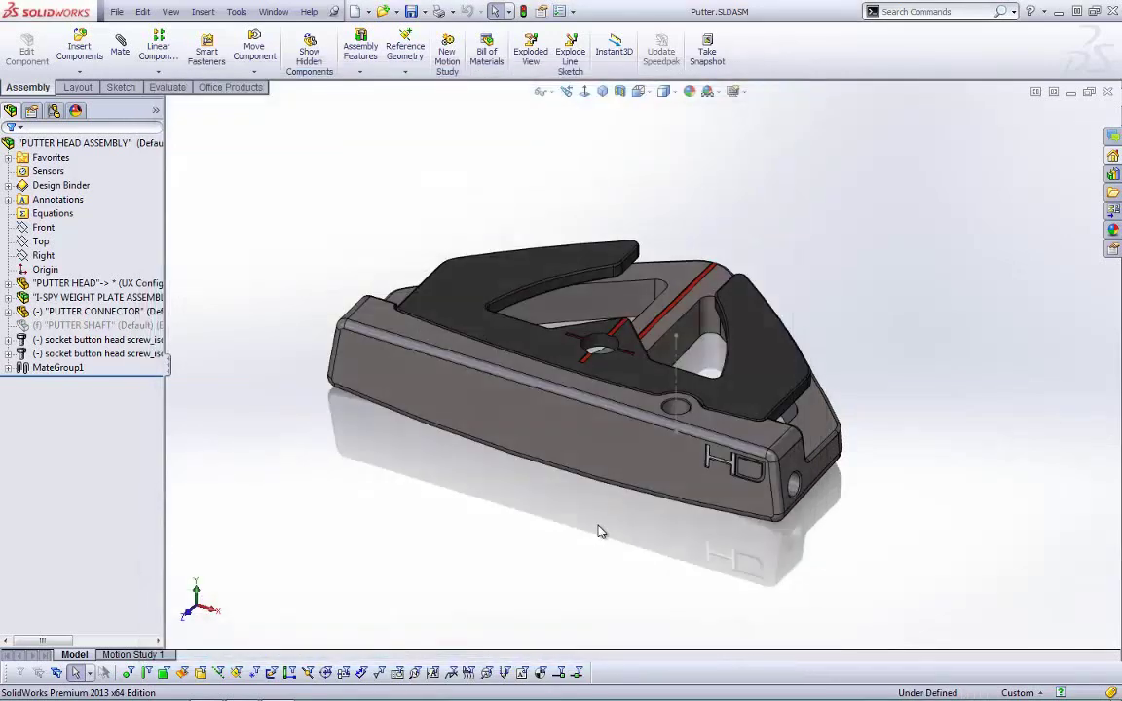
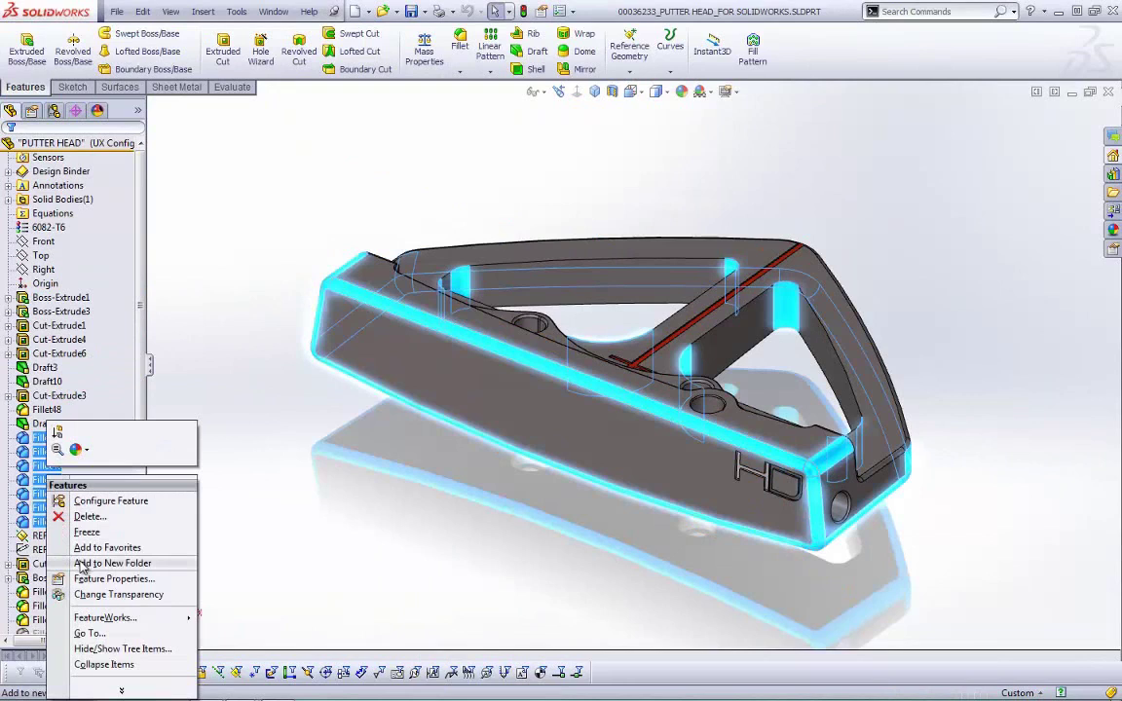
- Group the selected fillet features in a new folder named "fillets" and expand it
left_click(97, 563)
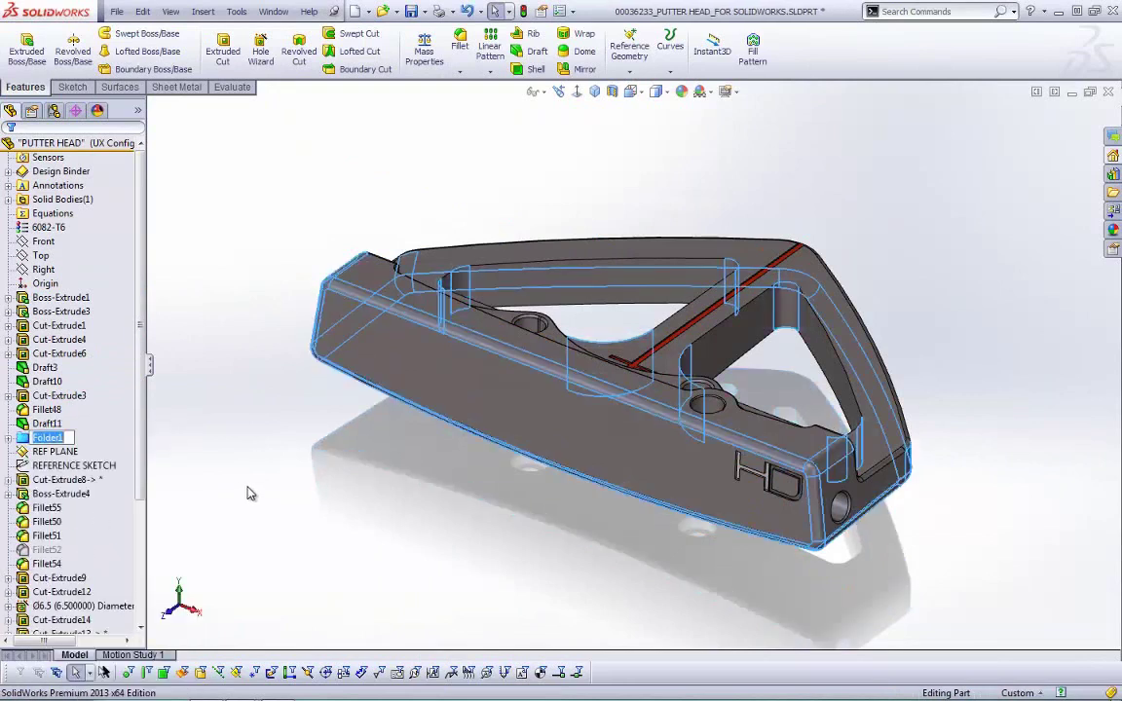
type("fillets")
key("Return")
left_click(8, 442)
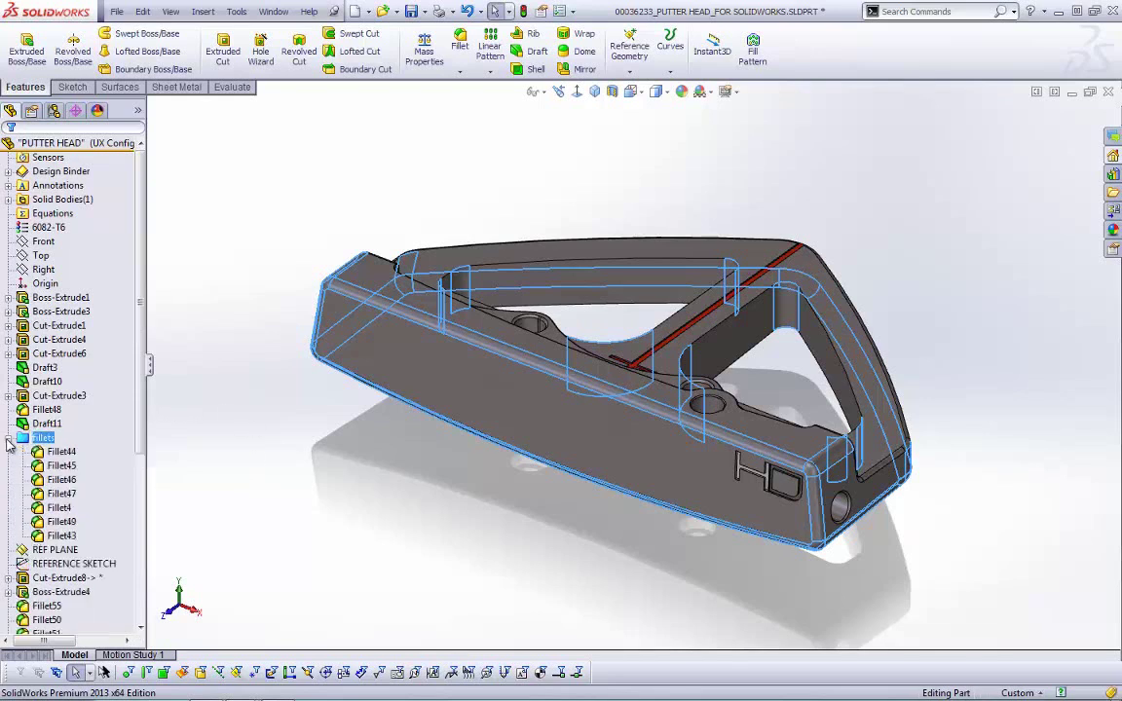
- Group Fillet4, Fillet49 and Fillet43 in a subfolder named "cosmetic" inside the fillets folder and expand it
left_click(59, 508)
left_click(58, 522, "shift")
left_click(56, 536)
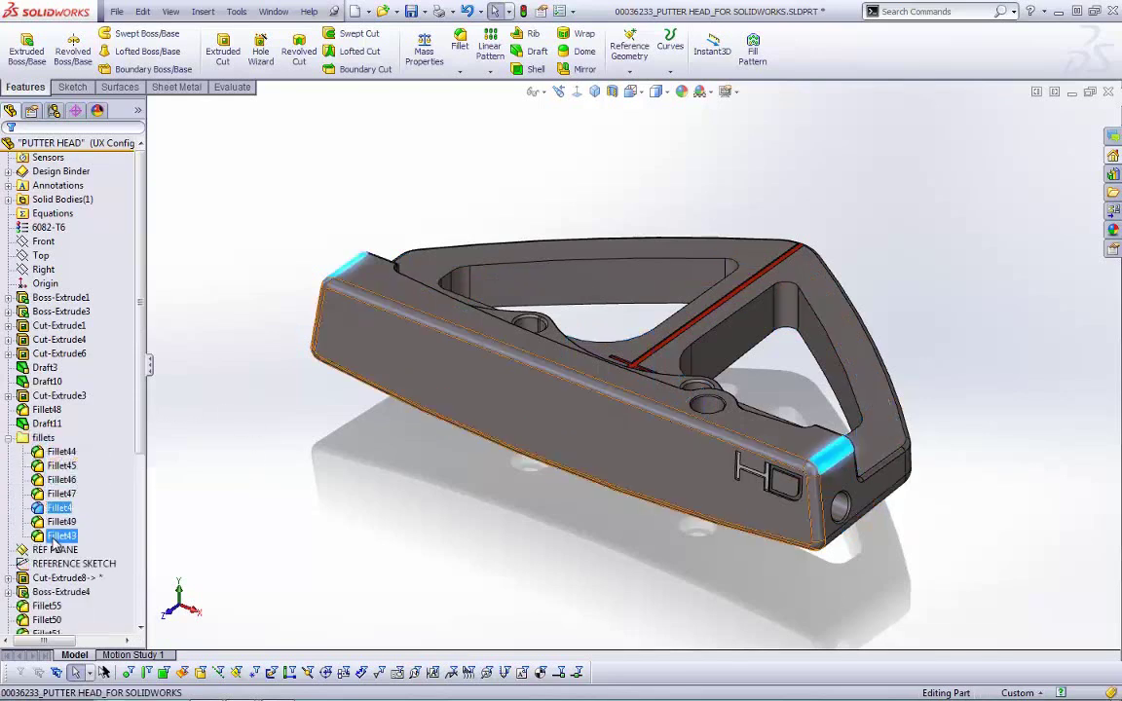
right_click(58, 537)
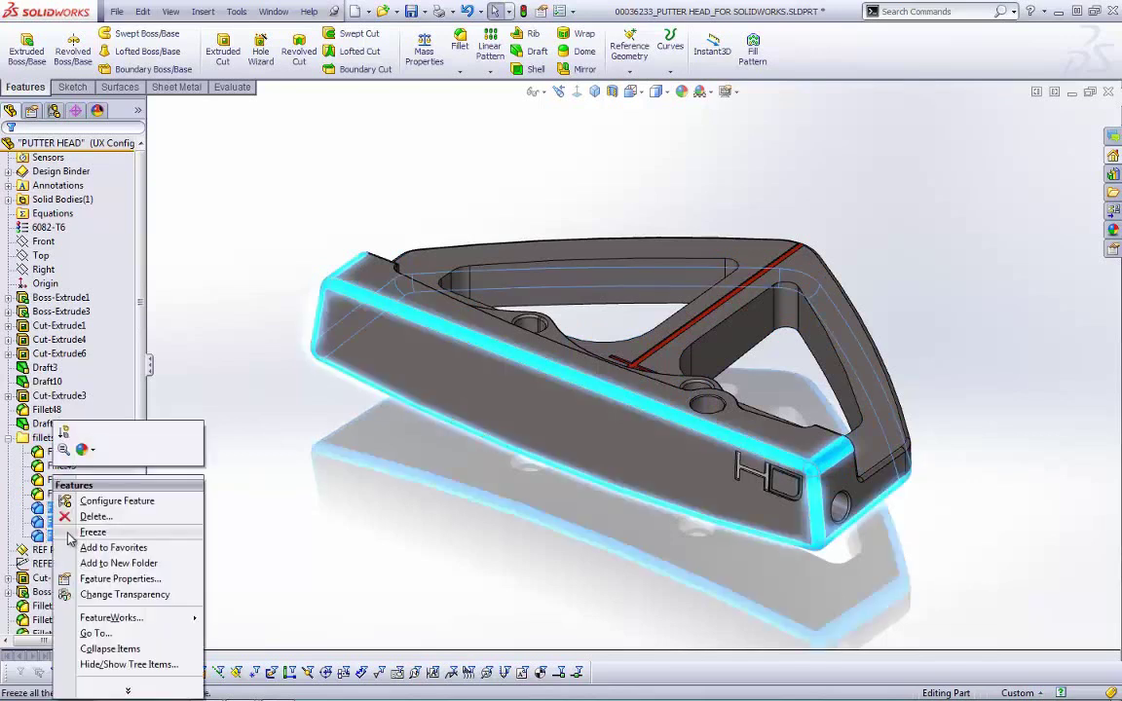
left_click(108, 563)
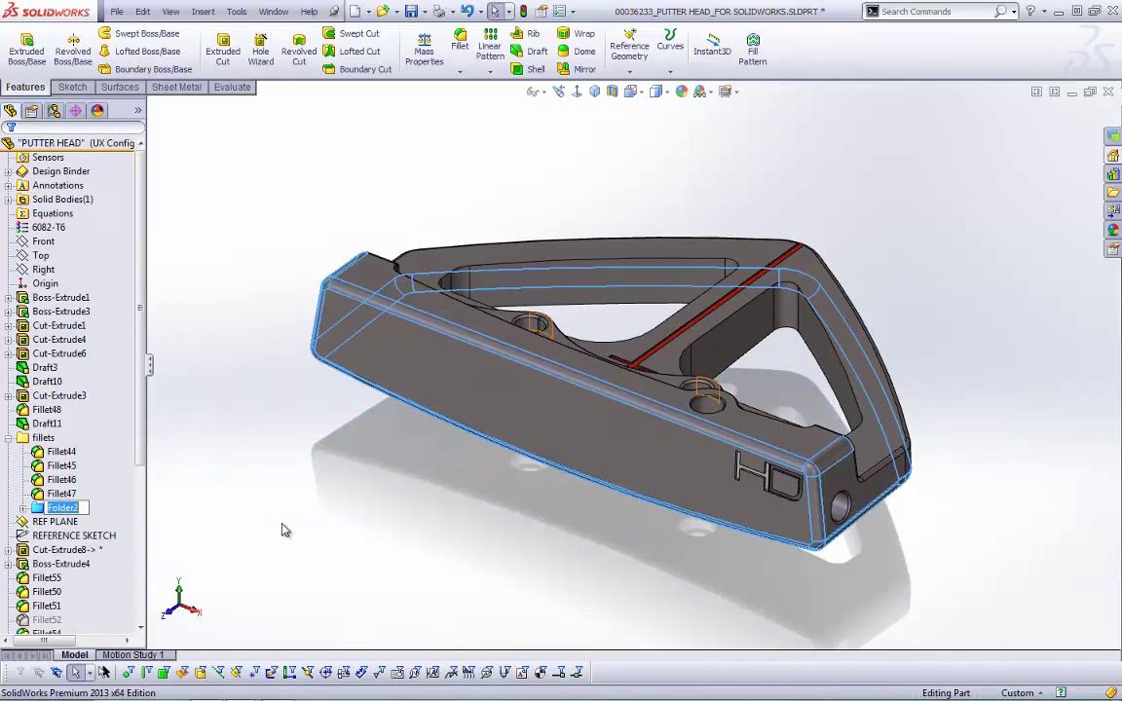
type("cosmetic")
left_click(23, 508)
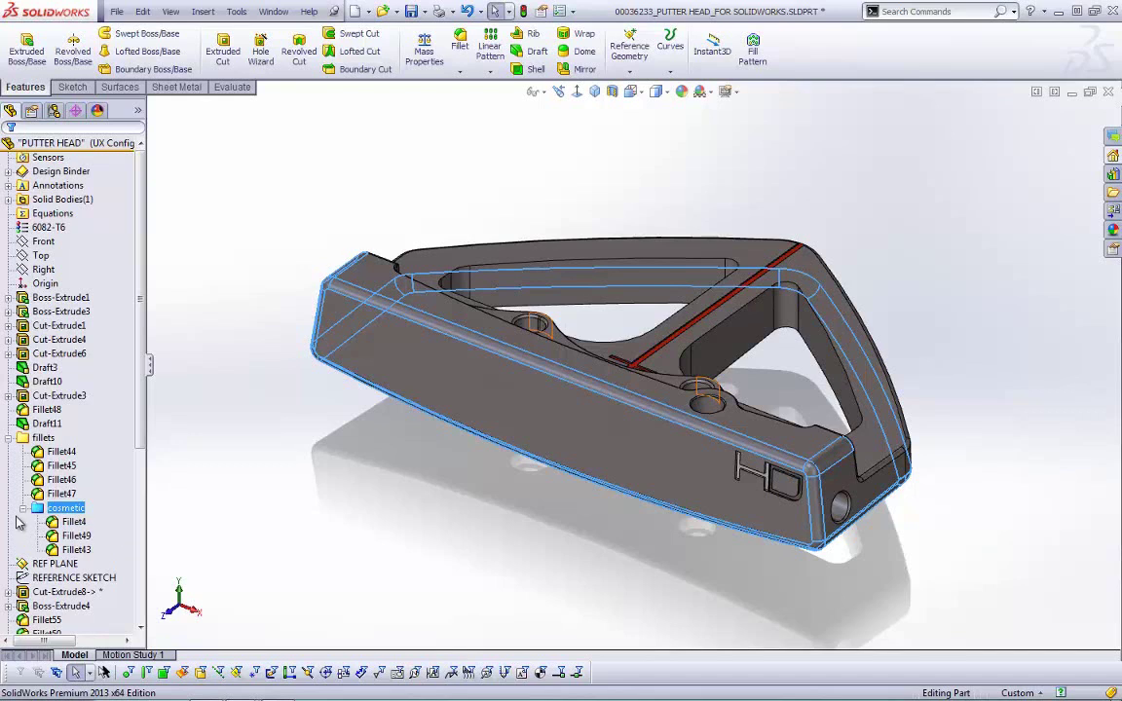
- Collapse the cosmetic subfolder and the fillets folder, and clear the selection
left_click(22, 507)
left_click(20, 438)
left_click(9, 439)
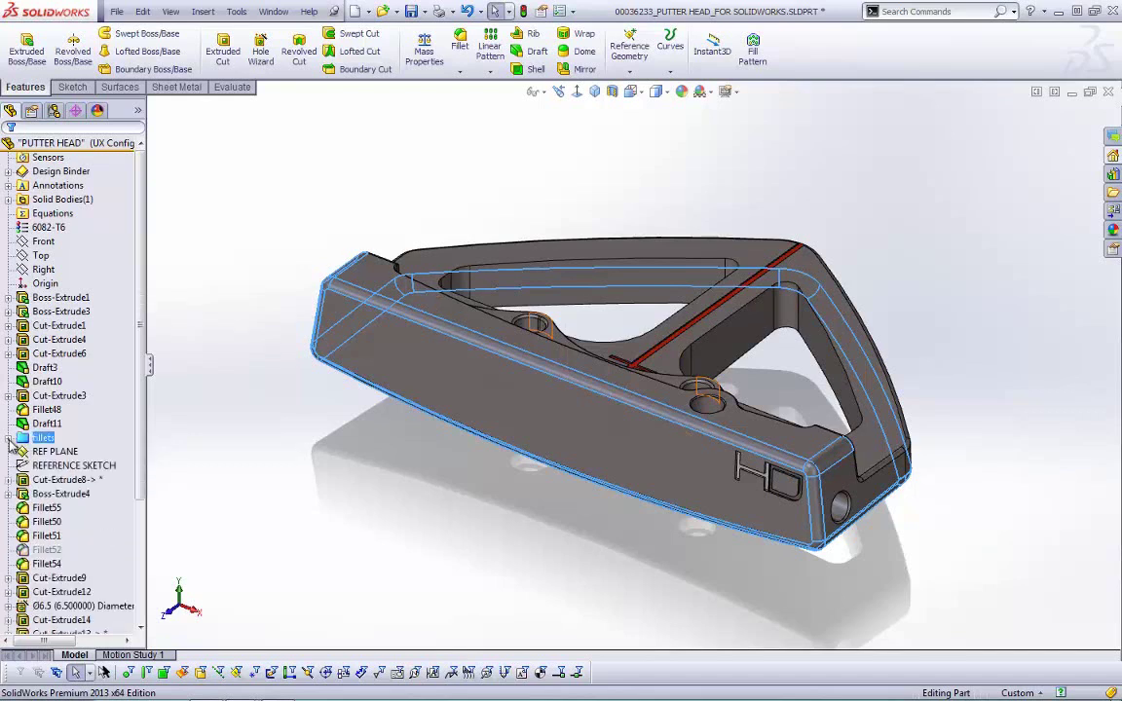
left_click(217, 443)
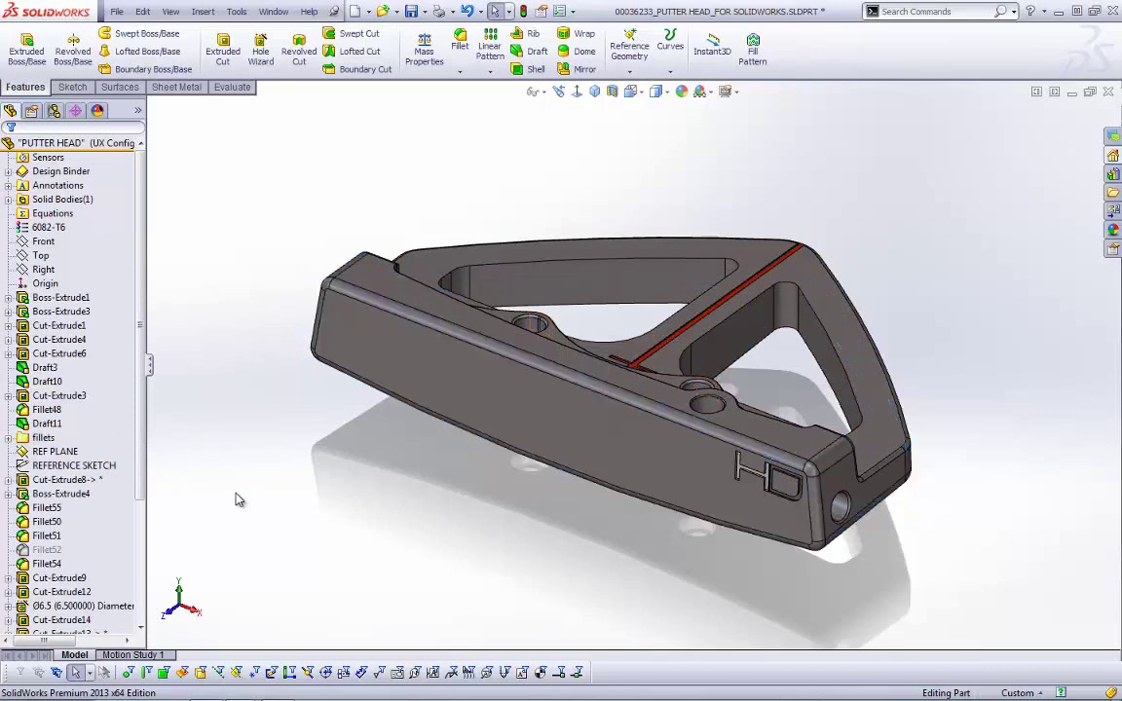
left_click(44, 424)
left_click(205, 446)
scroll(137, 428, "down", 3)
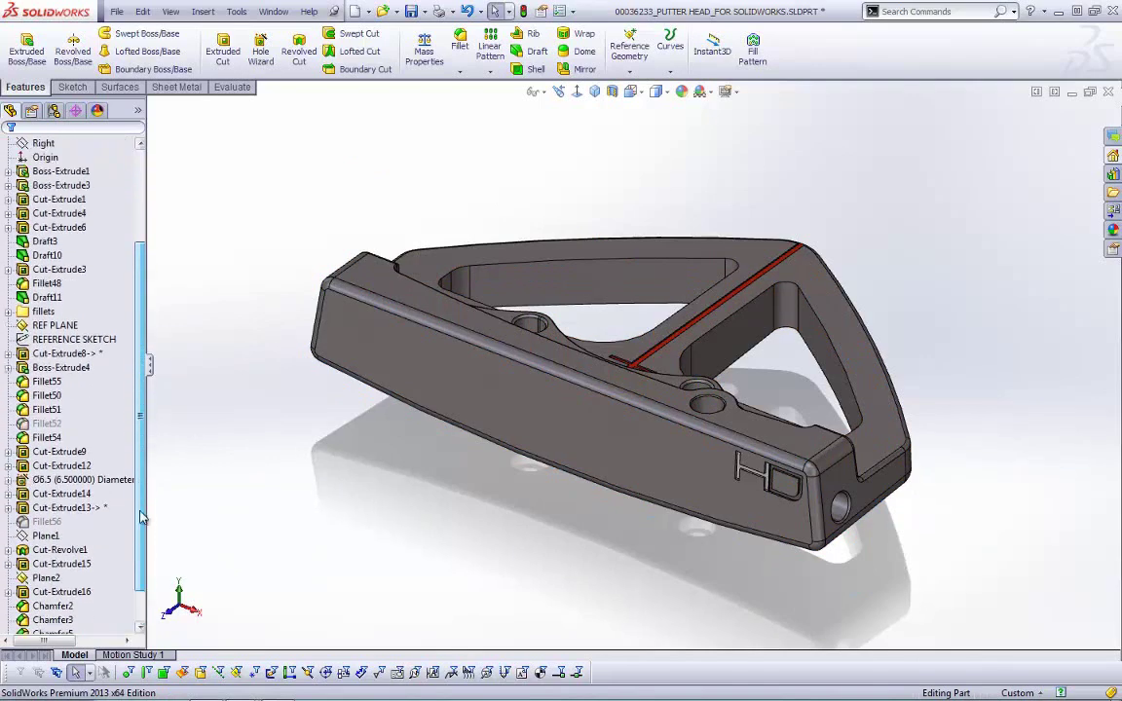
scroll(136, 400, "up", 3)
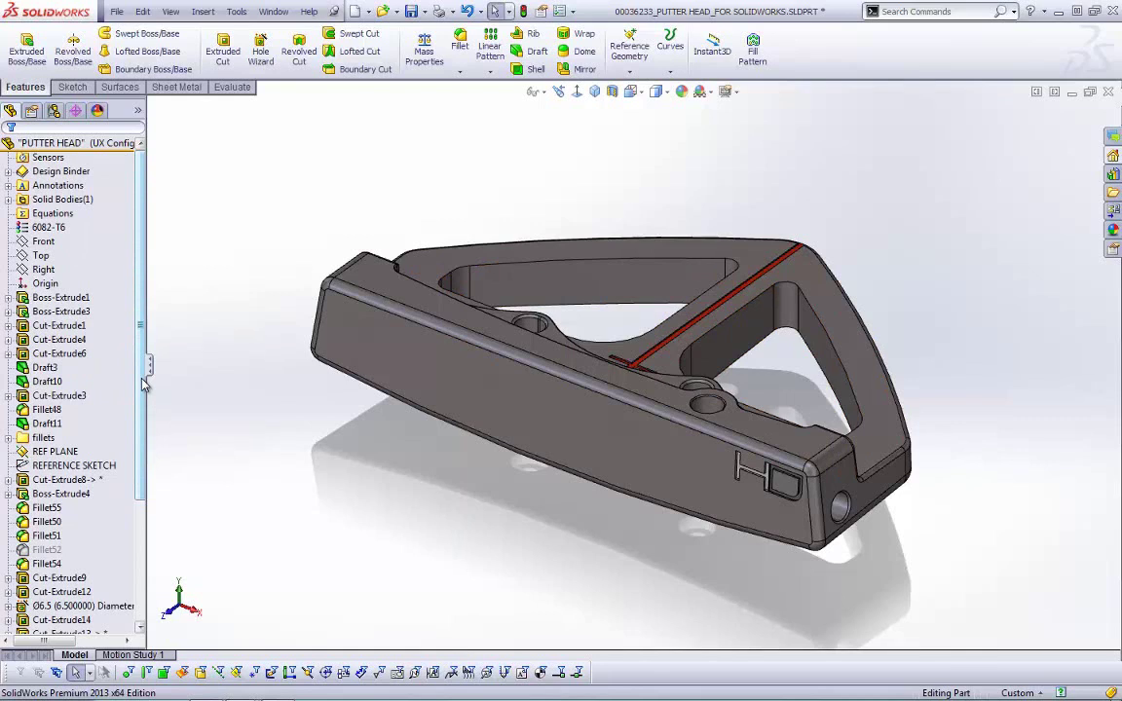
- Add REF PLANE and REFERENCE SKETCH to the part's Favorites and clear the selection
left_click(53, 452)
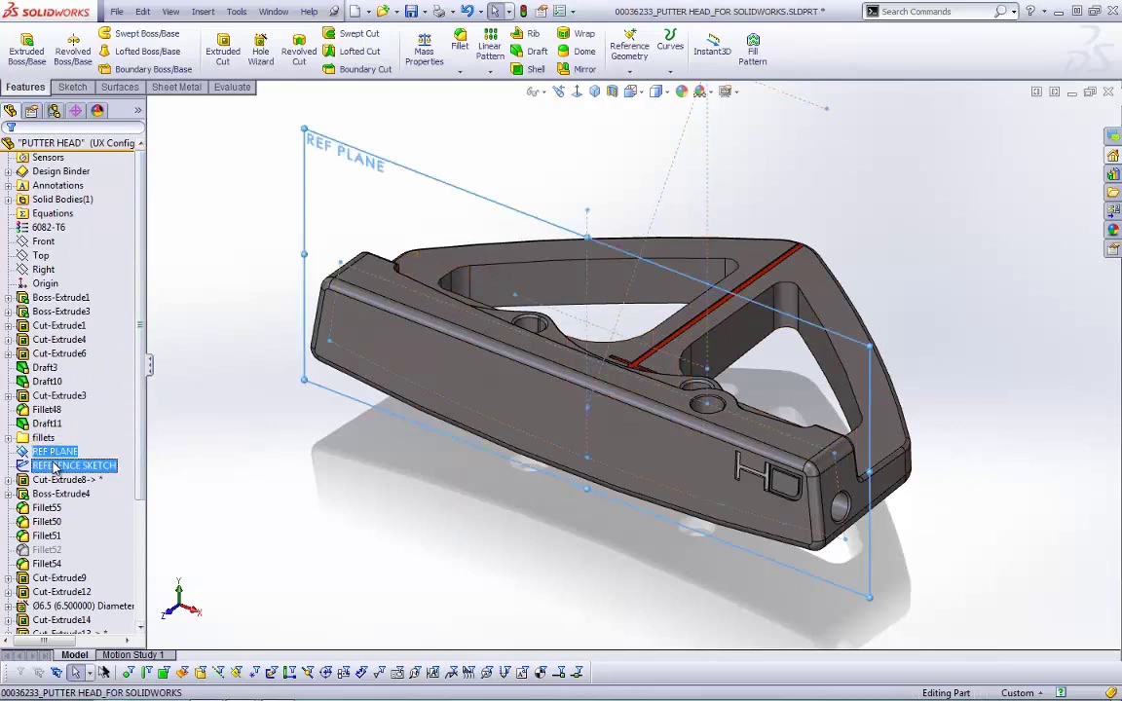
right_click(55, 468)
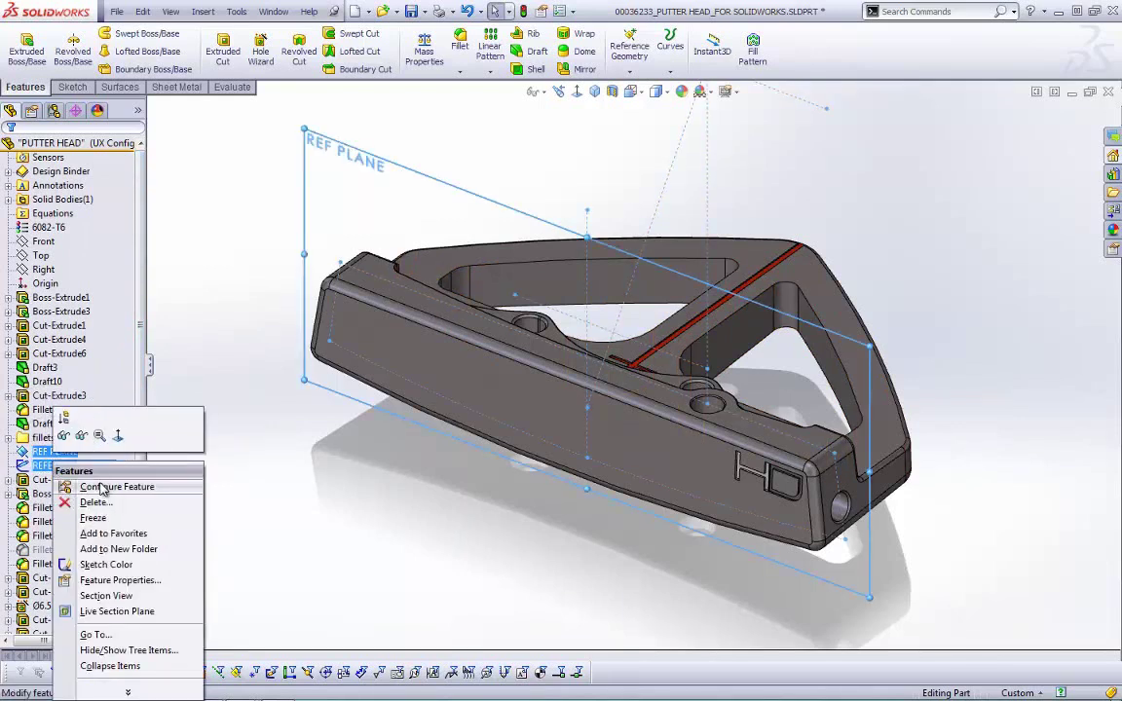
left_click(106, 534)
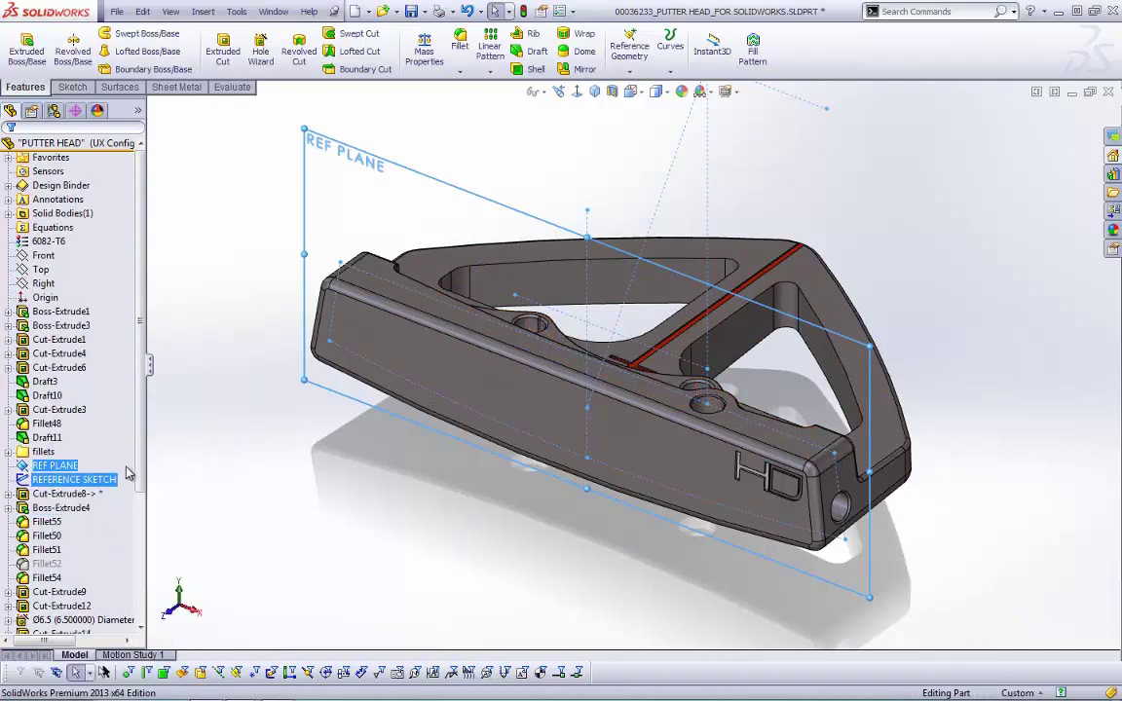
key("Escape")
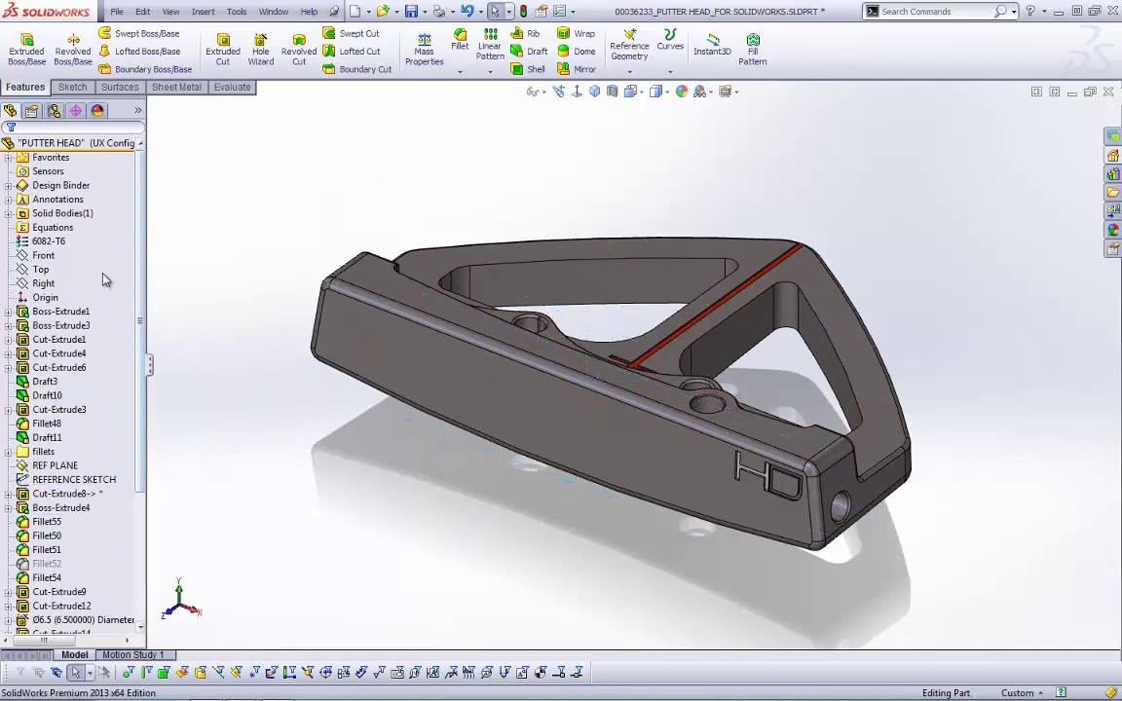
- Expand the Favorites folder and highlight its REF PLANE and REFERENCE SKETCH entries in the model
left_click(8, 157)
left_click(59, 172)
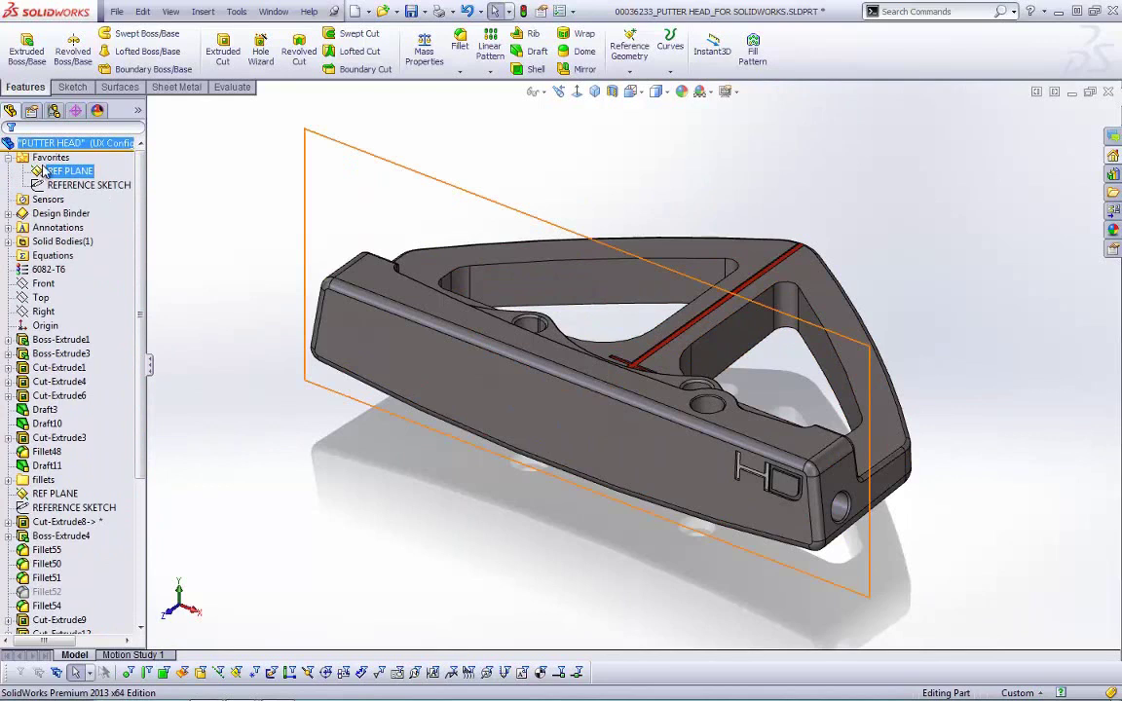
left_click(59, 186, "ctrl")
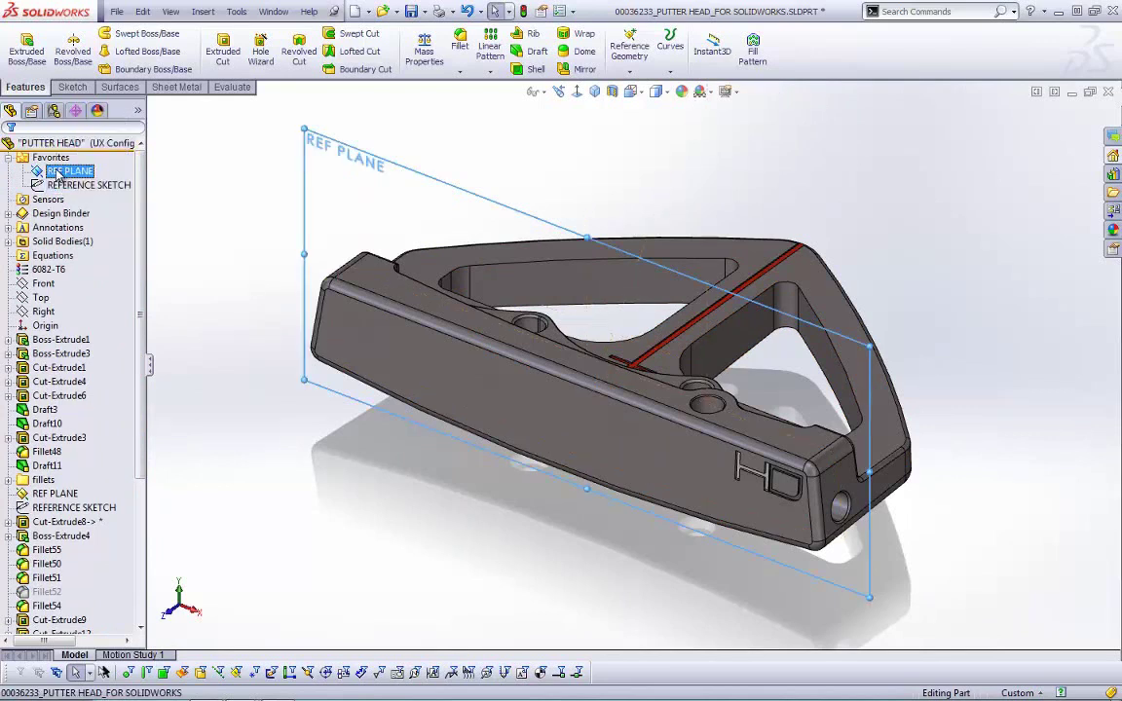
left_click(58, 187)
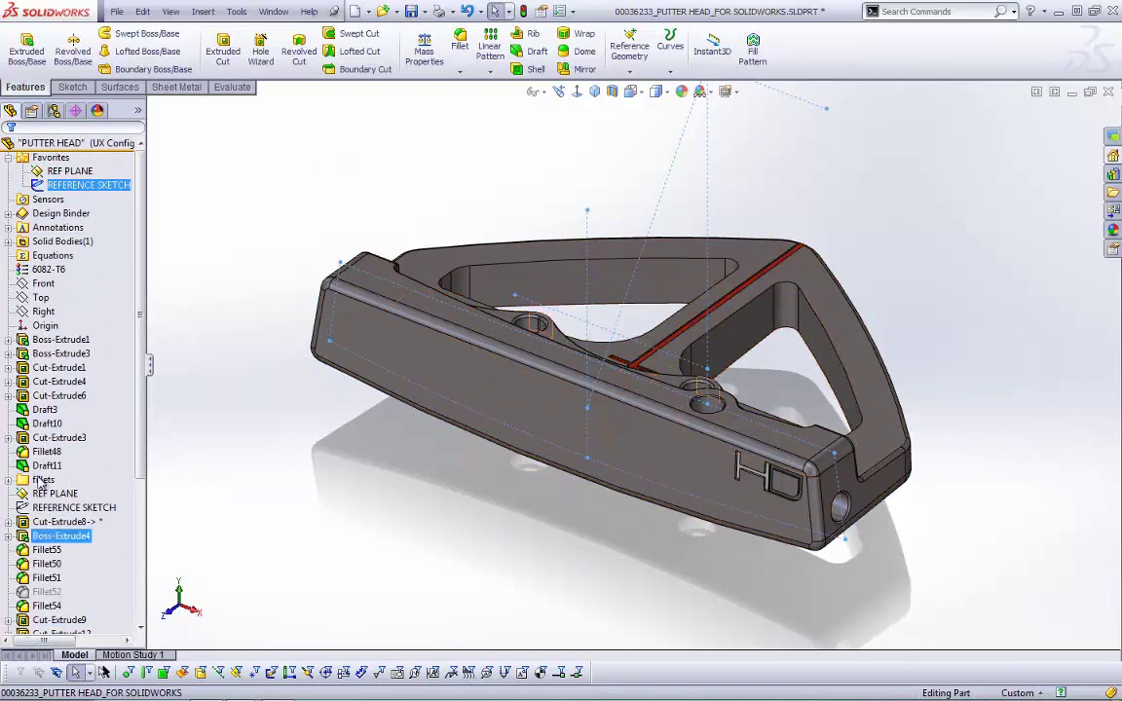
- Highlight the favorited REF PLANE and REFERENCE SKETCH in the model and review the commands available for REFERENCE SKETCH
left_click(69, 172)
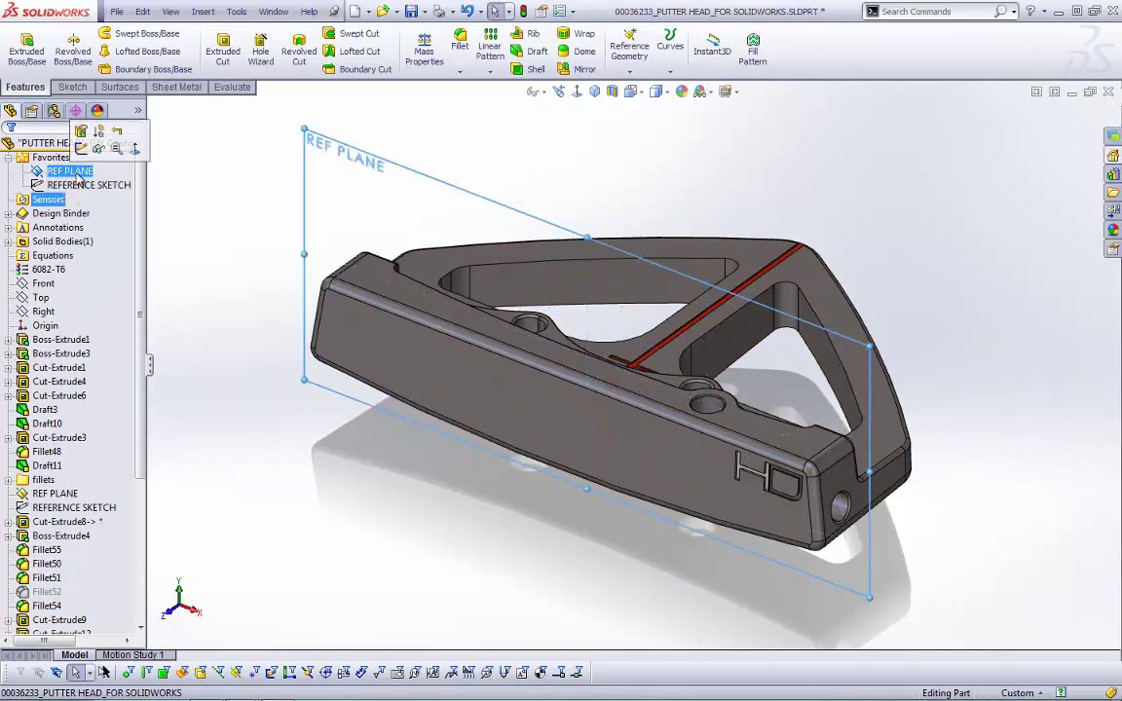
left_click(82, 185, "ctrl")
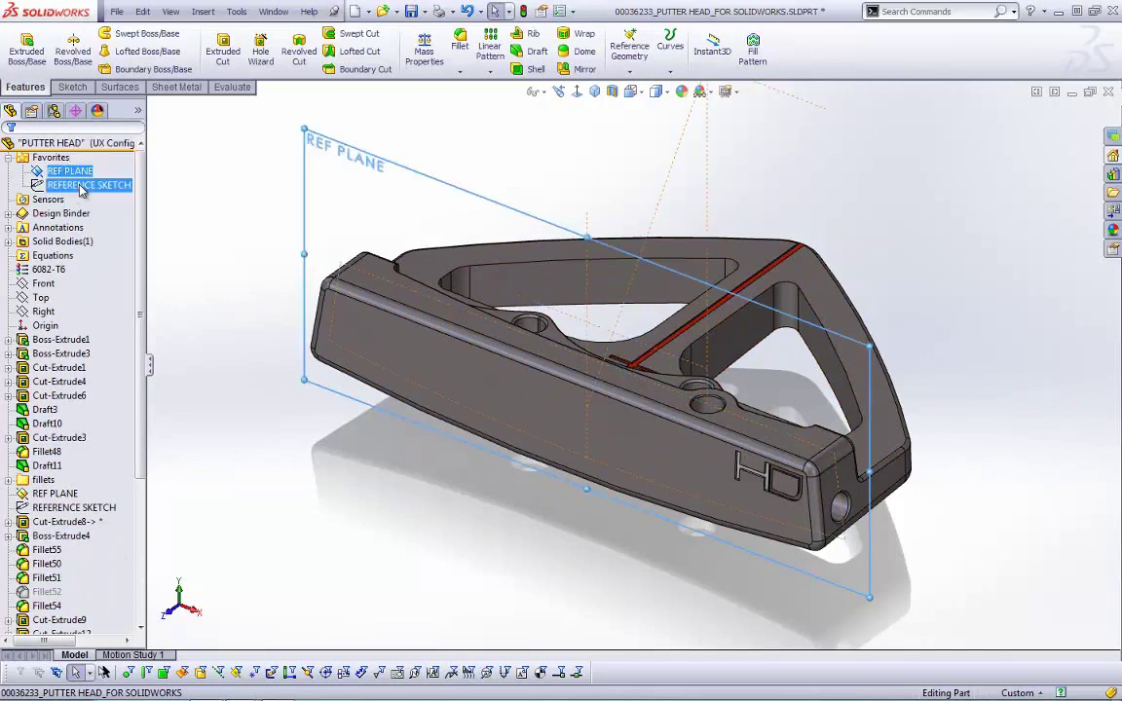
left_click(86, 184)
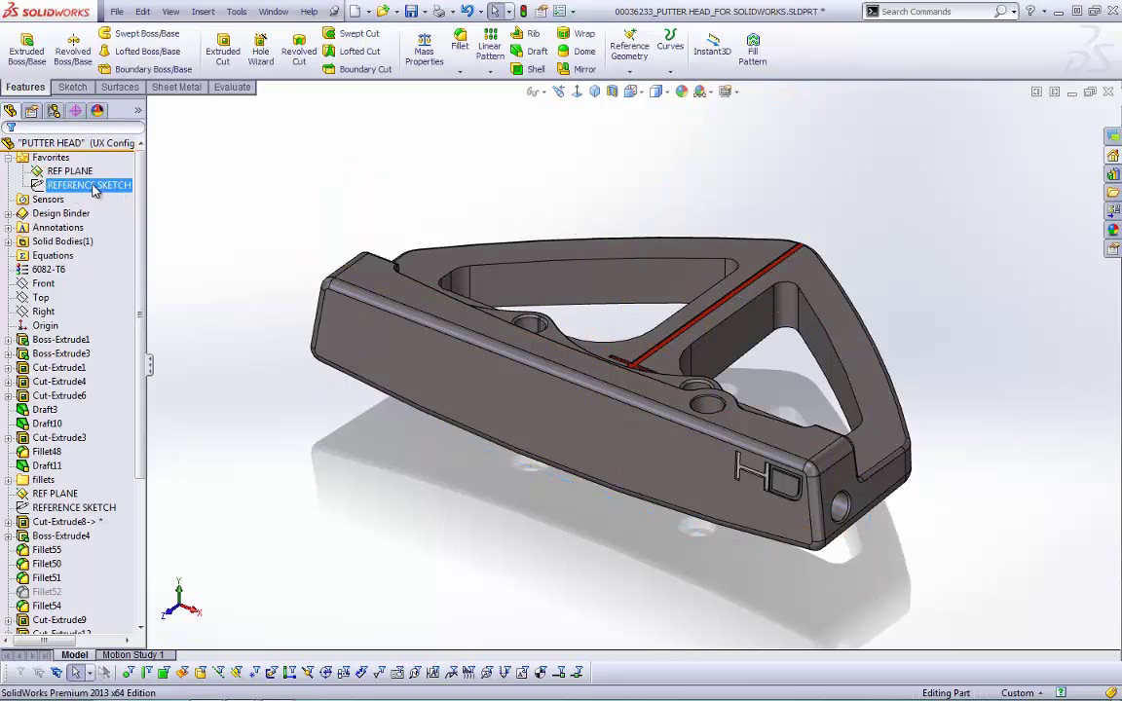
right_click(92, 185)
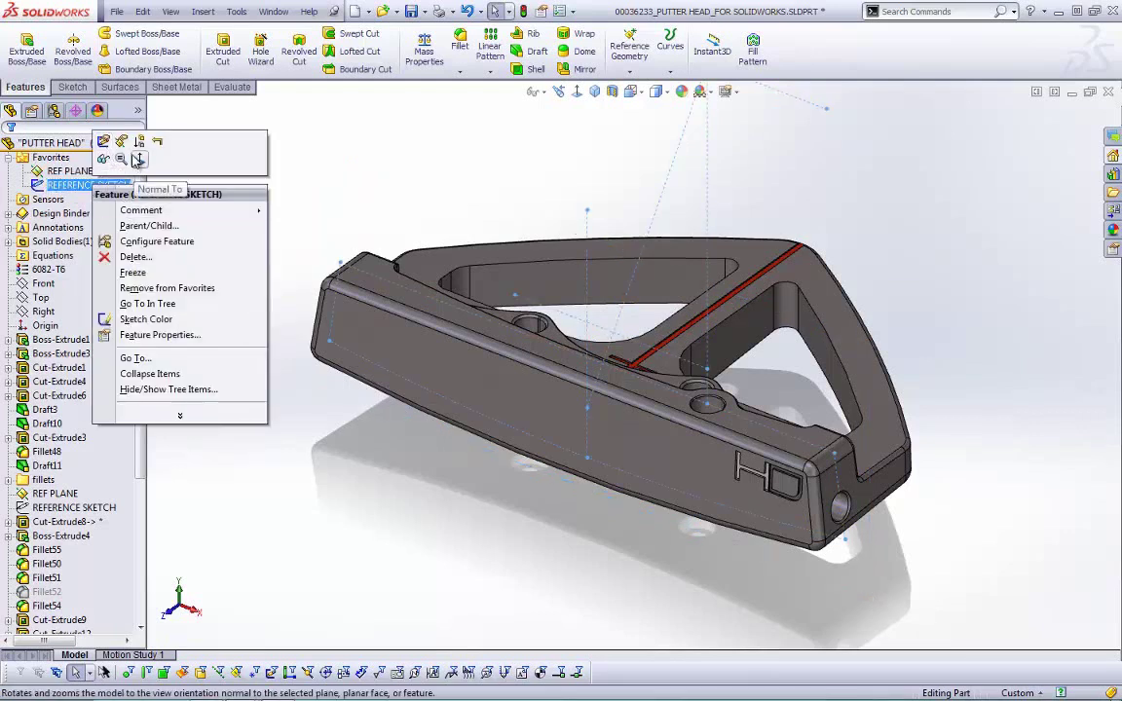
left_click(283, 151)
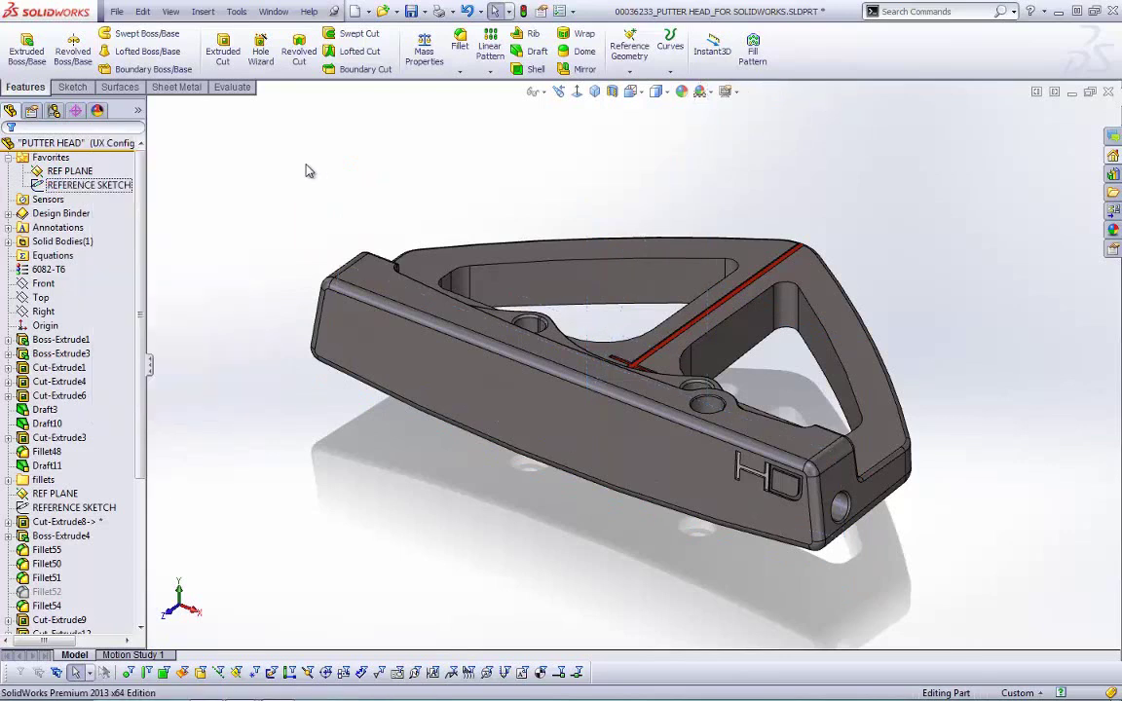
- Start a sketch on the favorited REF PLANE, draw a corner rectangle over the putter face's upper-left area and finish the sketch
right_click(74, 173)
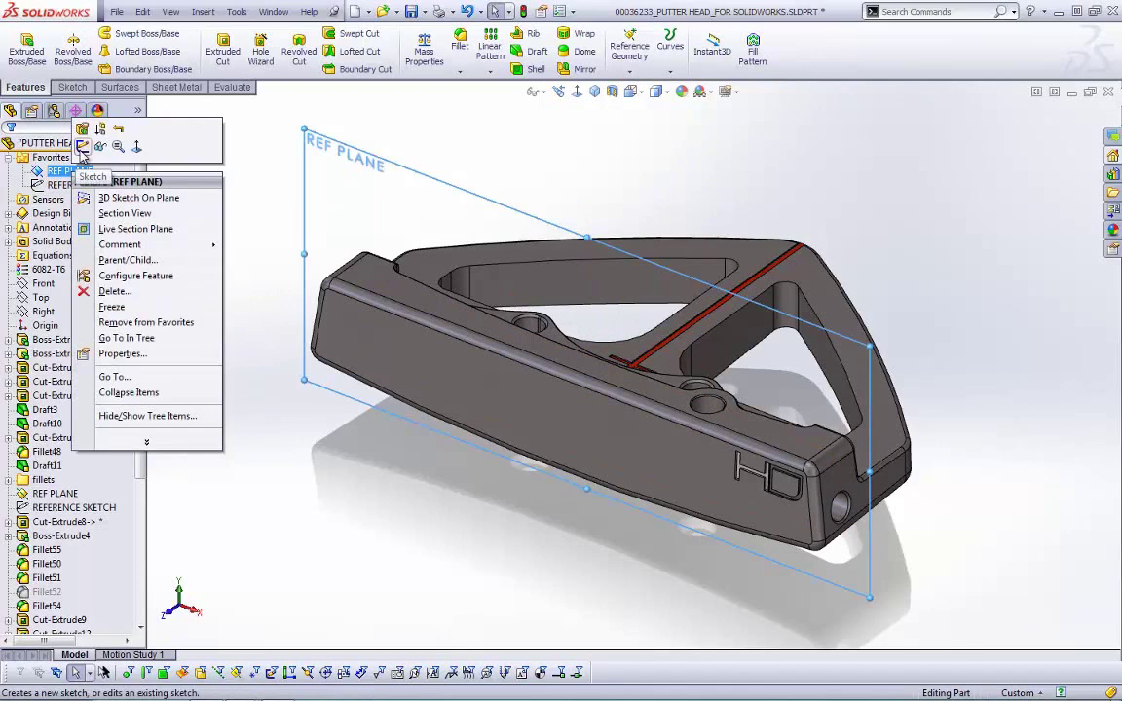
left_click(82, 146)
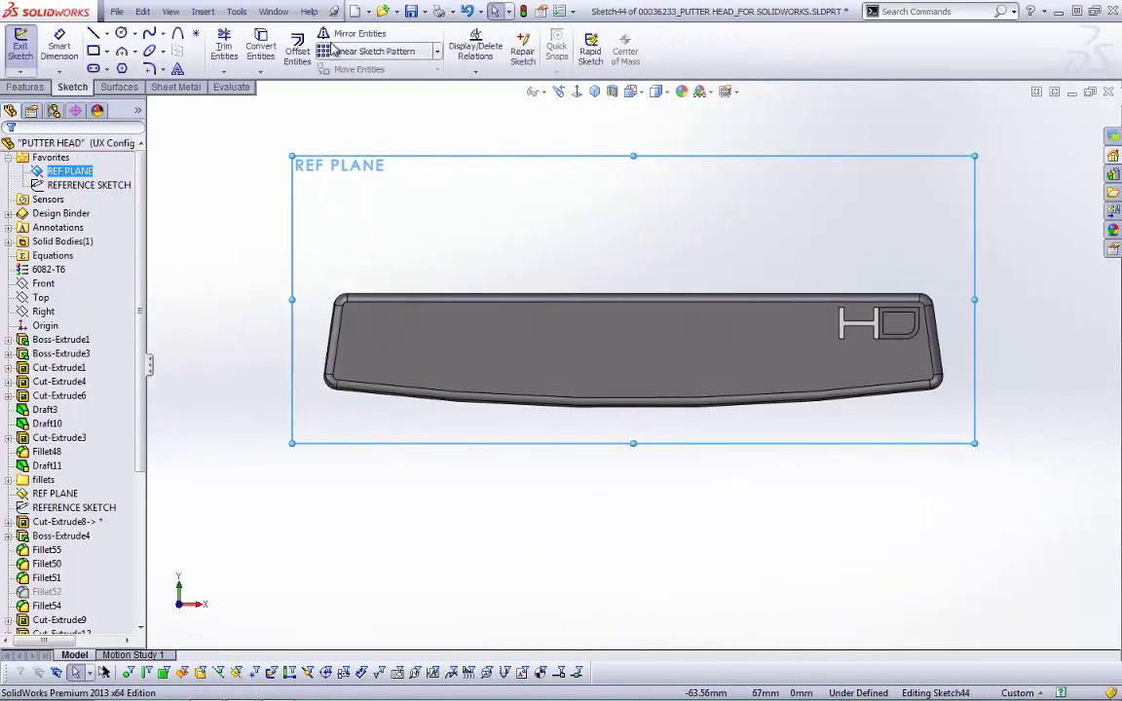
left_click(93, 51)
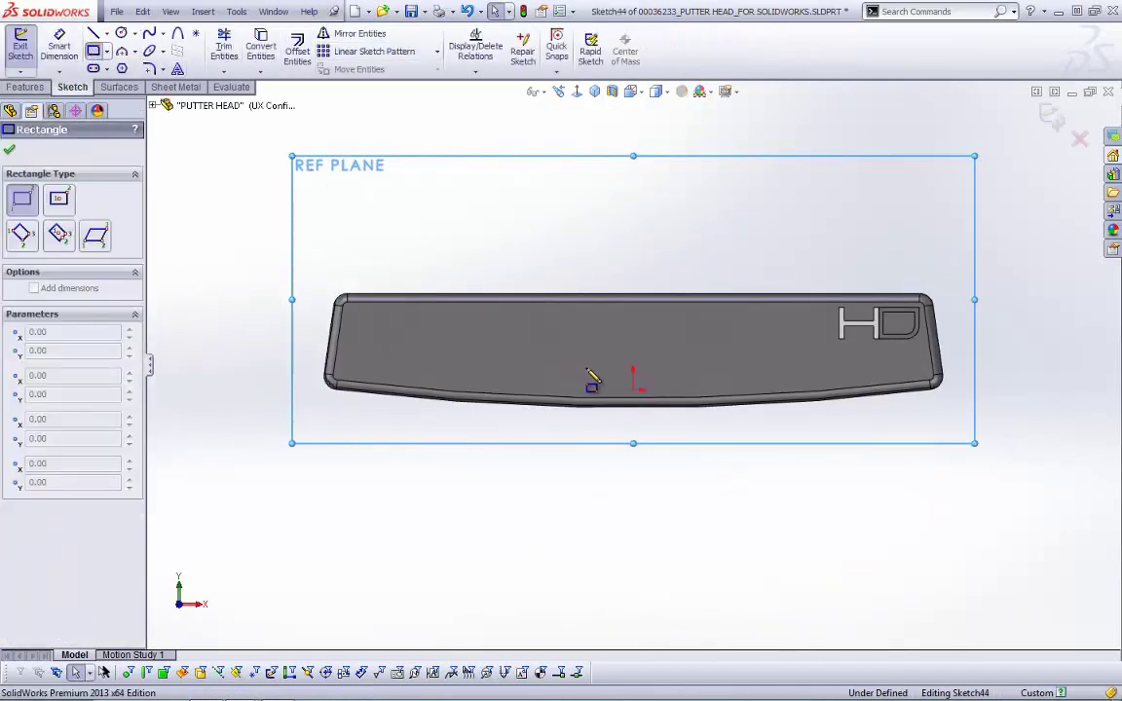
left_click(584, 367)
left_click(311, 168)
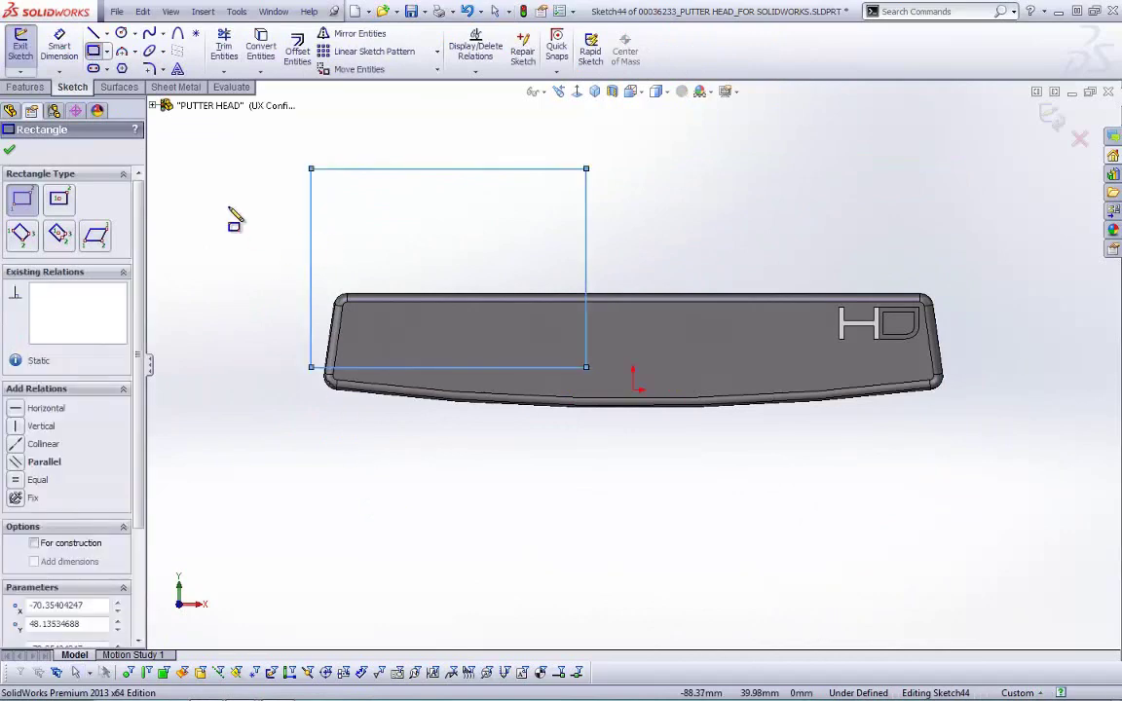
left_click(10, 149)
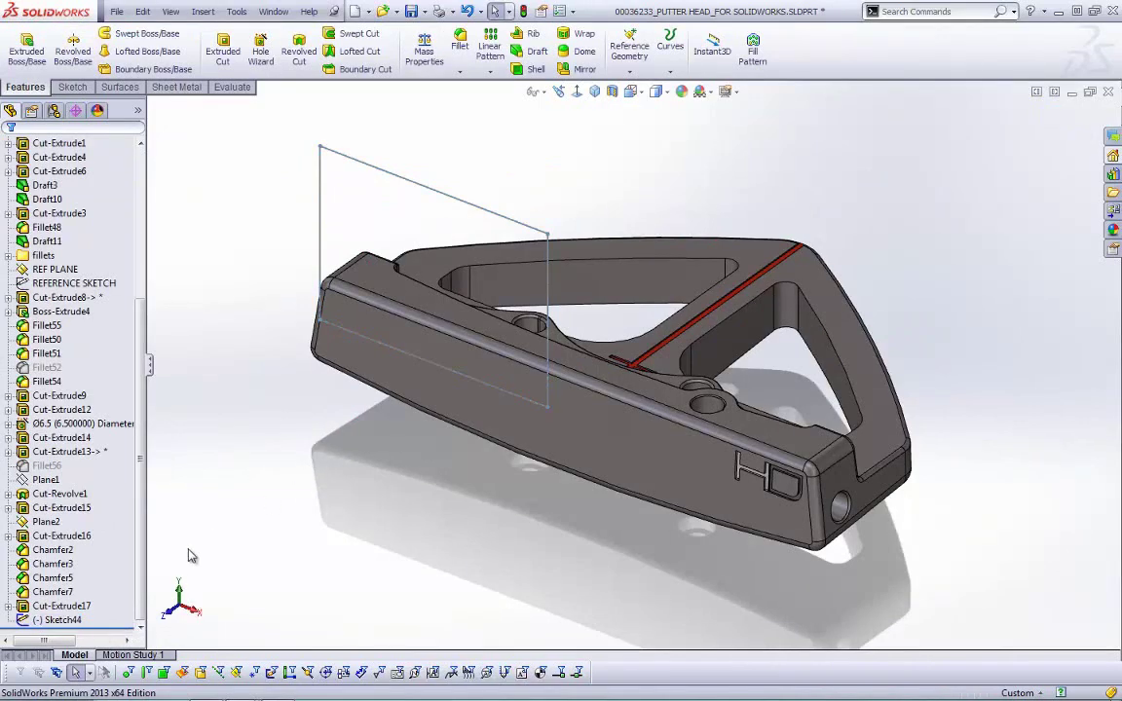
- Delete the rectangle sketch at the end of the feature tree
left_click(85, 628)
key("Delete")
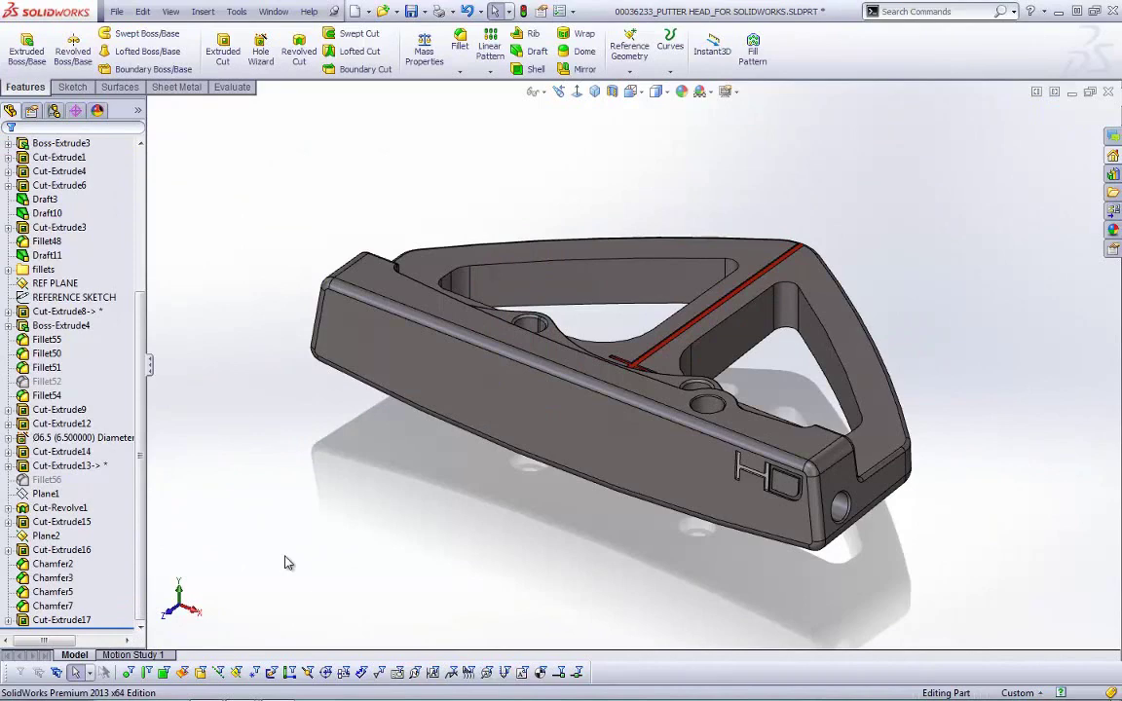
- Switch the PUTTER HEAD part's feature tree display to the flat tree view
left_click_drag(139, 324, 153, 216)
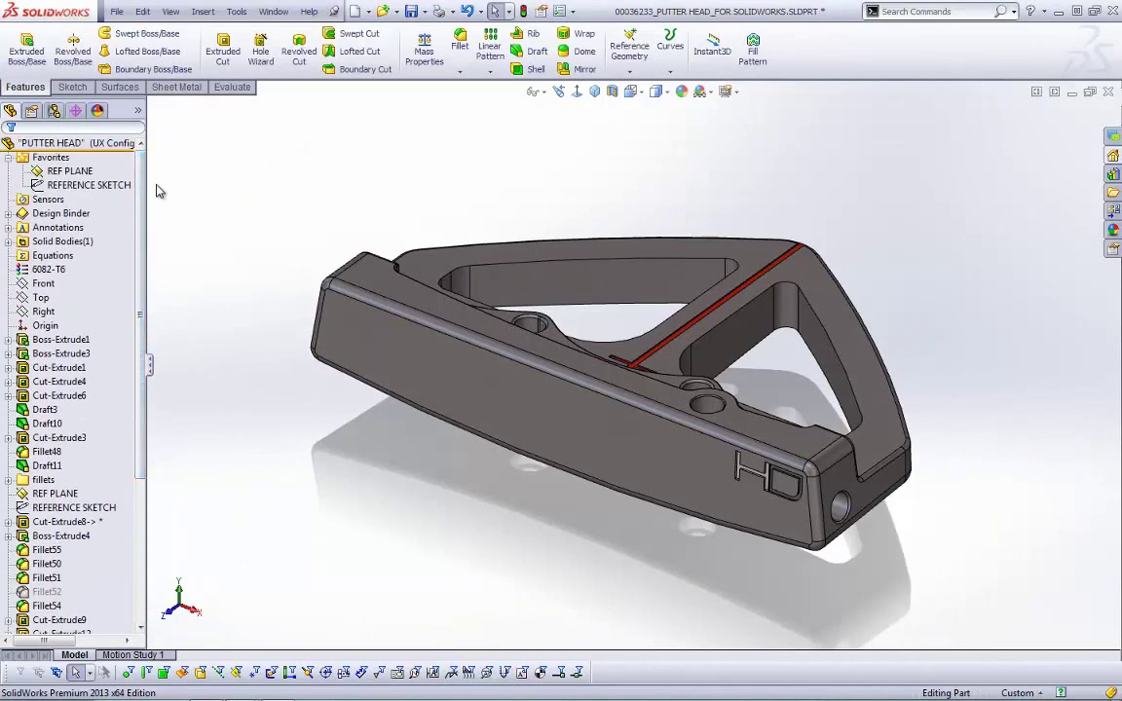
right_click(116, 144)
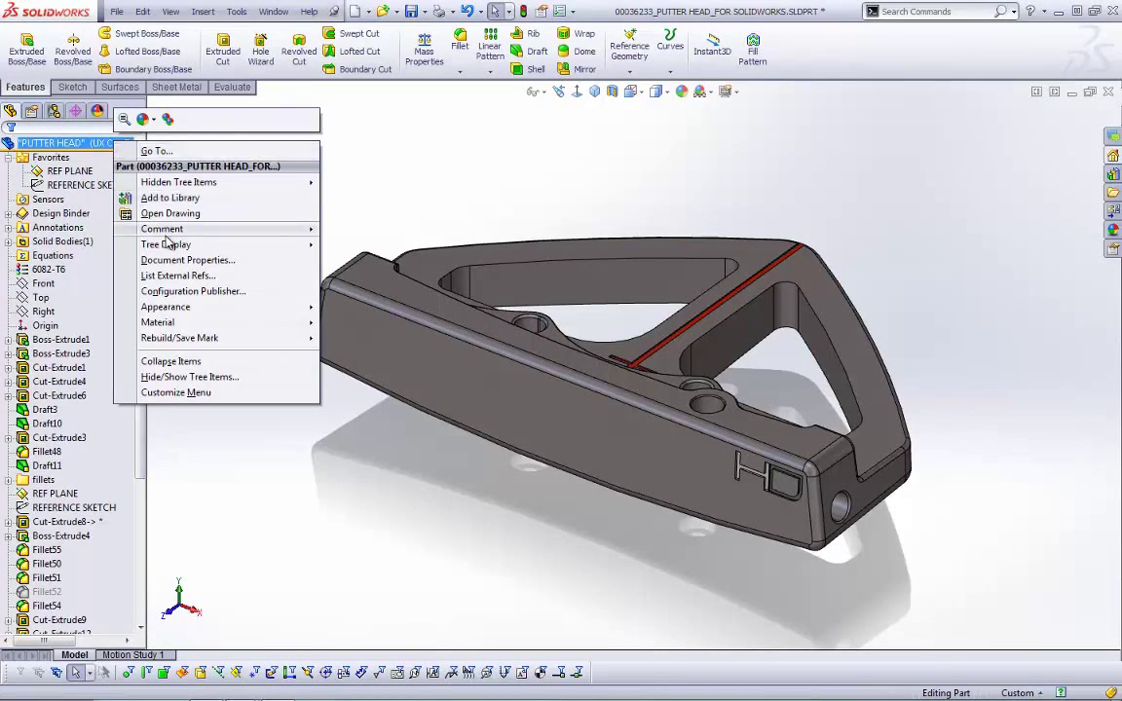
mouse_move(312, 245)
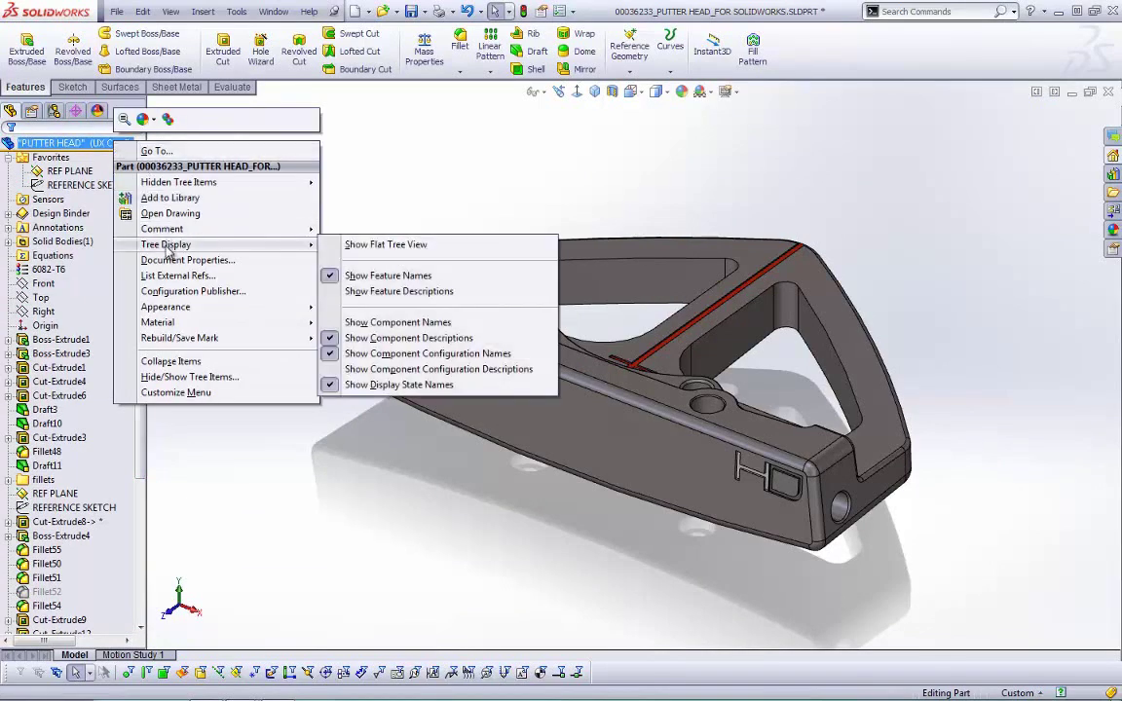
left_click(387, 248)
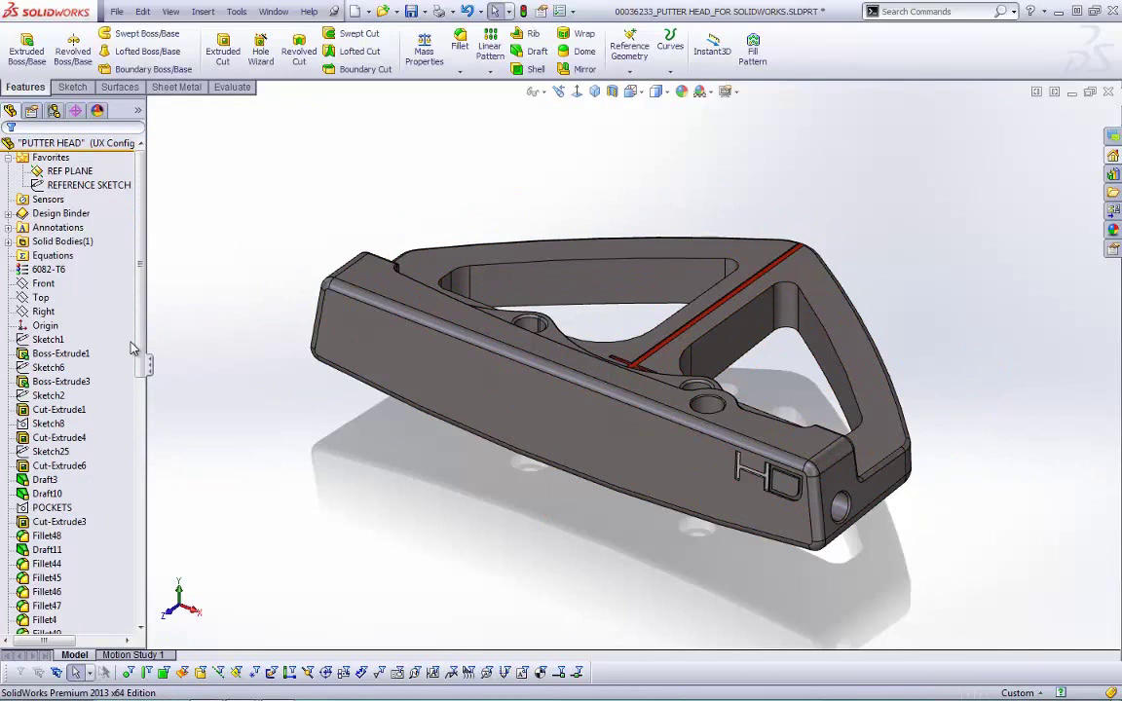
- Highlight Sketch1, Boss-Extrude1 and Boss-Extrude3 in the flat tree to examine how sketches and features are ordered, and clear the selection
left_click(61, 340)
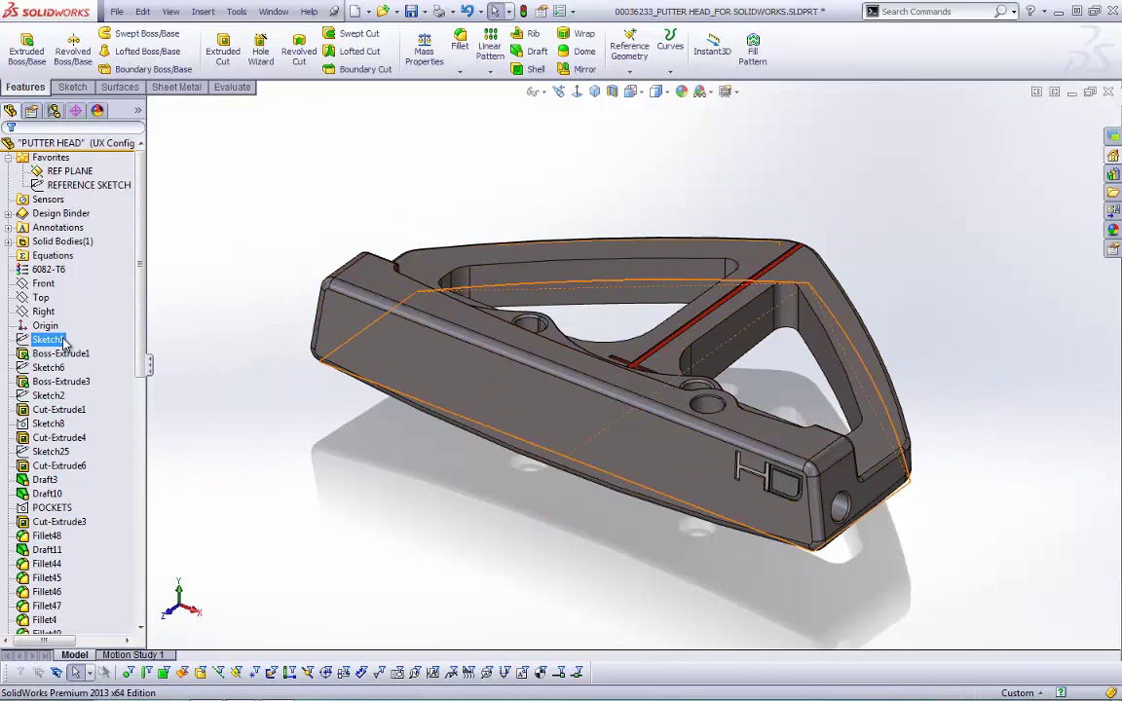
left_click(75, 355)
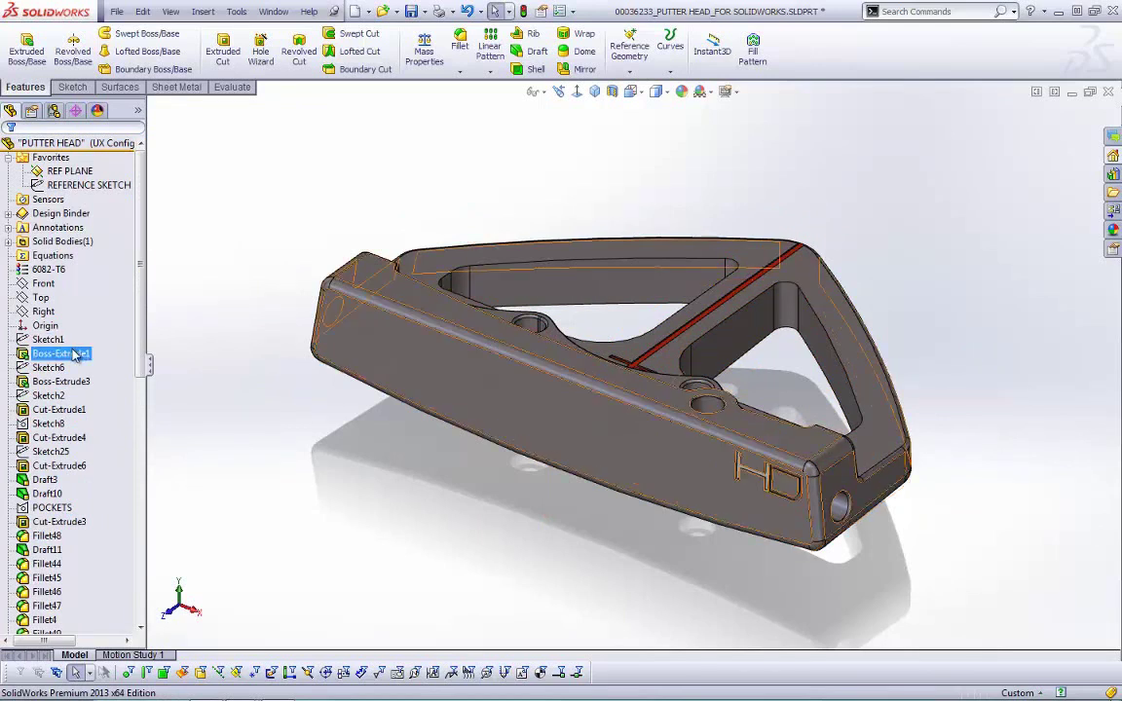
left_click(77, 383)
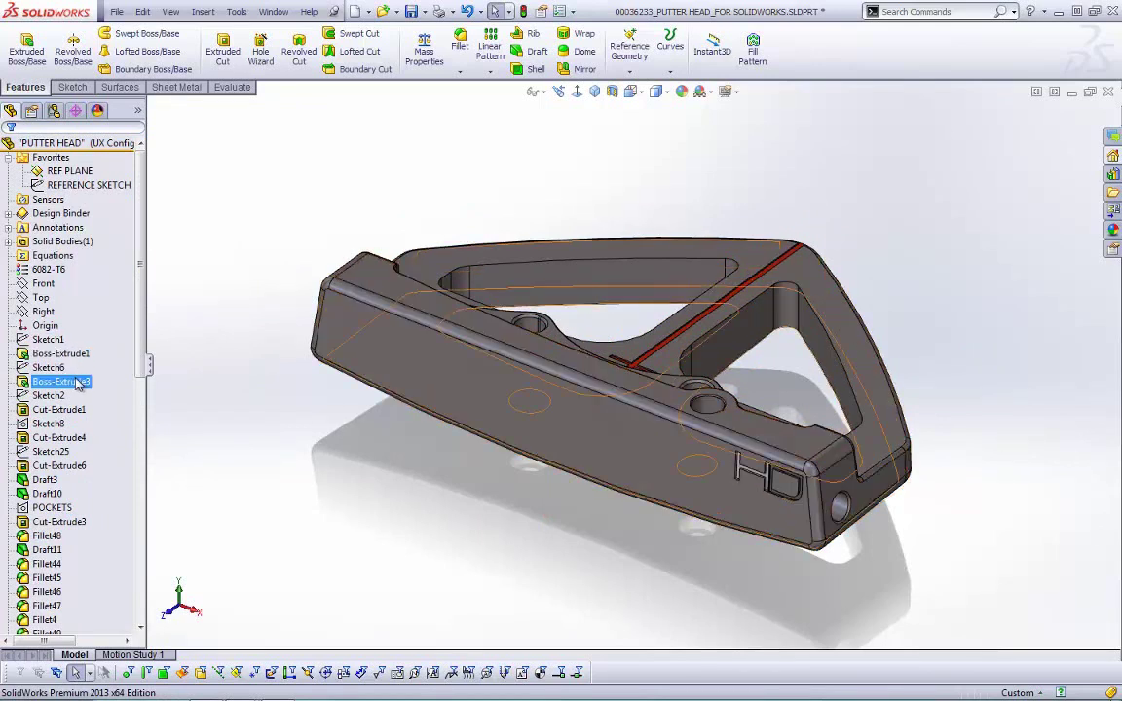
key("Escape")
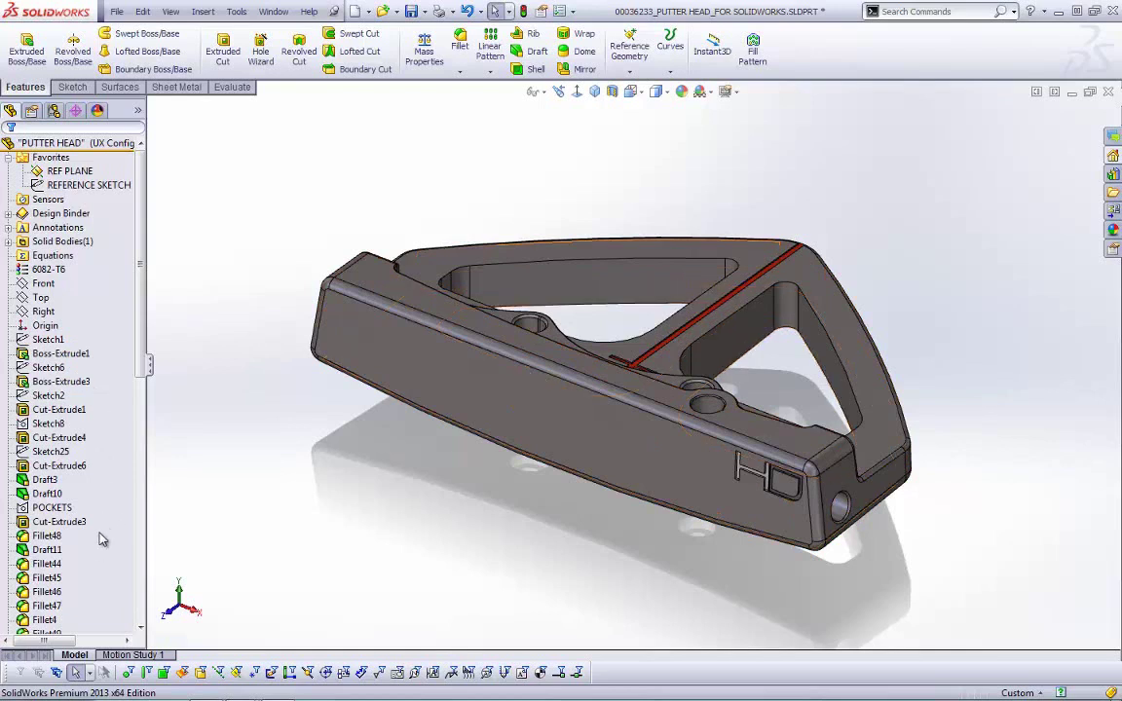
left_click(84, 356)
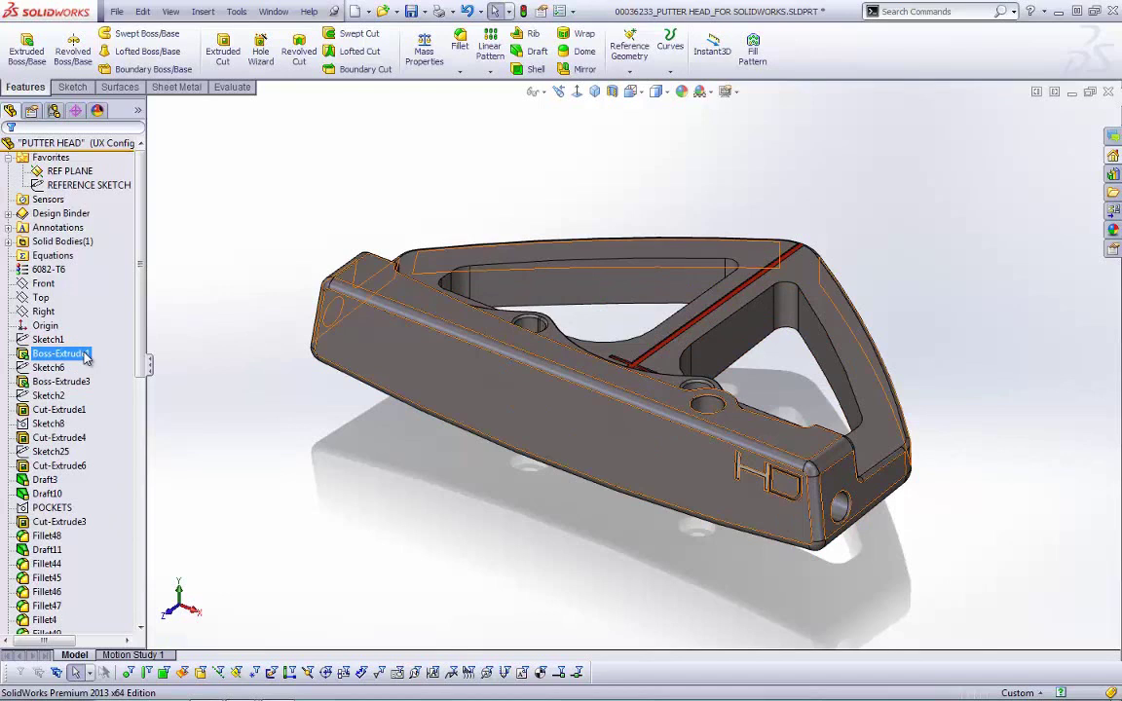
left_click(54, 339)
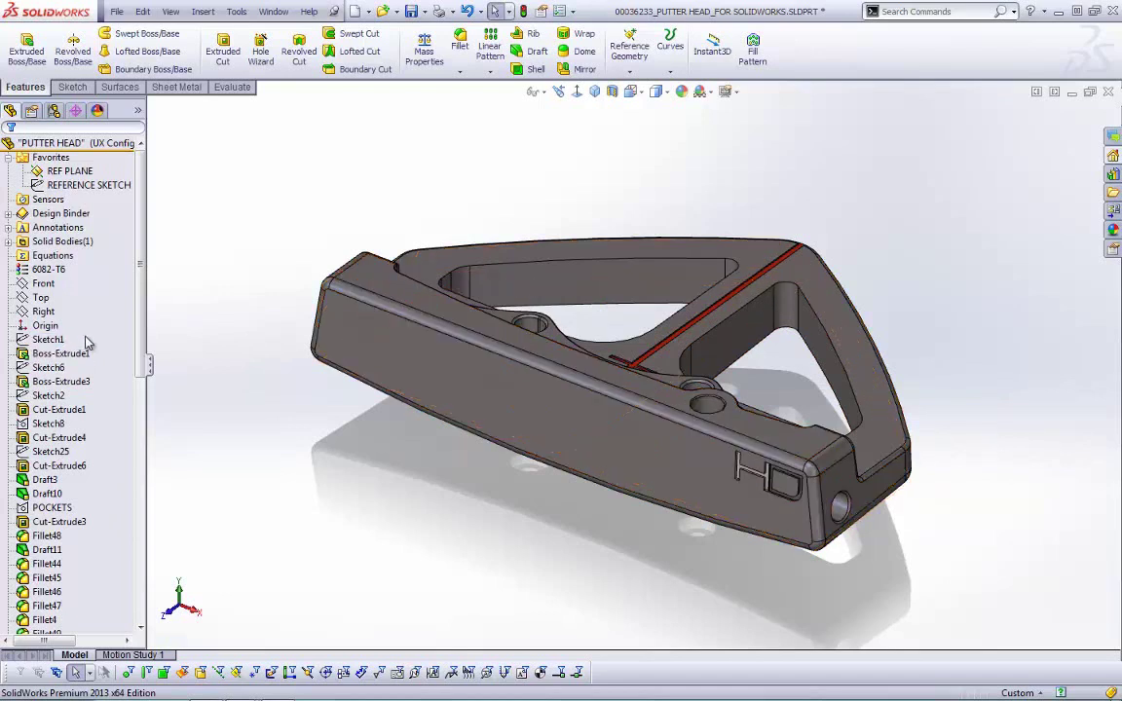
key("Escape")
- Turn off the flat tree view for the PUTTER HEAD part
left_click(101, 144)
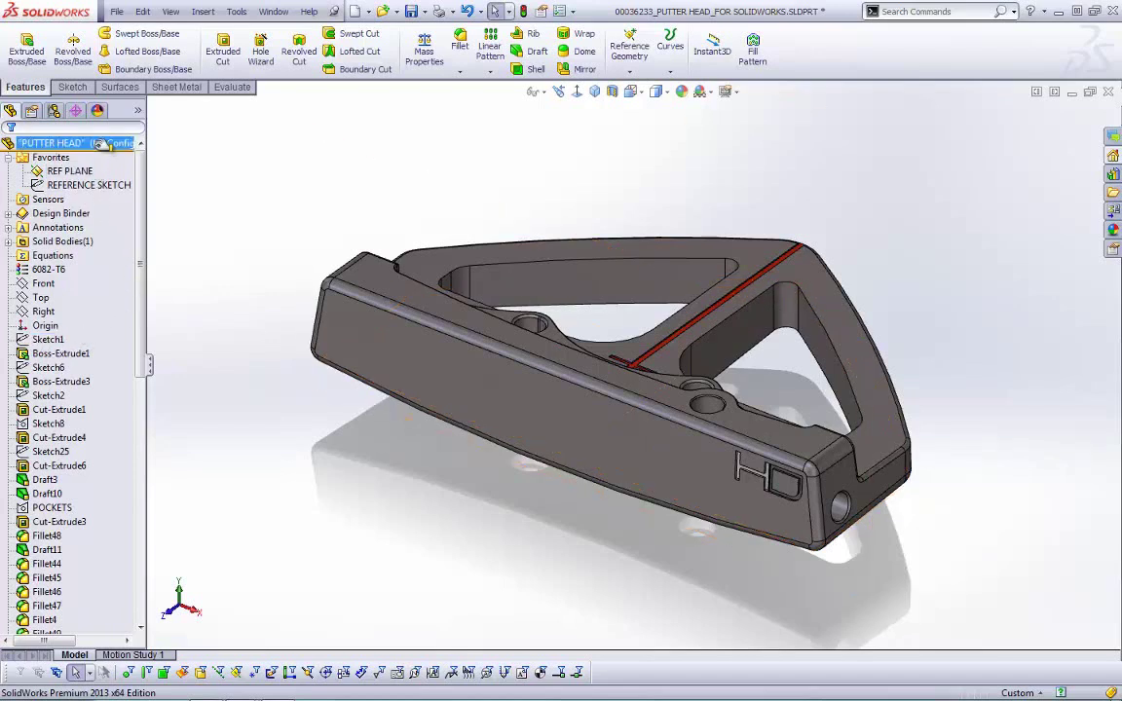
right_click(100, 144)
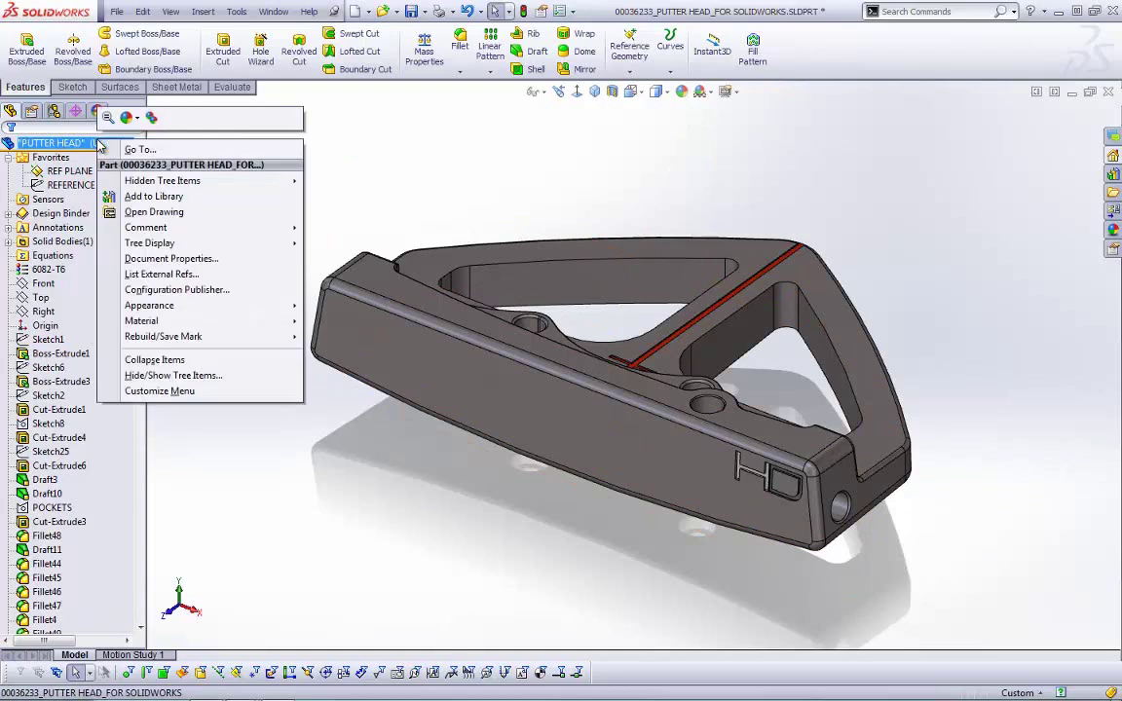
mouse_move(185, 243)
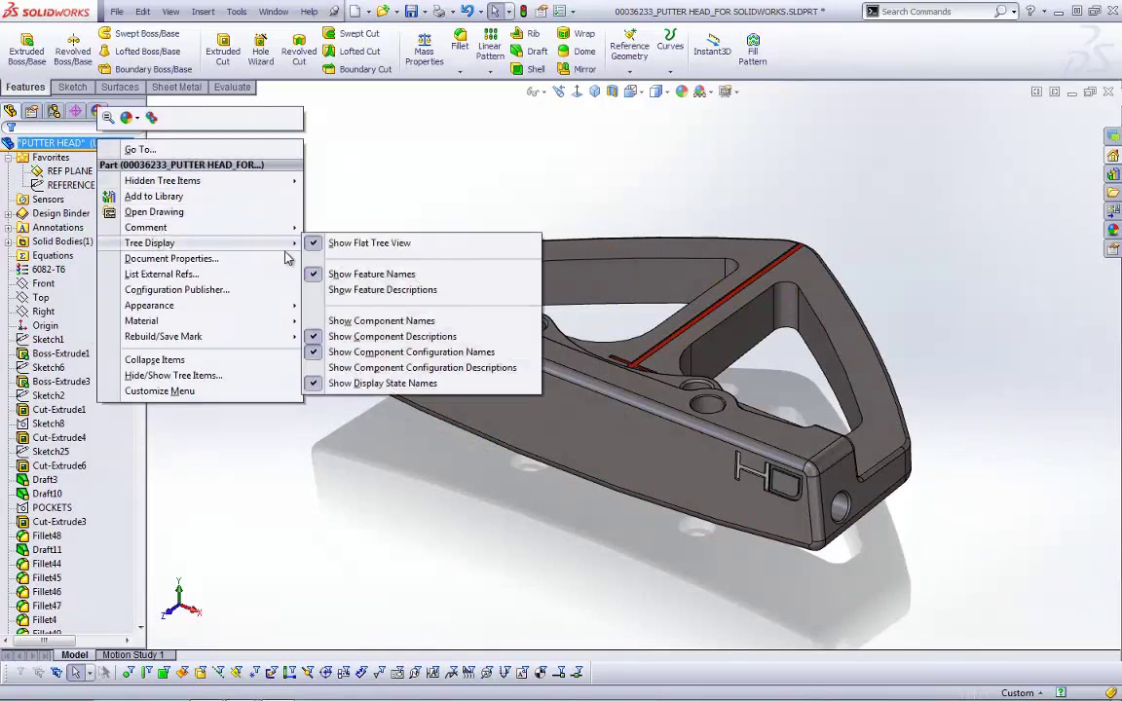
left_click(369, 248)
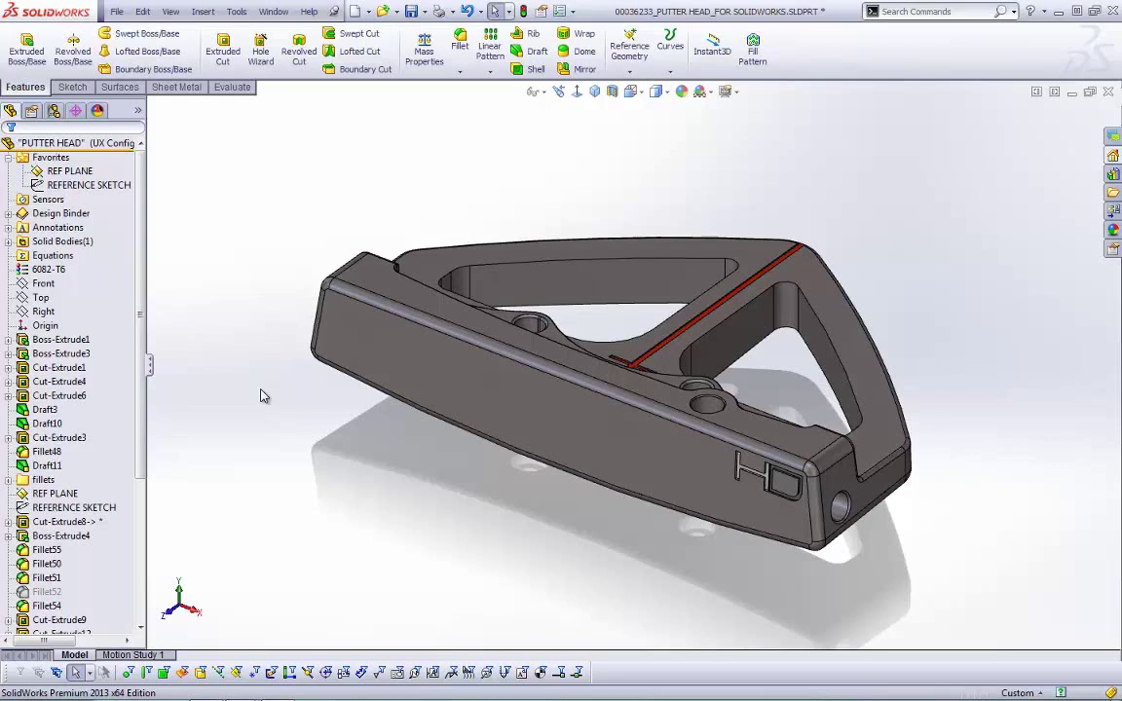
- Bring up the Orientation dialog, move it beside the feature tree, pin it and orient the model to the front-top edge view
key("space")
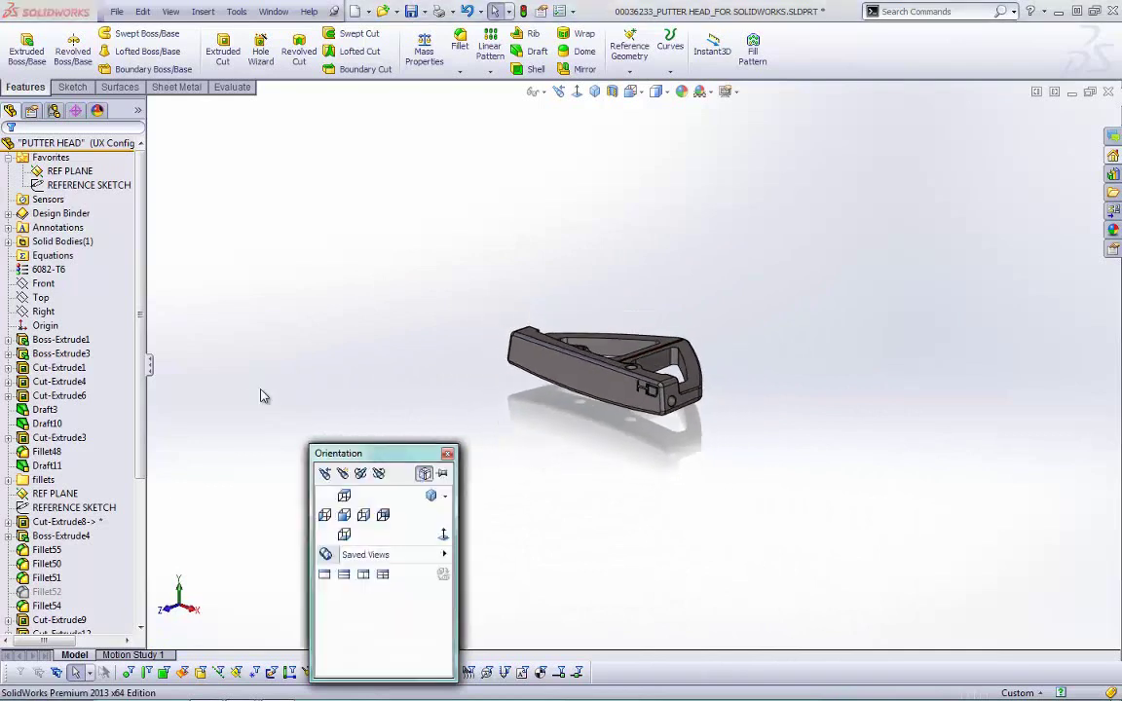
left_click_drag(355, 461, 208, 124)
left_click(298, 138)
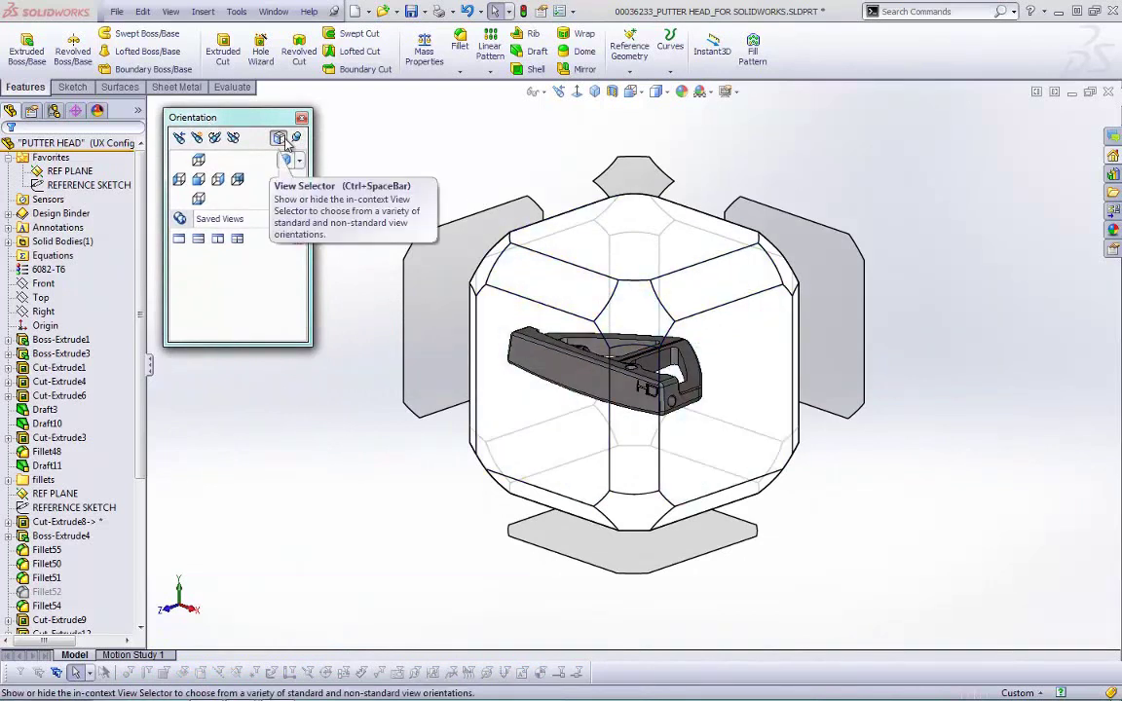
left_click(514, 295)
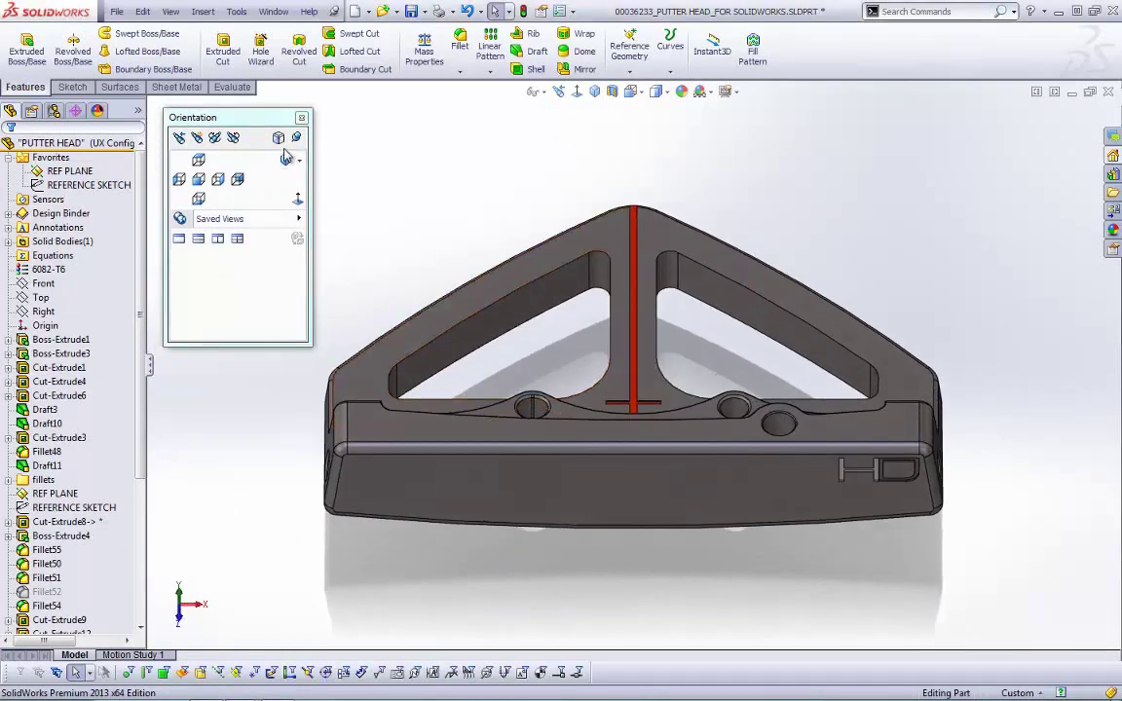
- Orient the model to its right view with the View Selector and turn it to examine the underside
left_click(279, 139)
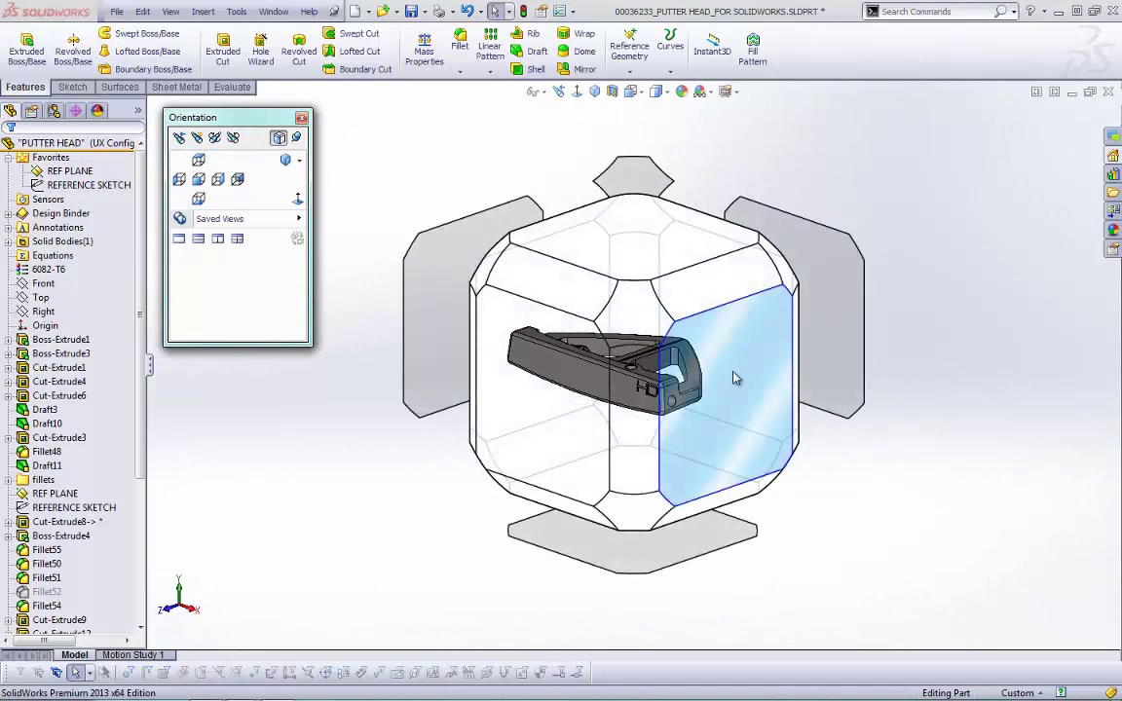
left_click(736, 377)
left_click(280, 139)
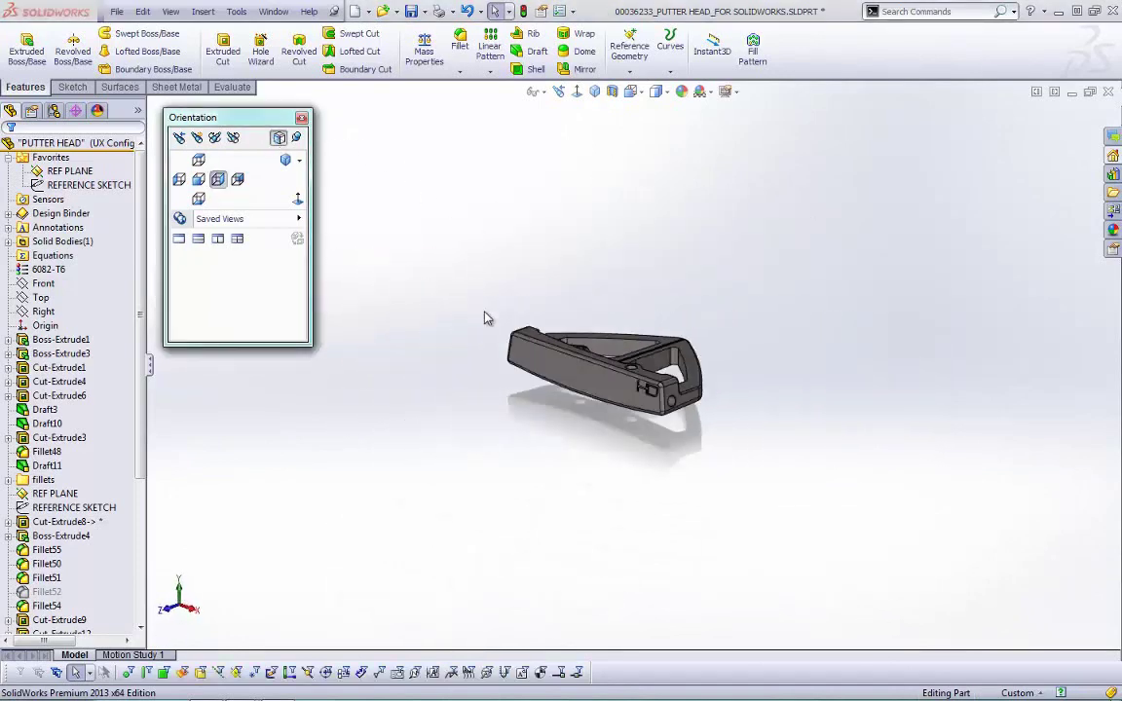
middle_click_drag(531, 429, 626, 584)
left_click(626, 584)
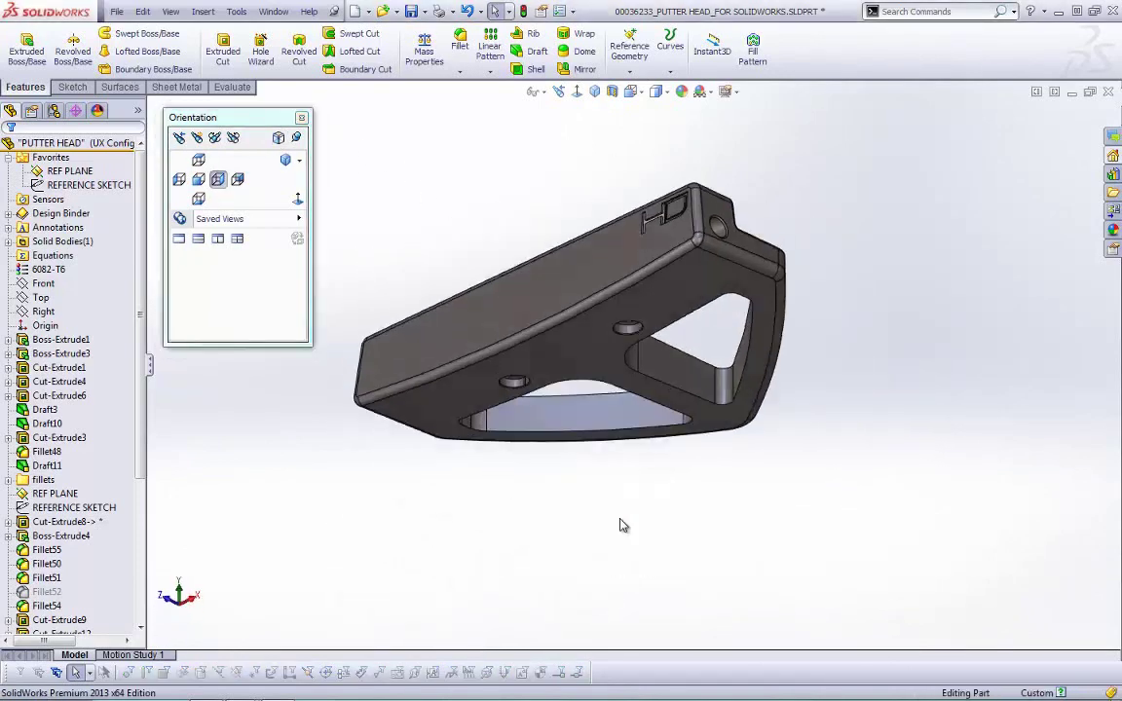
- Use the View Selector to orient the model to the bottom view and to the back-right-top corner view
left_click(280, 138)
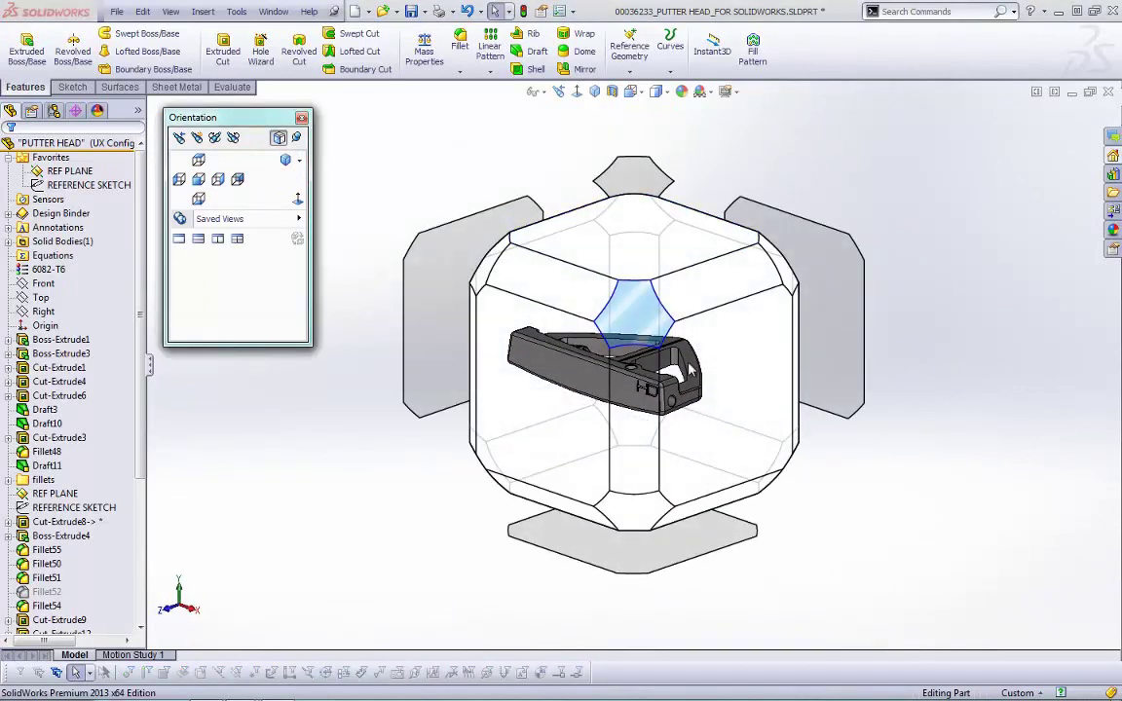
left_click(628, 552)
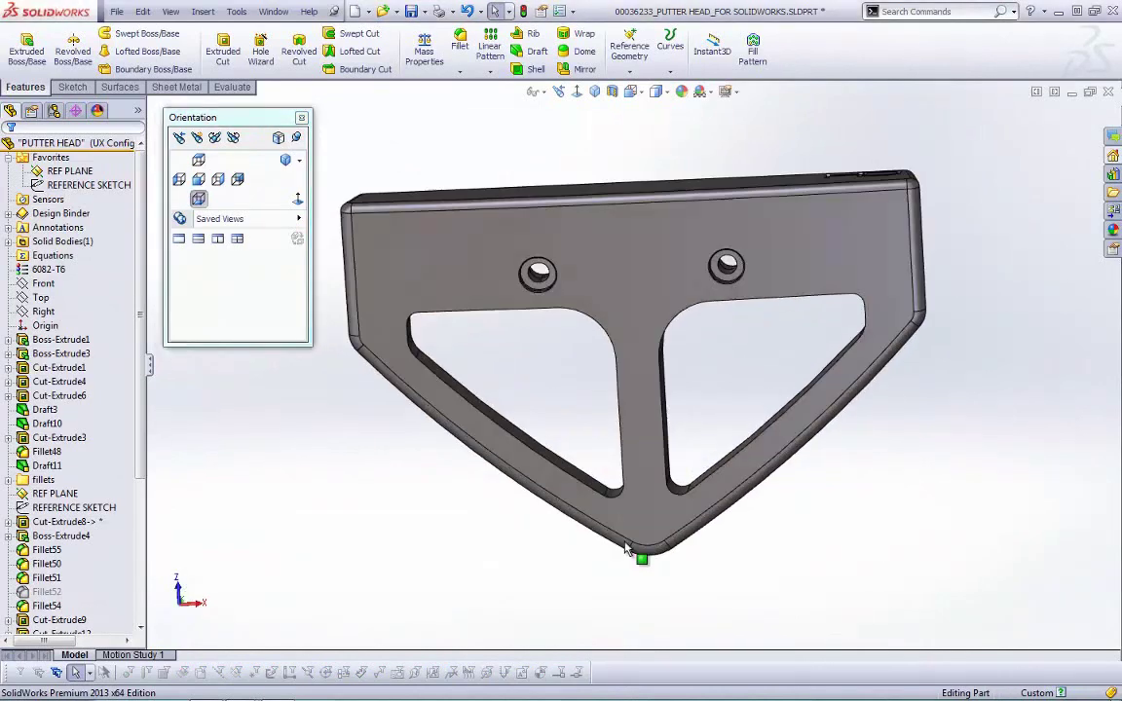
middle_click_drag(293, 156, 331, 169)
key("space")
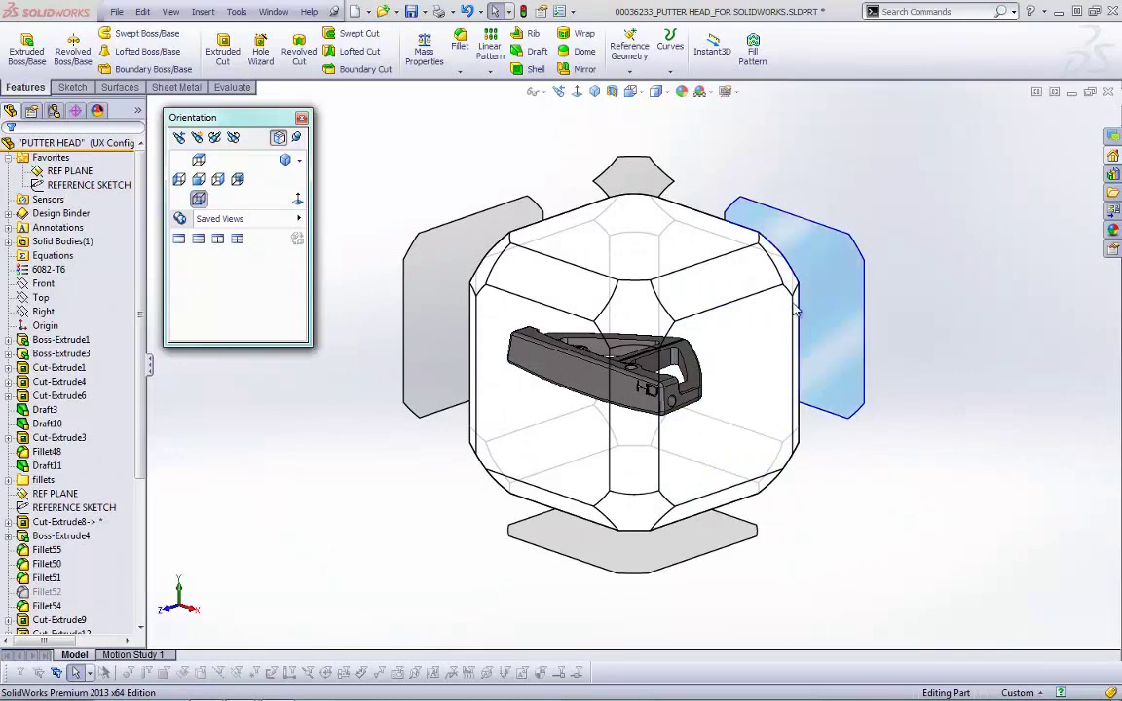
left_click(789, 260)
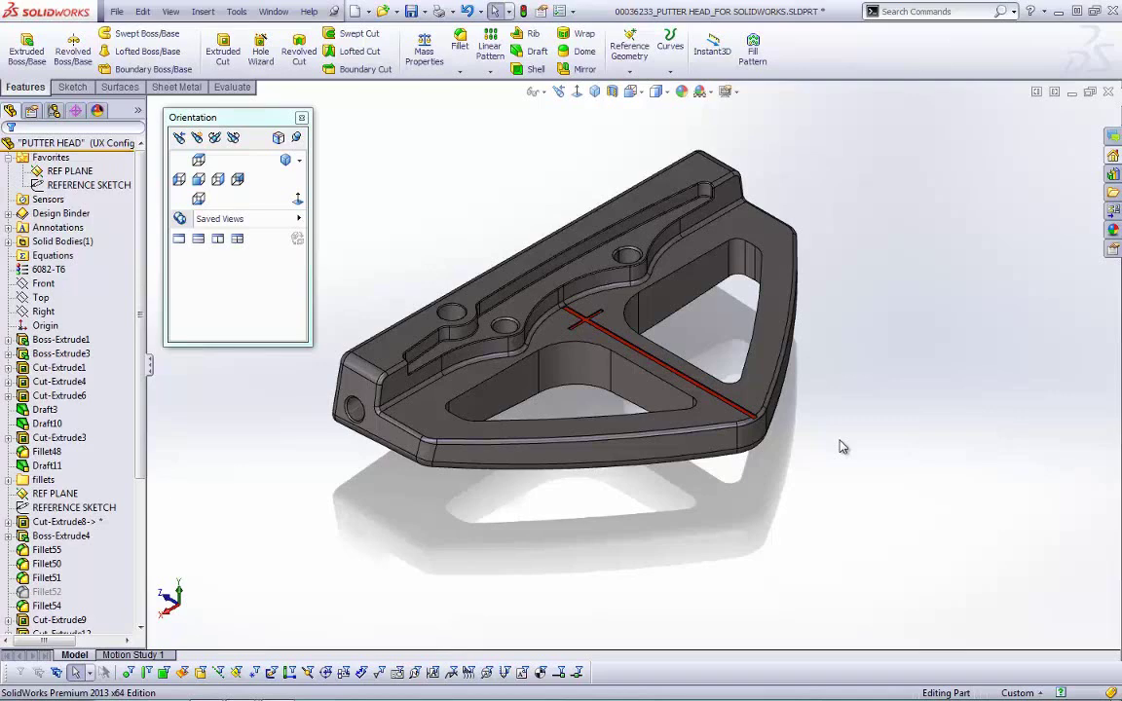
- Zoom in on the filleted outer corner and save this orientation as a named view called zoomed iso2
middle_click_drag(844, 447, 545, 428)
scroll(389, 414, "down", 10)
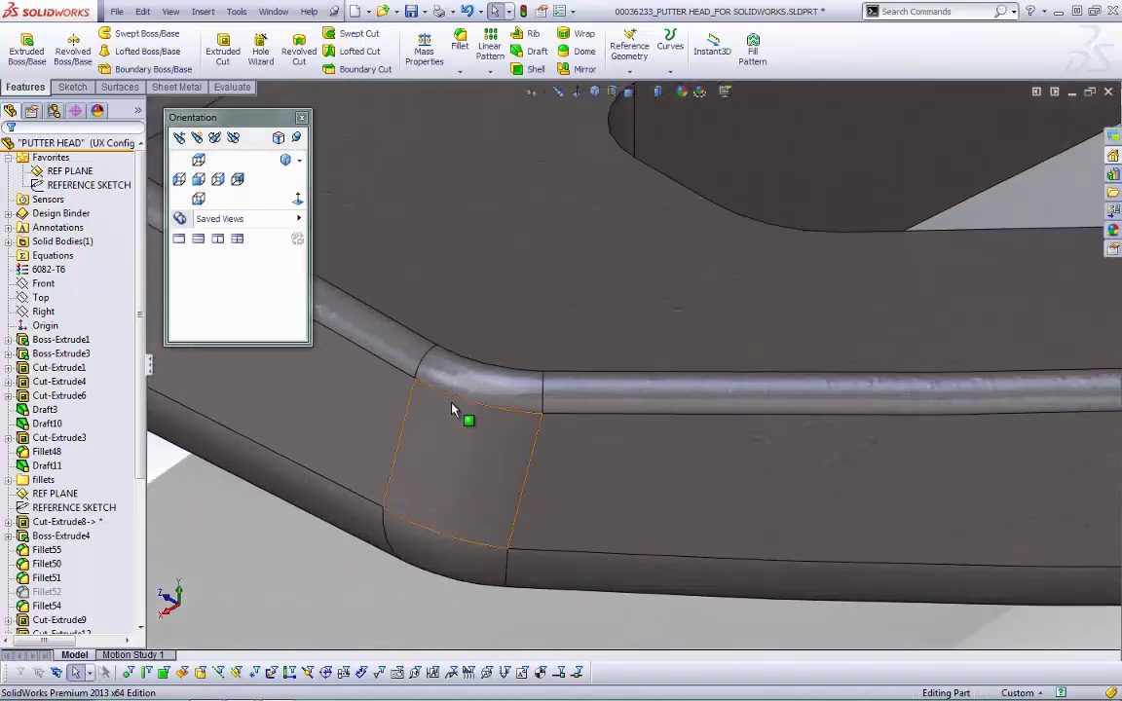
left_click(197, 143)
type("zo")
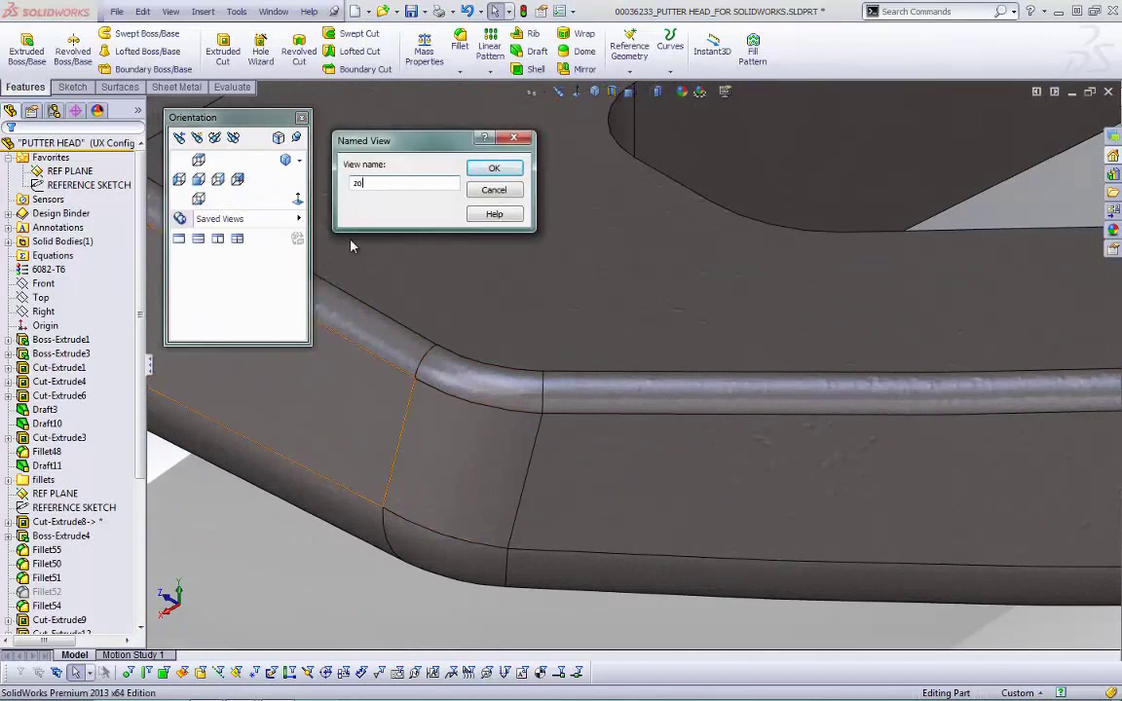
type("omed iso2")
left_click(492, 170)
- Recall the zoomed iso2 view from the isometric orientation and save it to SolidWorks for use in other documents
key("ctrl+7")
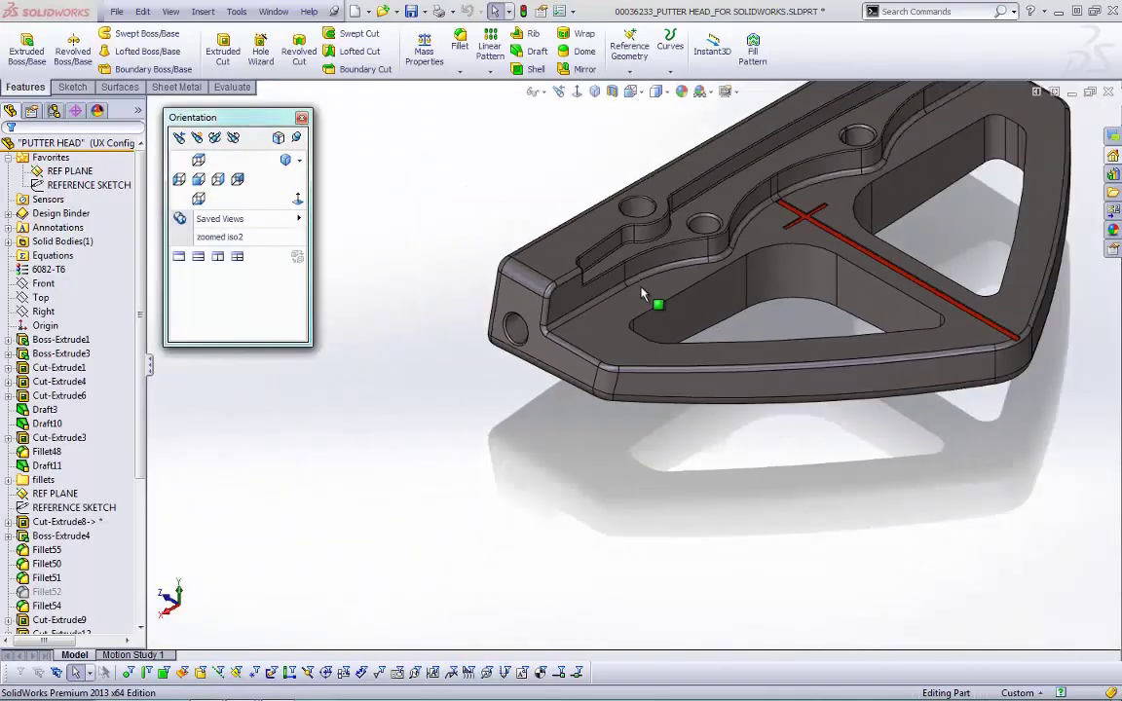
left_click(221, 237)
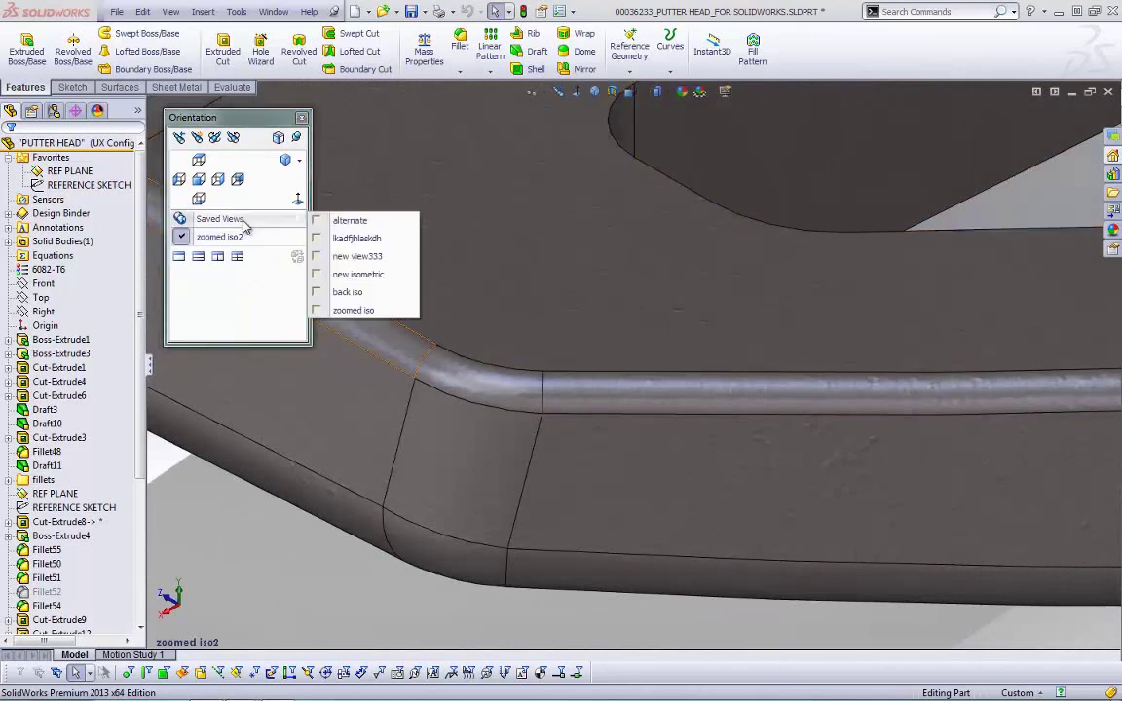
mouse_move(266, 243)
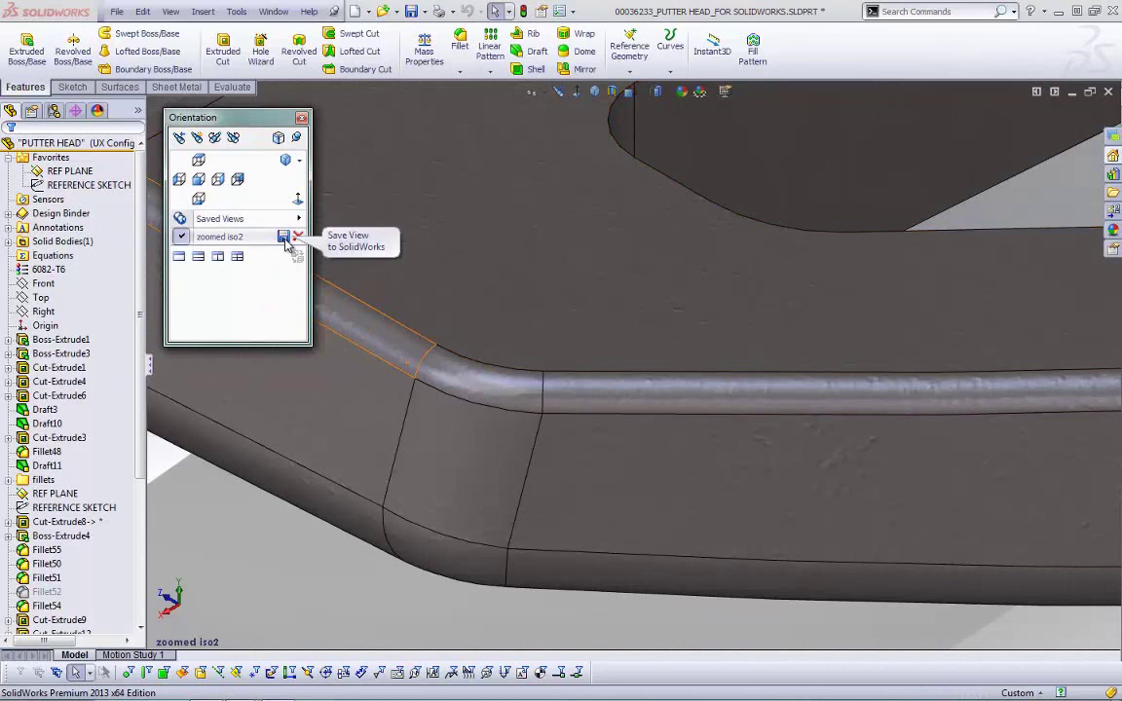
left_click(285, 240)
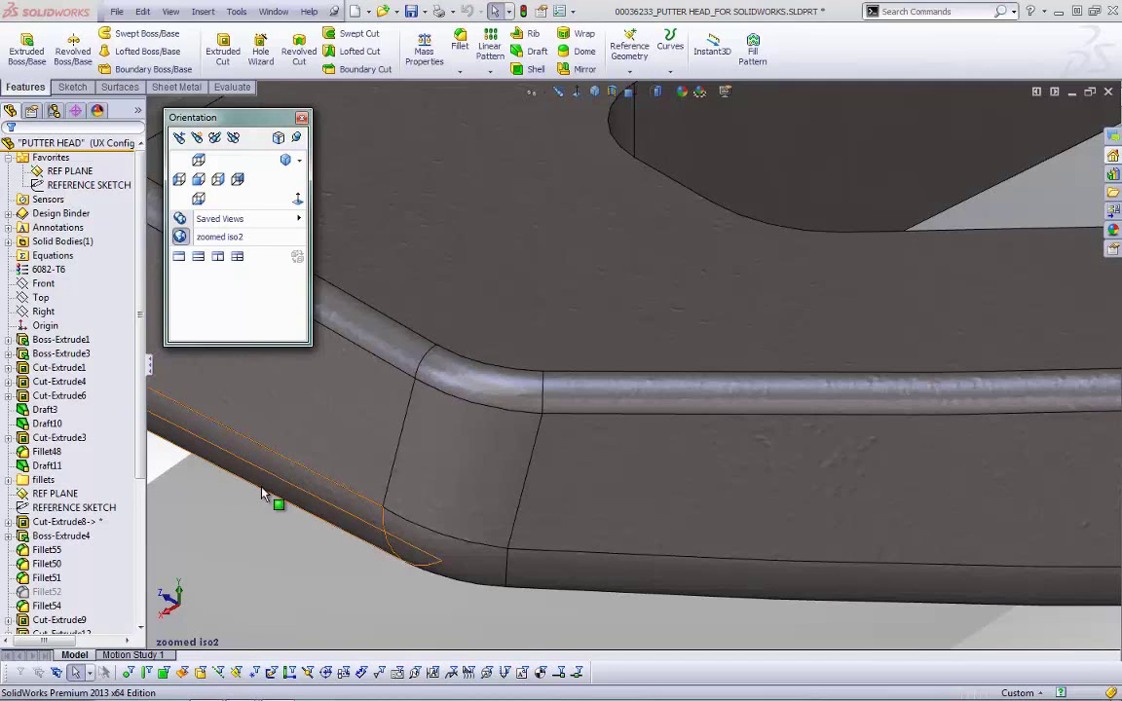
- Add the globally saved views zoomed iso and new view333 to this part's view list
mouse_move(282, 219)
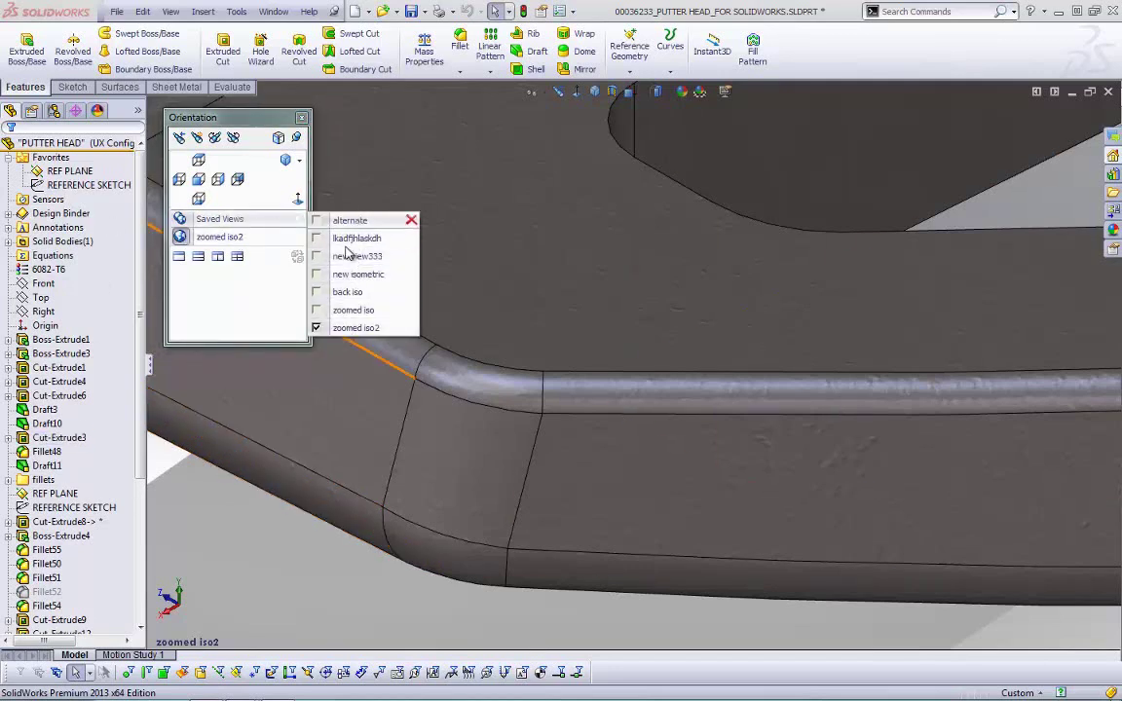
left_click(348, 311)
mouse_move(259, 239)
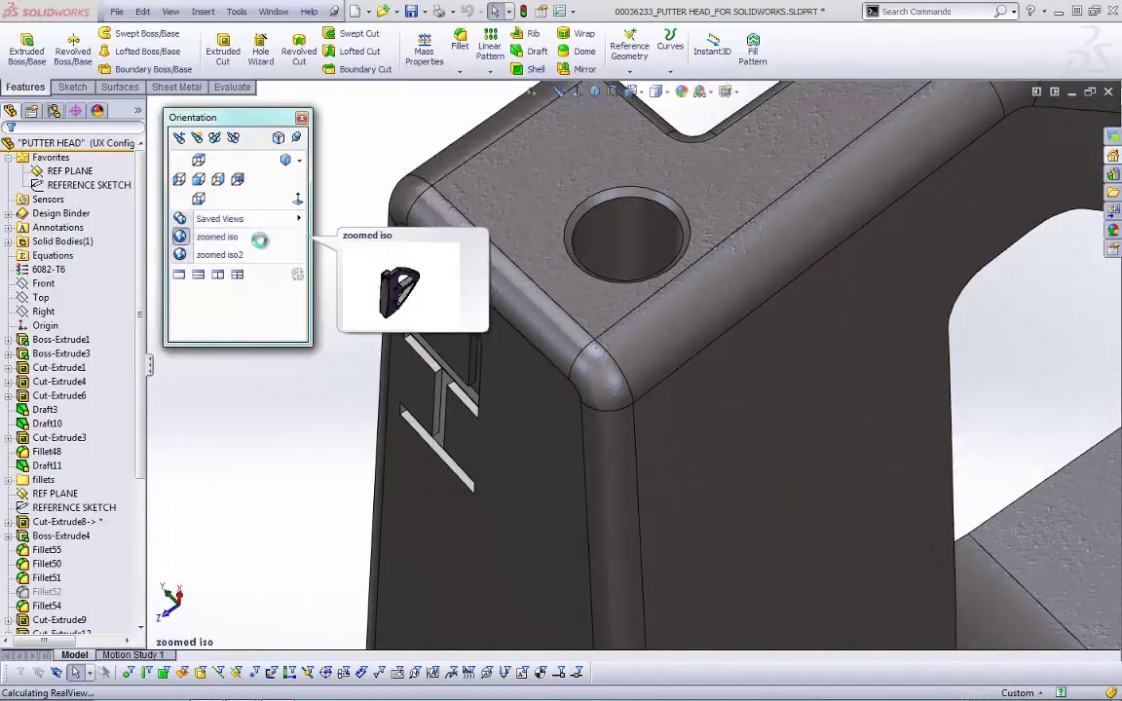
left_click(316, 255)
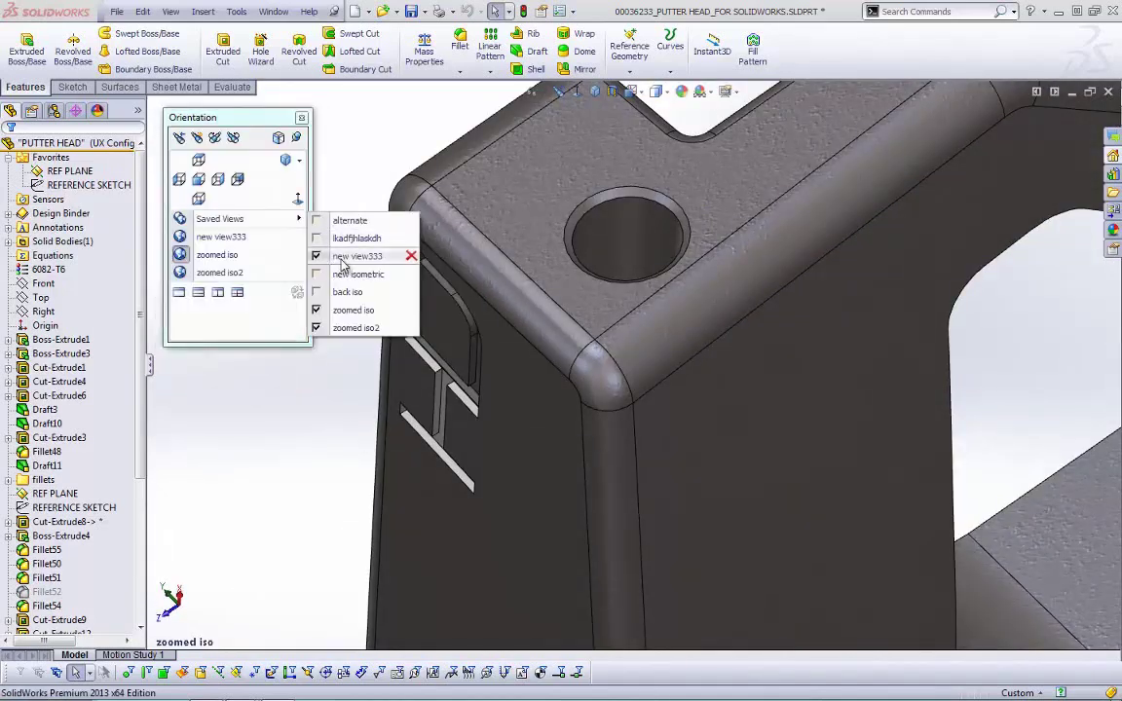
left_click(341, 263)
- Cycle through the saved views zoomed iso, zoomed iso2 and new view333, and close the Orientation dialog
left_click(222, 255)
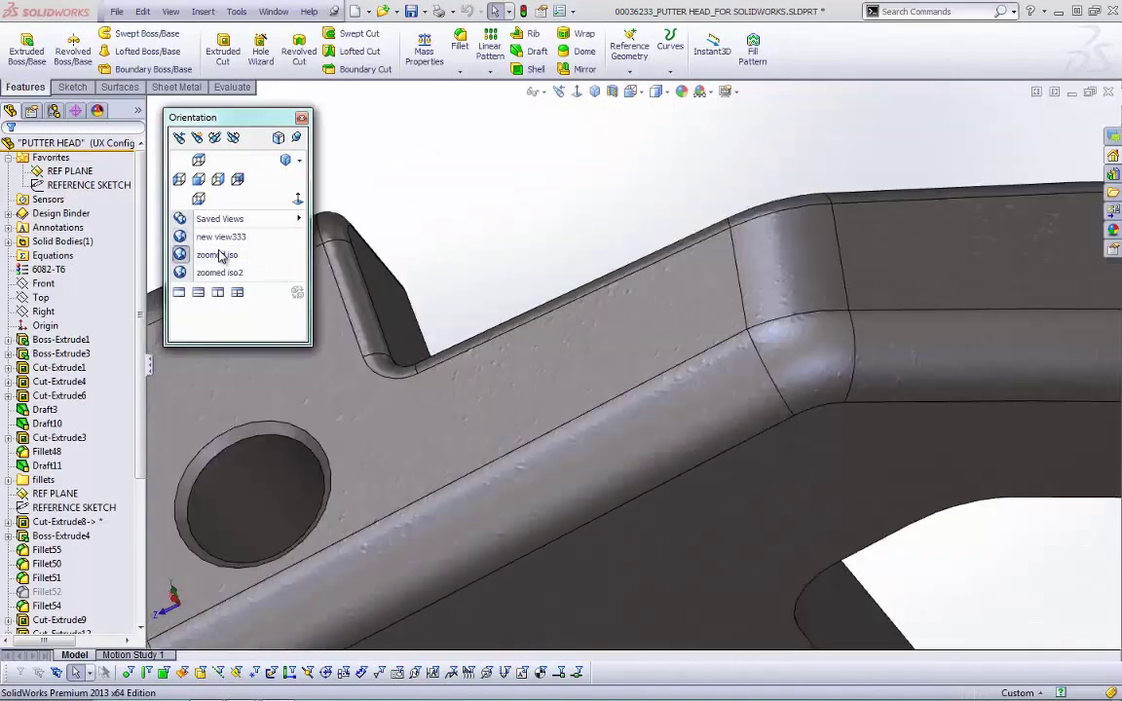
left_click(220, 271)
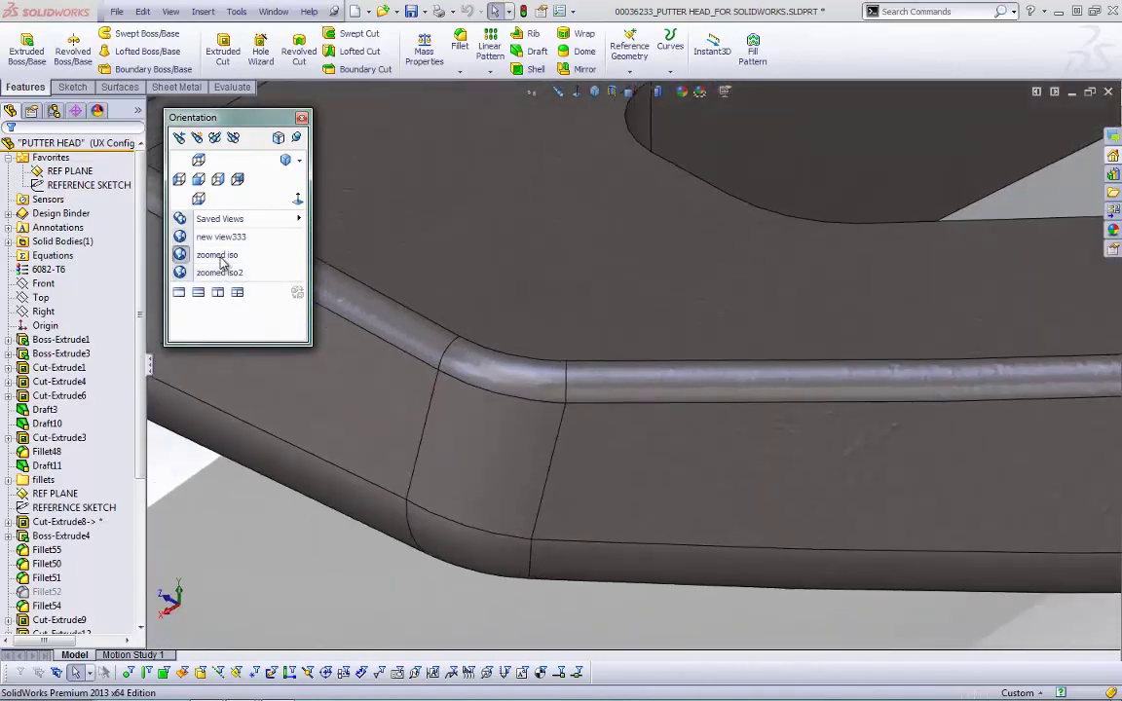
left_click(220, 257)
left_click(200, 237)
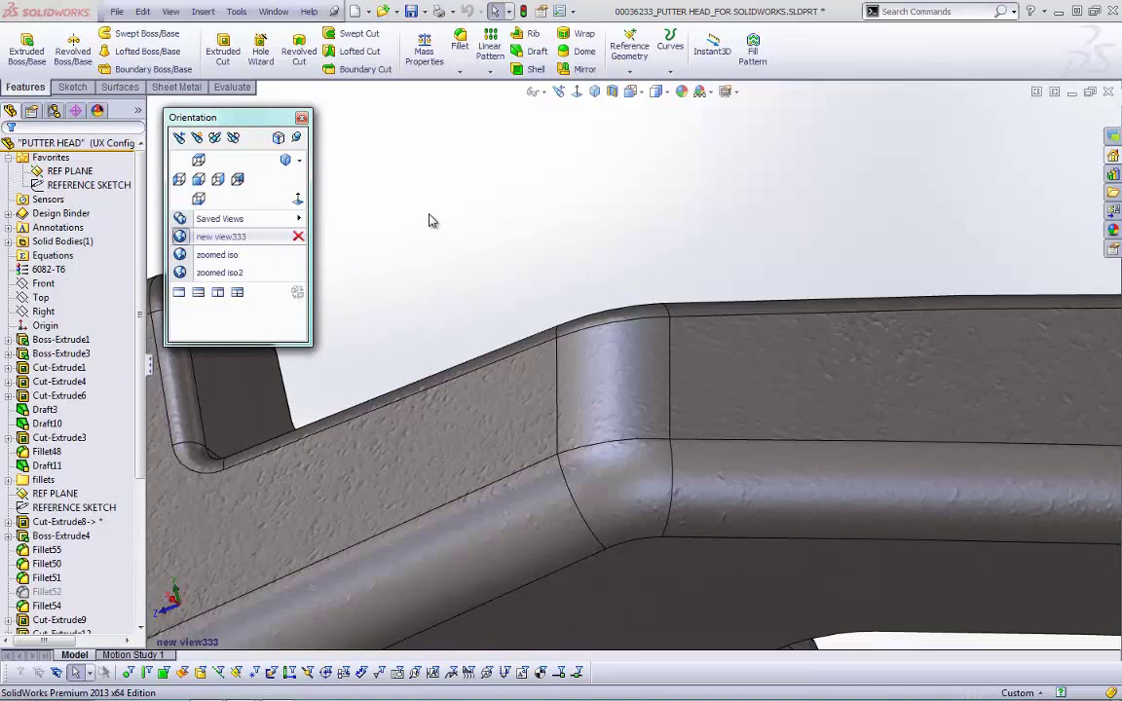
left_click(301, 117)
- In the isometric view, measure the distance between the triangular pocket's curved inner face and the putter's long front face
left_click(595, 92)
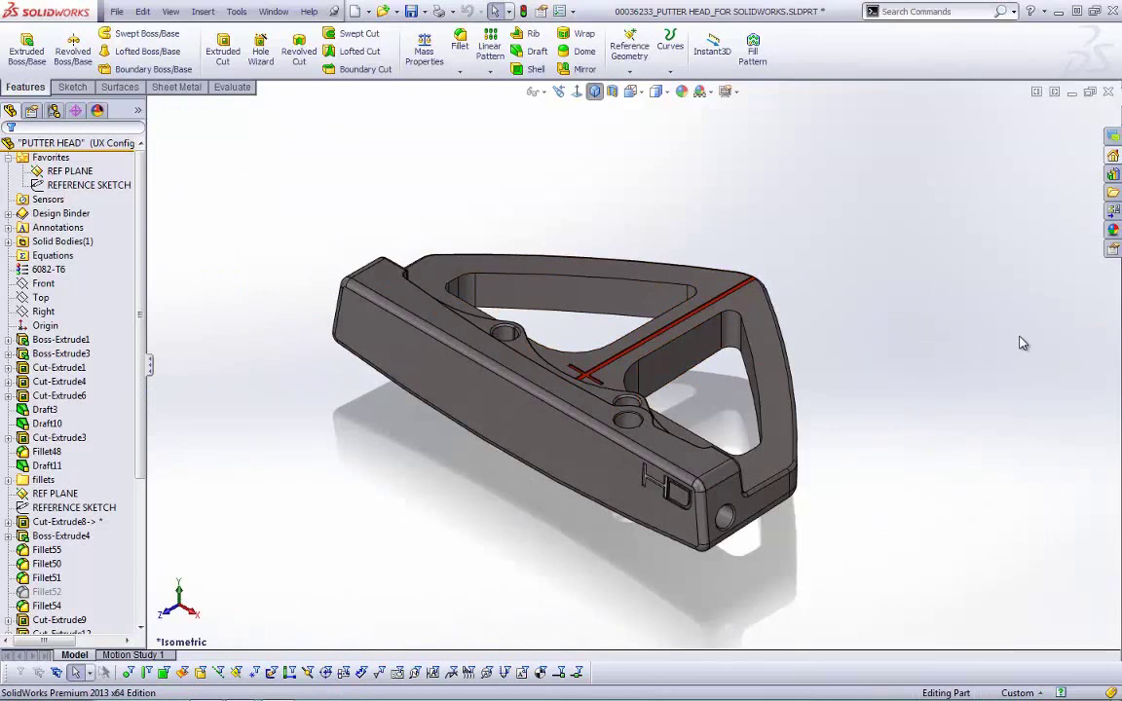
key("m")
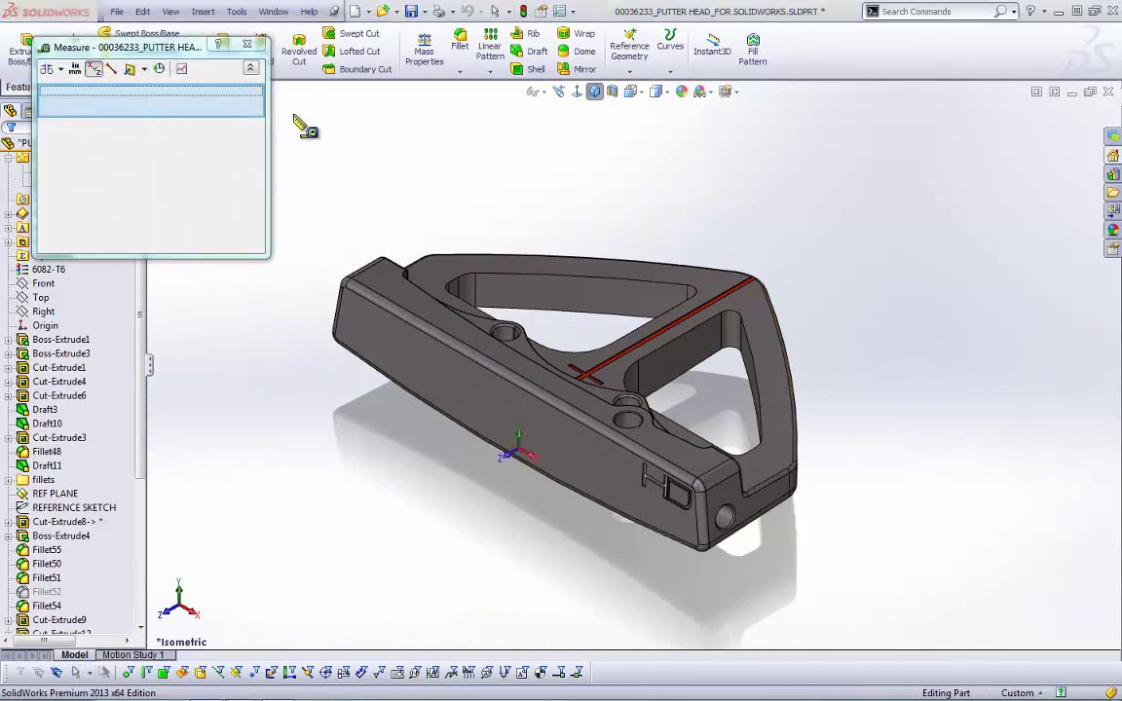
left_click_drag(154, 45, 298, 112)
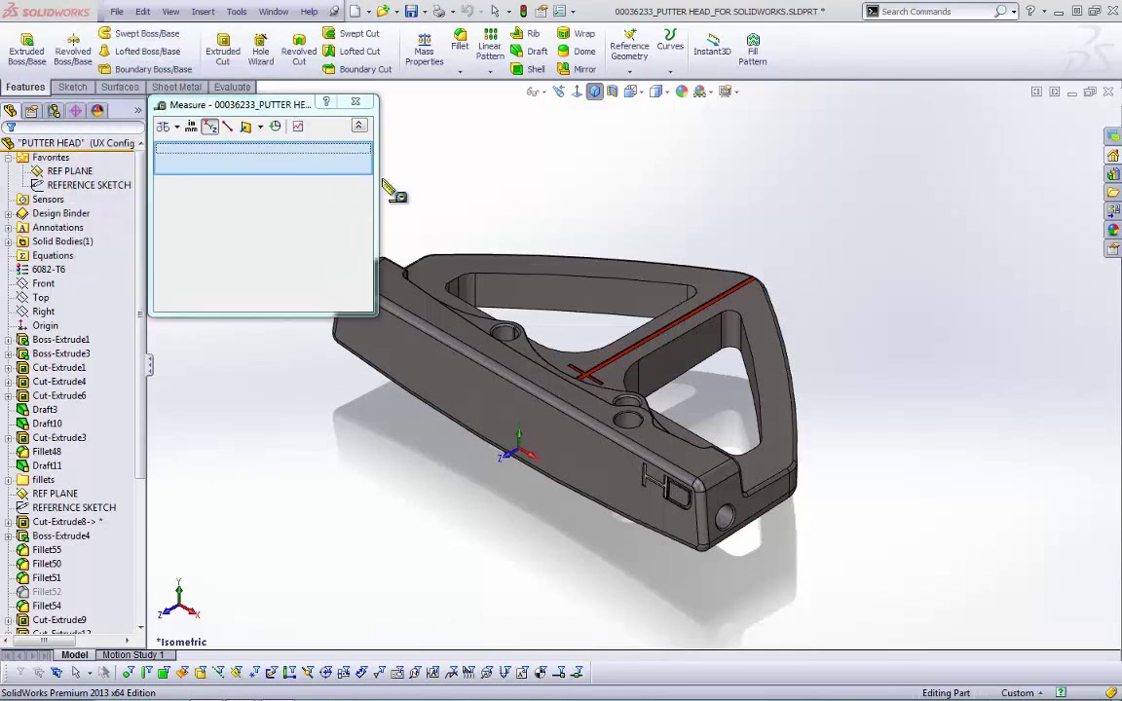
left_click(568, 291)
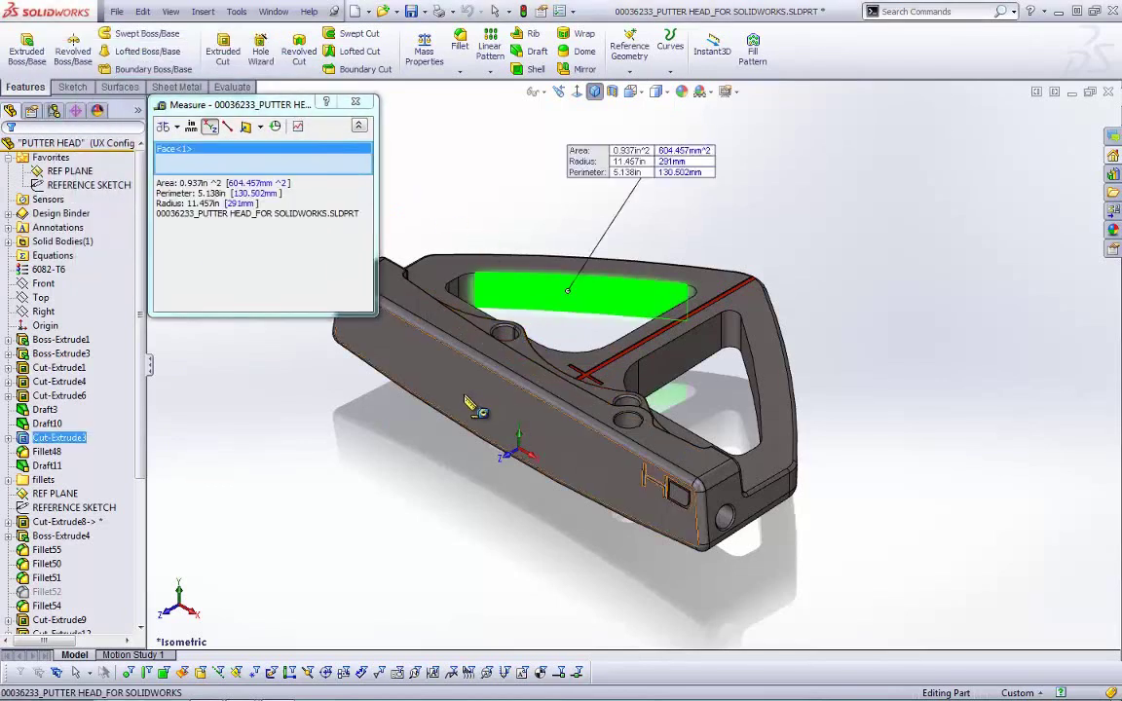
left_click(418, 363)
middle_click_drag(392, 395, 375, 361)
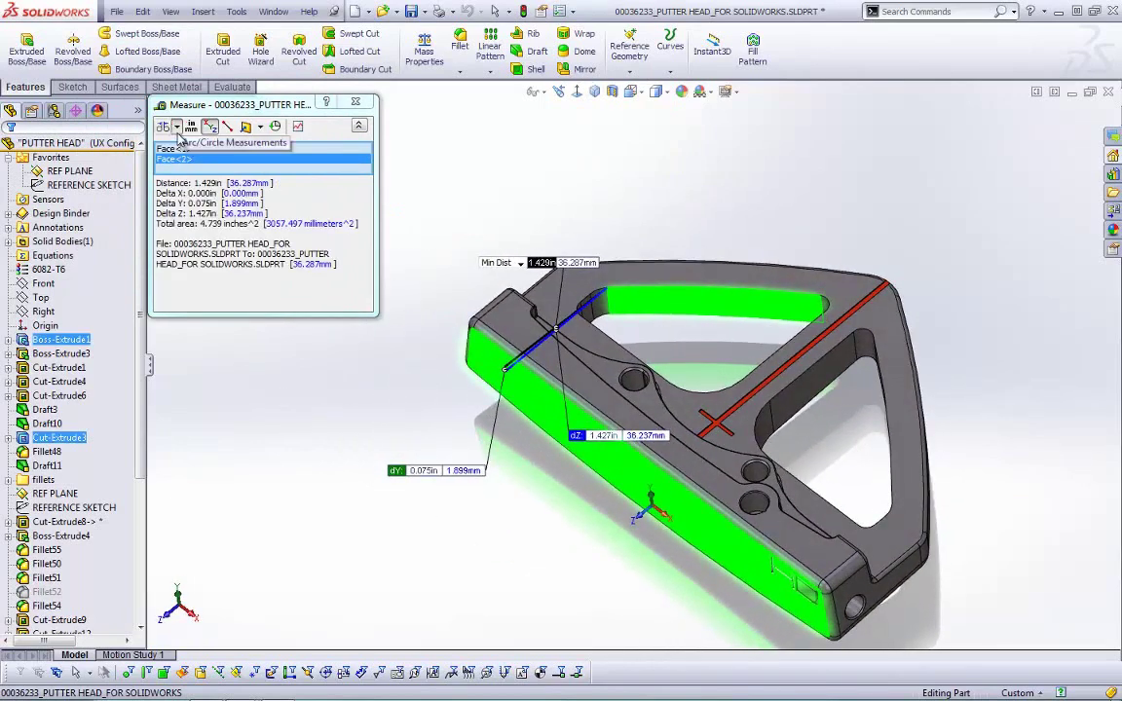
- Compare the Maximum Distance, Center to Center and Minimum Distance measurements between the two faces, ending on Minimum Distance
left_click(177, 130)
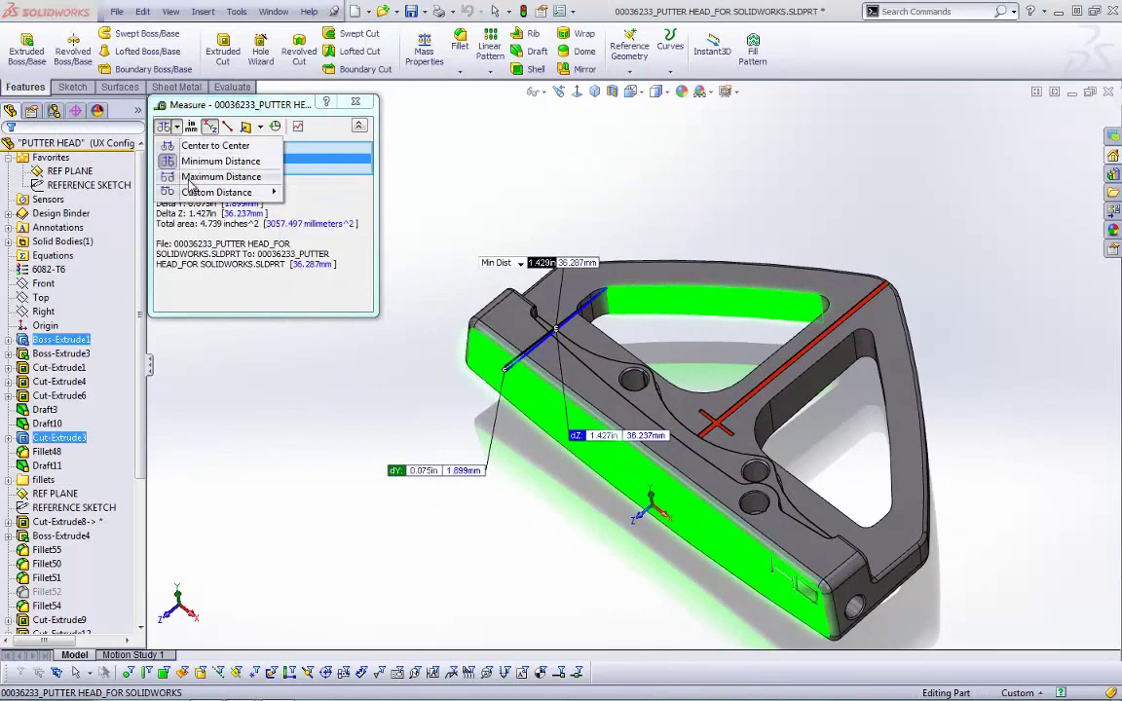
left_click(214, 176)
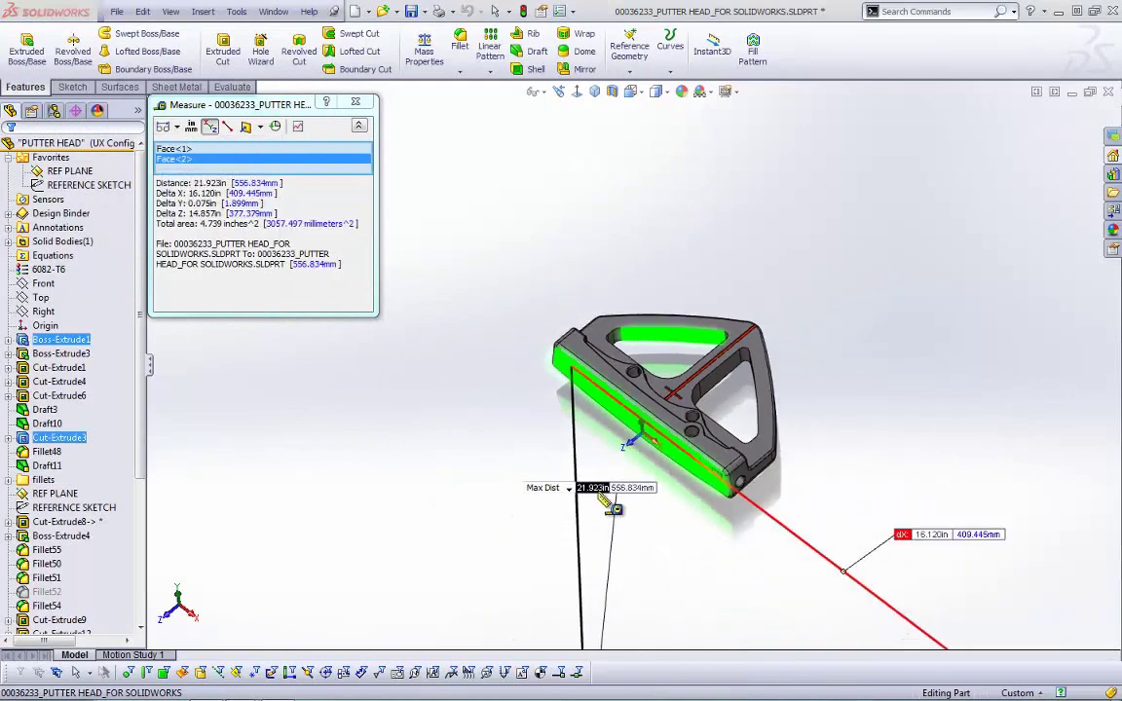
scroll(575, 341, "down", 3)
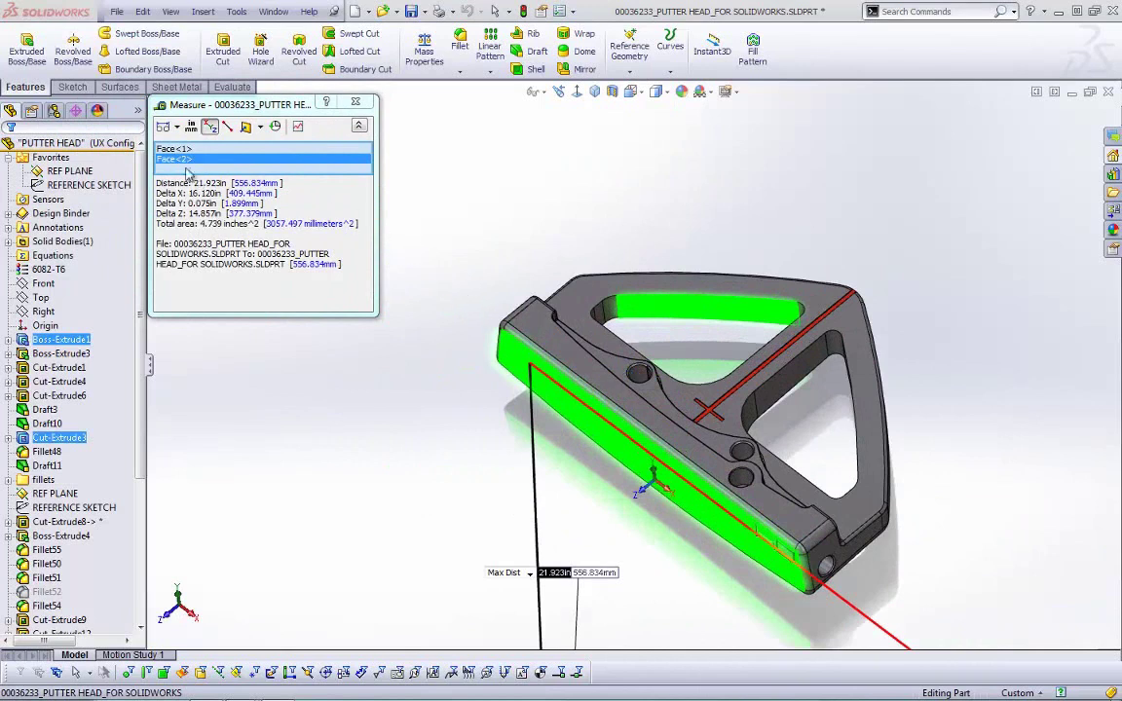
left_click(178, 129)
left_click(185, 146)
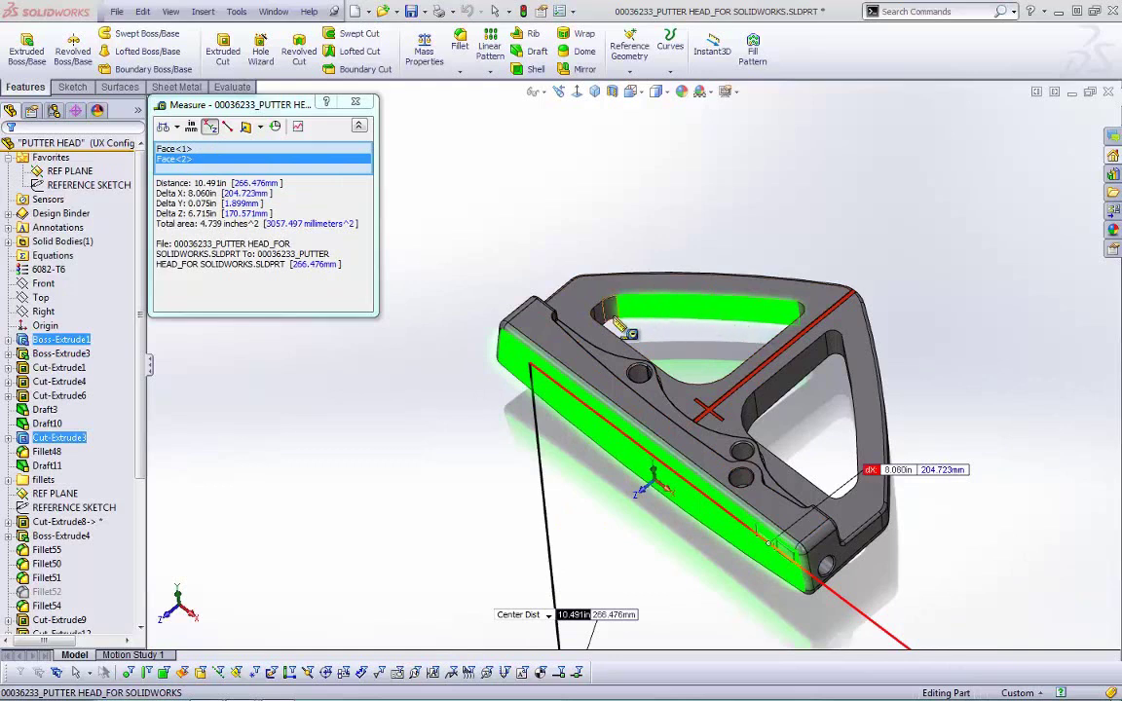
left_click(176, 128)
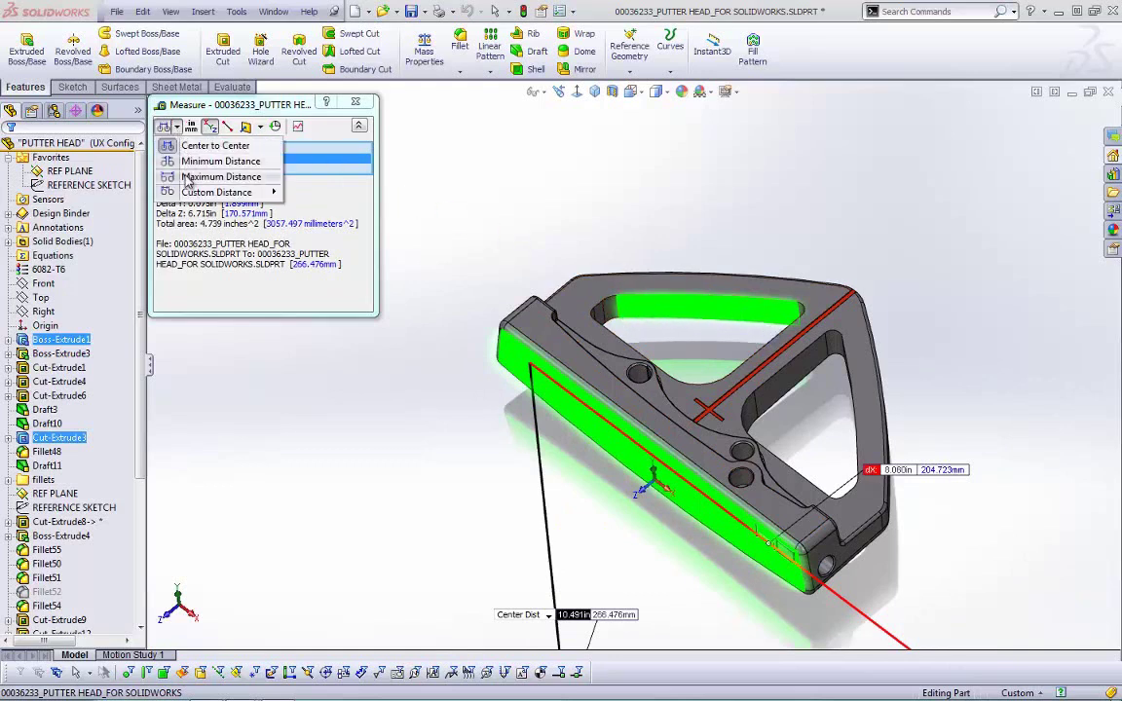
left_click(186, 161)
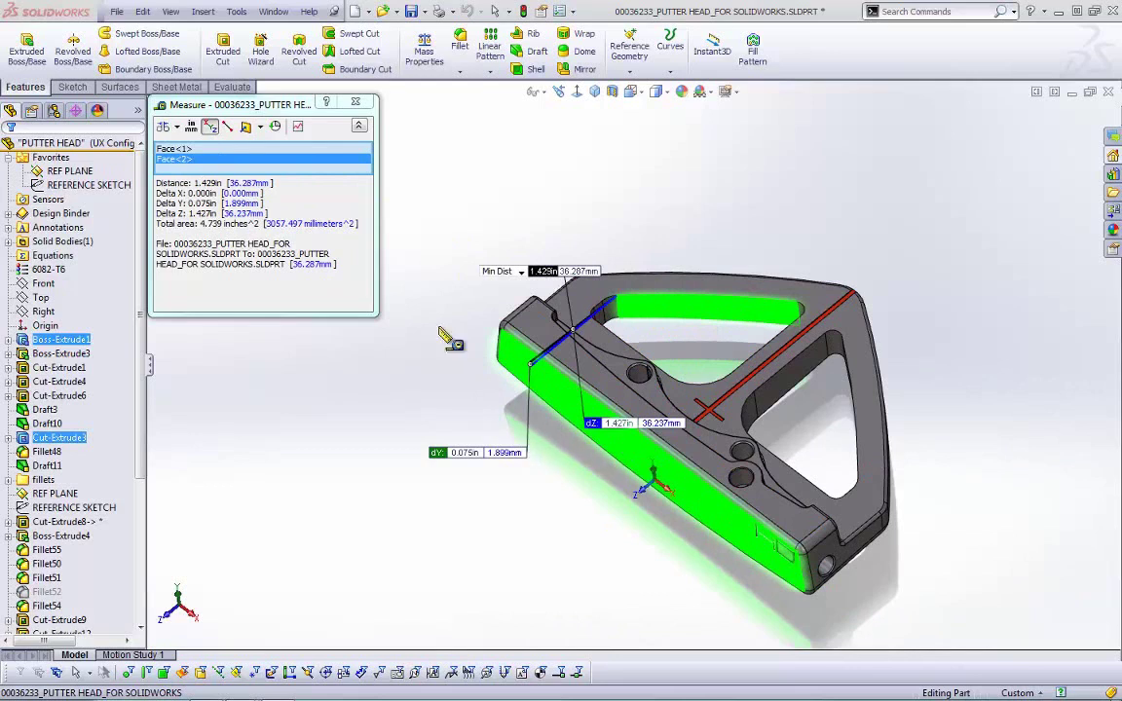
- Turn on Point-to-Point measuring and measure from points on the pocket's curved face to points on the front and top faces
left_click(227, 133)
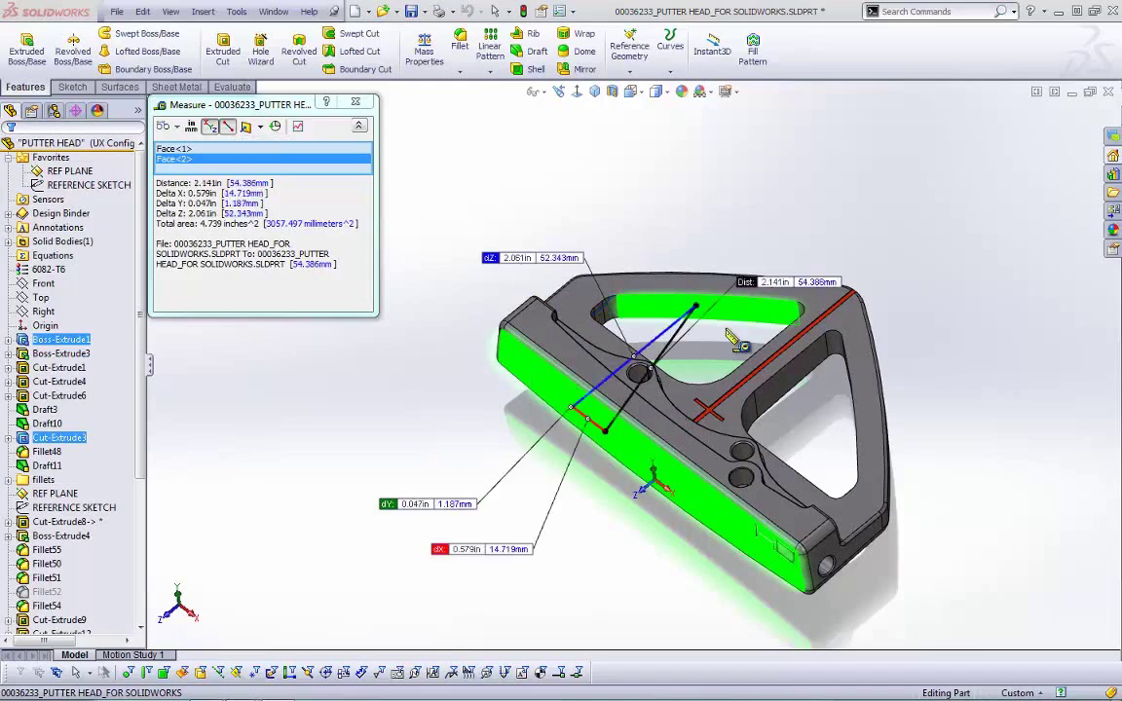
scroll(706, 331, "down", 4)
middle_click_drag(645, 408, 594, 330)
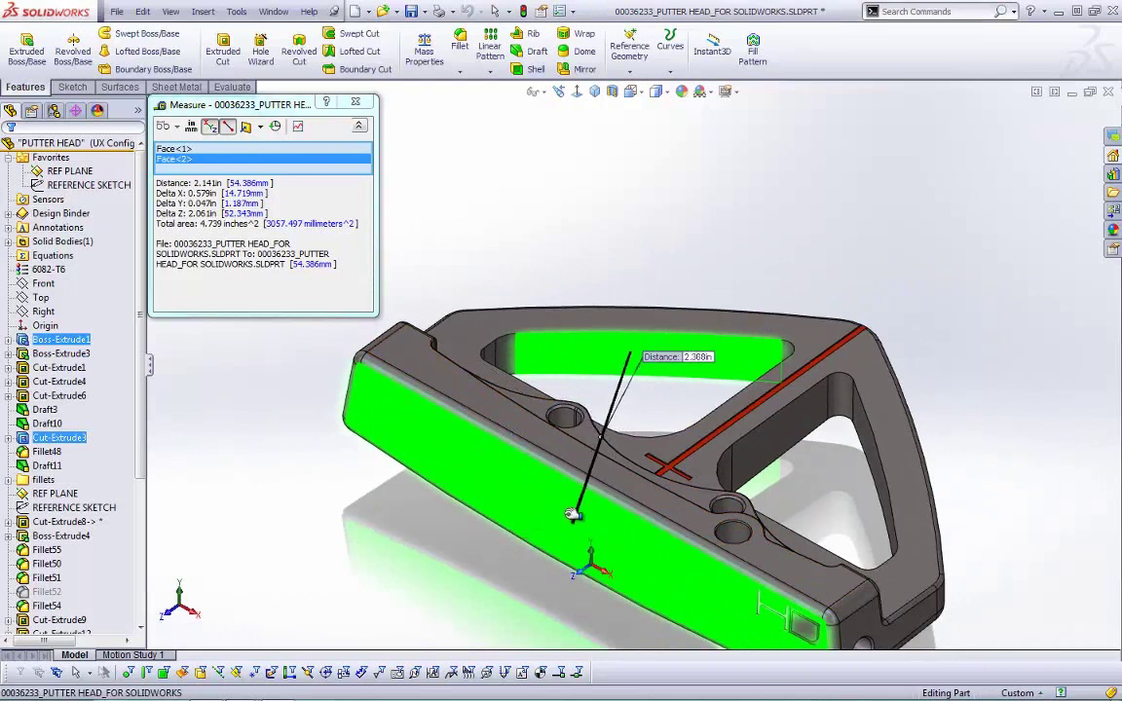
left_click(591, 532)
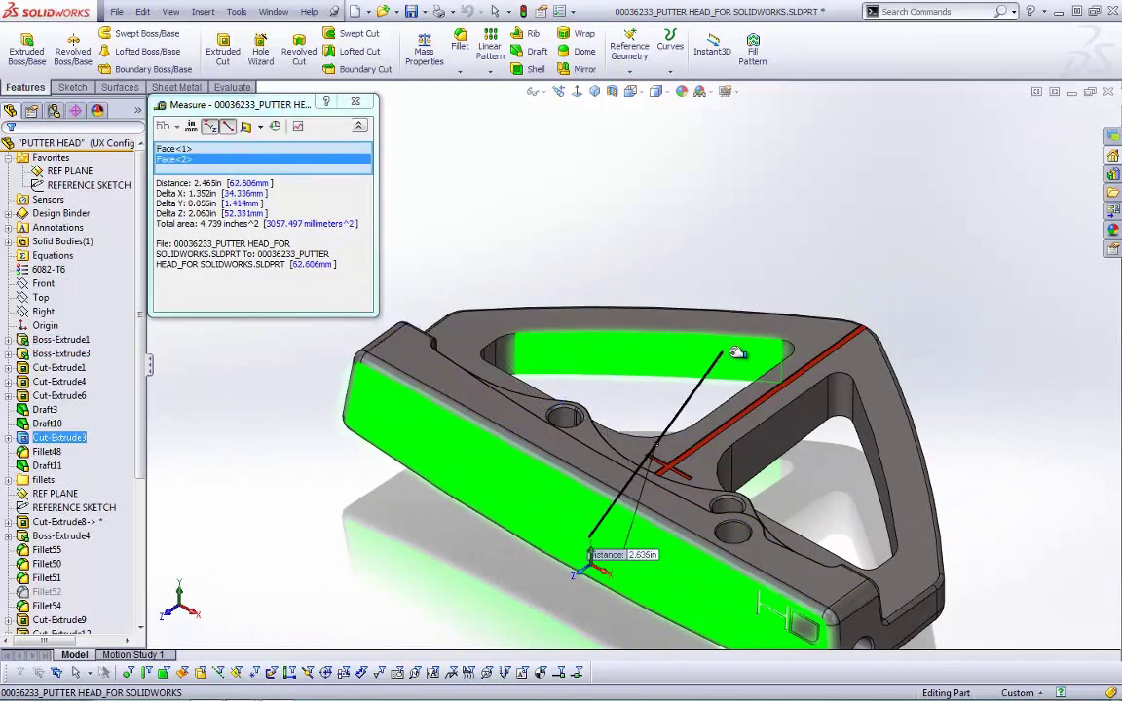
left_click(596, 534)
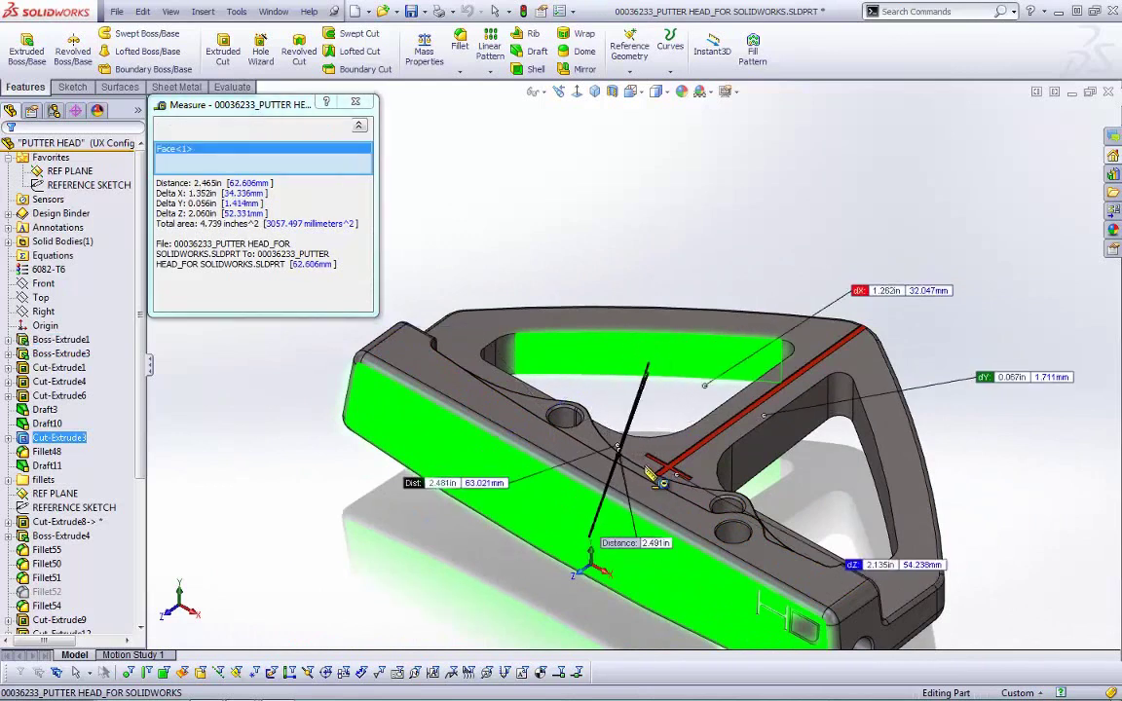
left_click(597, 533)
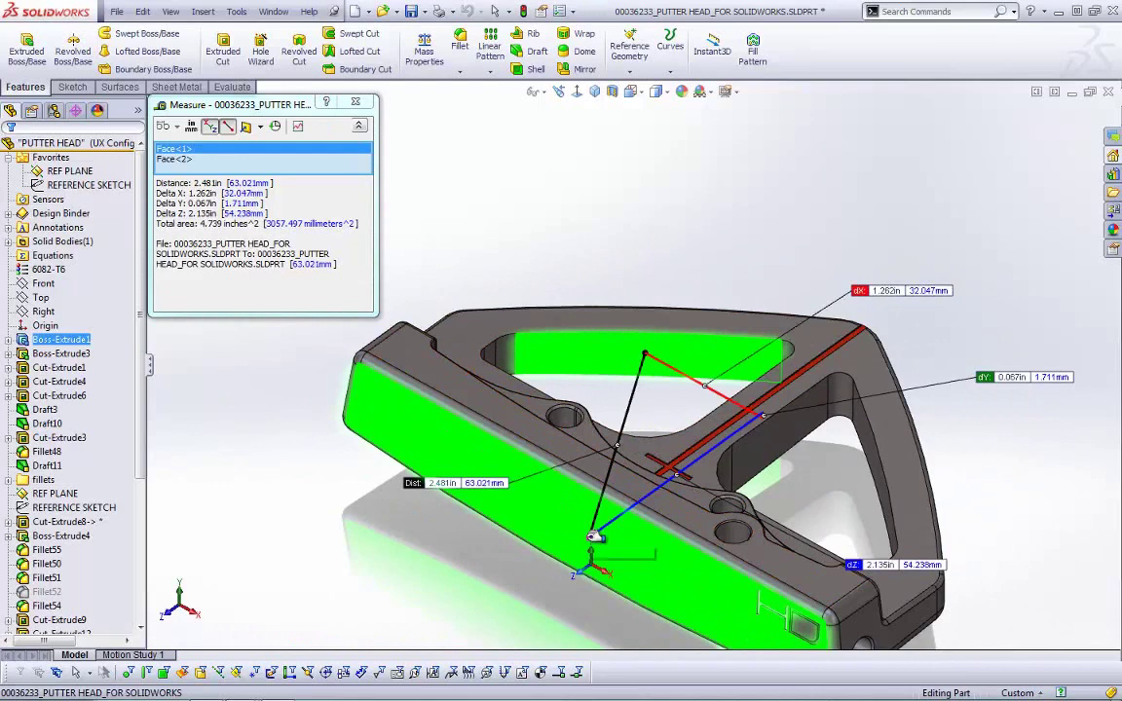
left_click(610, 471)
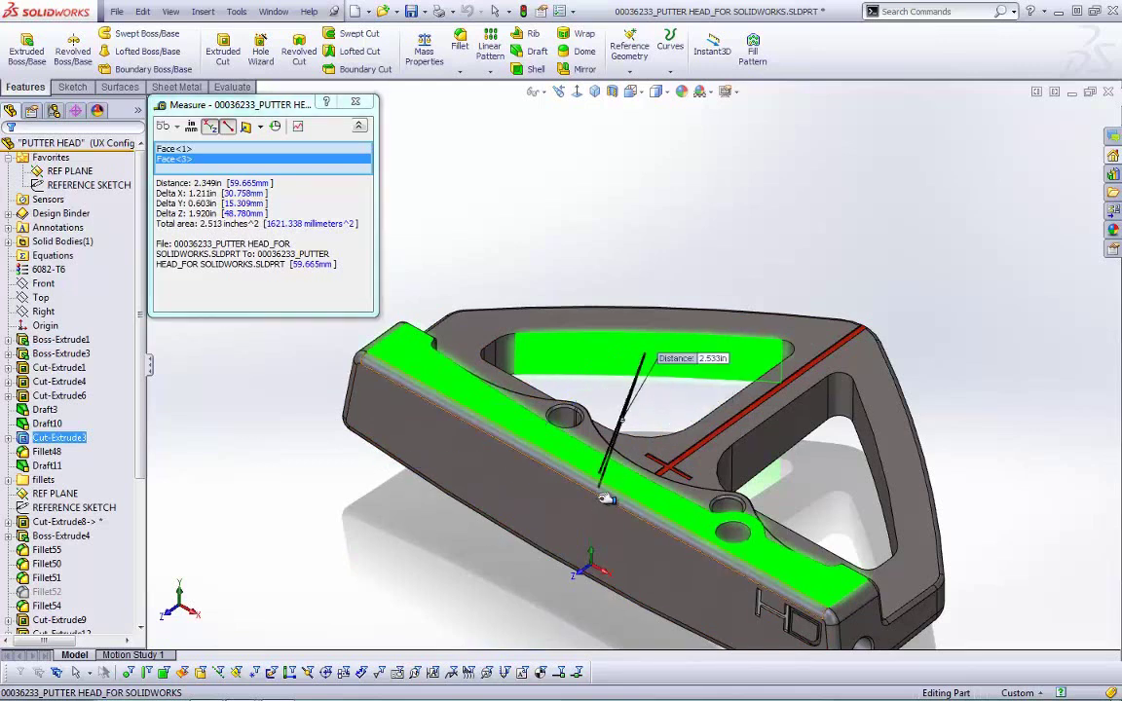
left_click(585, 536)
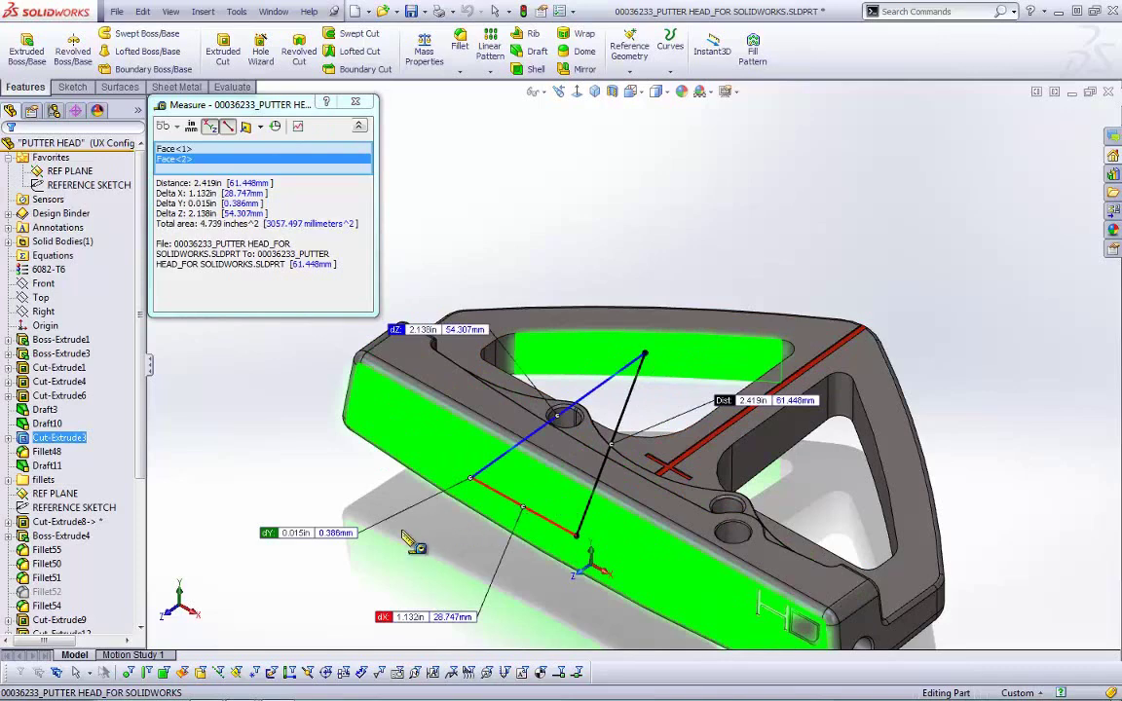
- Measure point to point between two of the top holes, and from the front face to the pocket's curved face
left_click(407, 535)
left_click(563, 417)
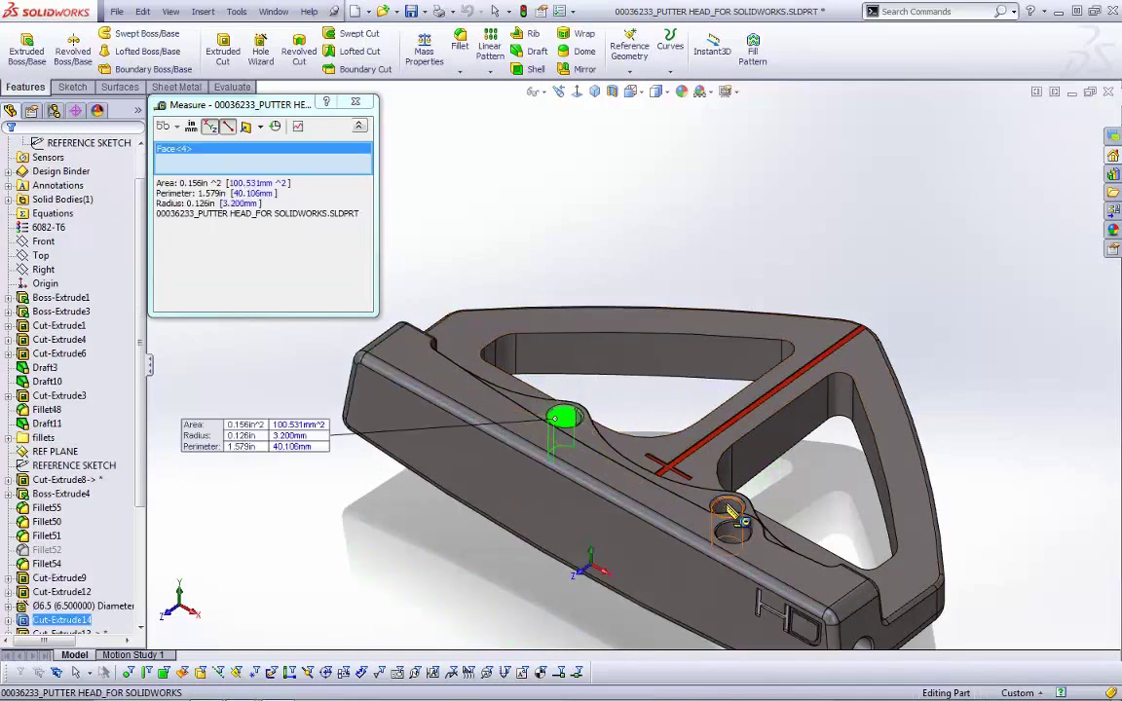
left_click(725, 511)
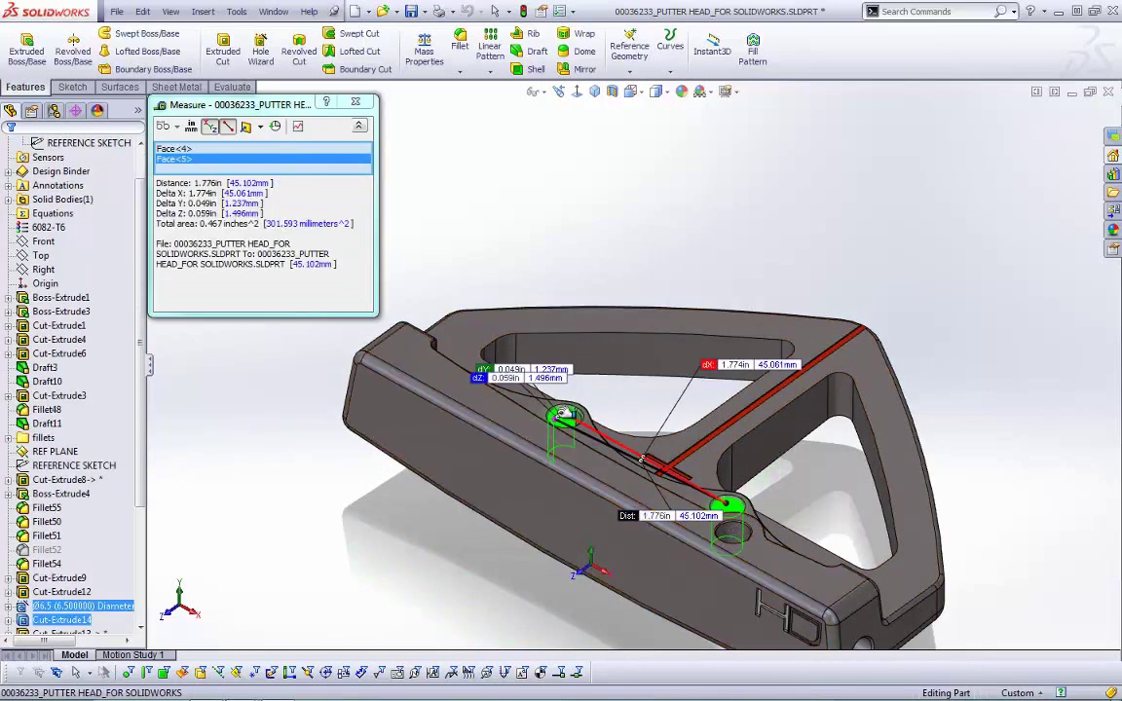
left_click(503, 484)
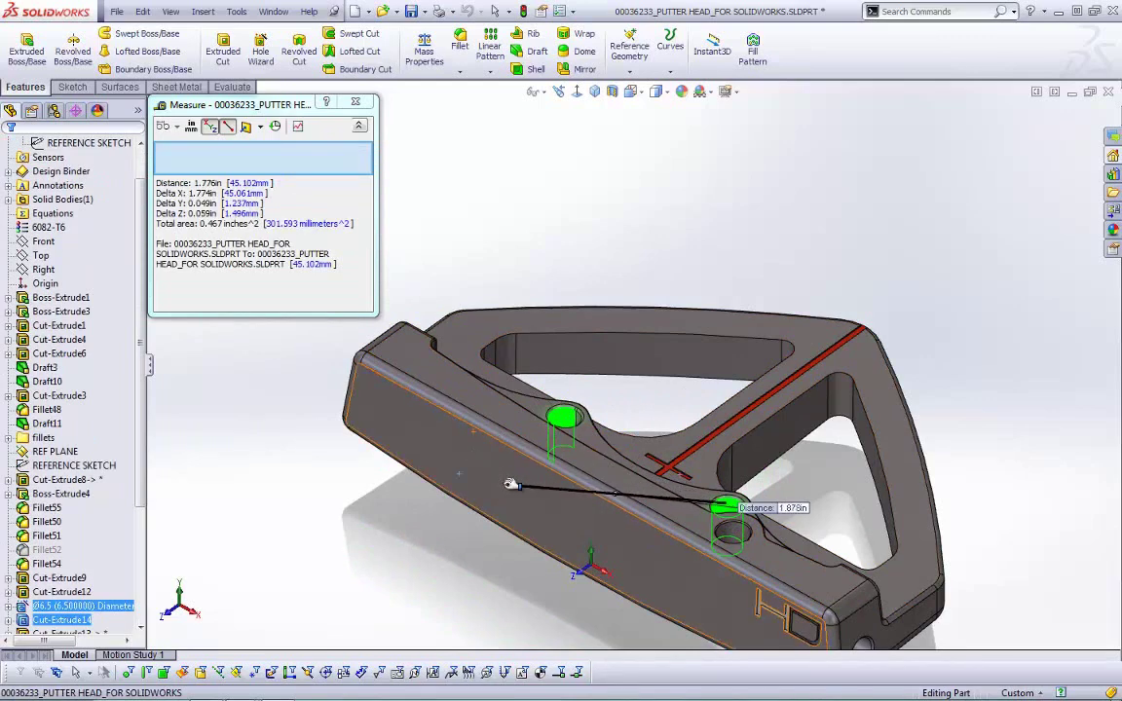
left_click(653, 358)
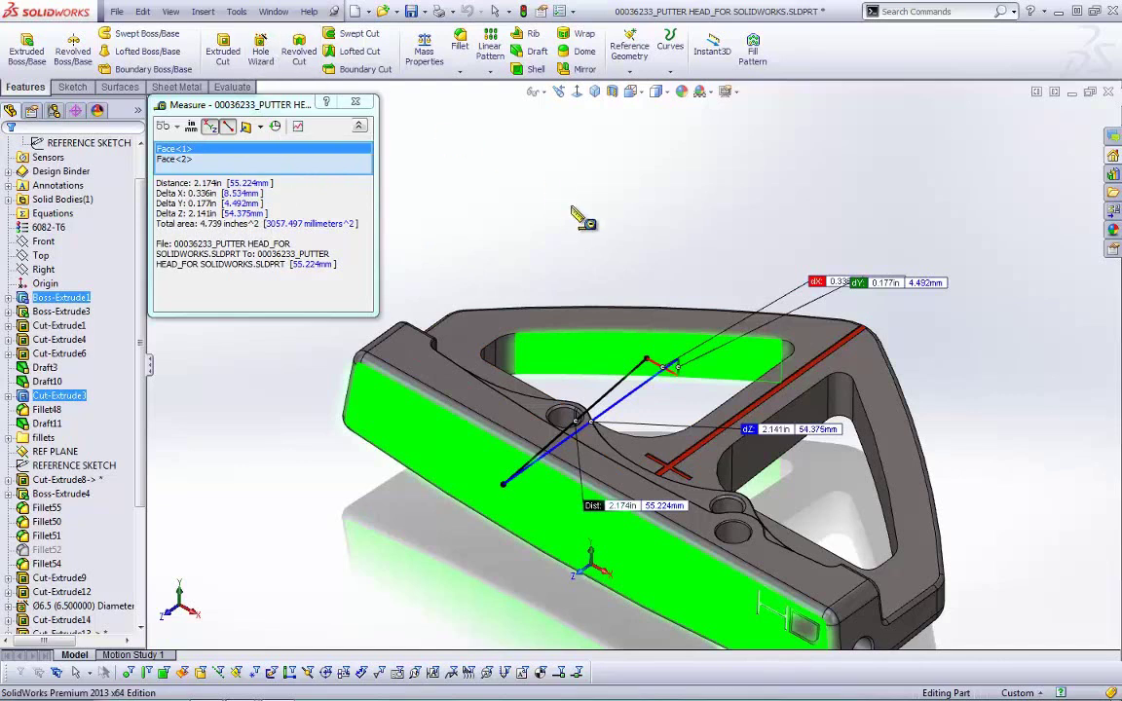
key("z")
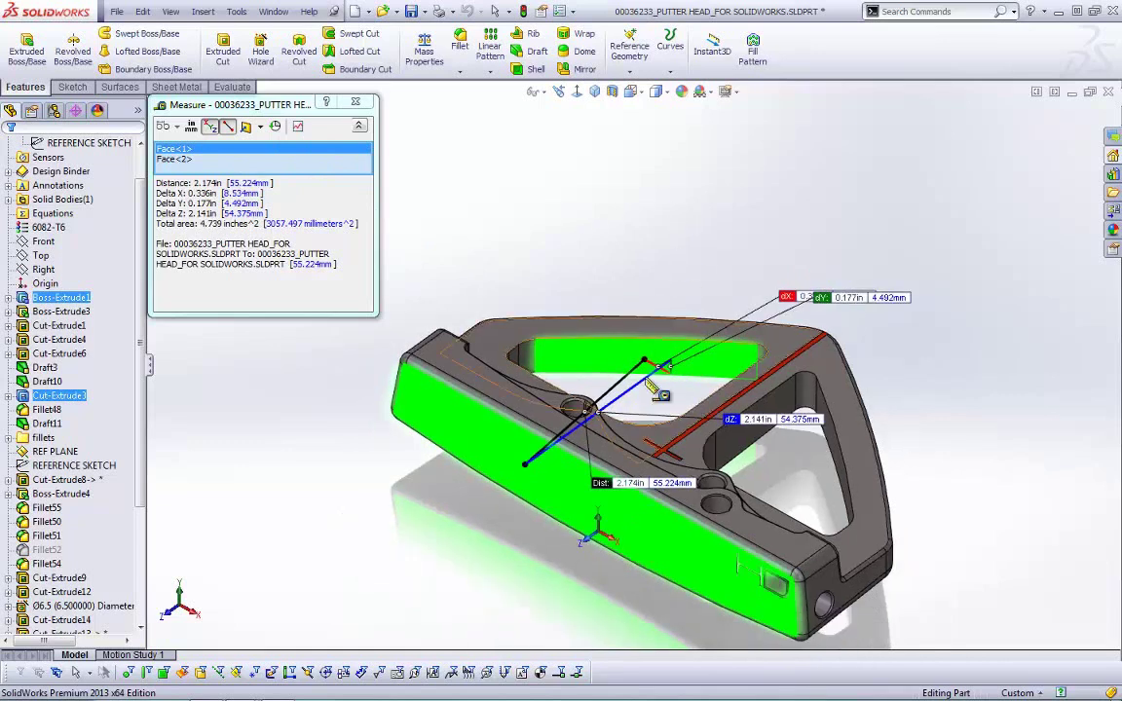
- Clear the measured selection and review the earlier distance measurements in an enlarged Measurement History
left_click(585, 209)
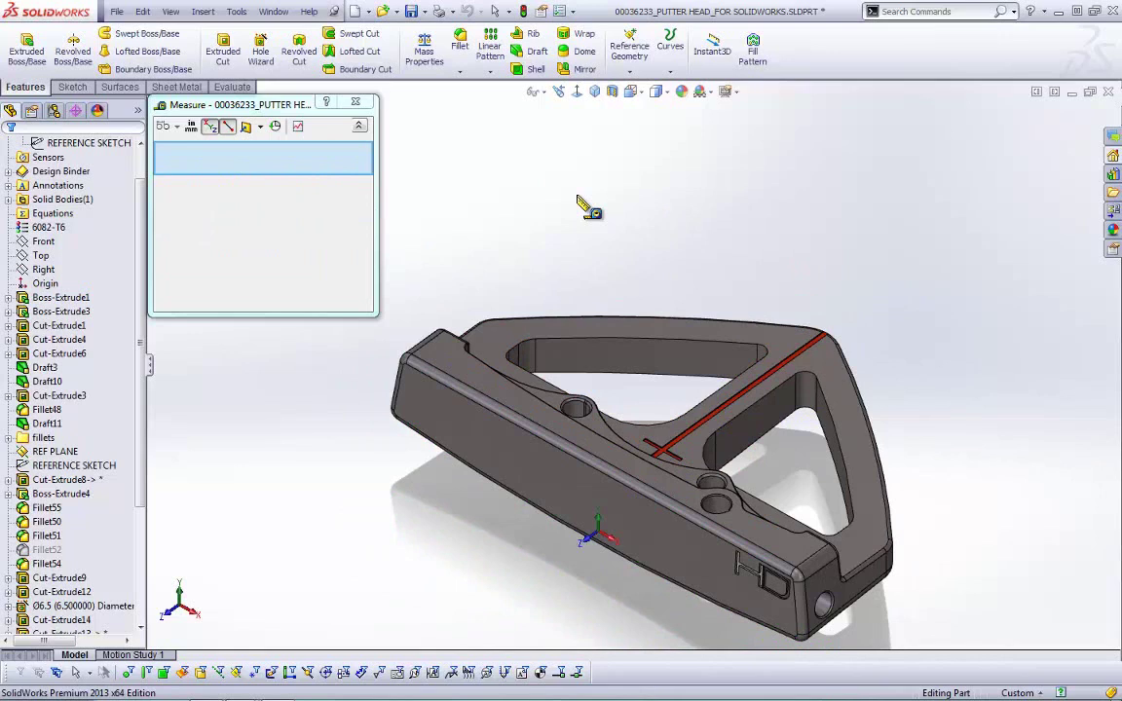
left_click(276, 127)
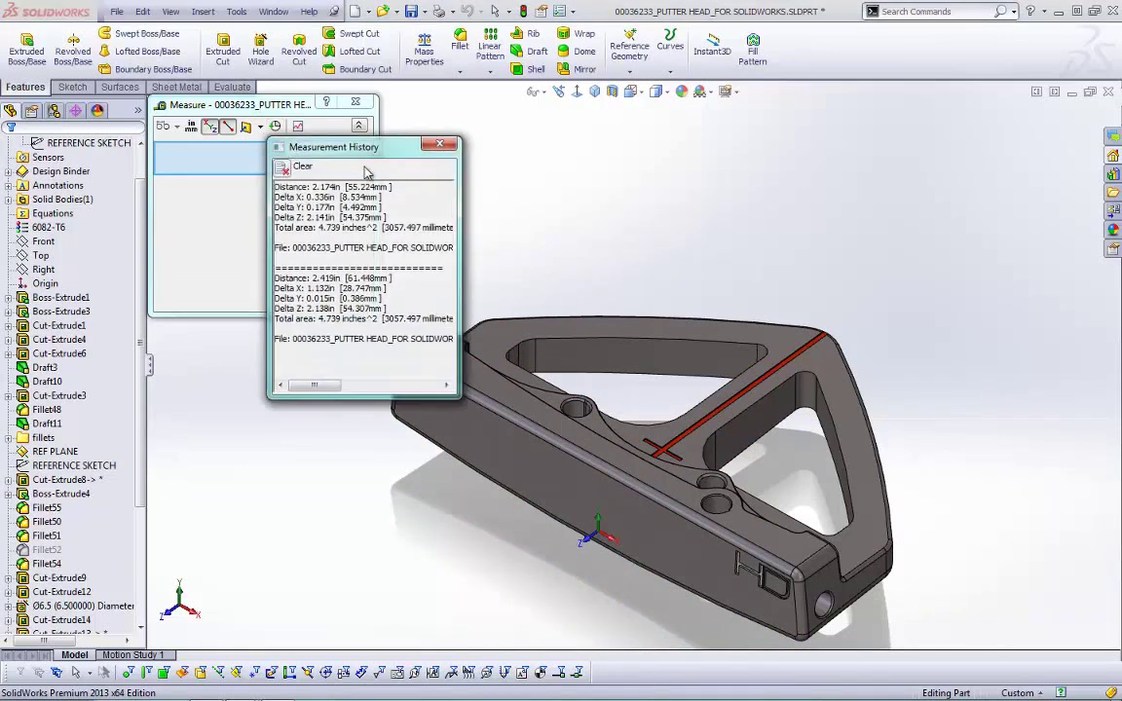
left_click_drag(446, 389, 659, 421)
left_click_drag(386, 197, 284, 208)
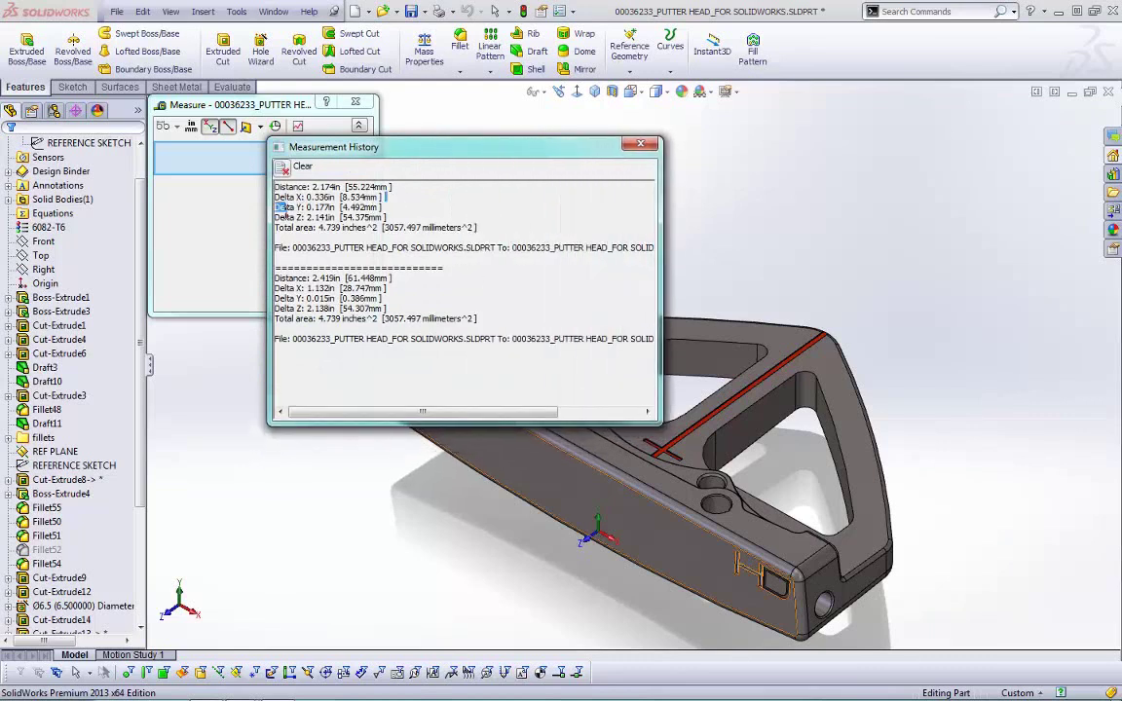
left_click_drag(377, 314, 280, 310)
left_click(425, 380)
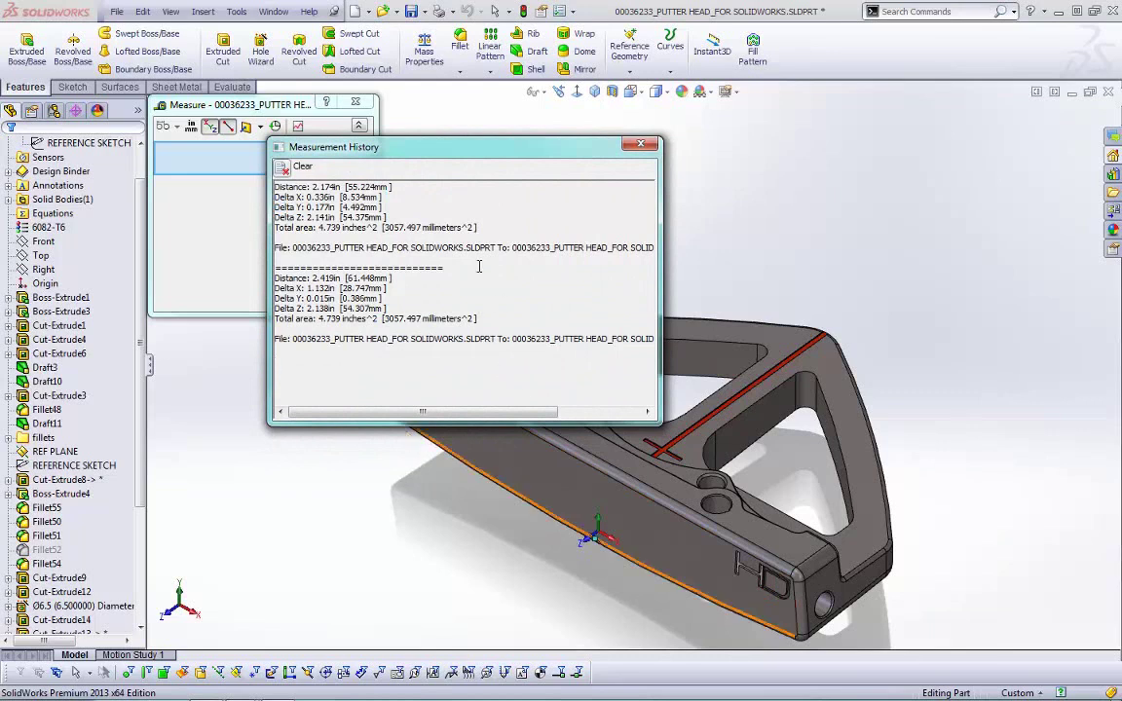
left_click_drag(311, 187, 334, 188)
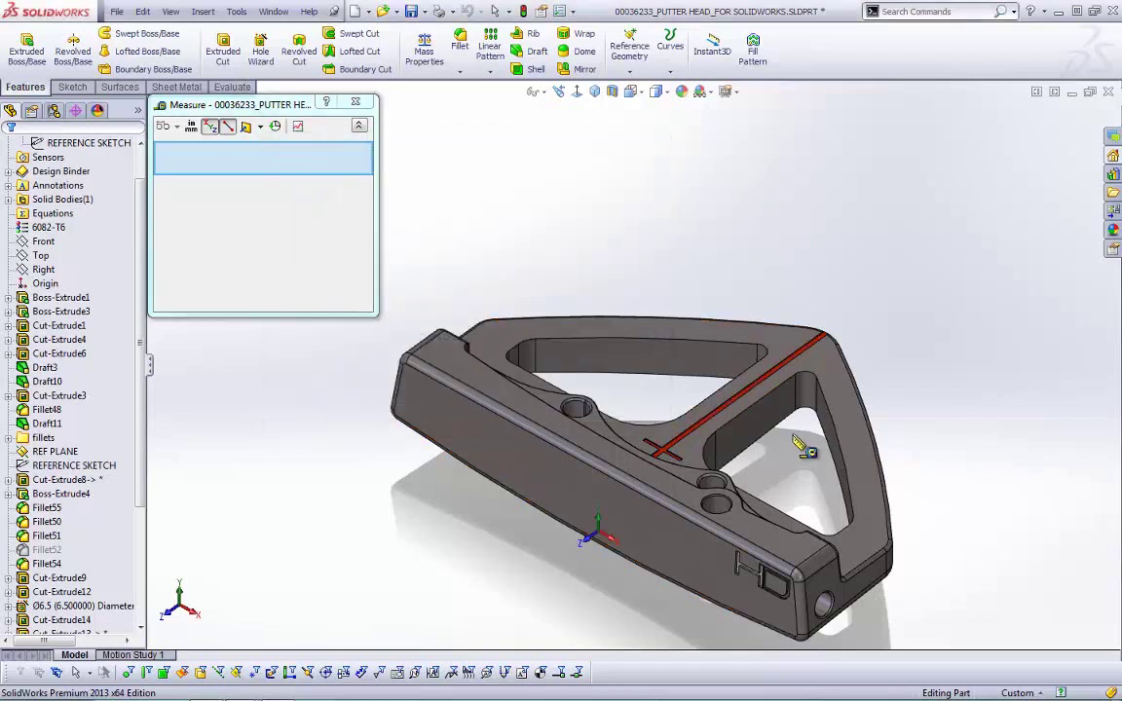
- Measure the rounded corner edge of the rear triangular opening, check its Measurement History entry, and finish measuring
left_click(804, 374)
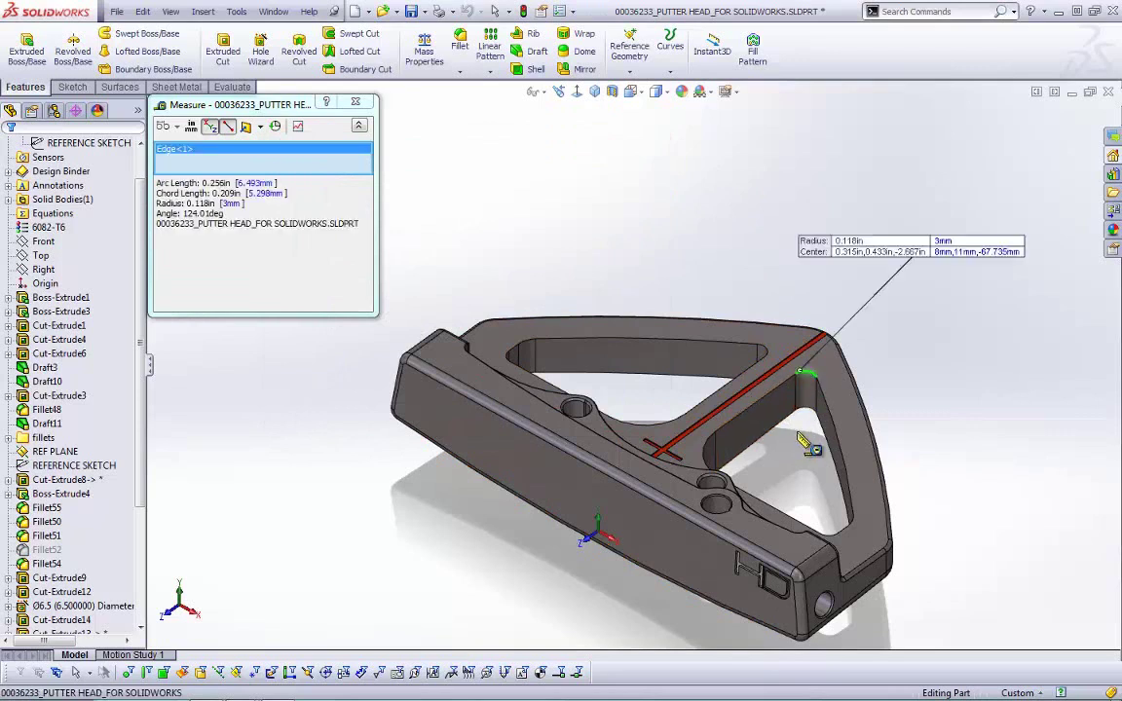
left_click(672, 237)
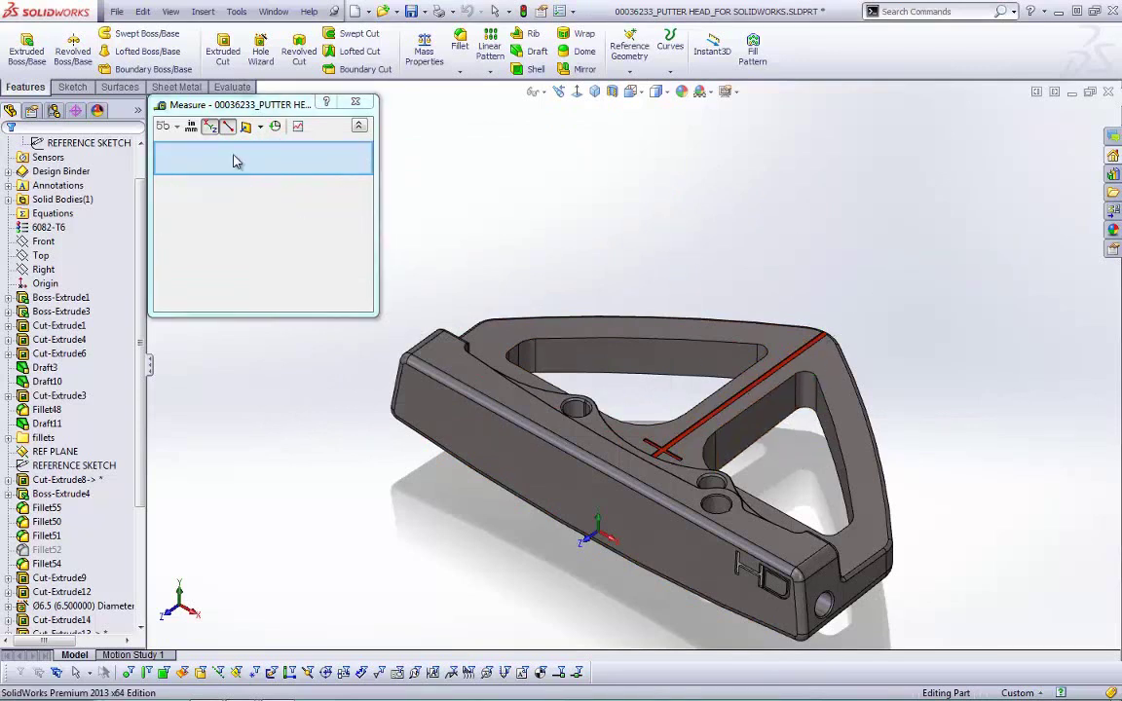
left_click(276, 127)
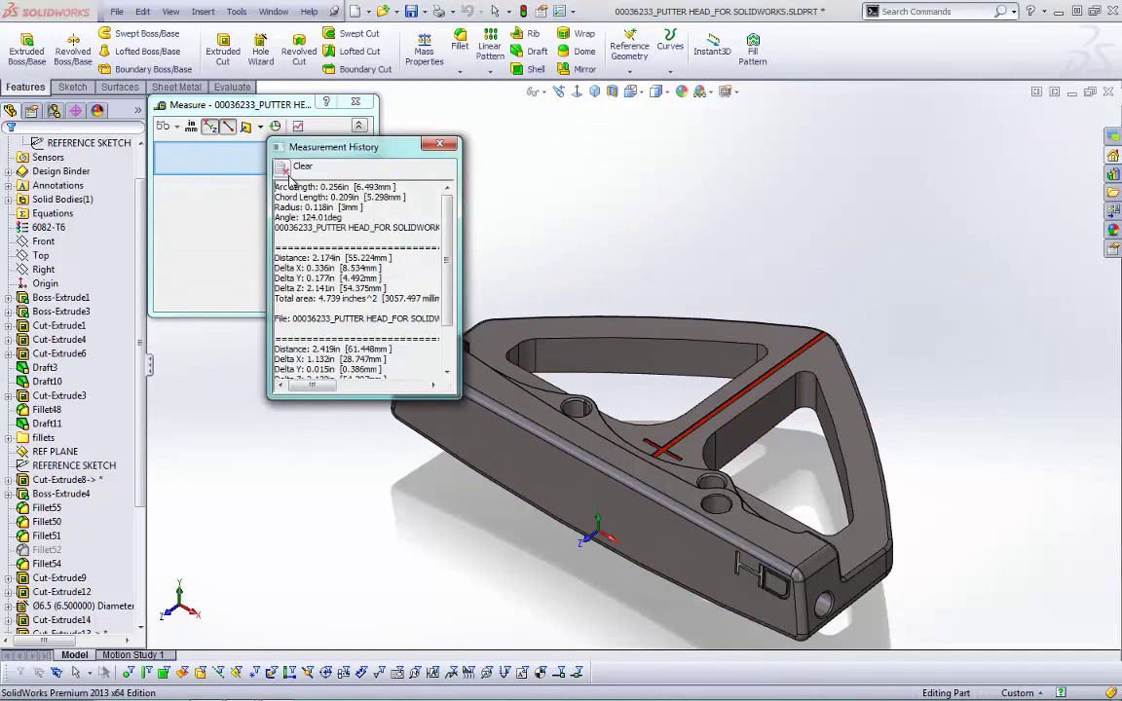
left_click_drag(280, 186, 398, 244)
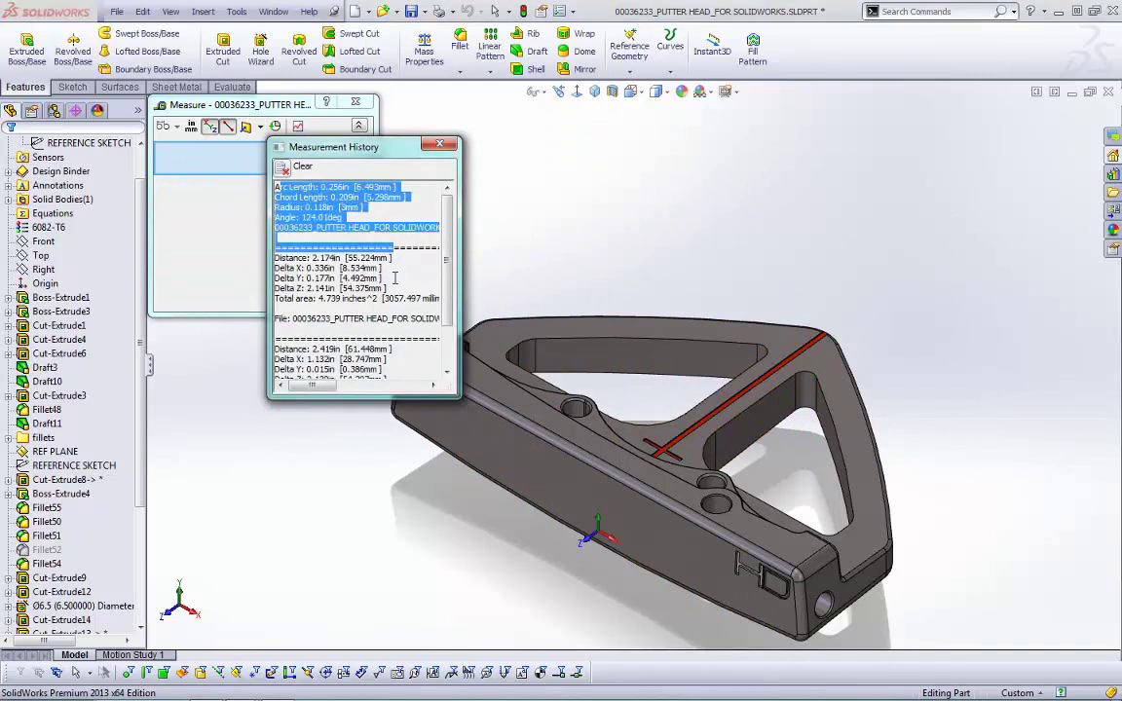
left_click(437, 143)
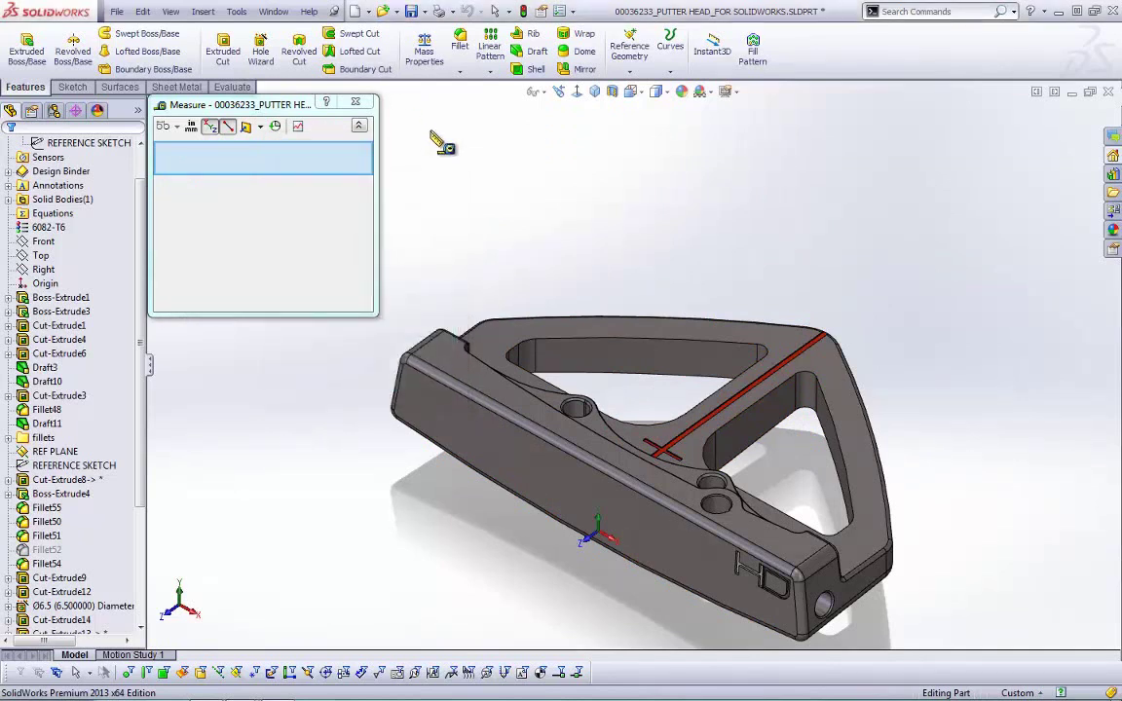
left_click(355, 101)
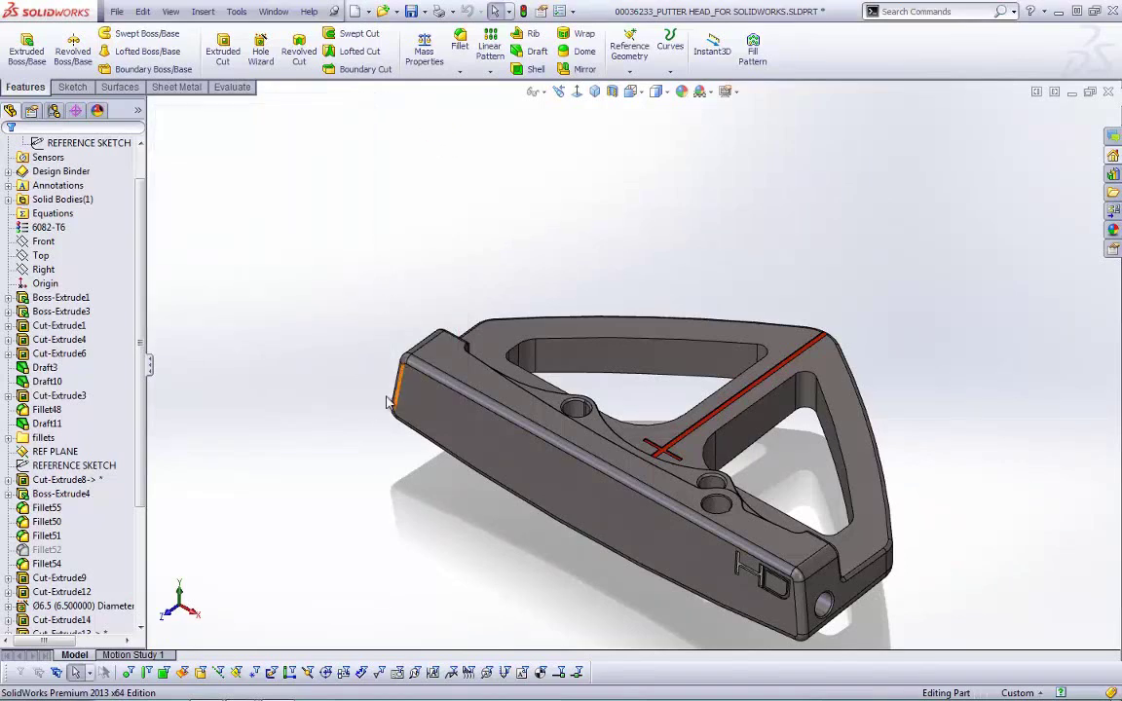
- Examine the putter head's Mass Properties, focusing on the center of mass coordinates and its marker in the model
middle_click_drag(437, 499, 826, 521)
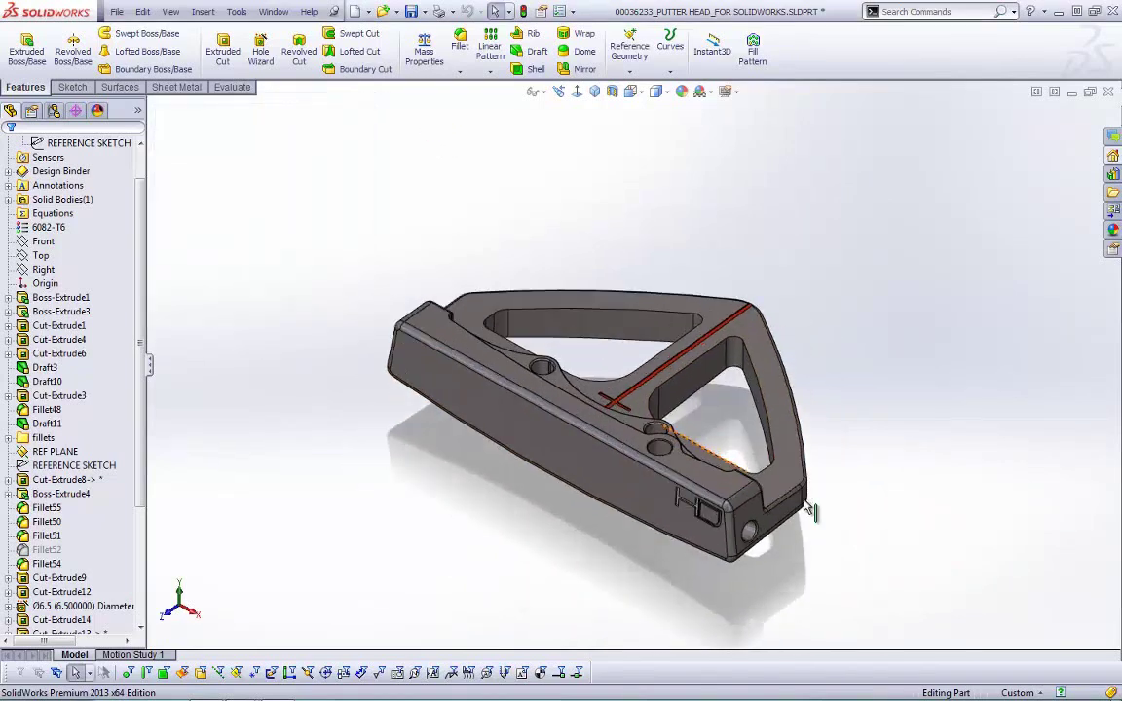
left_click(235, 11)
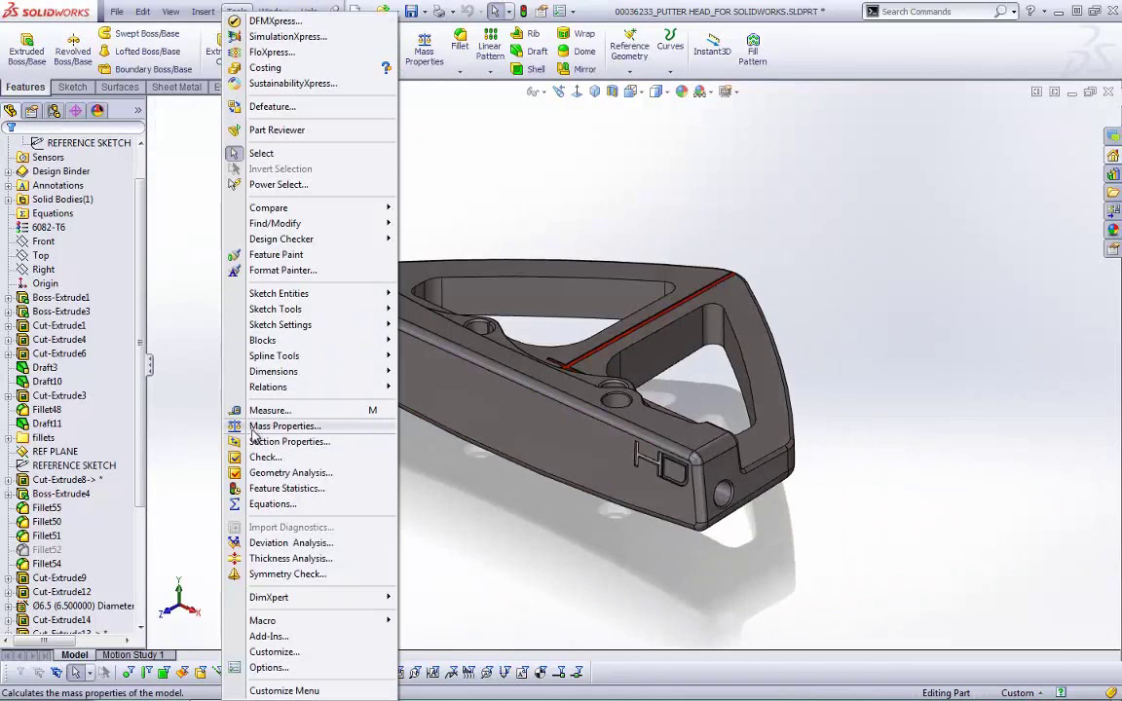
left_click(255, 429)
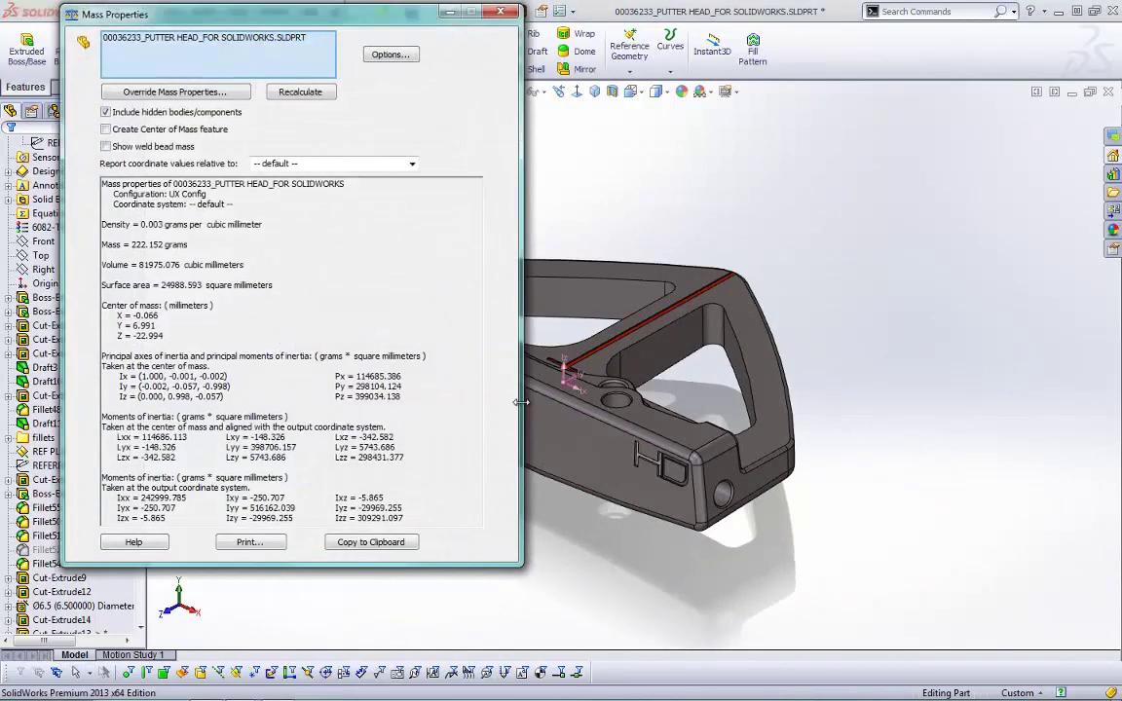
scroll(596, 429, "down", 5)
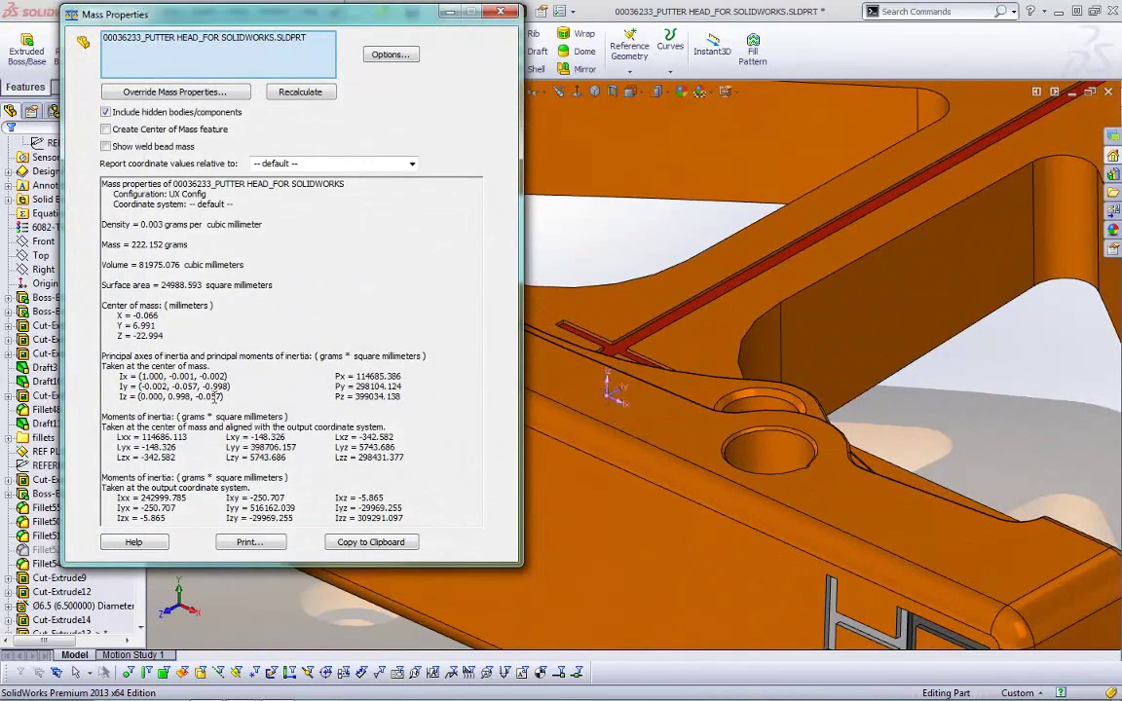
left_click_drag(114, 316, 192, 336)
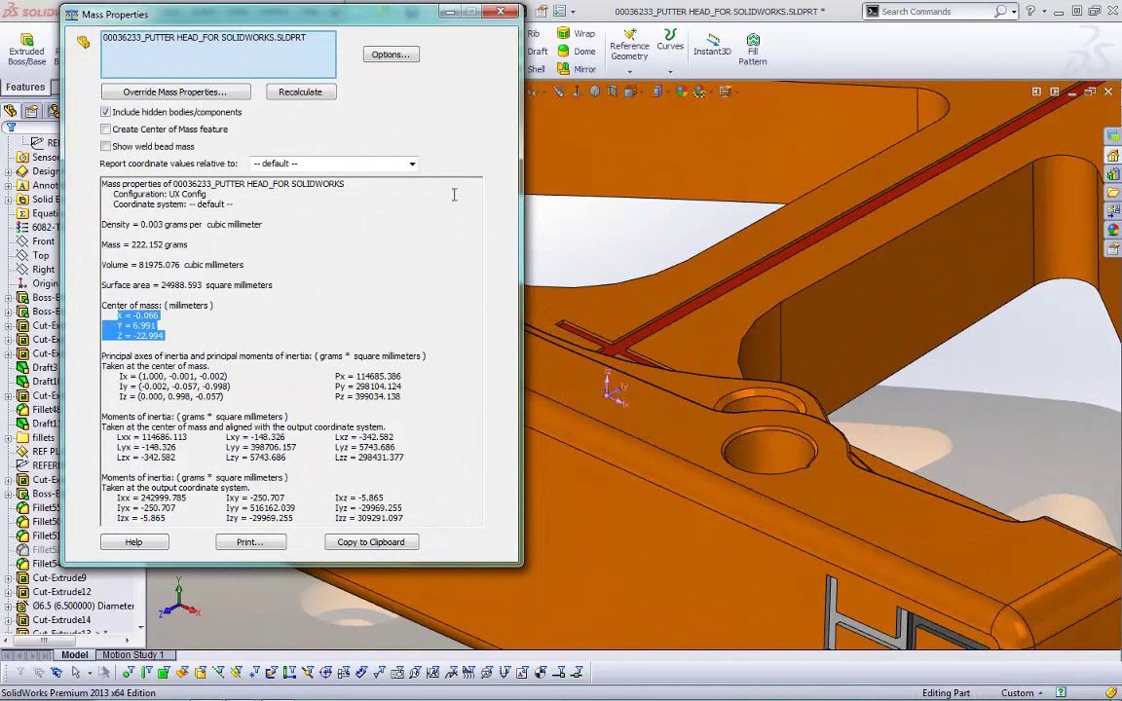
left_click(499, 12)
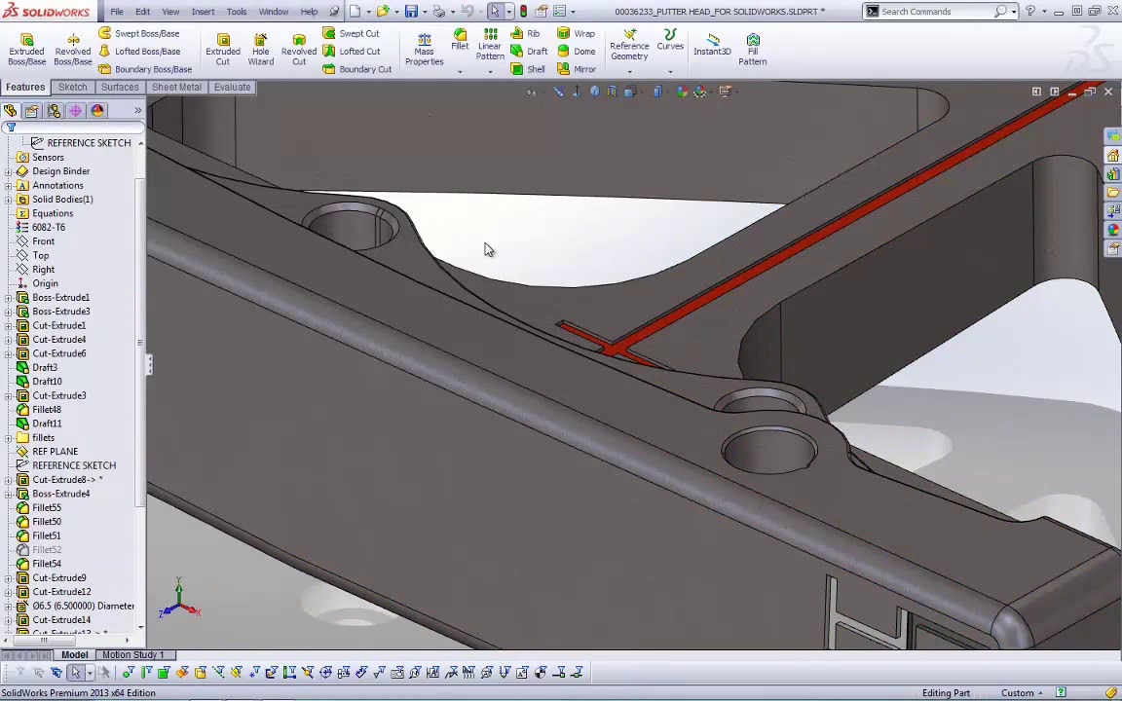
- Search the commands for "mass" and add the Center of Mass command to the Features command set
scroll(484, 255, "up", 5)
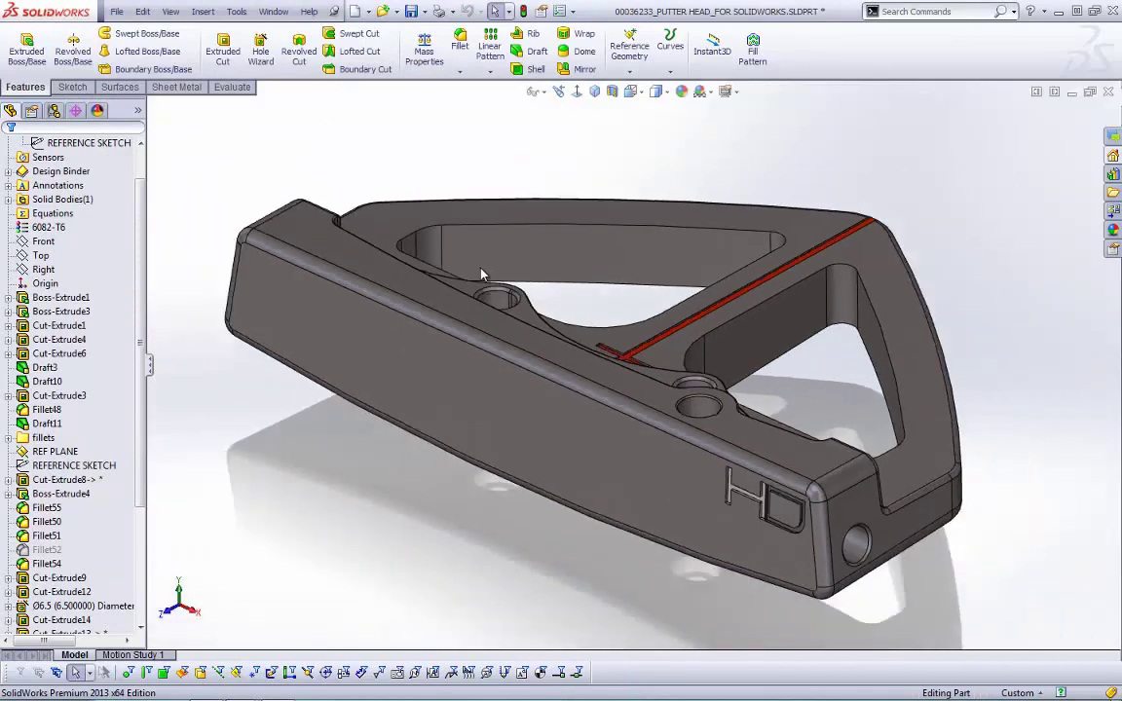
middle_click_drag(481, 271, 444, 456)
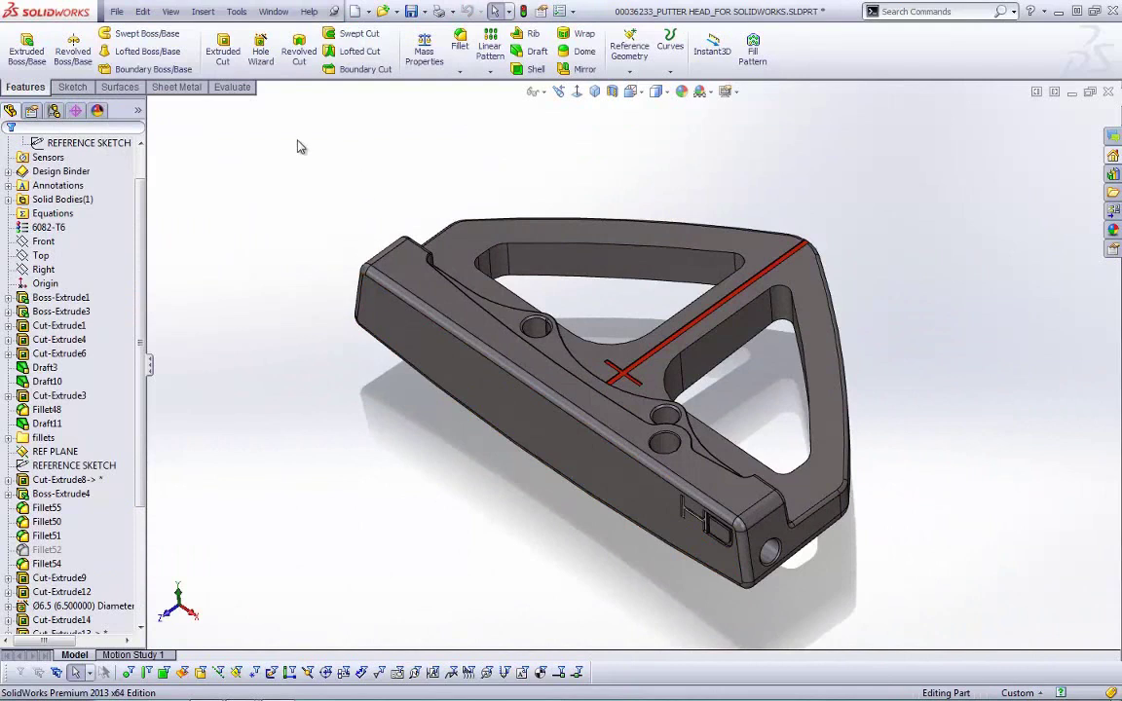
left_click(232, 87)
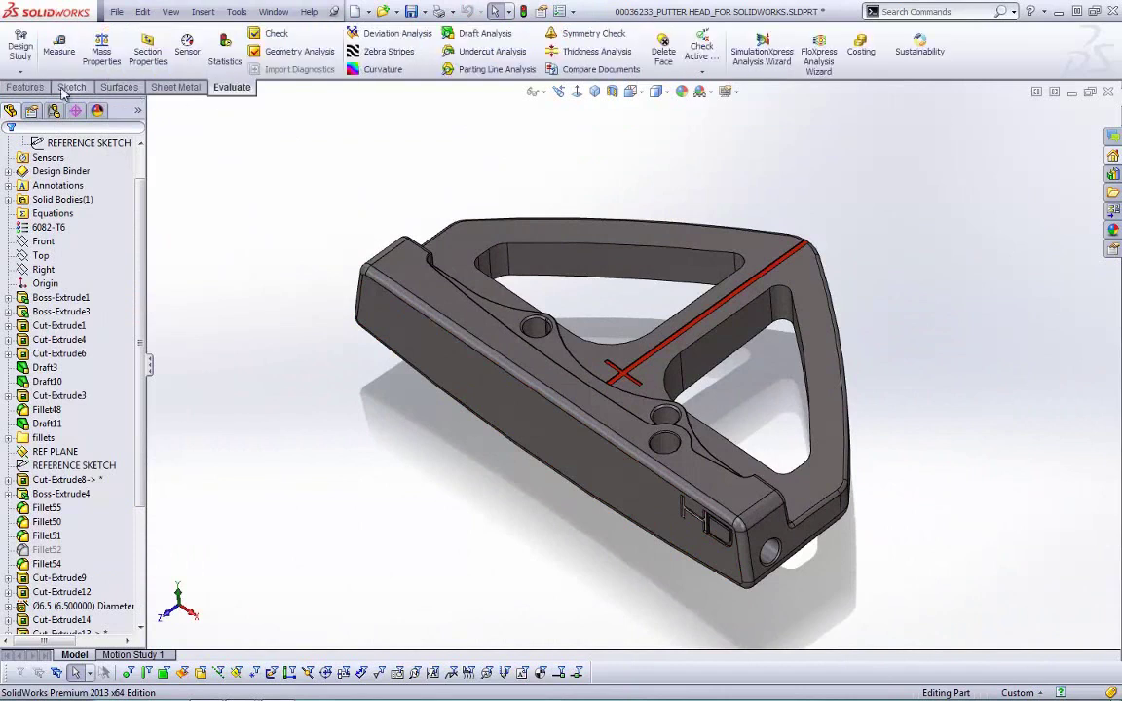
left_click(25, 87)
left_click(909, 11)
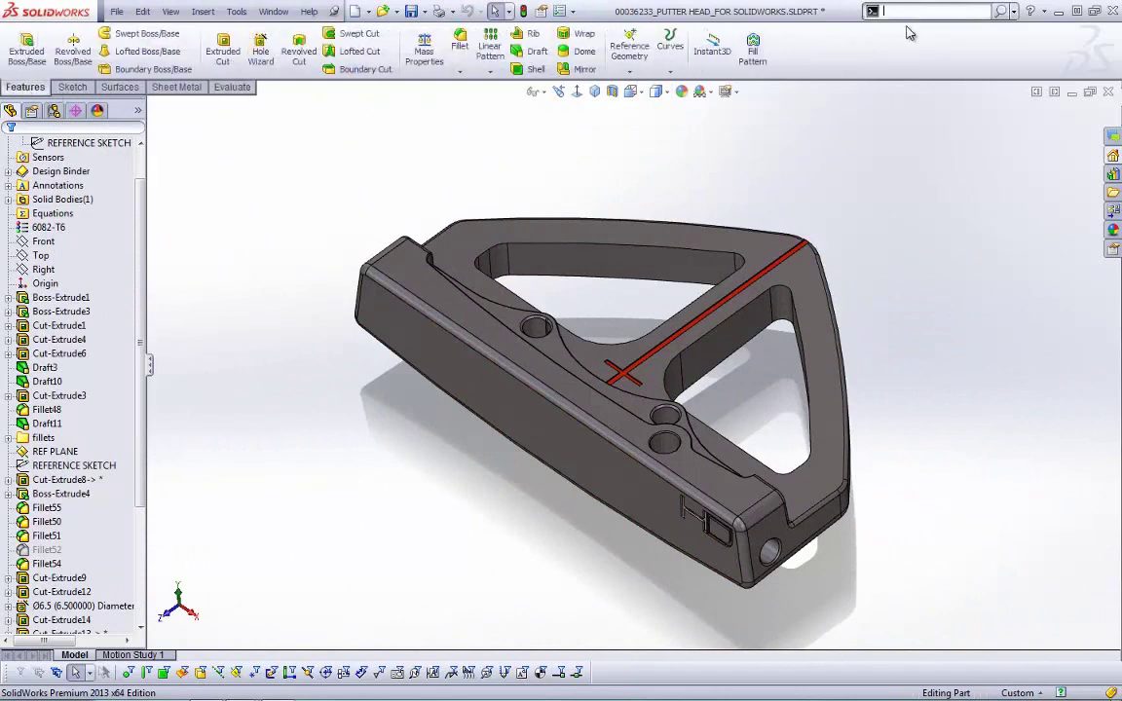
type("mass")
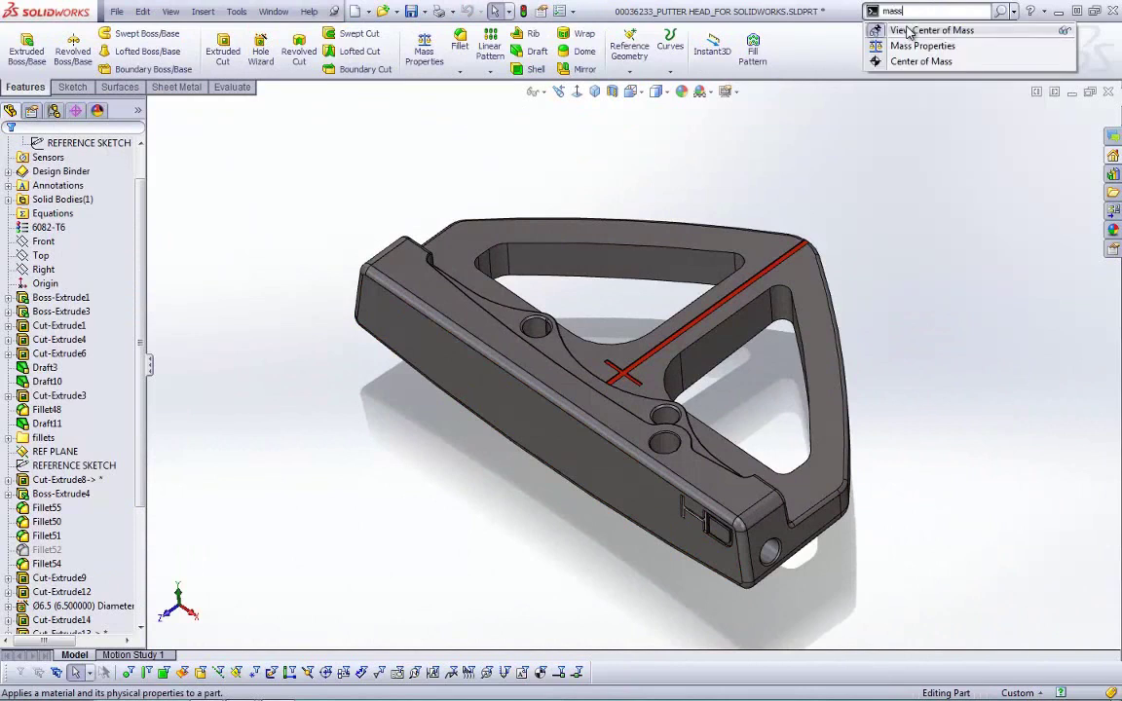
left_click_drag(879, 65, 791, 54)
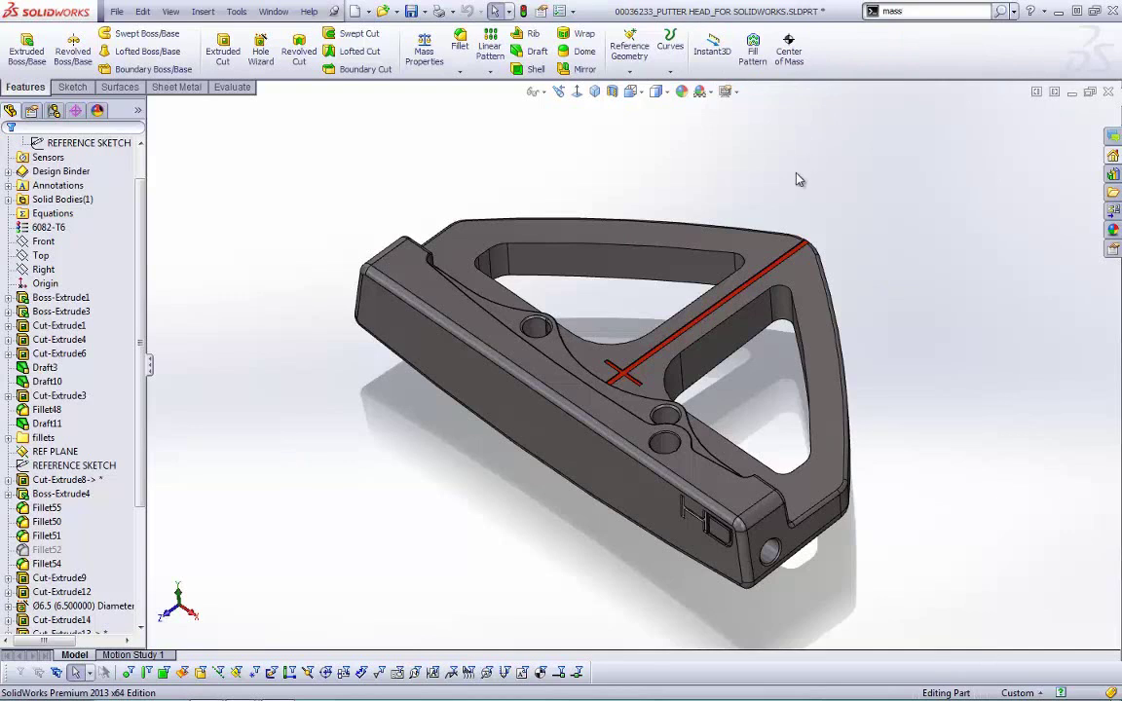
- Insert a Center of Mass feature into the putter head and inspect its marker near the red cross
left_click(792, 53)
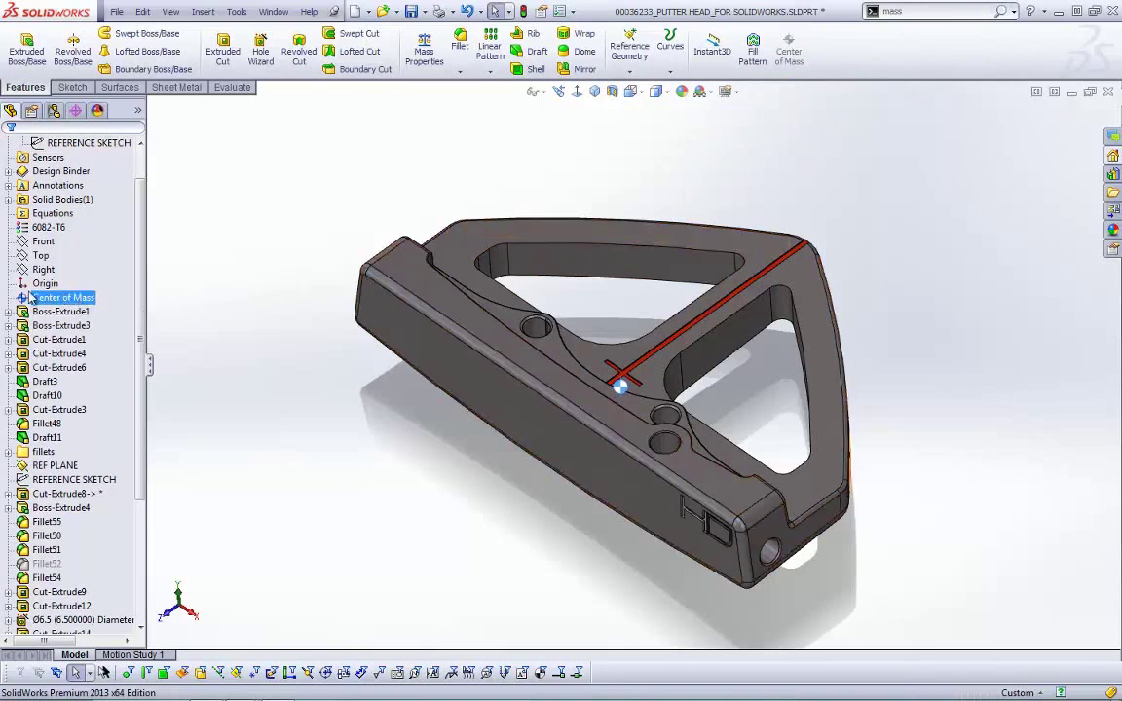
left_click(328, 390)
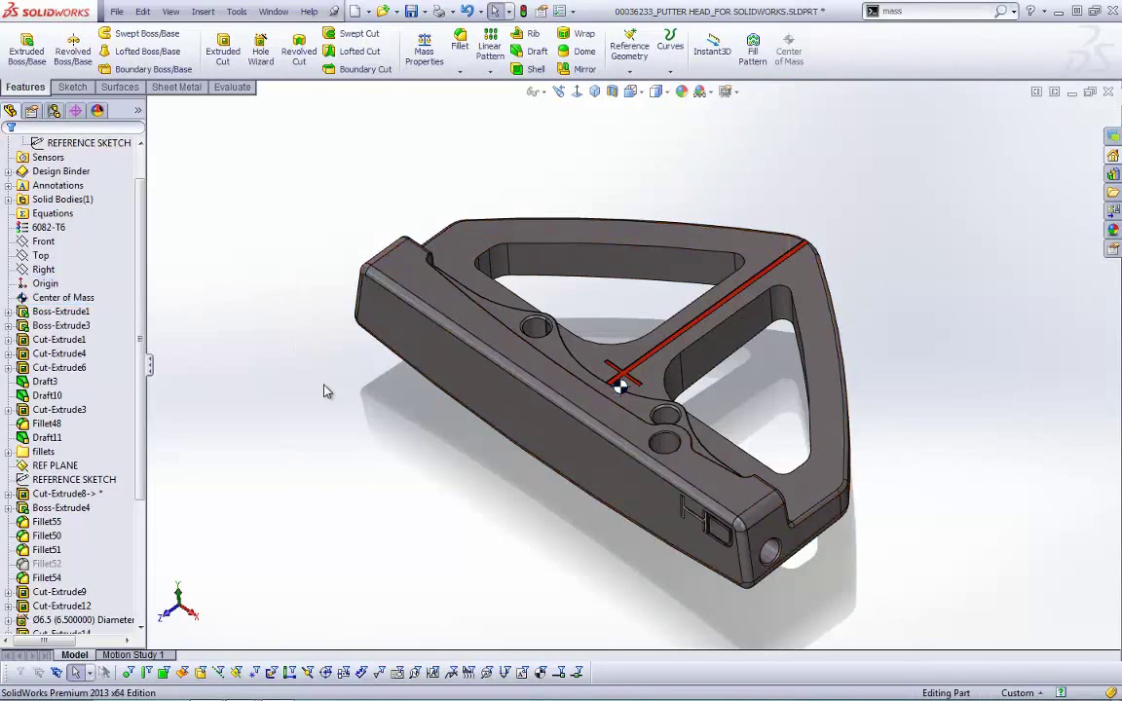
middle_click_drag(464, 496, 475, 458)
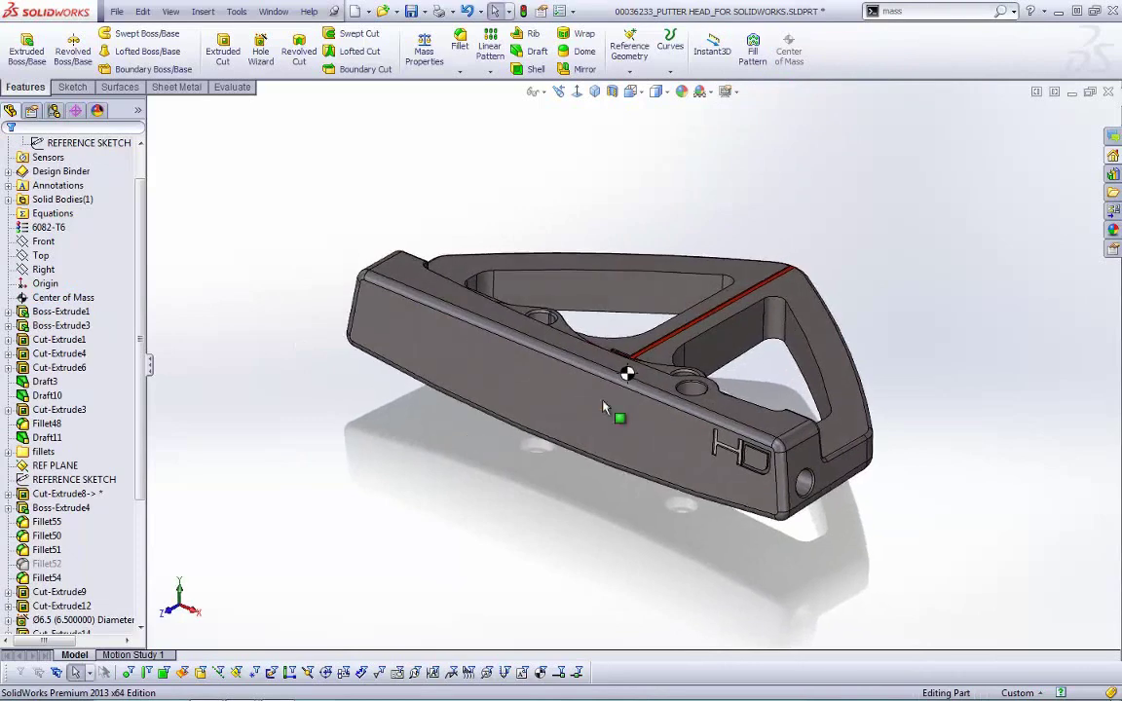
scroll(628, 390, "down", 3)
scroll(628, 389, "down", 2)
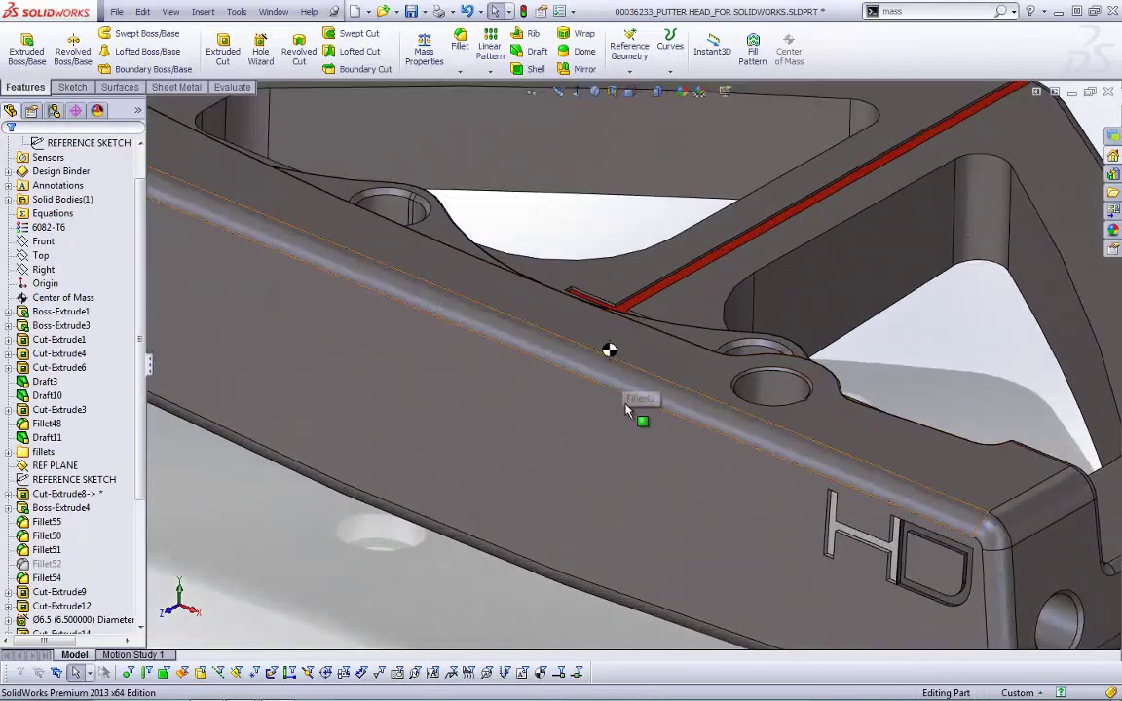
- Roll the model back before Boss-Extrude1 and advance it through Cut-Extrude3, following how the center of mass shifts
right_click(86, 315)
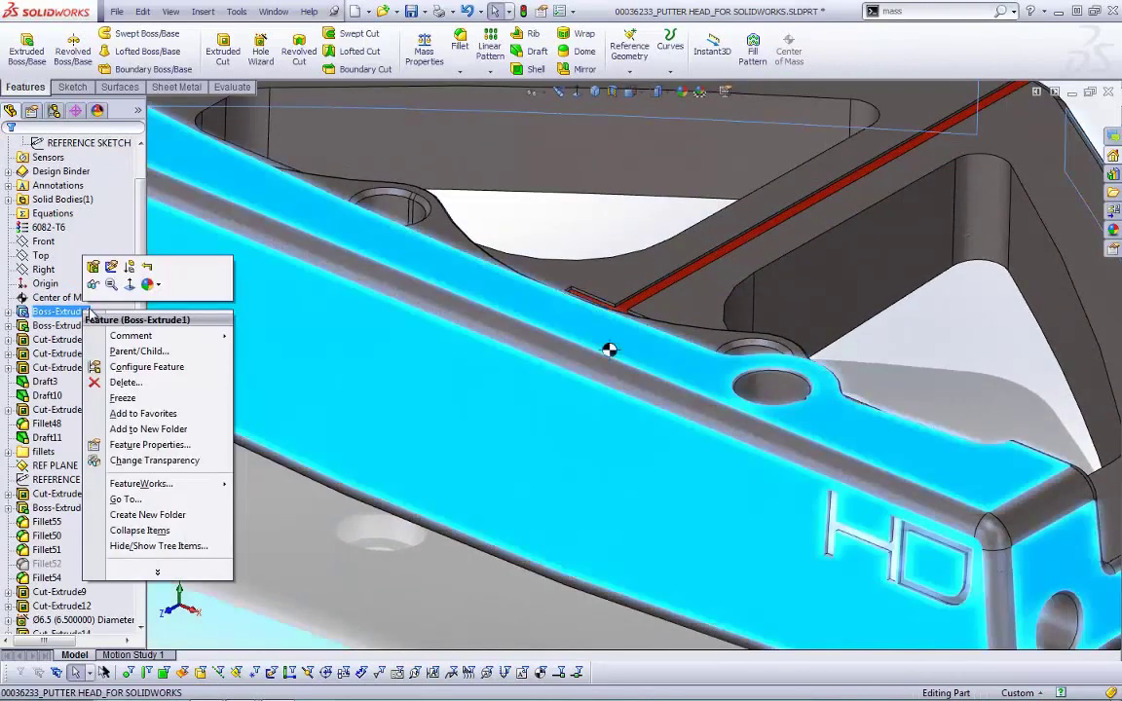
left_click(144, 265)
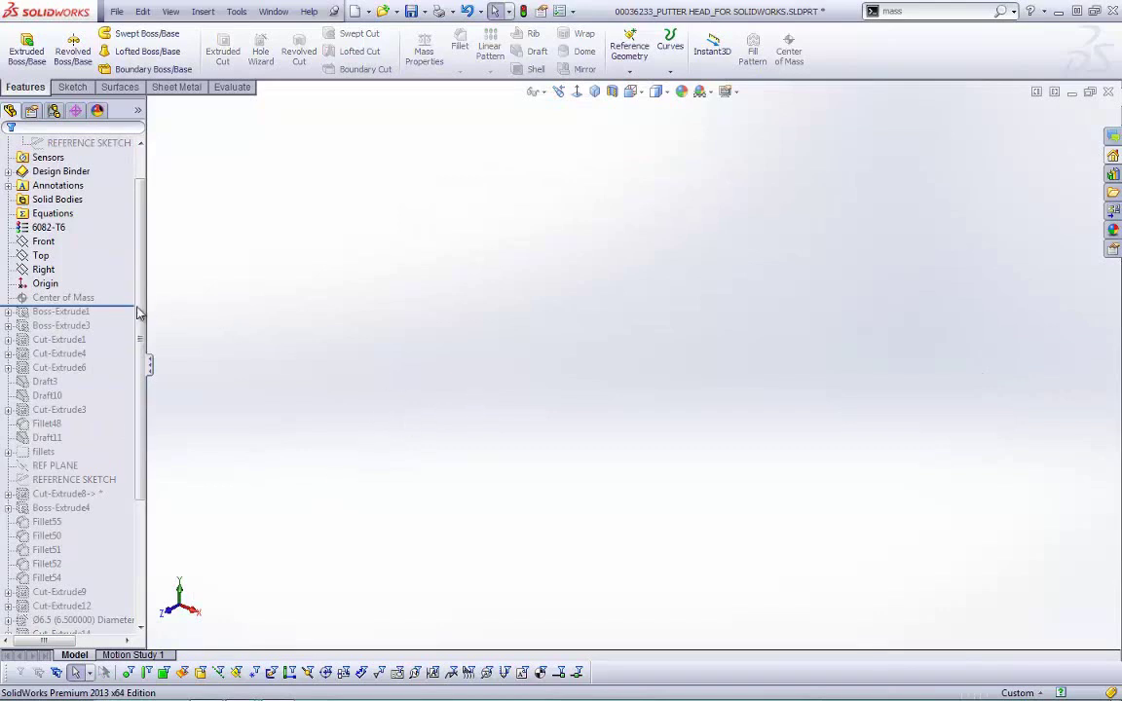
left_click_drag(138, 308, 127, 320)
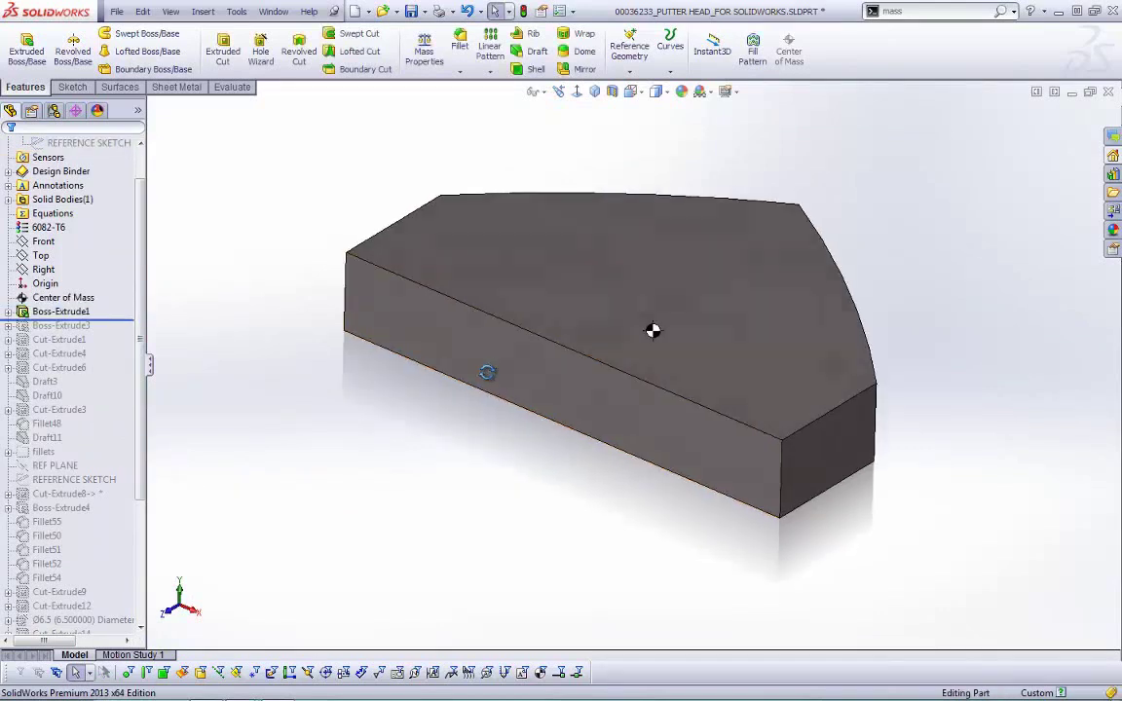
middle_click_drag(487, 372, 501, 413)
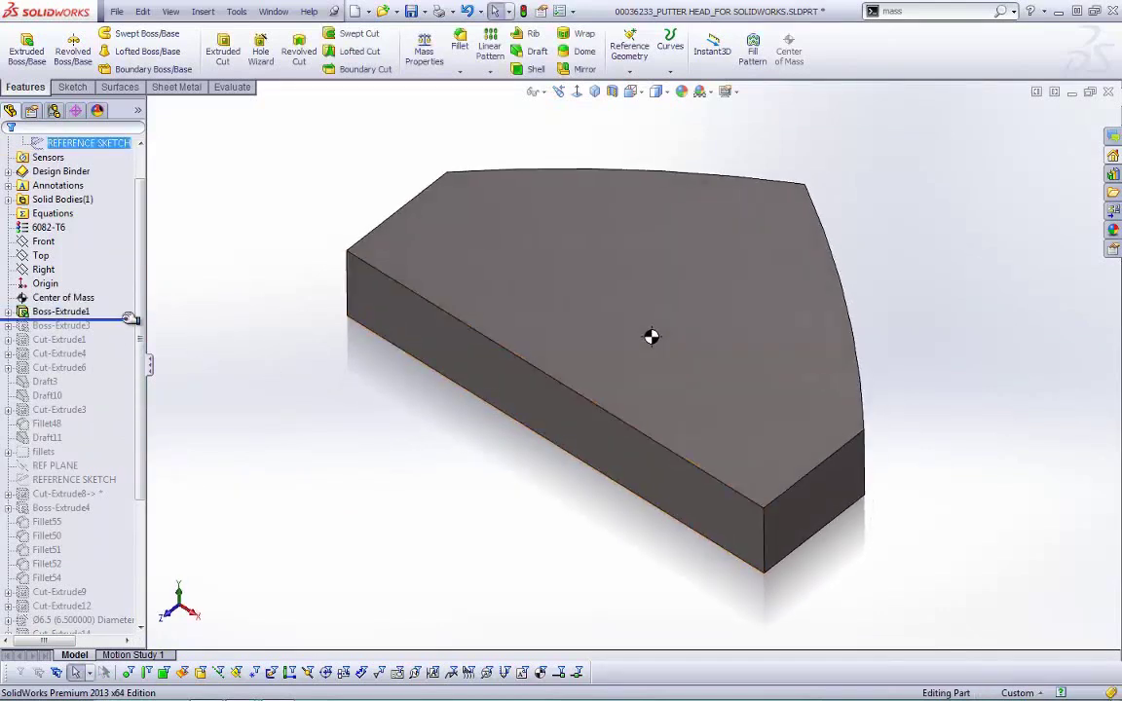
left_click_drag(130, 319, 129, 333)
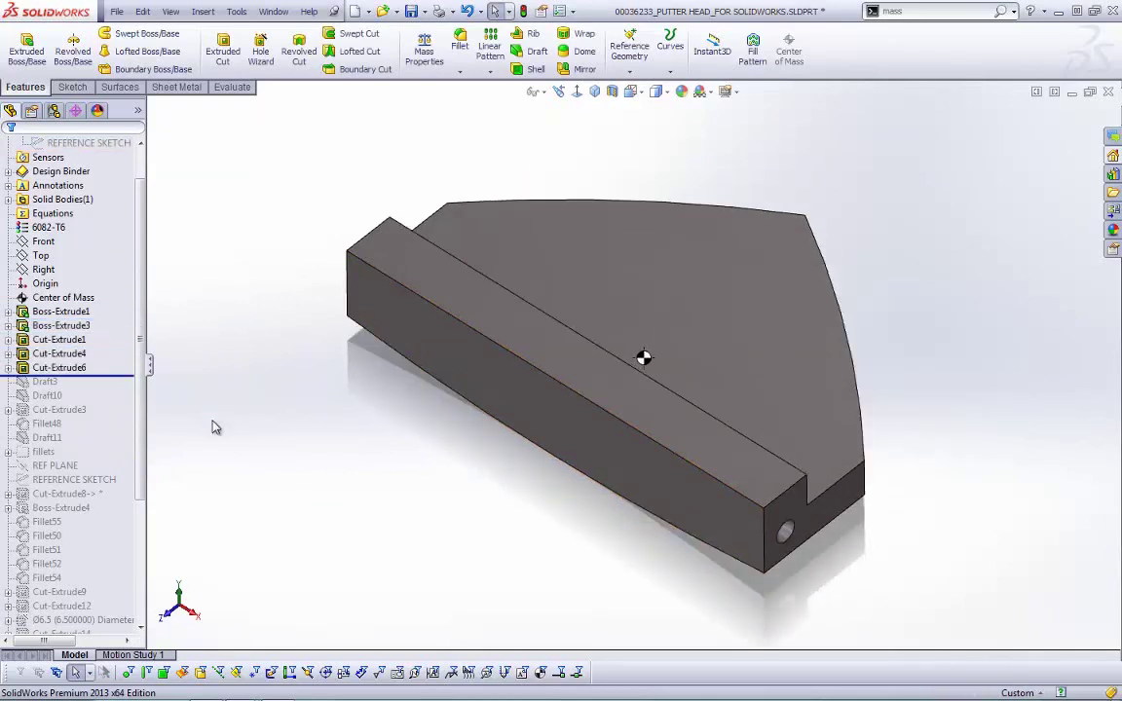
key("Down")
key("Down")
key("Down")
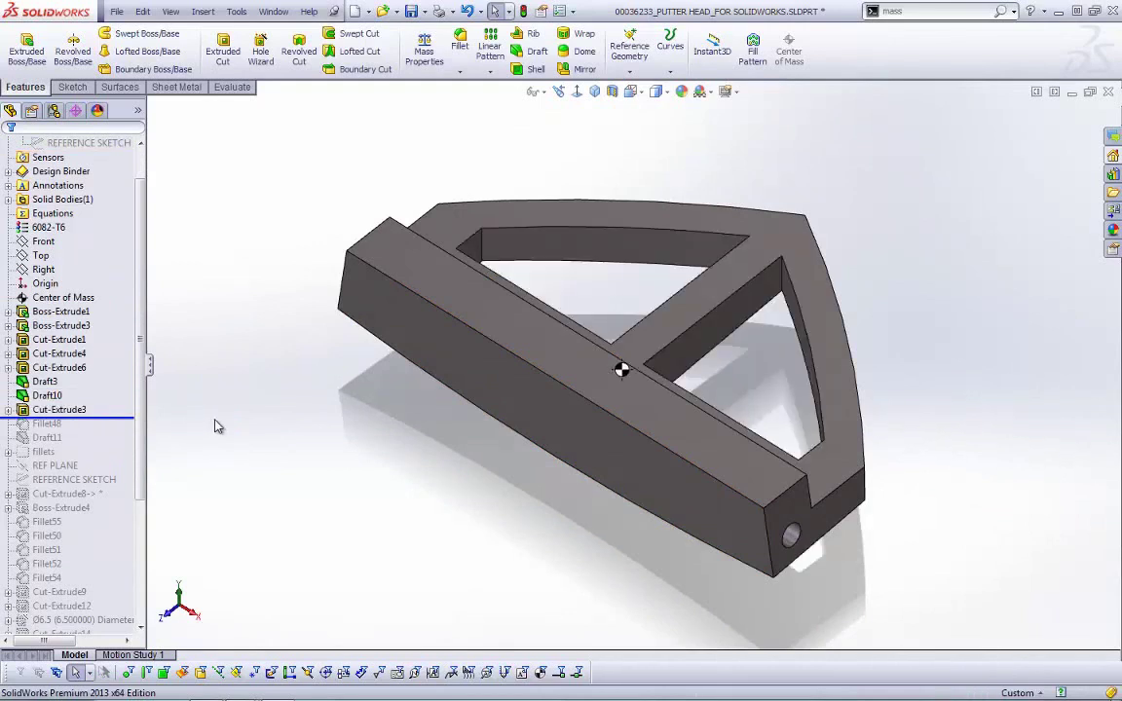
- Add a Center of Mass Reference Point directly after Cut-Extrude3 in the feature history
right_click(85, 297)
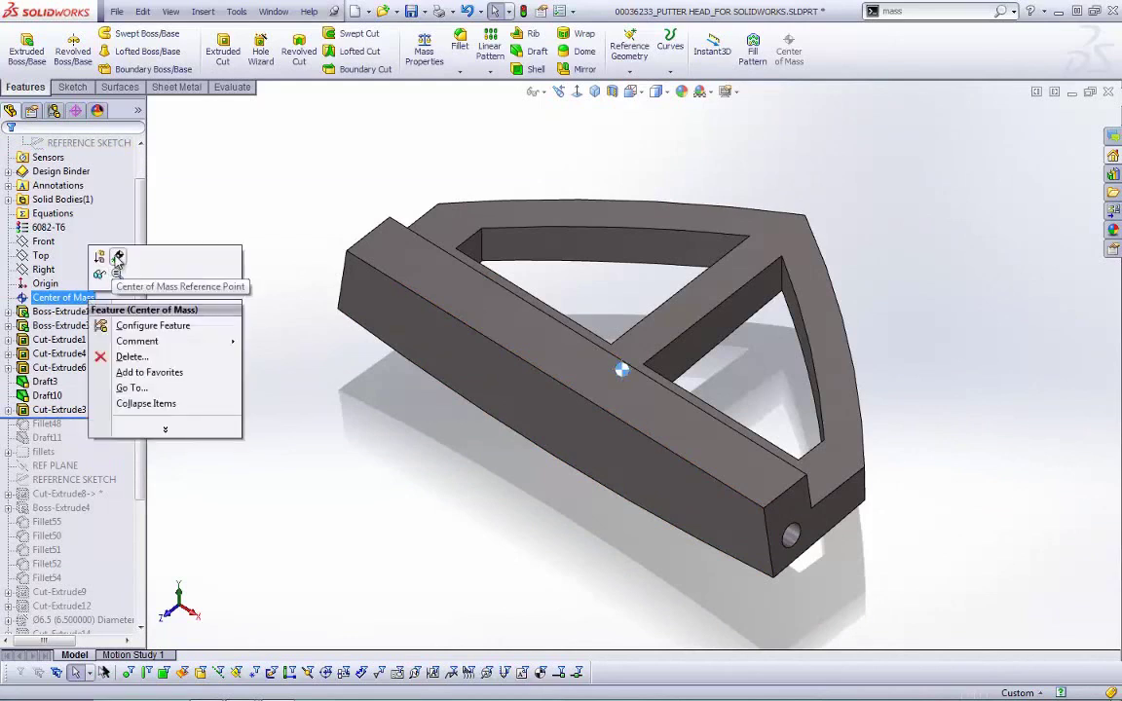
left_click_drag(61, 297, 94, 411)
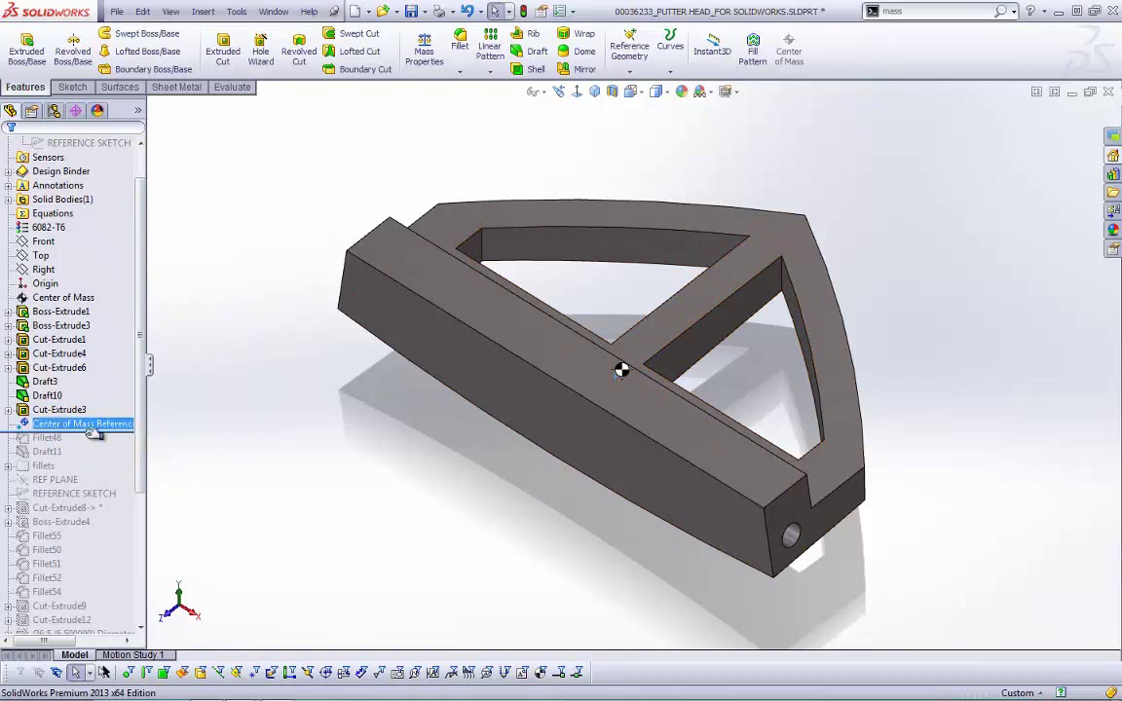
- Roll the putter head forward to the end of its history and move the Center of Mass Reference Point directly after Boss-Extrude1
left_click_drag(93, 434, 95, 628)
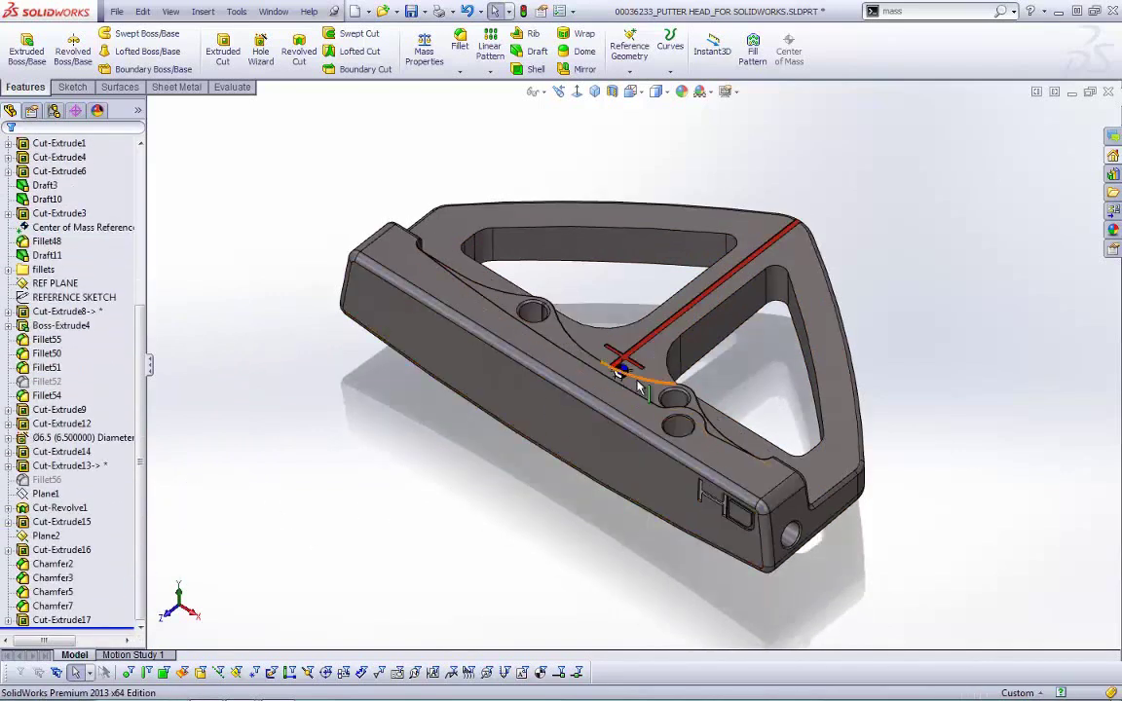
scroll(107, 346, "up", 3)
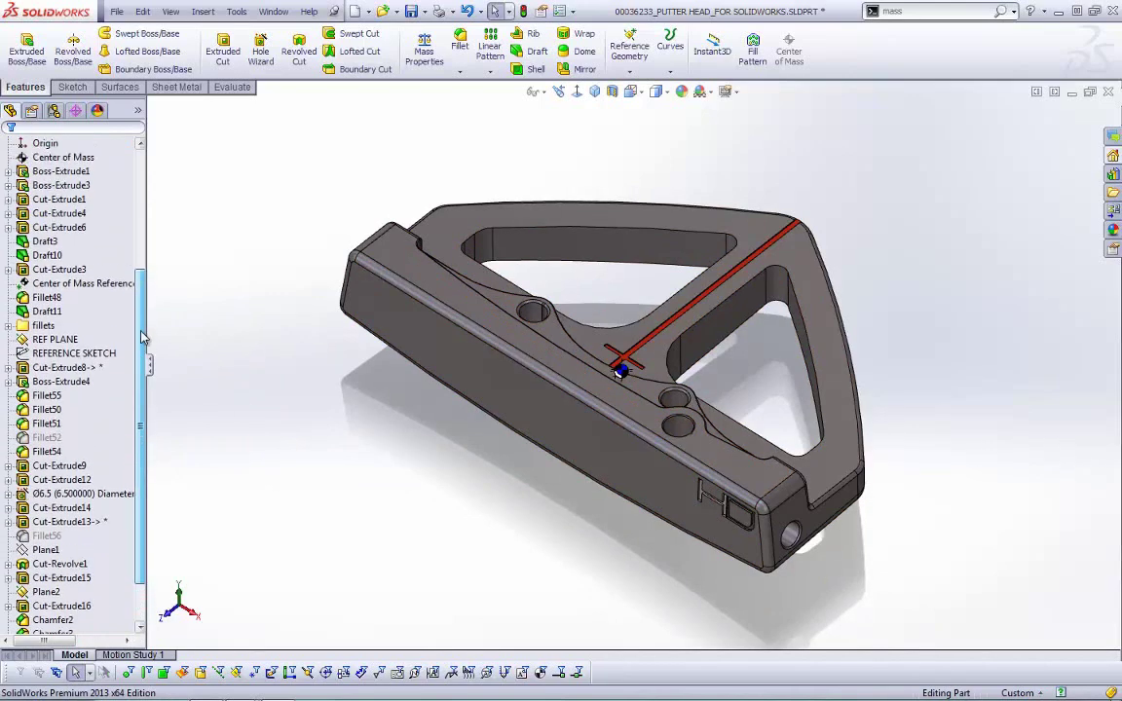
left_click(101, 356)
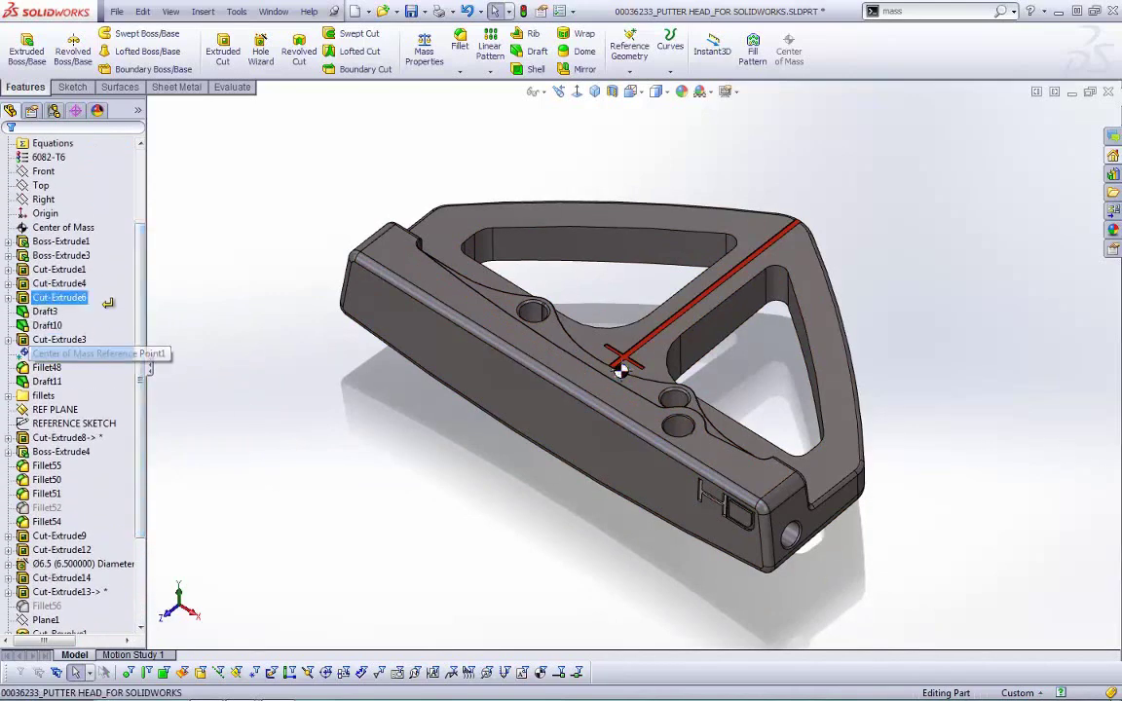
left_click(86, 241, "ctrl")
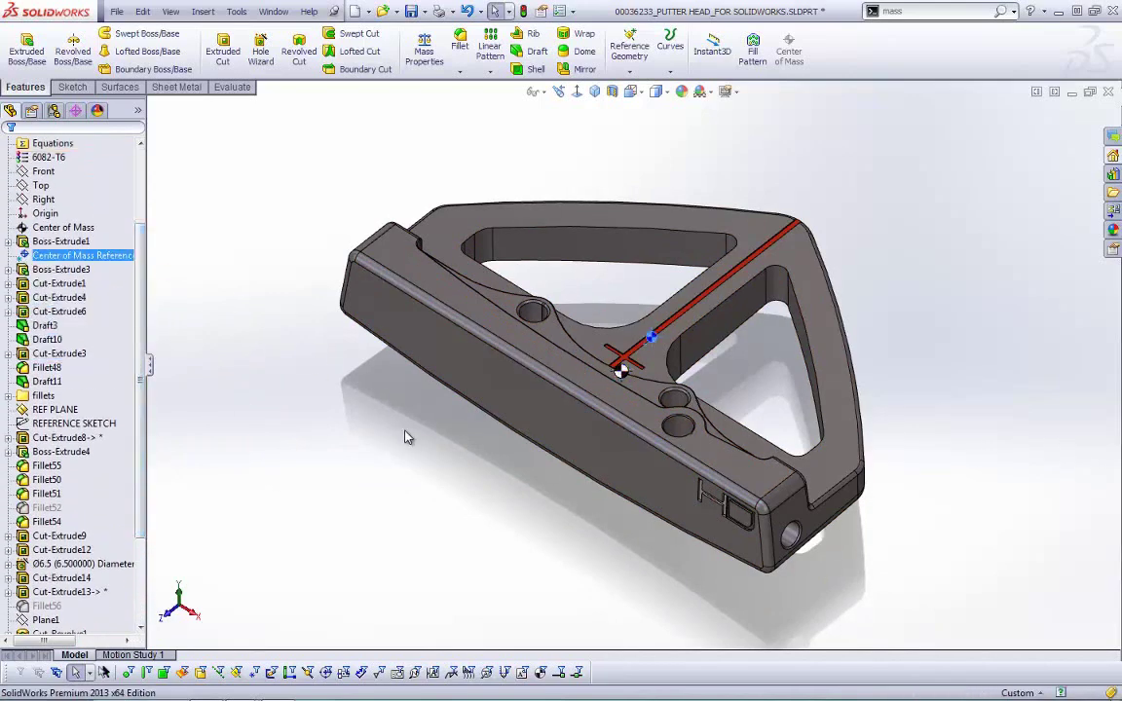
left_click(85, 245)
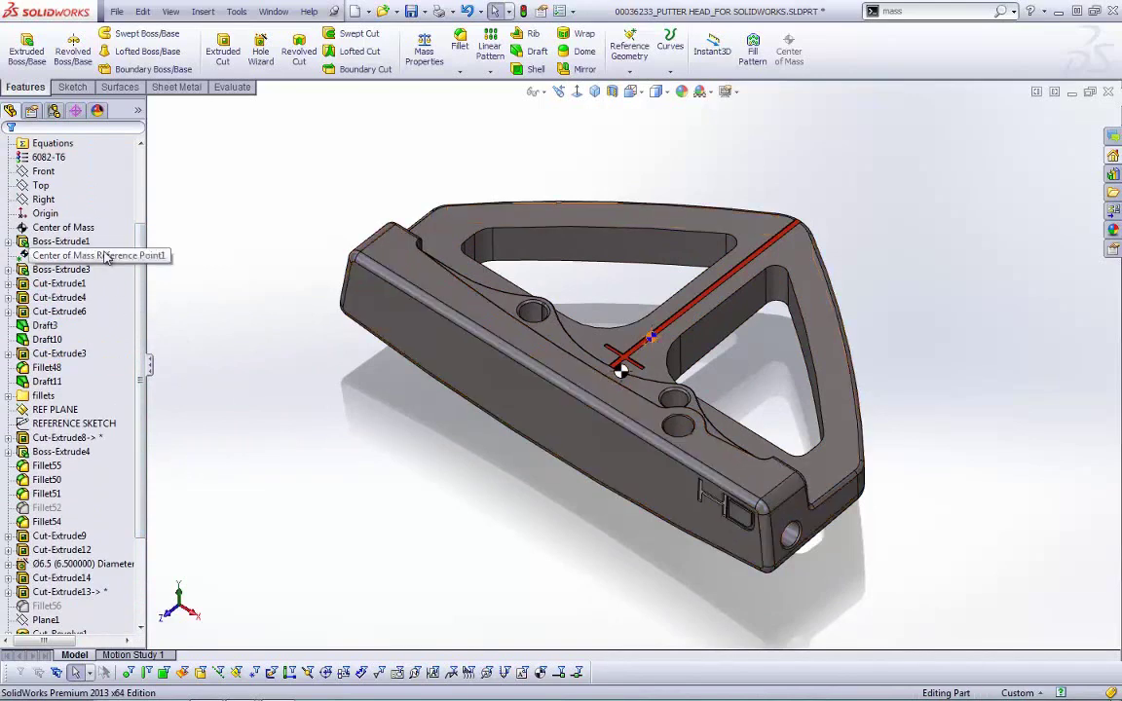
- Measure the distance between the Center of Mass Reference Point and the final Center of Mass marker near the red cross
scroll(643, 362, "down", 5)
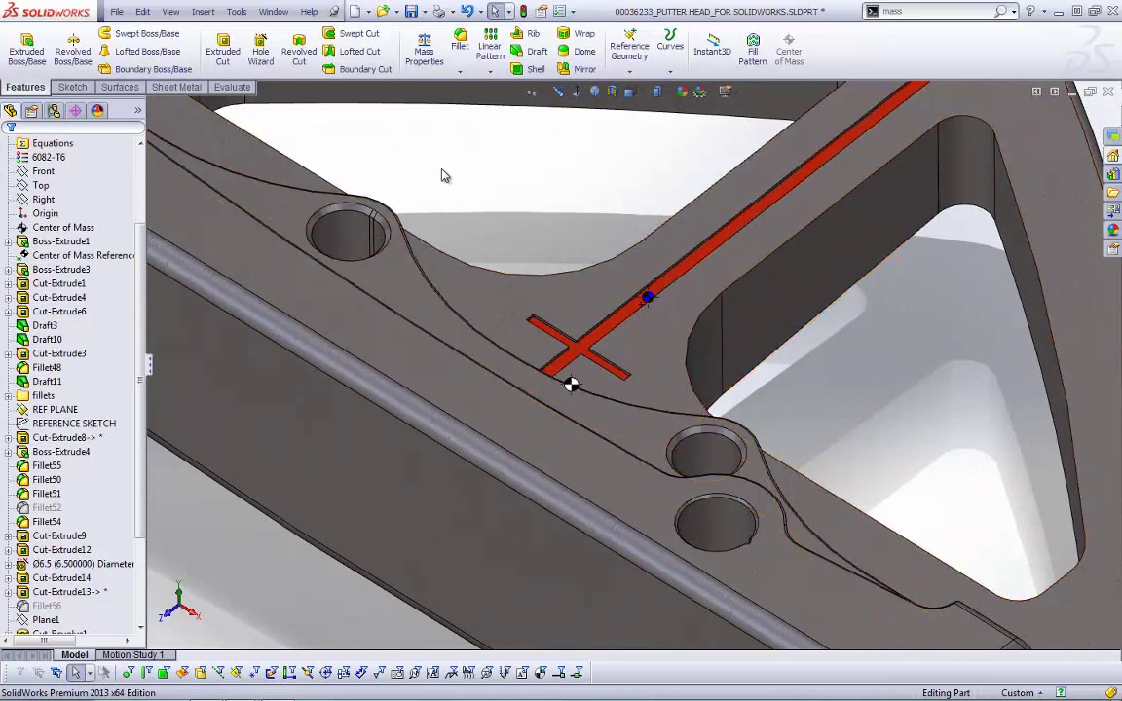
right_click_drag(444, 189, 556, 201)
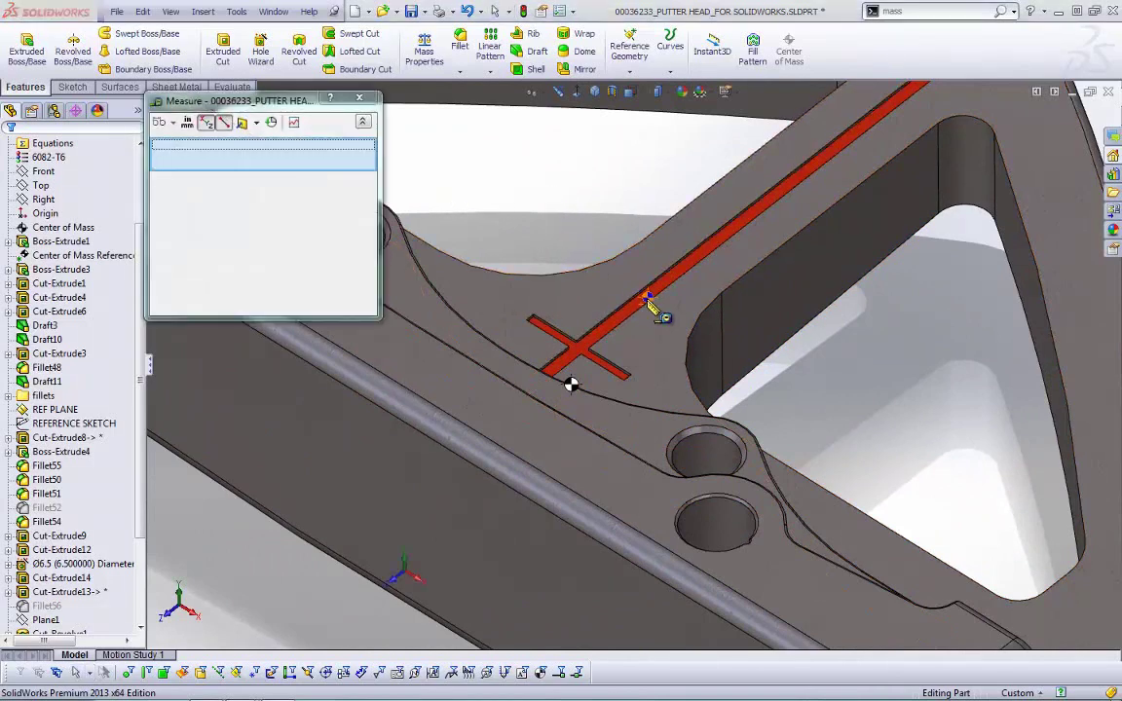
left_click(649, 299)
left_click(571, 385)
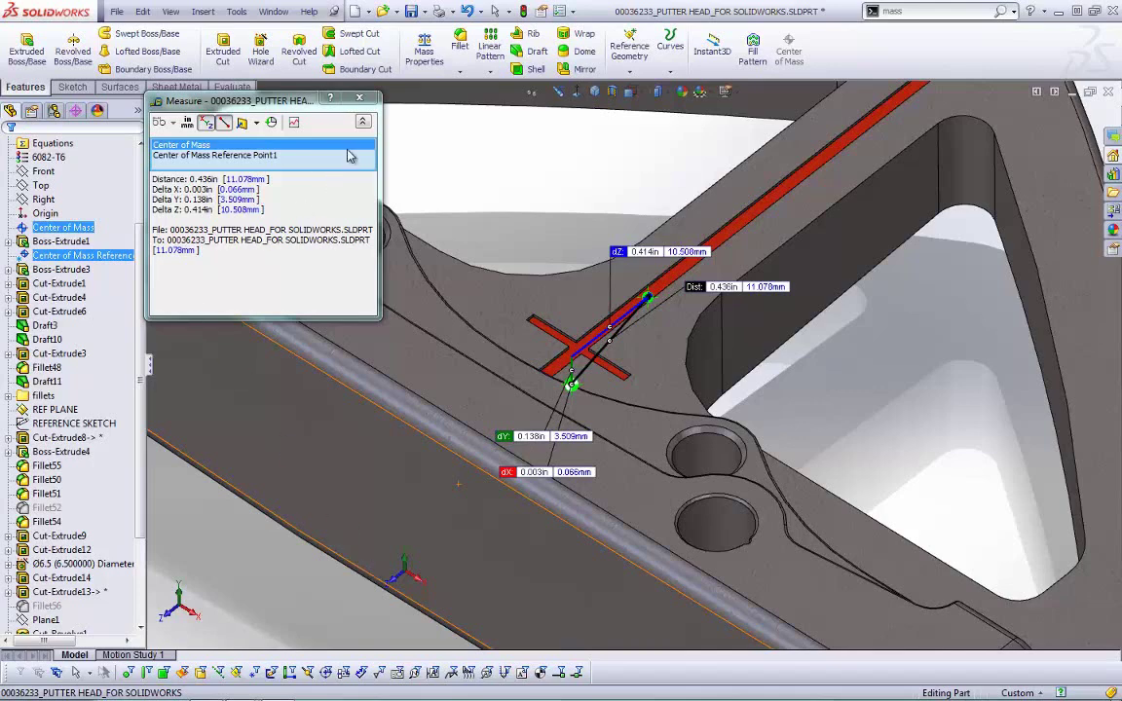
left_click(358, 97)
- Move the Center of Mass Reference Point down the feature history to directly after Draft10
scroll(418, 446, "up", 8)
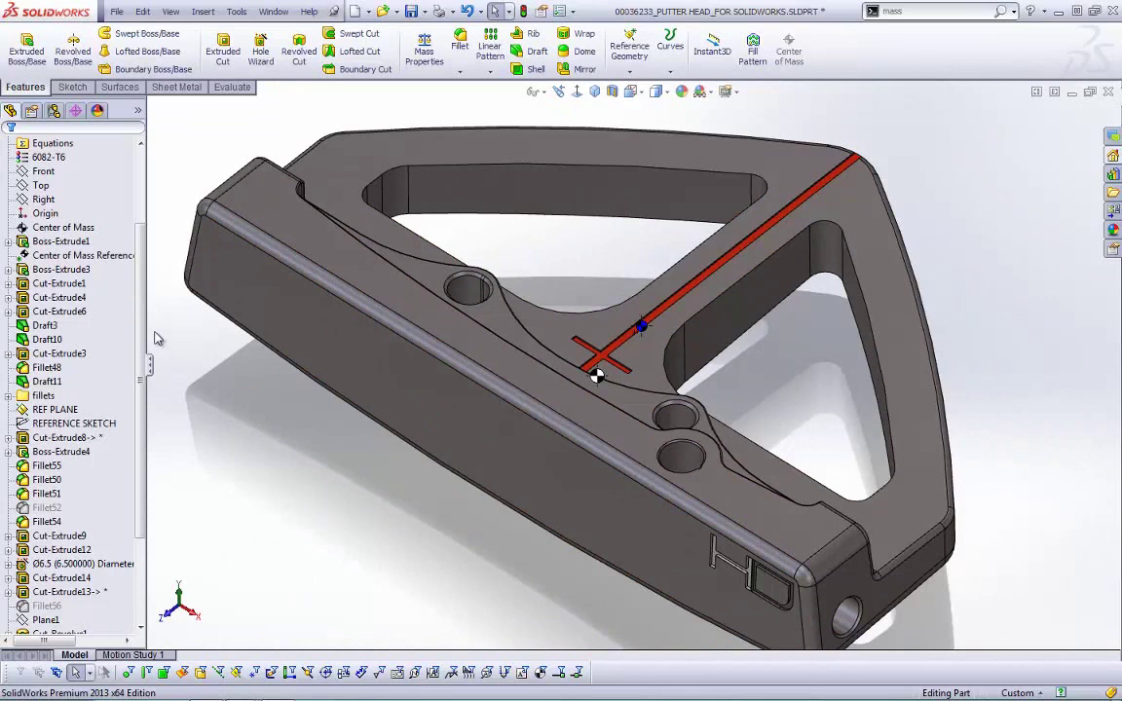
left_click_drag(91, 255, 92, 337)
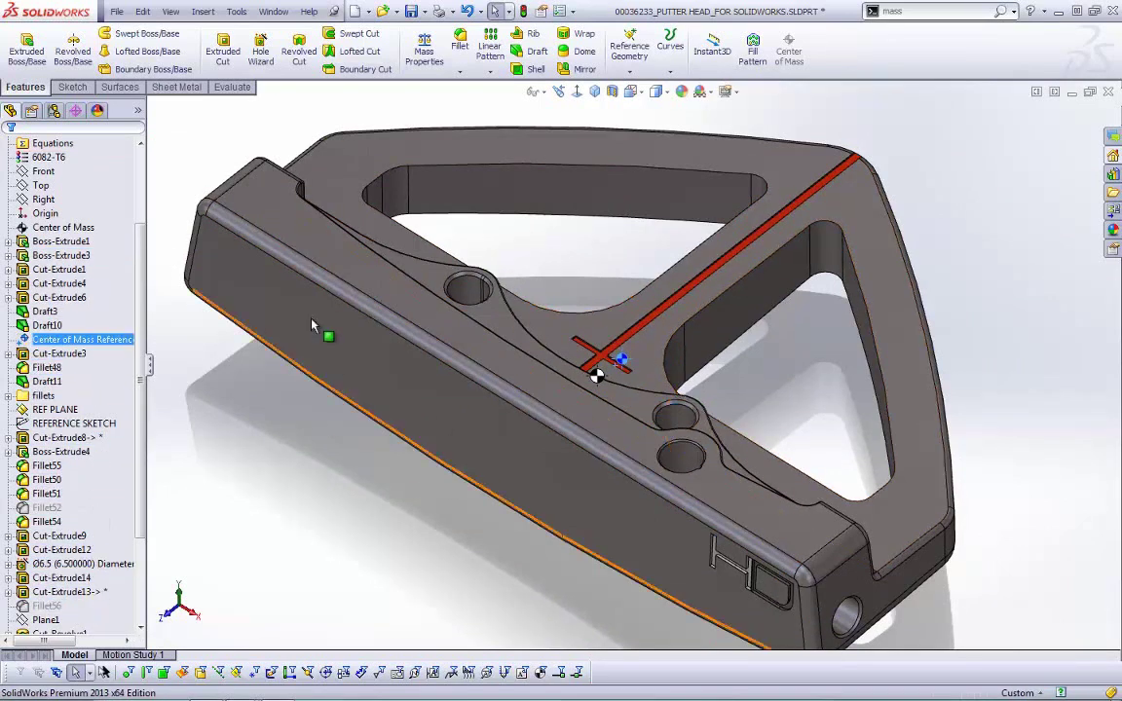
left_click(406, 572)
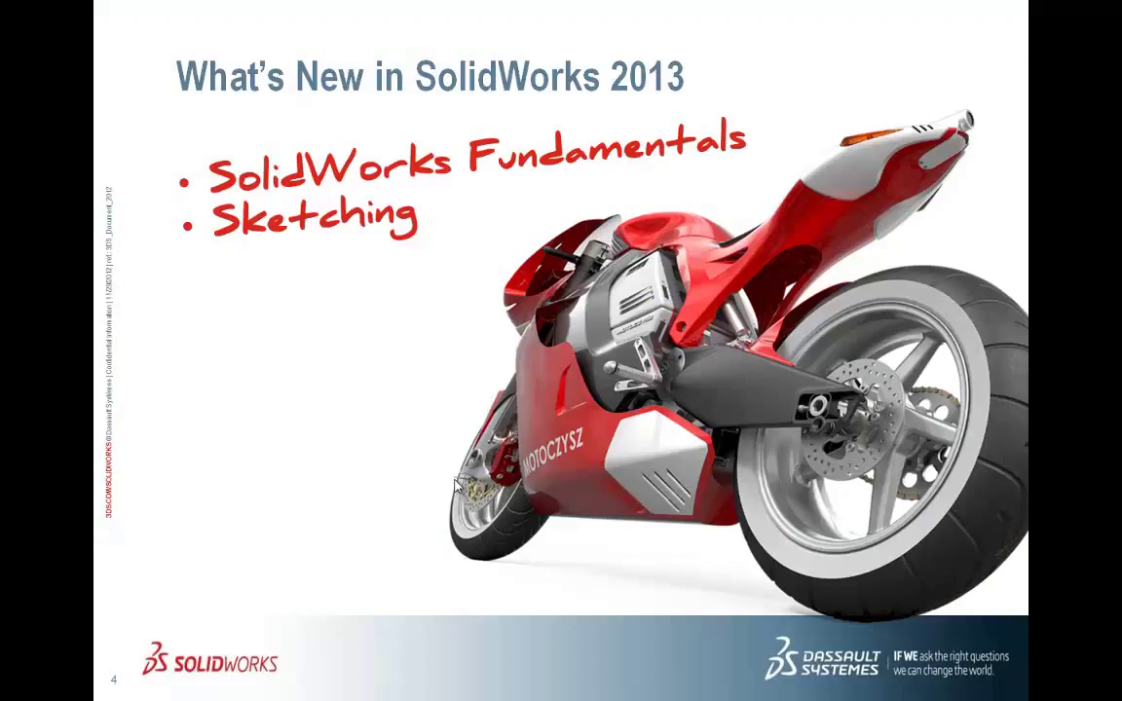
- Switch from the slides back to SolidWorks, open the recent part Conics B52.SLDPRT and edit Sketch1
key("alt+Tab")
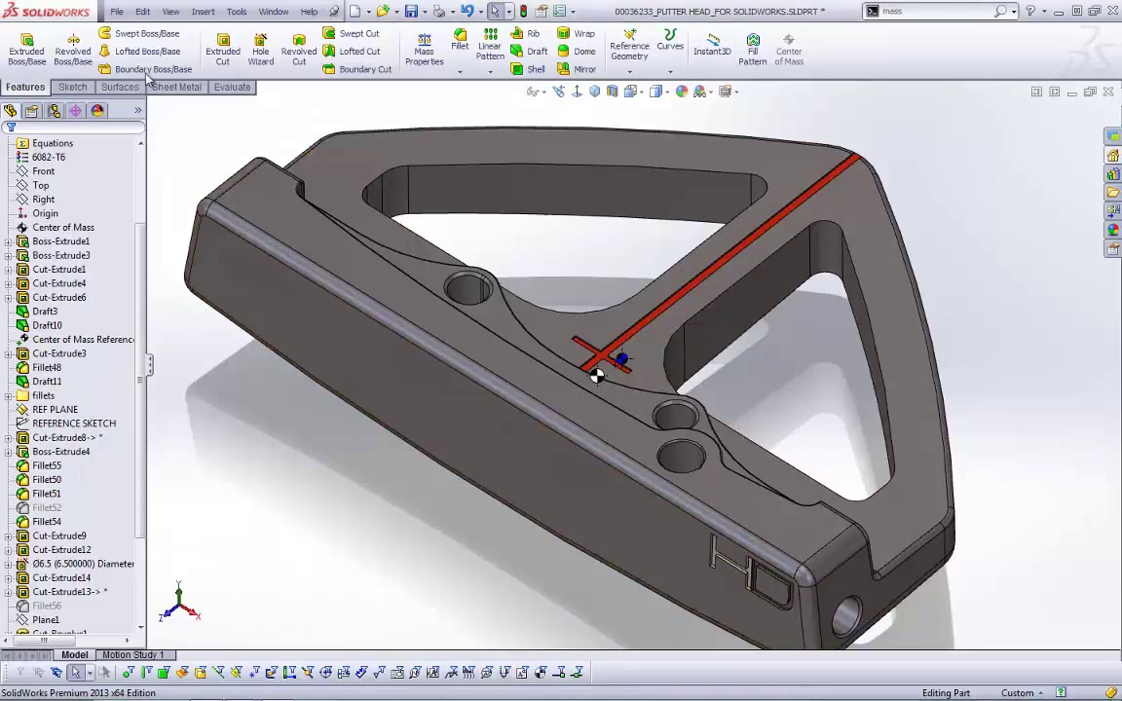
left_click(116, 10)
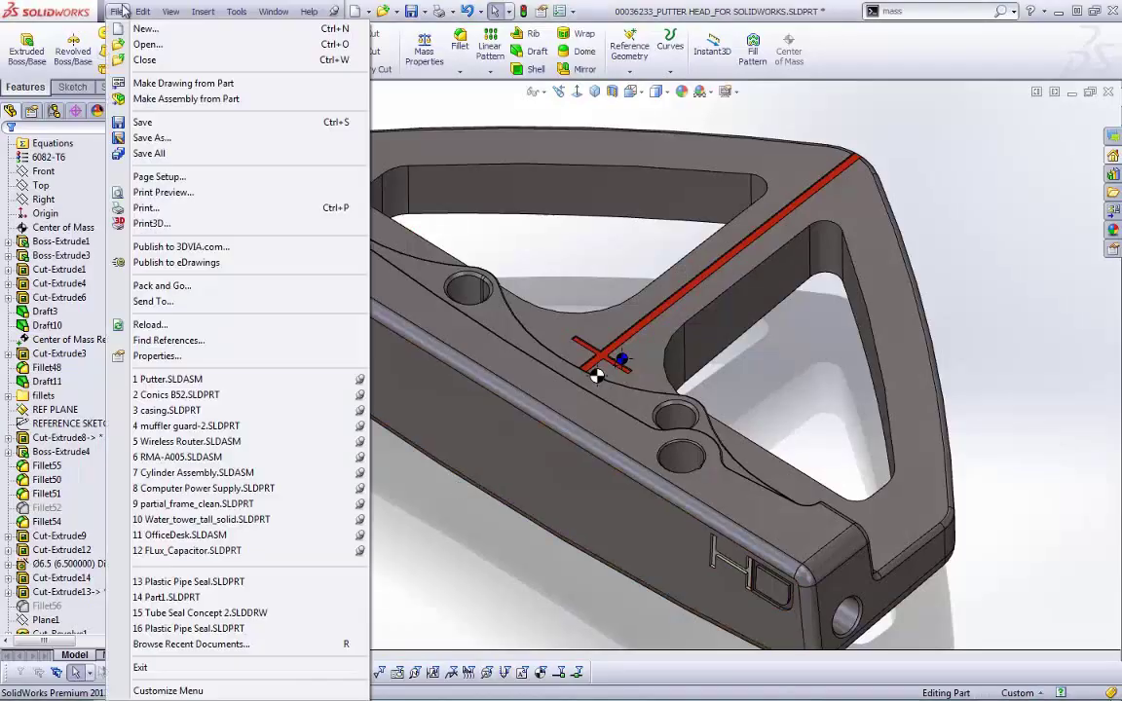
left_click(156, 394)
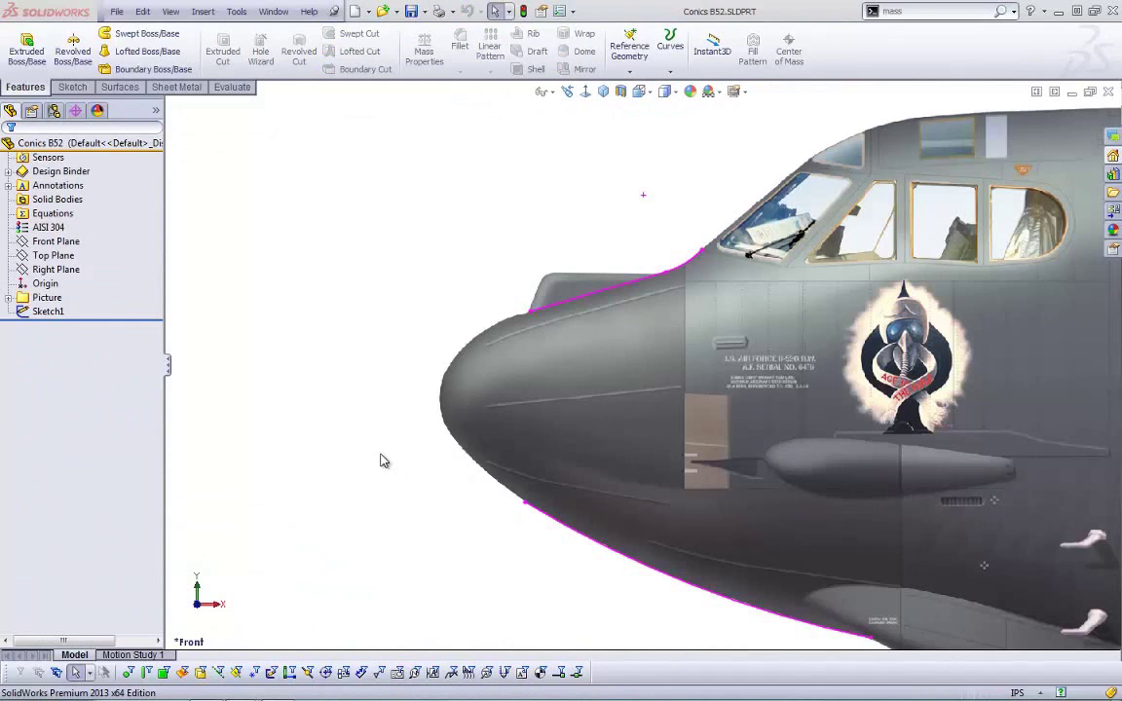
right_click(49, 310)
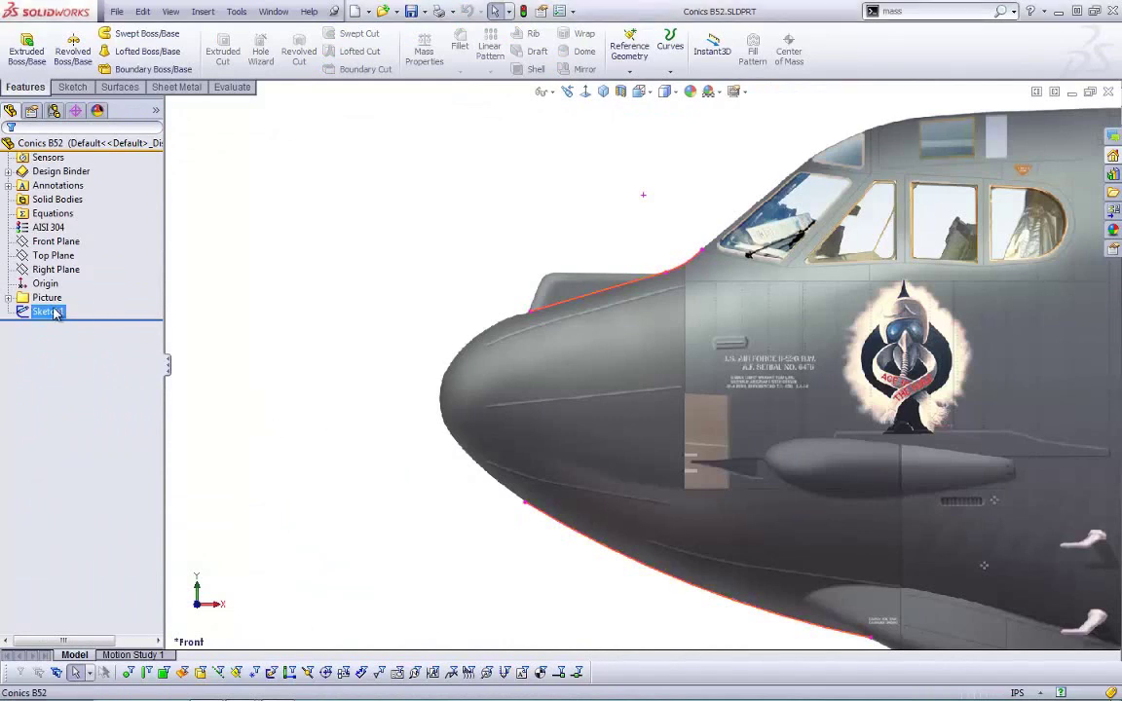
left_click(89, 267)
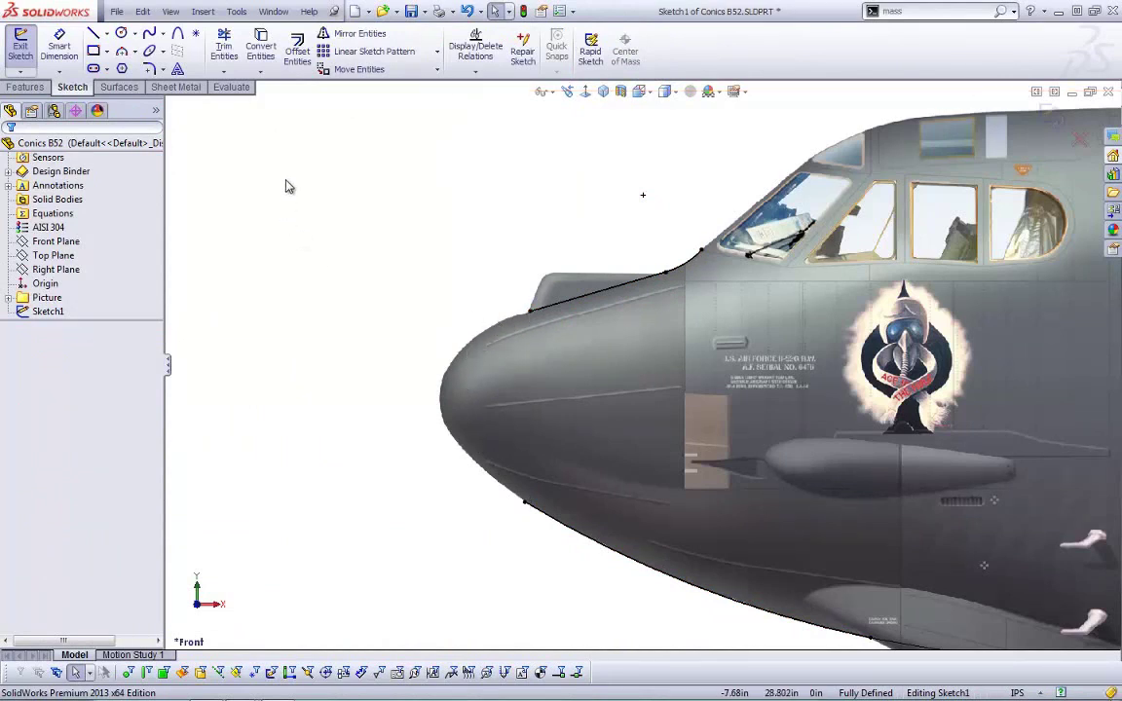
- Trace the aircraft's nose with a multi-point spline from the front end of the upper line to the front end of the lower arc
left_click(149, 33)
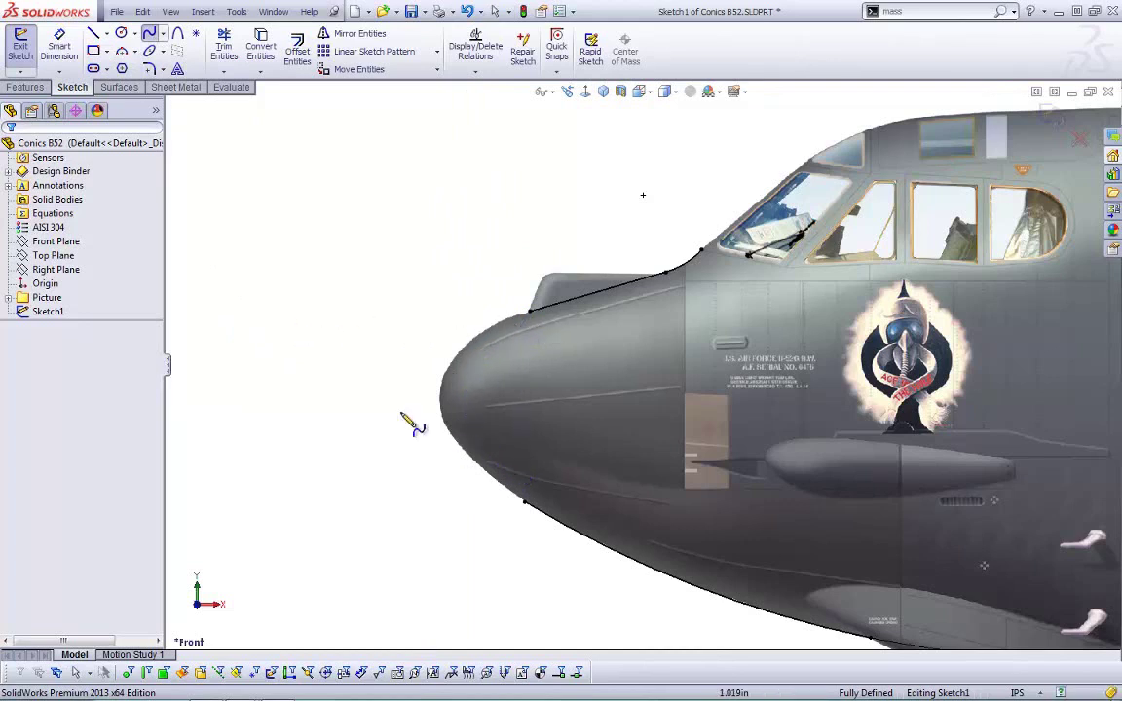
left_click(531, 314)
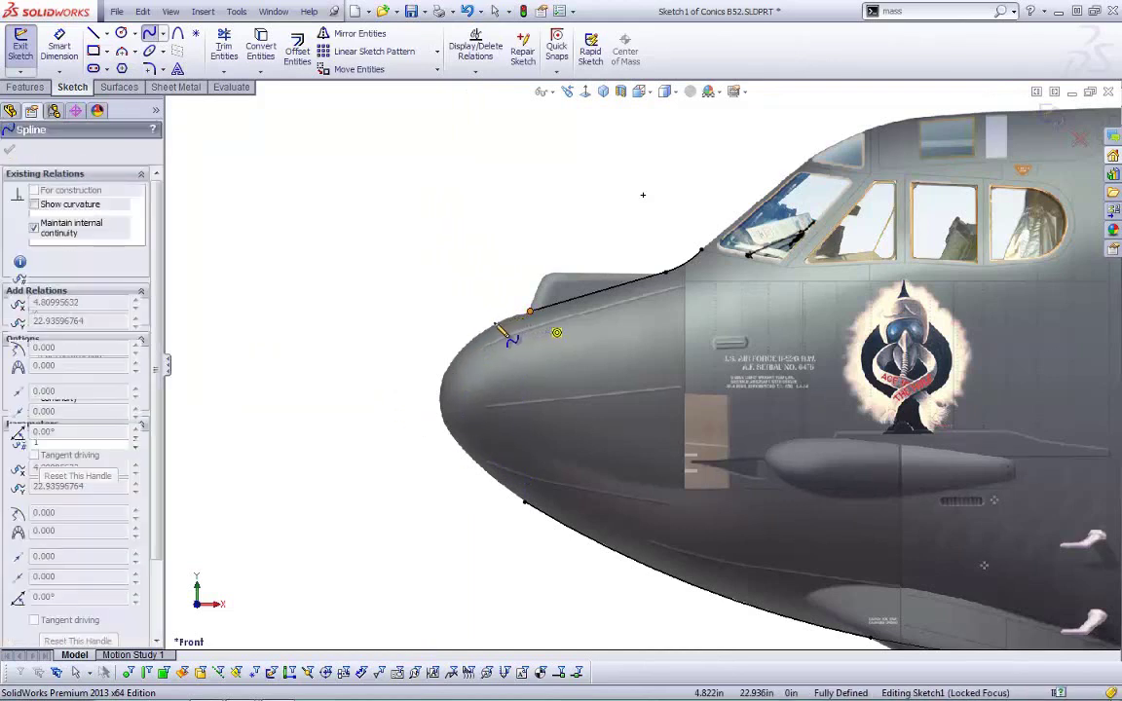
left_click(464, 348)
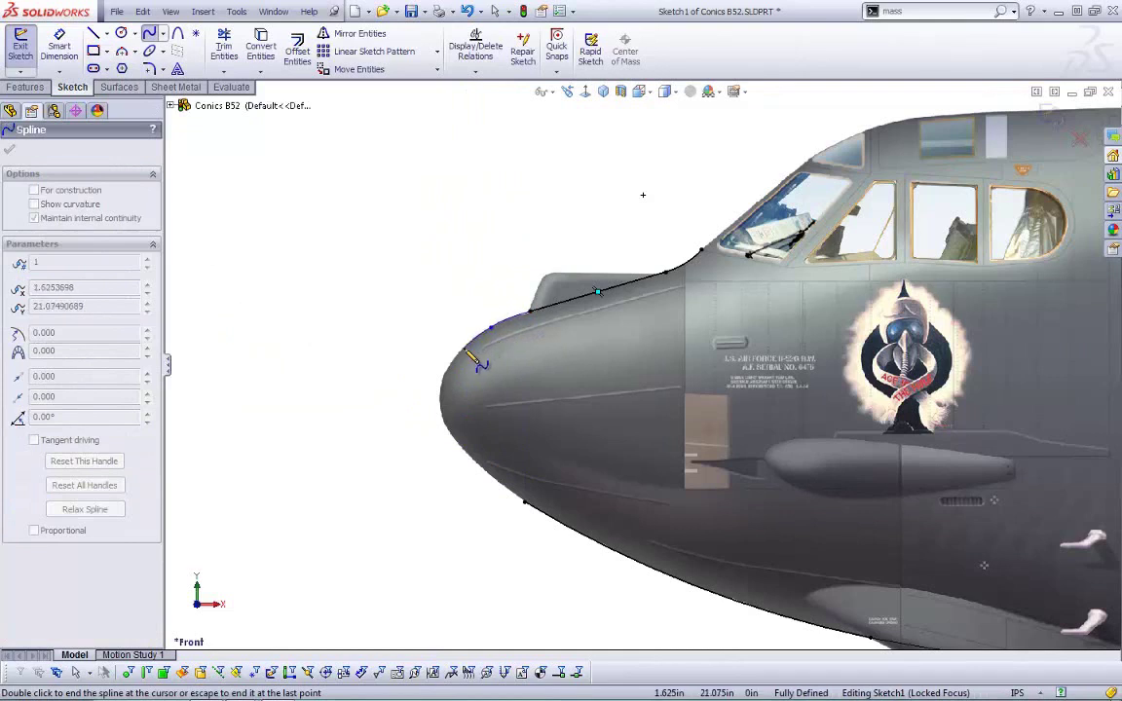
left_click(440, 386)
left_click(448, 432)
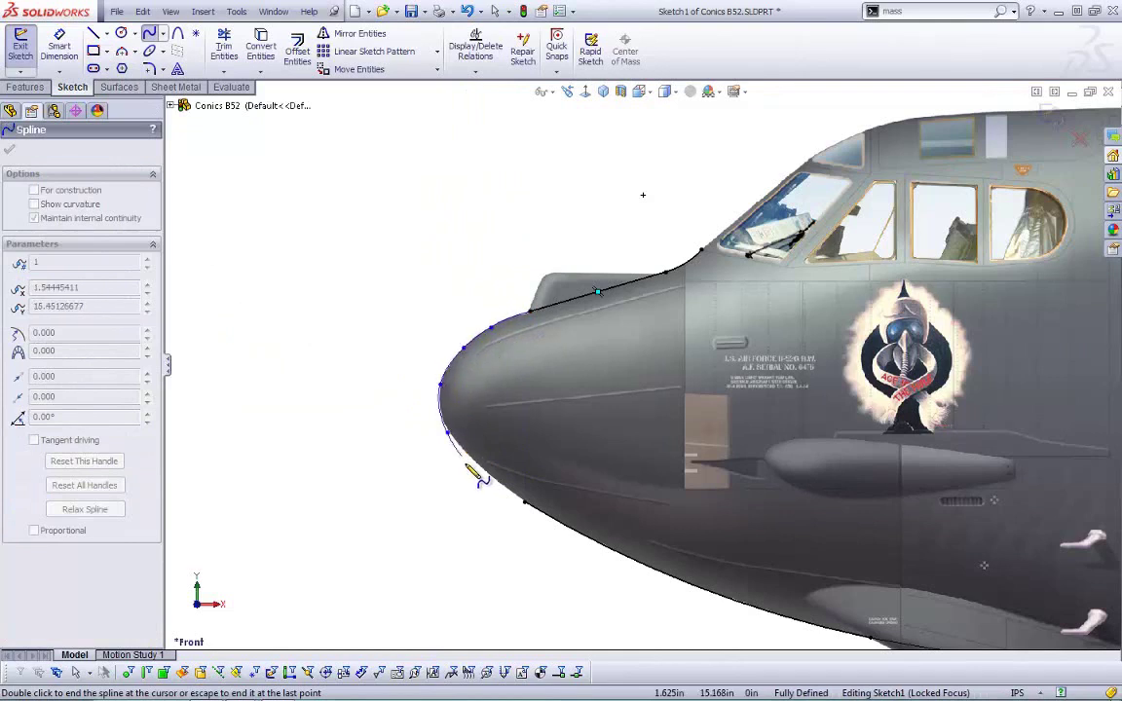
left_click(484, 469)
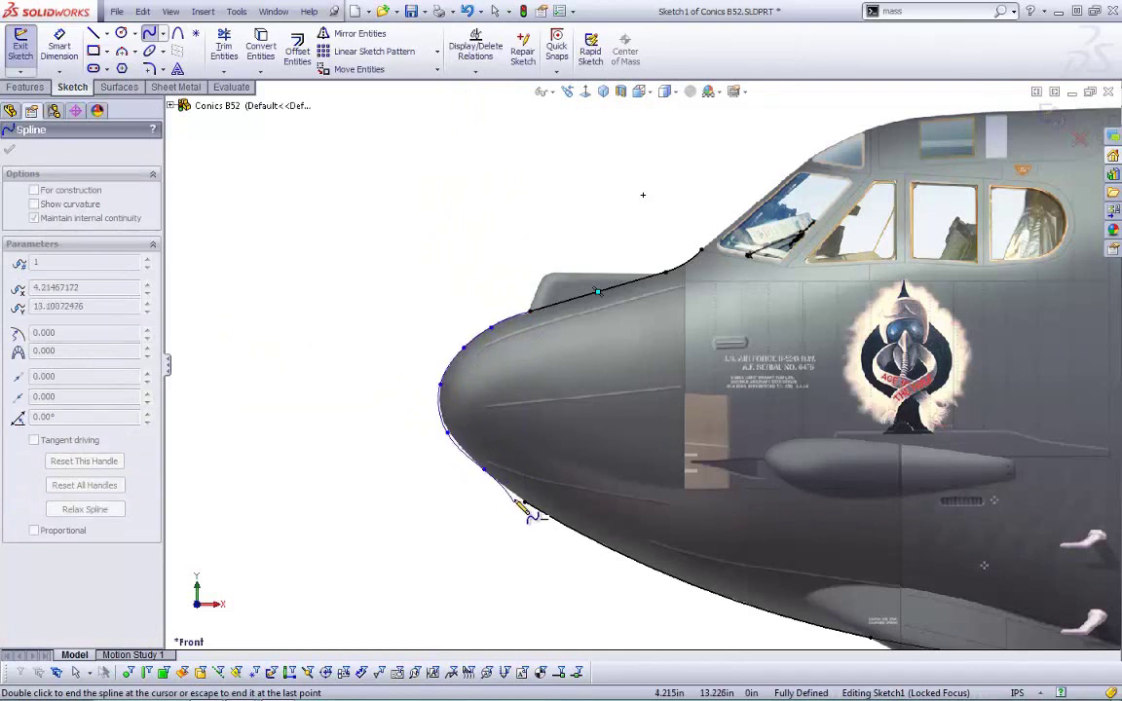
key("Escape")
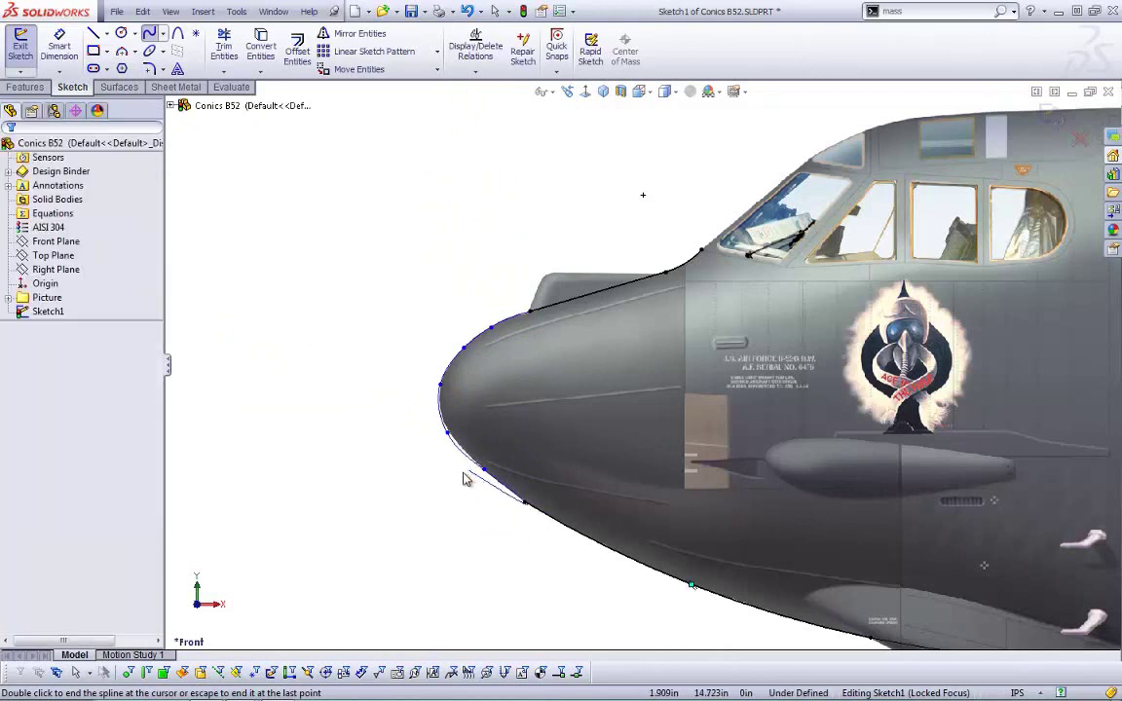
- Add Tangent relations between the nose spline and both the lower arc and the upper straight line
left_click(507, 494)
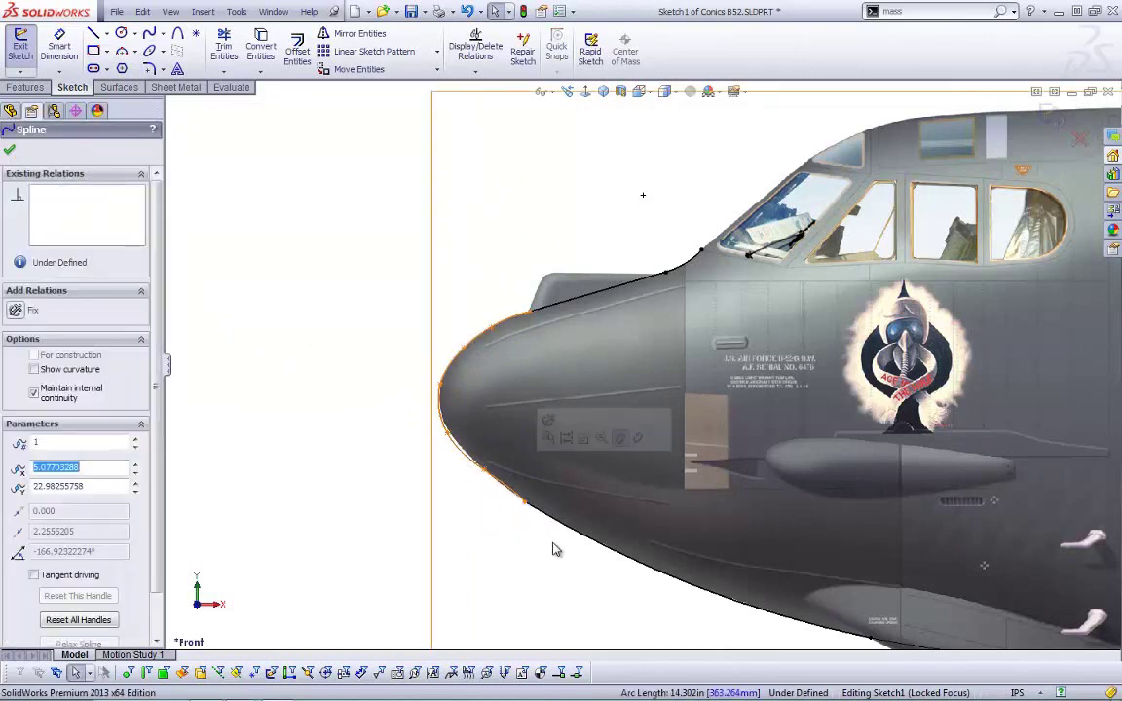
left_click(565, 531, "ctrl")
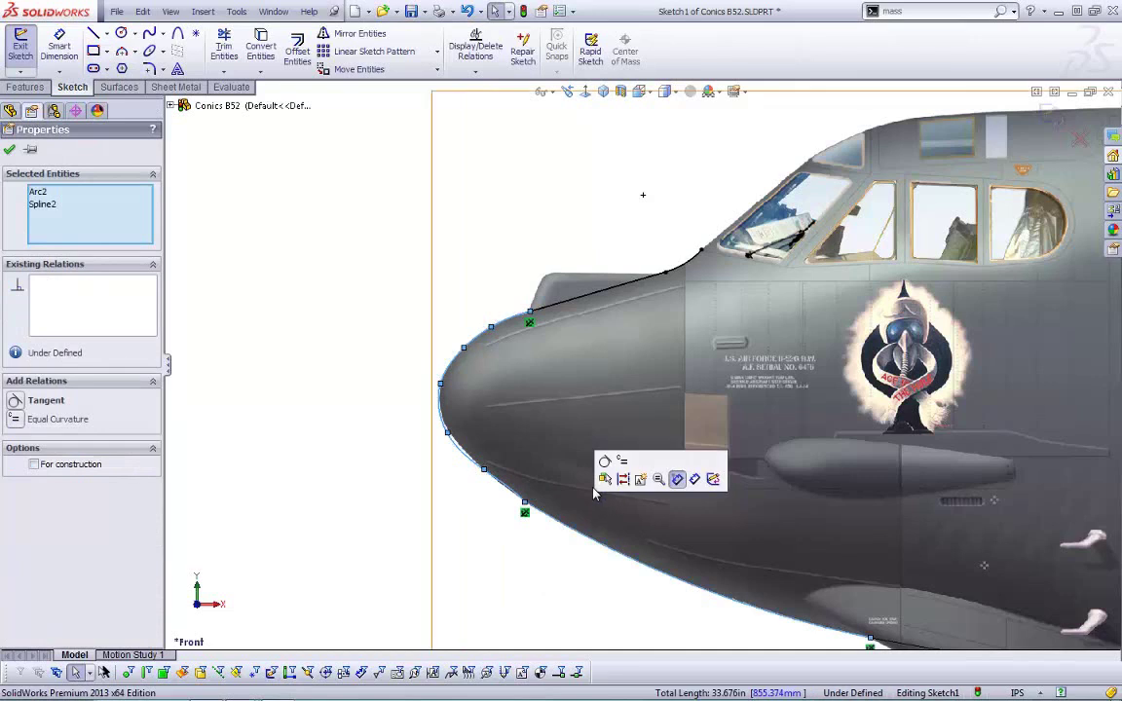
left_click(604, 464)
left_click(563, 315)
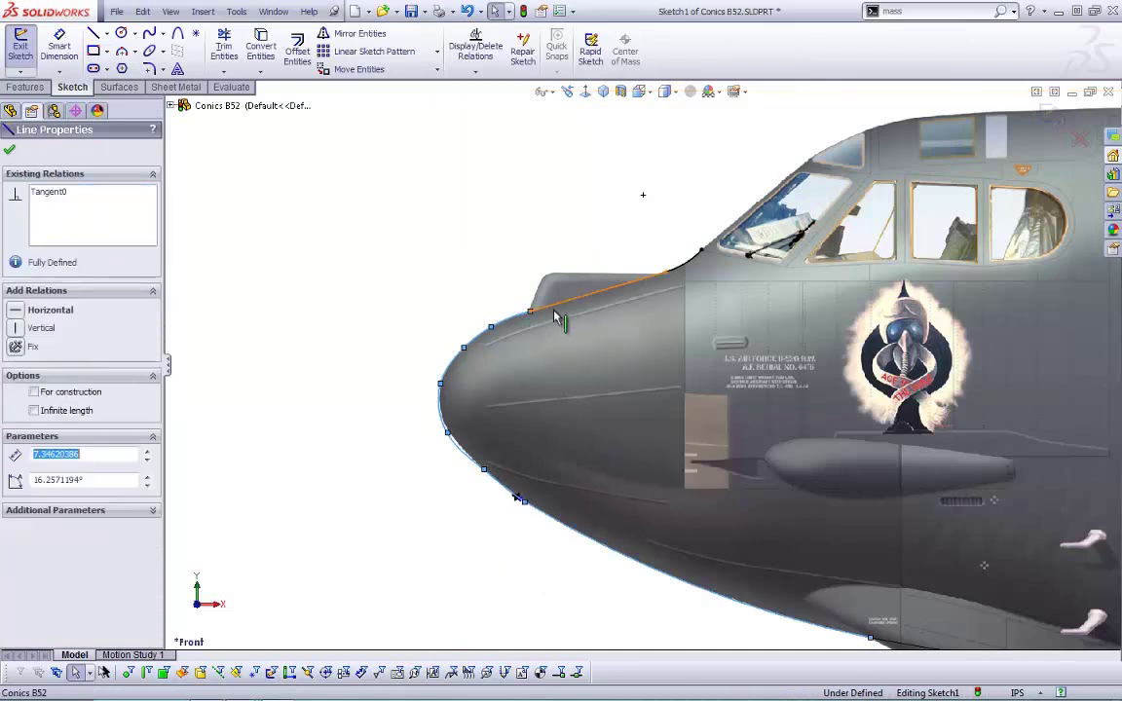
left_click(524, 324, "ctrl")
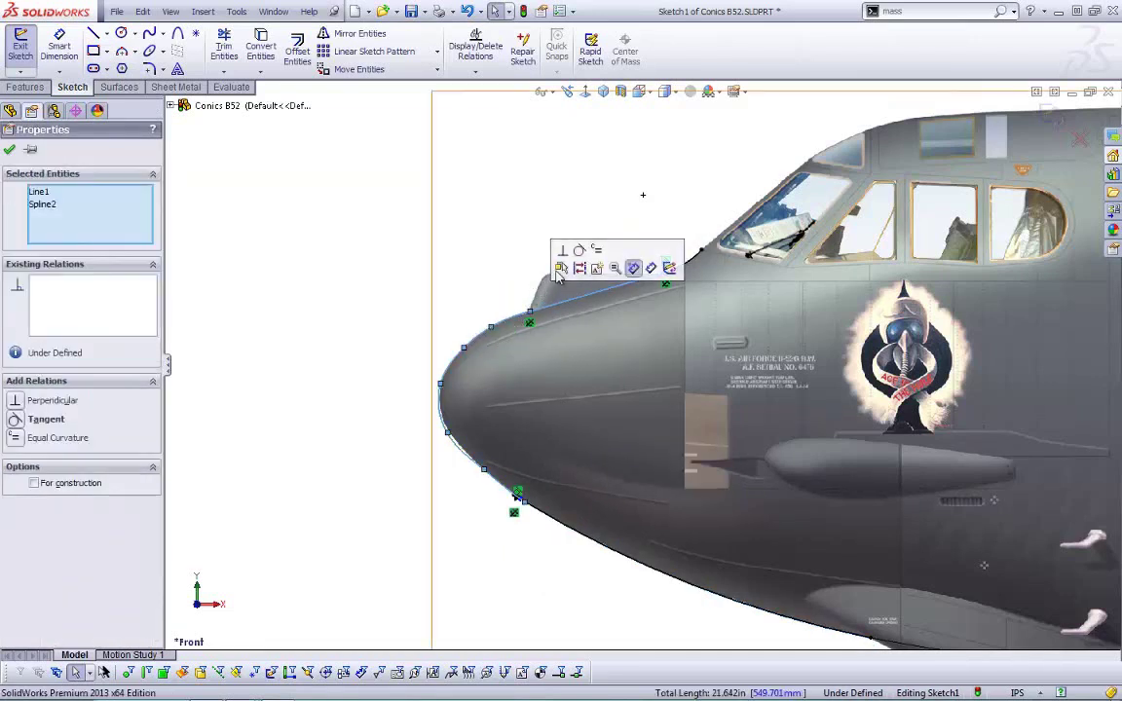
left_click(578, 250)
left_click(411, 488)
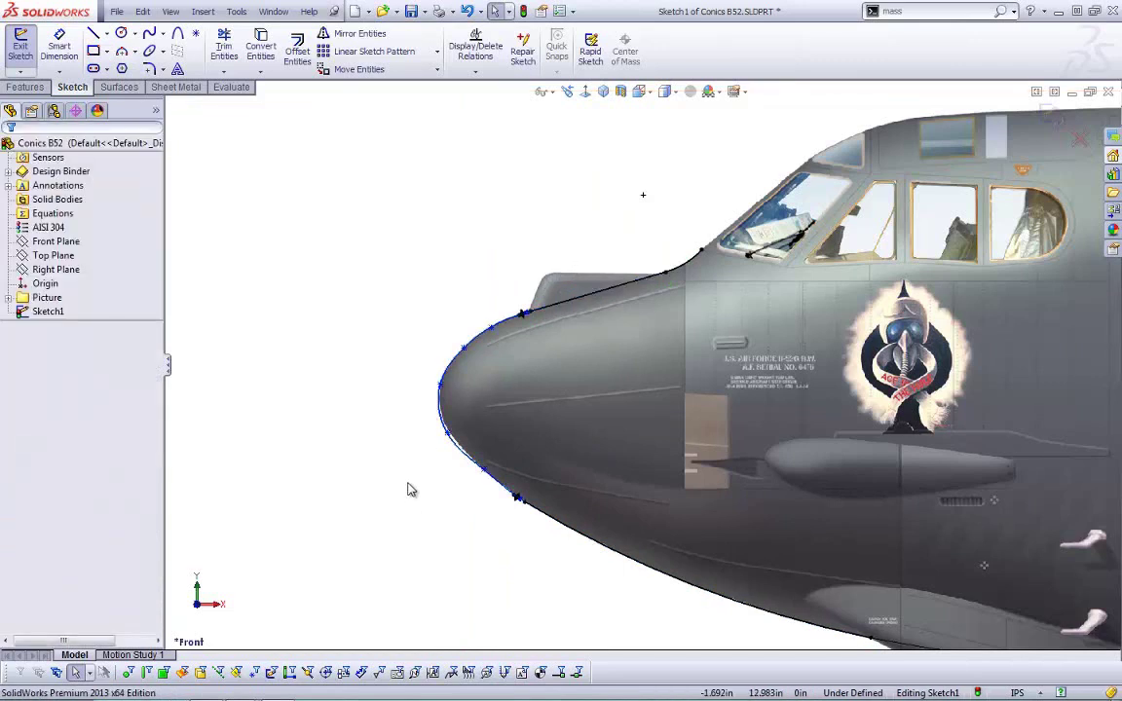
- Show the curvature combs of the nose spline
scroll(477, 438, "down", 3)
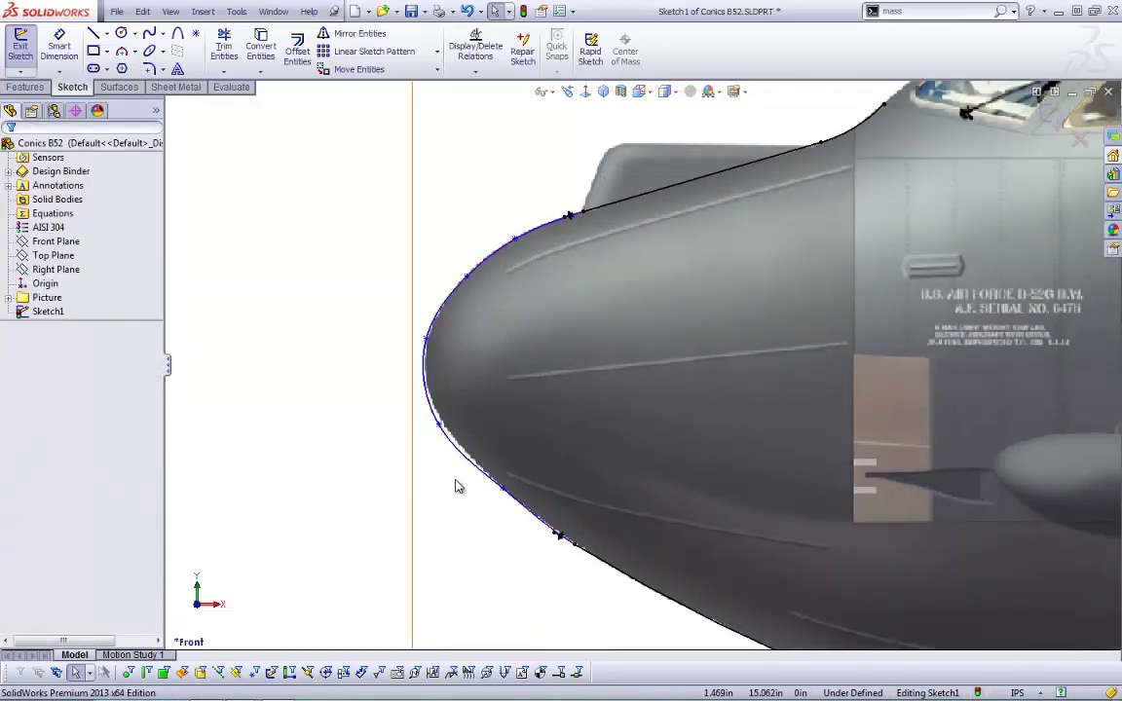
left_click(448, 441)
right_click(448, 442)
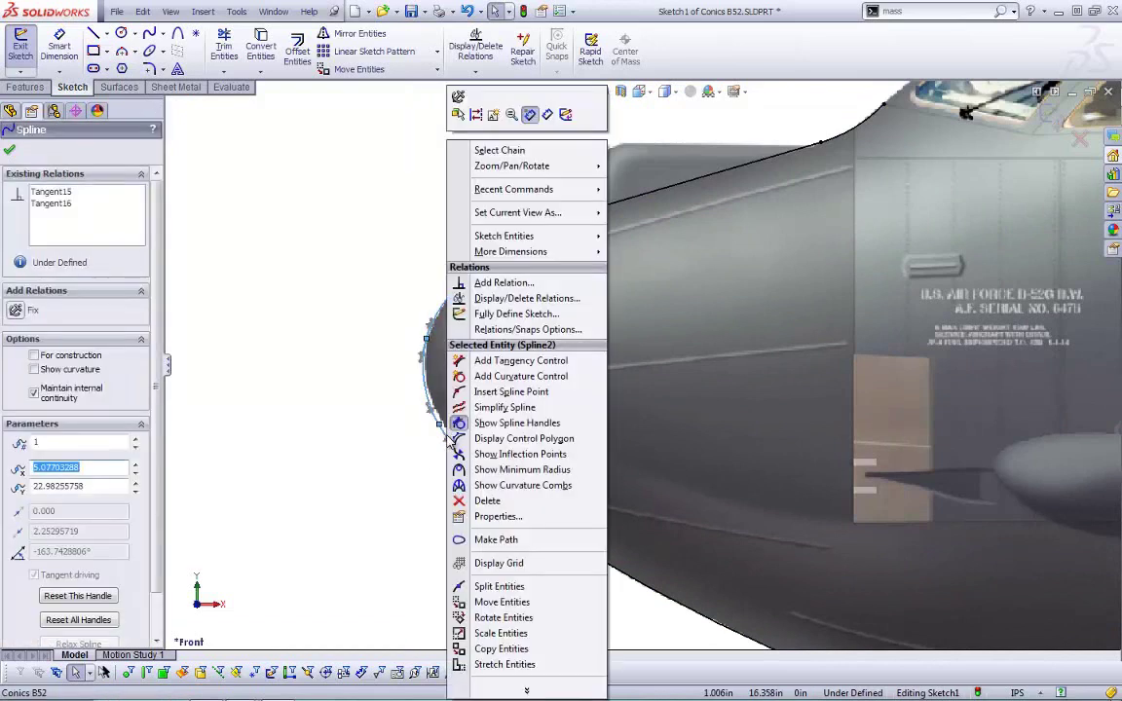
left_click(517, 492)
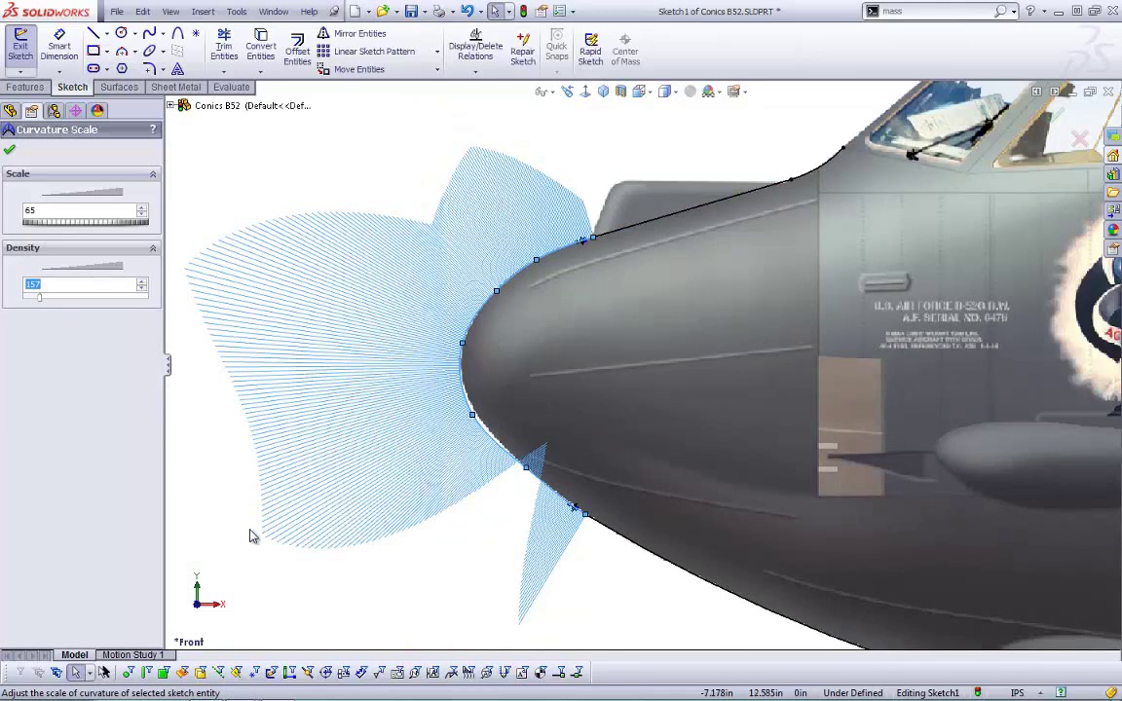
- Reposition the nose spline's points on the lower curve and the front tip to follow the aircraft outline more closely
scroll(507, 473, "down", 3)
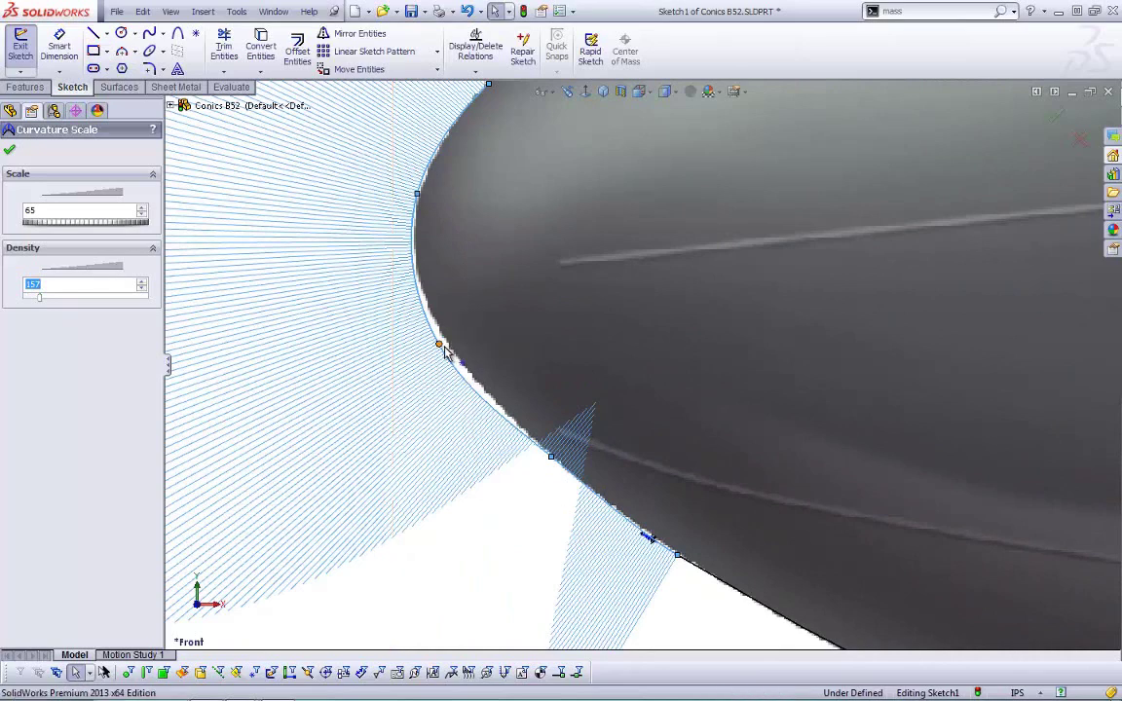
left_click_drag(440, 347, 463, 364)
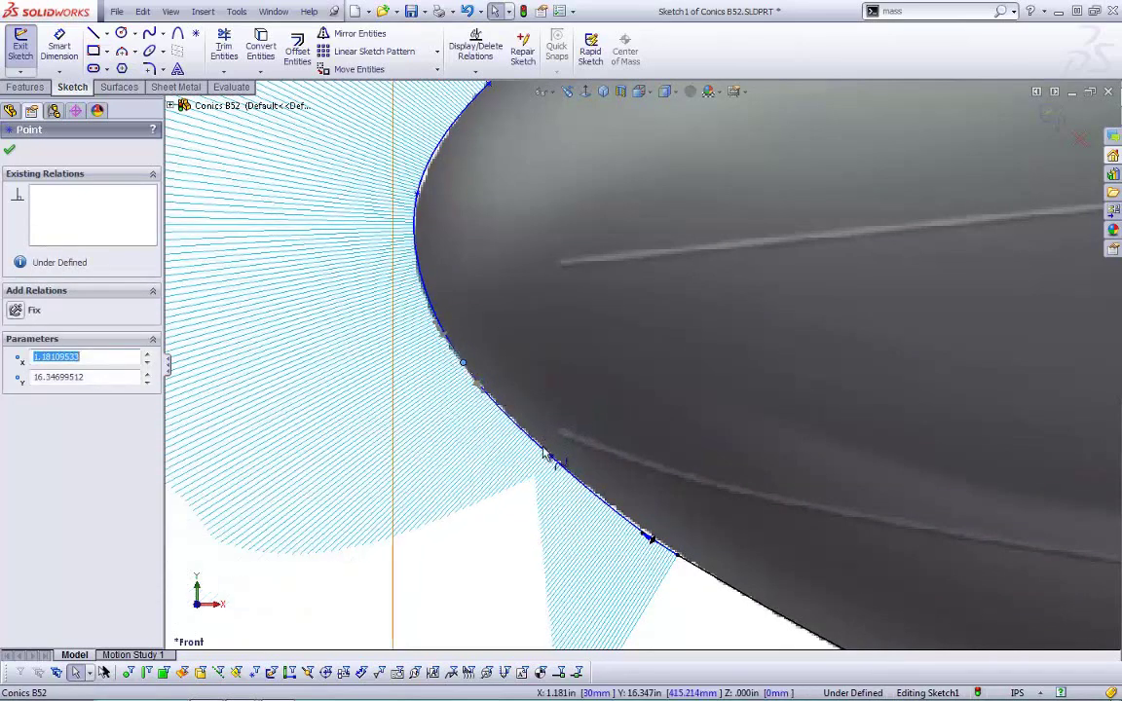
left_click_drag(543, 452, 585, 505)
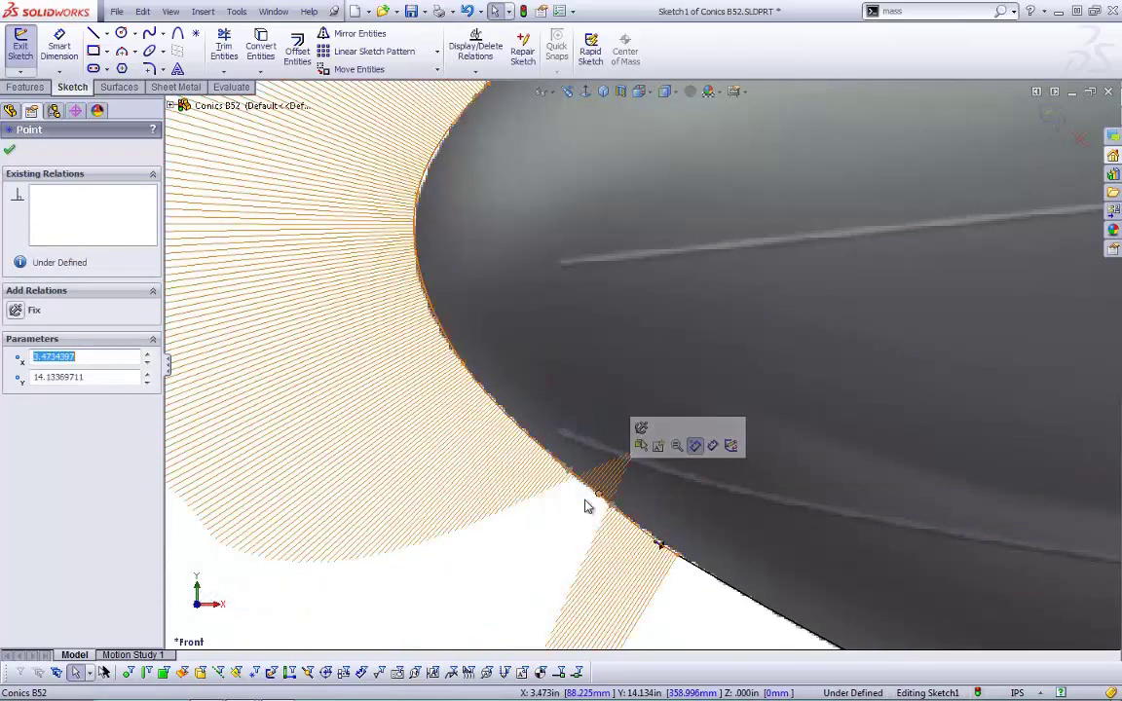
scroll(585, 506, "up", 3)
mouse_move(540, 292)
left_mouse_down()
mouse_move(553, 326)
mouse_move(524, 292)
mouse_move(545, 297)
mouse_move(534, 297)
mouse_move(534, 326)
mouse_move(534, 304)
left_mouse_up()
- Delete the nose spline from Sketch1, leaving the gap between the upper line and the lower arc open
left_click(612, 462)
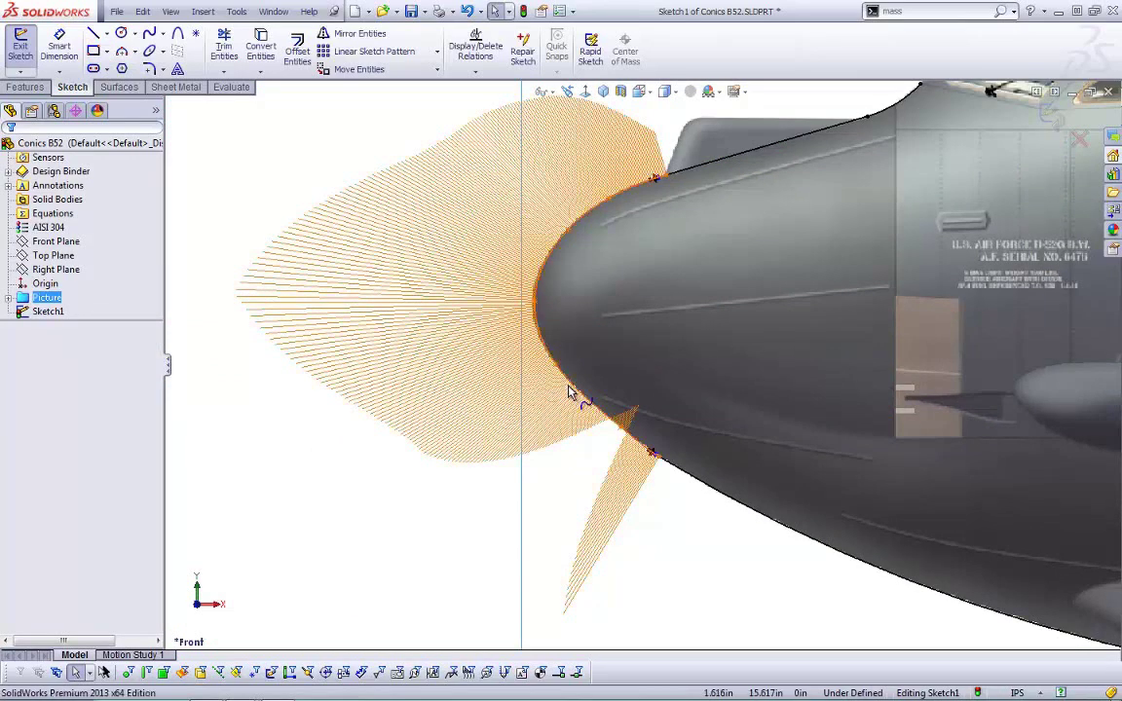
left_click(576, 395)
left_click(467, 368)
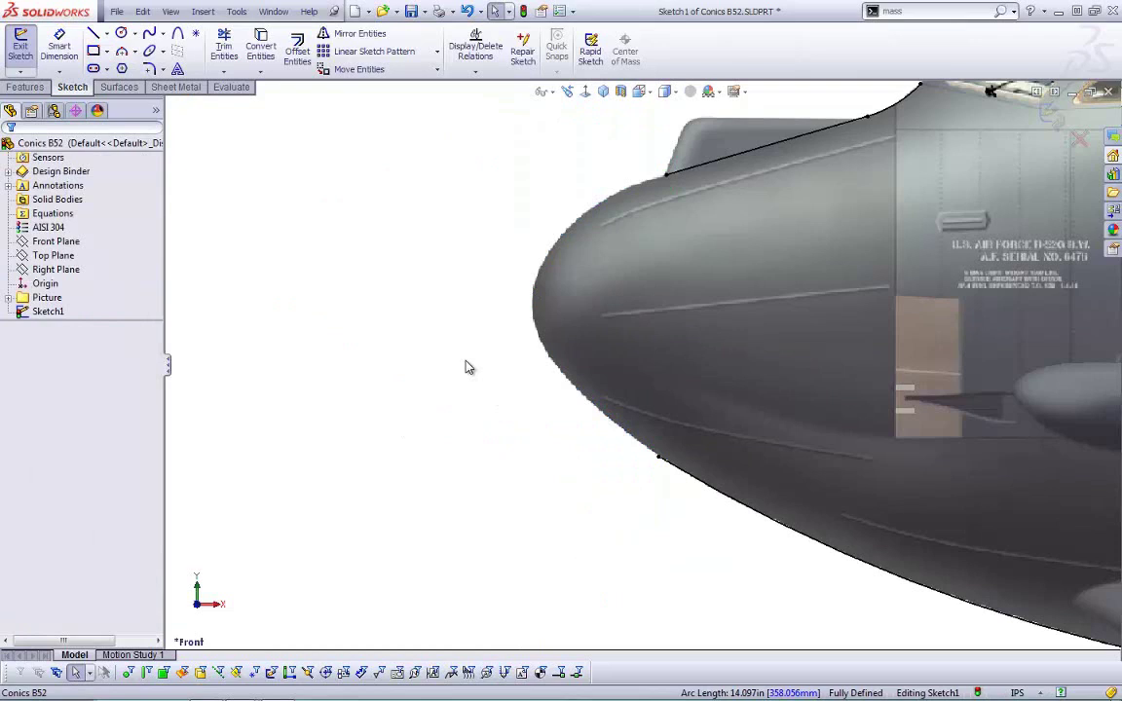
- Open the Conic_Sections.jpg reference image from the Design Binder and examine how the conic types section a cone
scroll(621, 284, "down", 3)
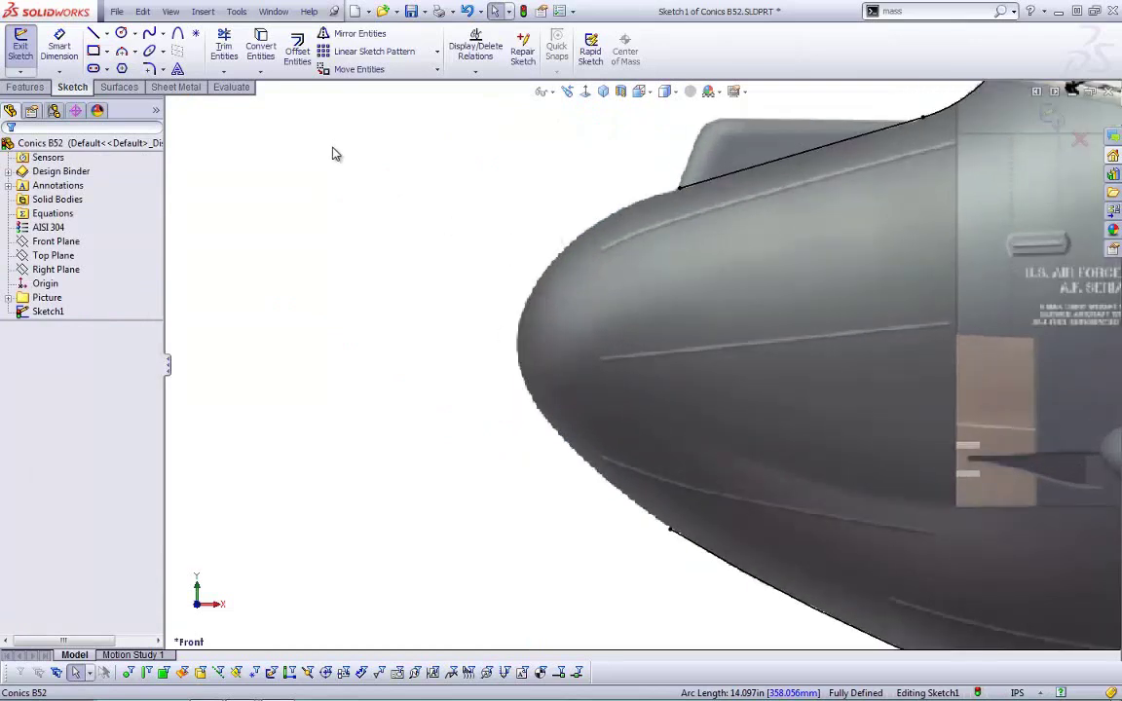
left_click(8, 172)
left_click(74, 200)
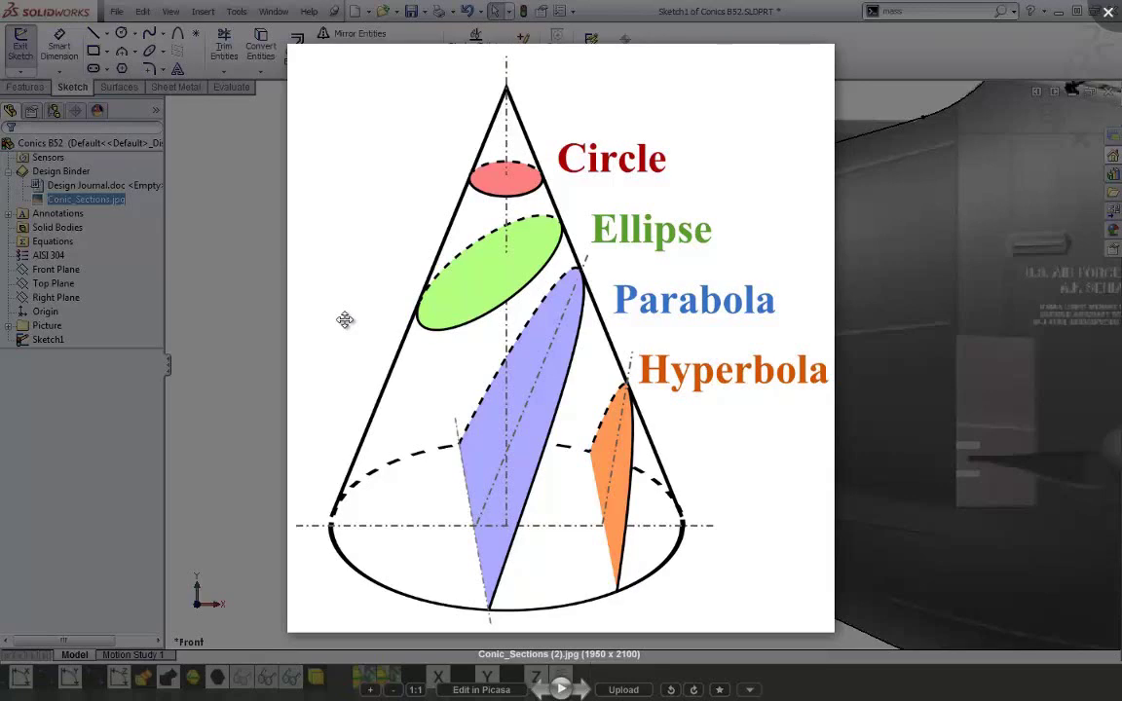
key("Escape")
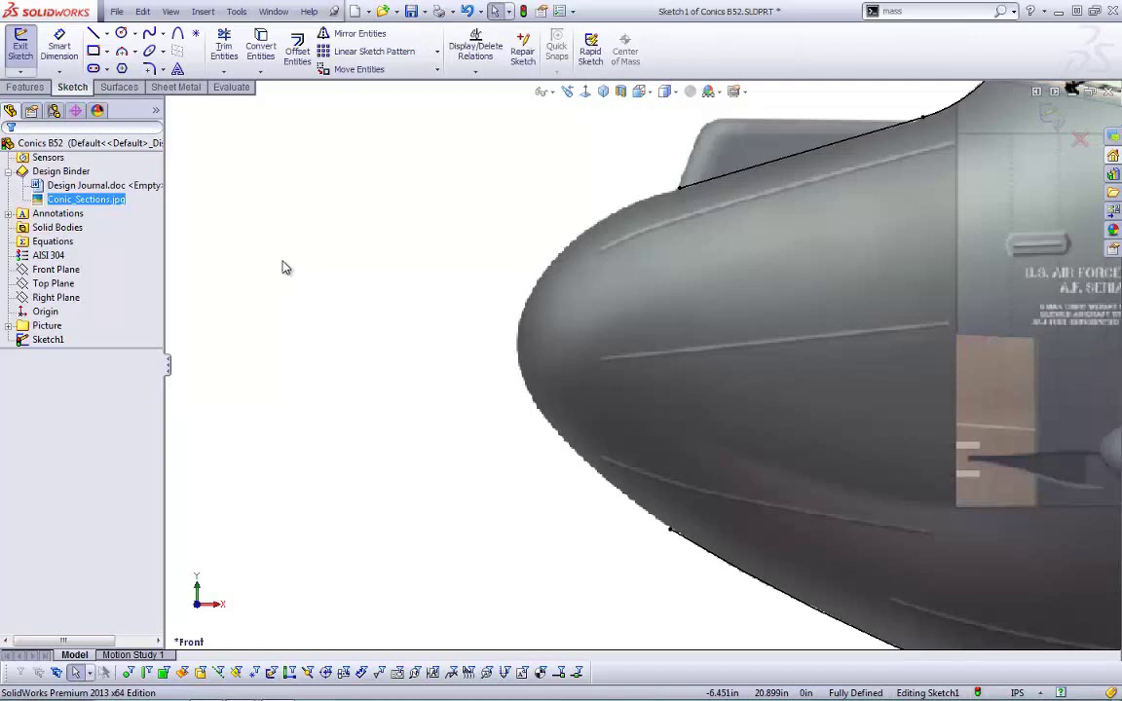
- Sketch a conic from the upper line's front end to the lower arc's end, apex at their tangent intersection, with rho about 0.42
key("s")
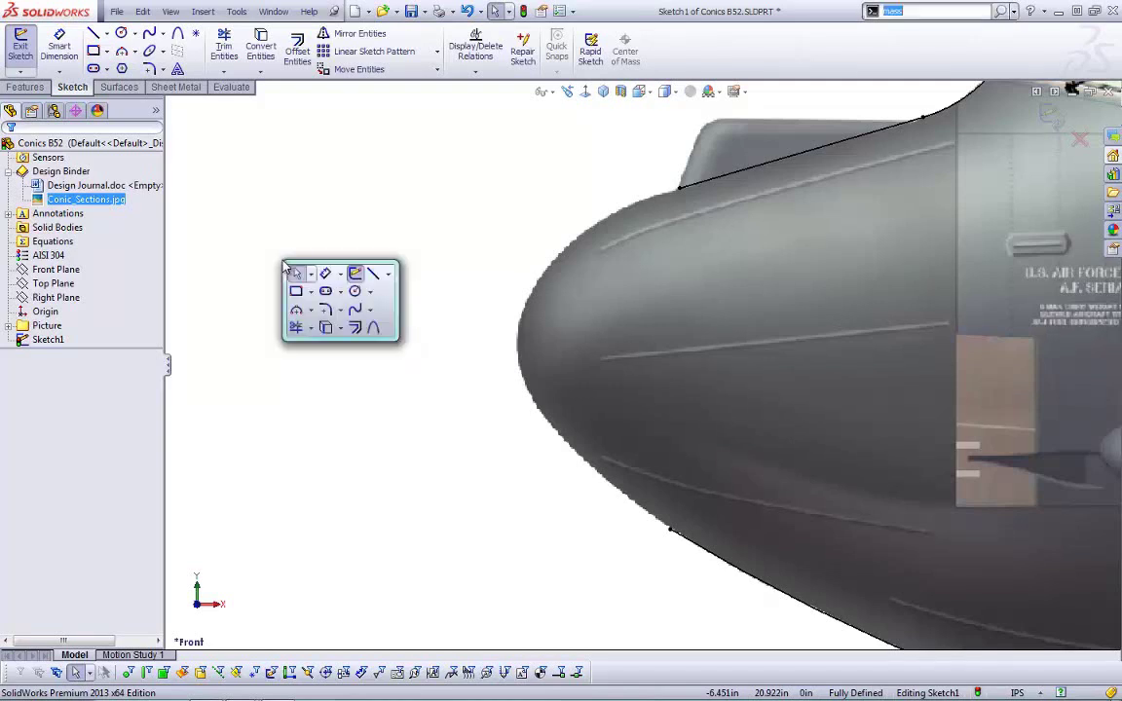
left_click(376, 327)
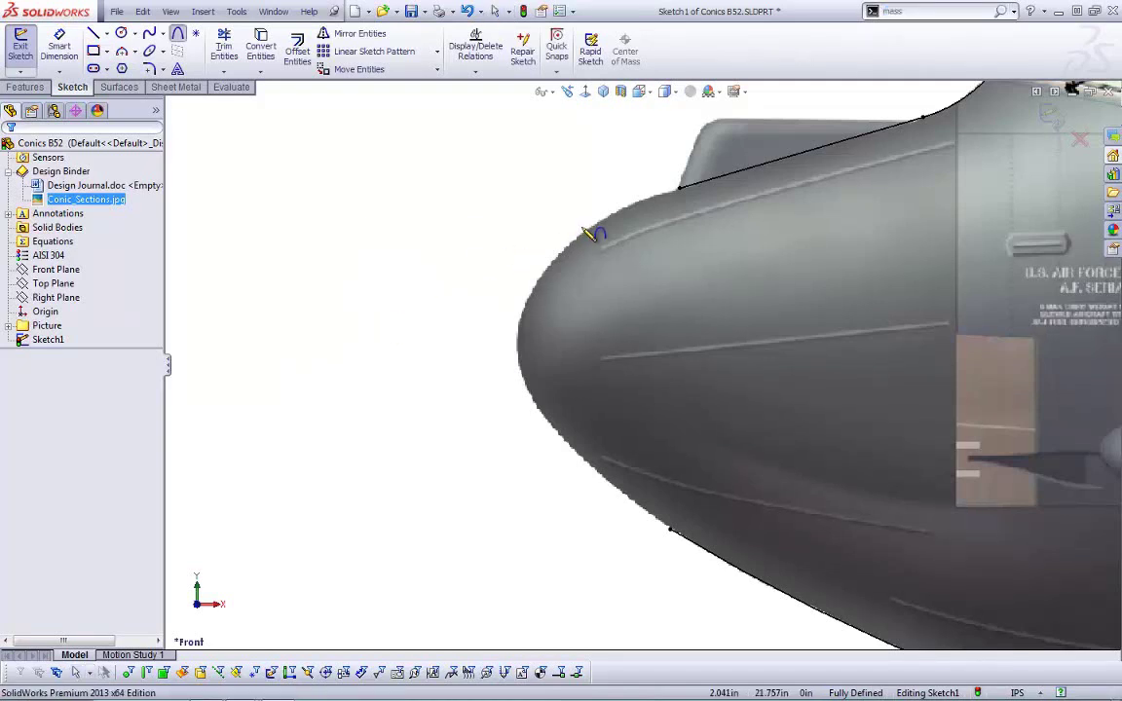
left_click(681, 189)
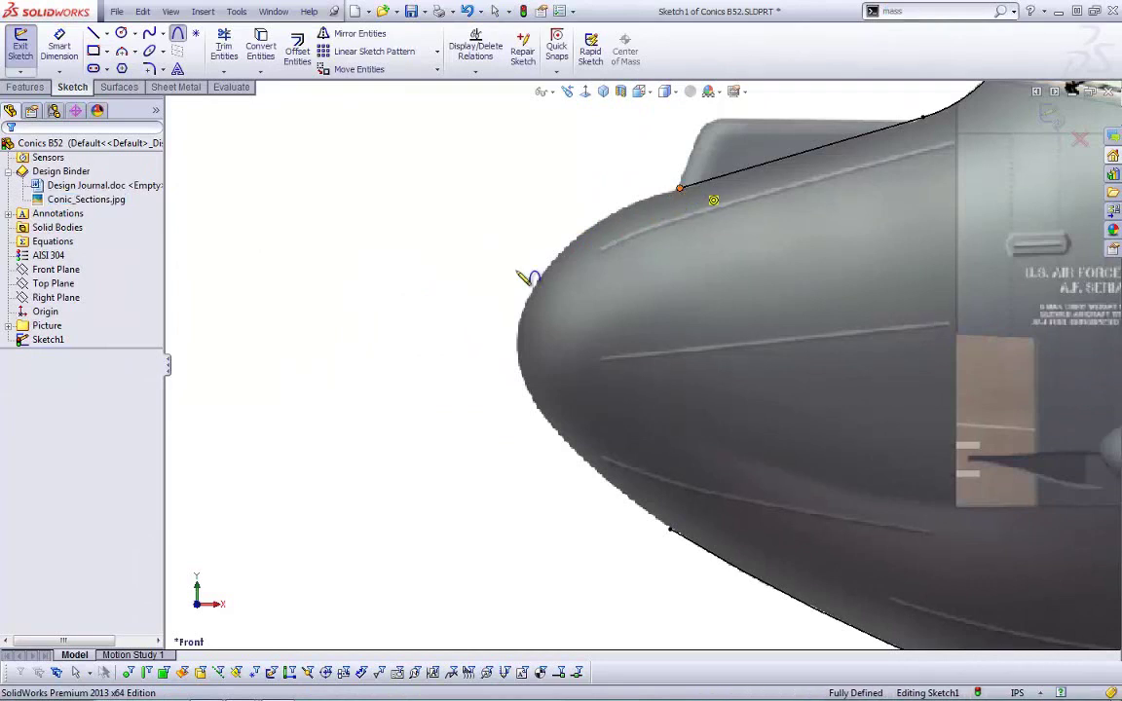
left_click(671, 530)
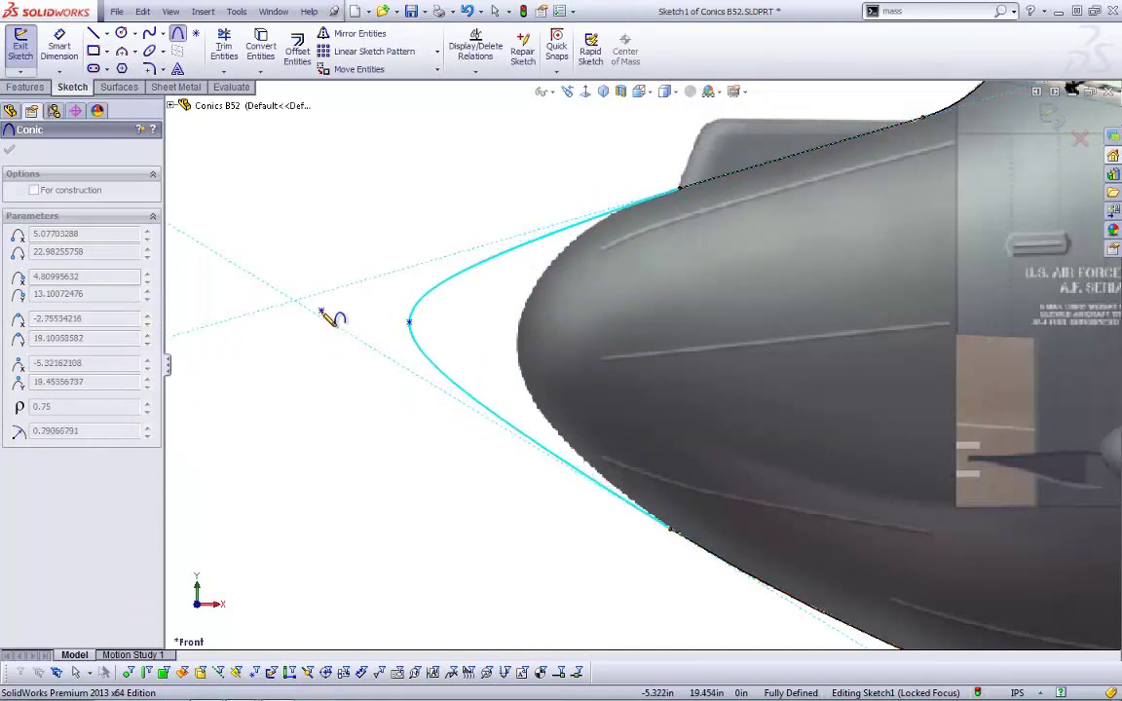
left_click(294, 301)
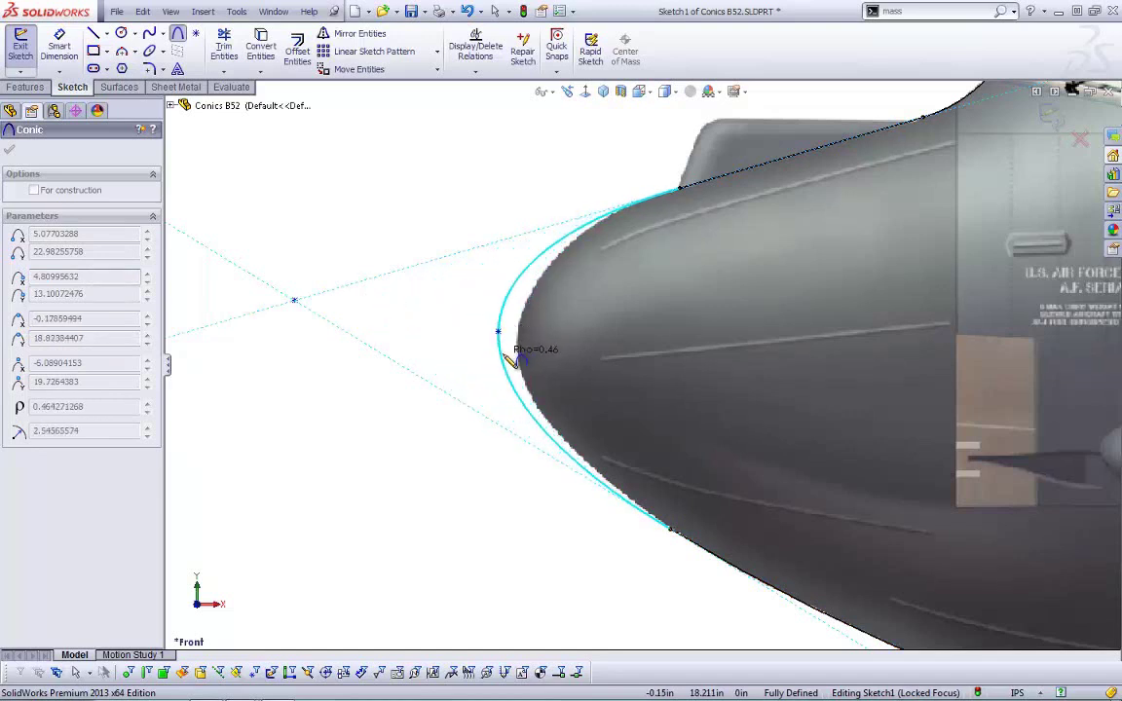
left_click(526, 358)
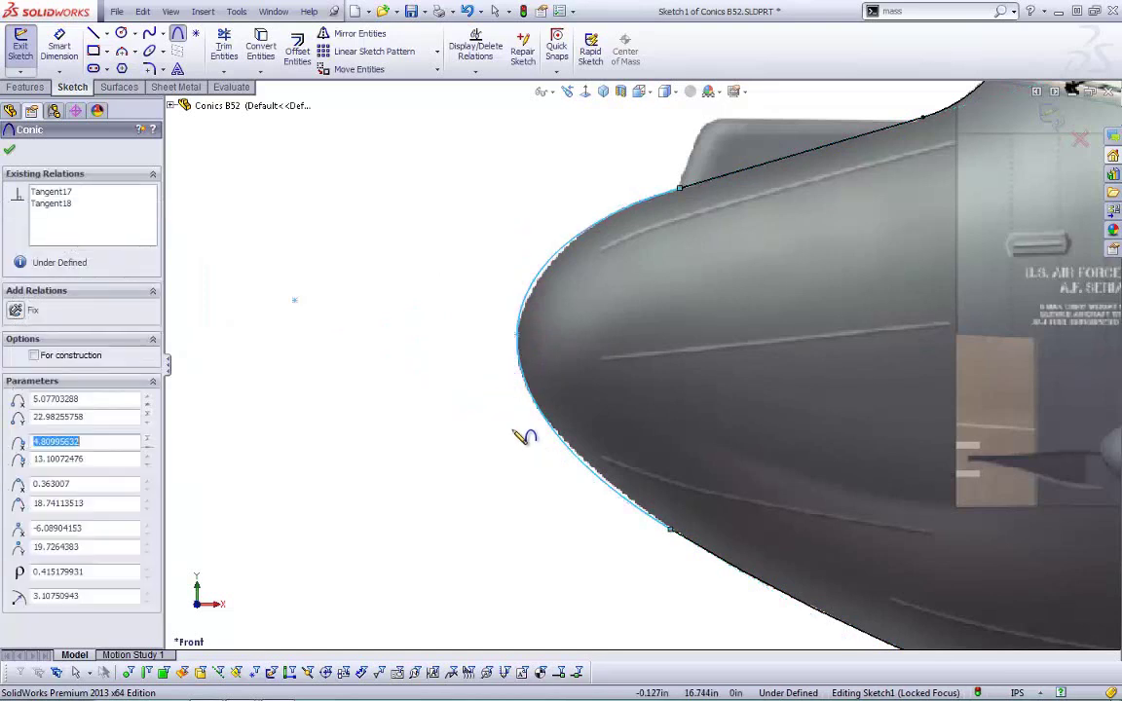
- Dimension the nose conic's rho value and set it to 0.41, then select the conic
left_click(61, 53)
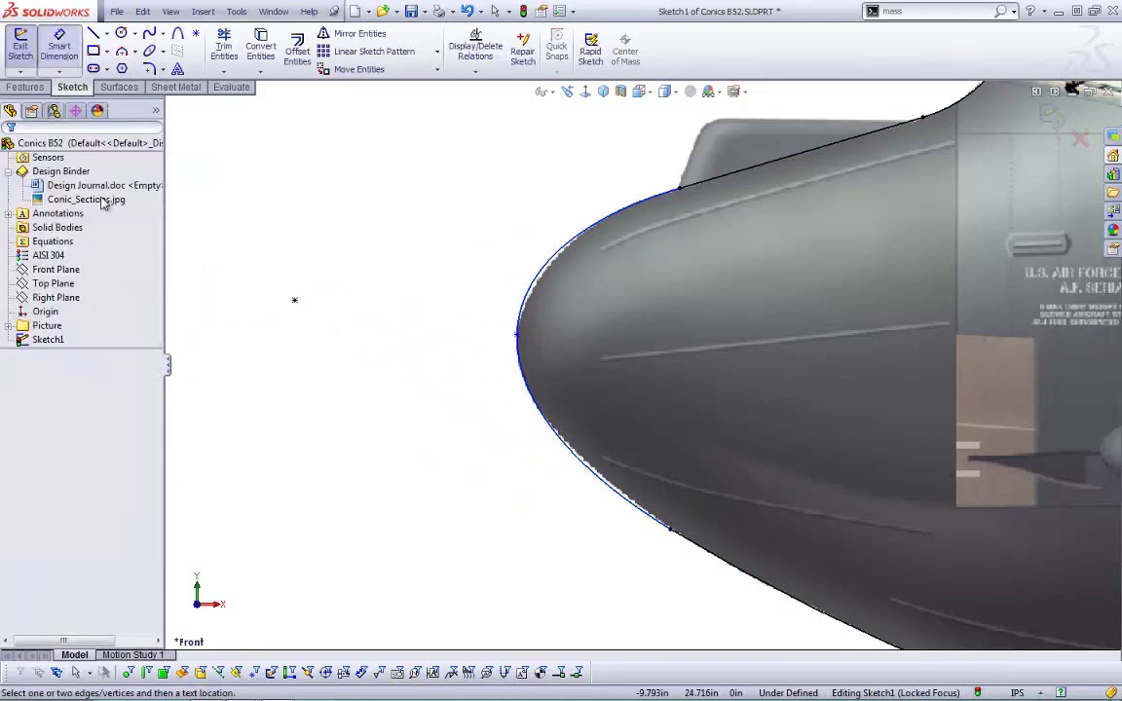
left_click(534, 407)
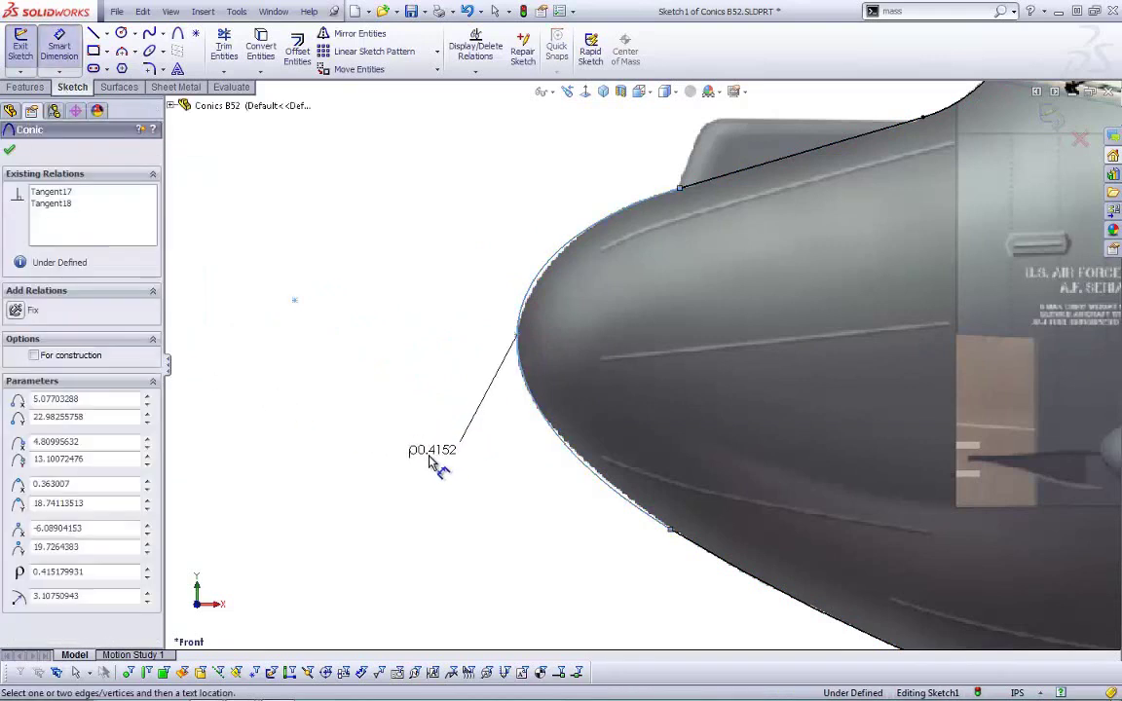
left_click(419, 518)
type("0.41")
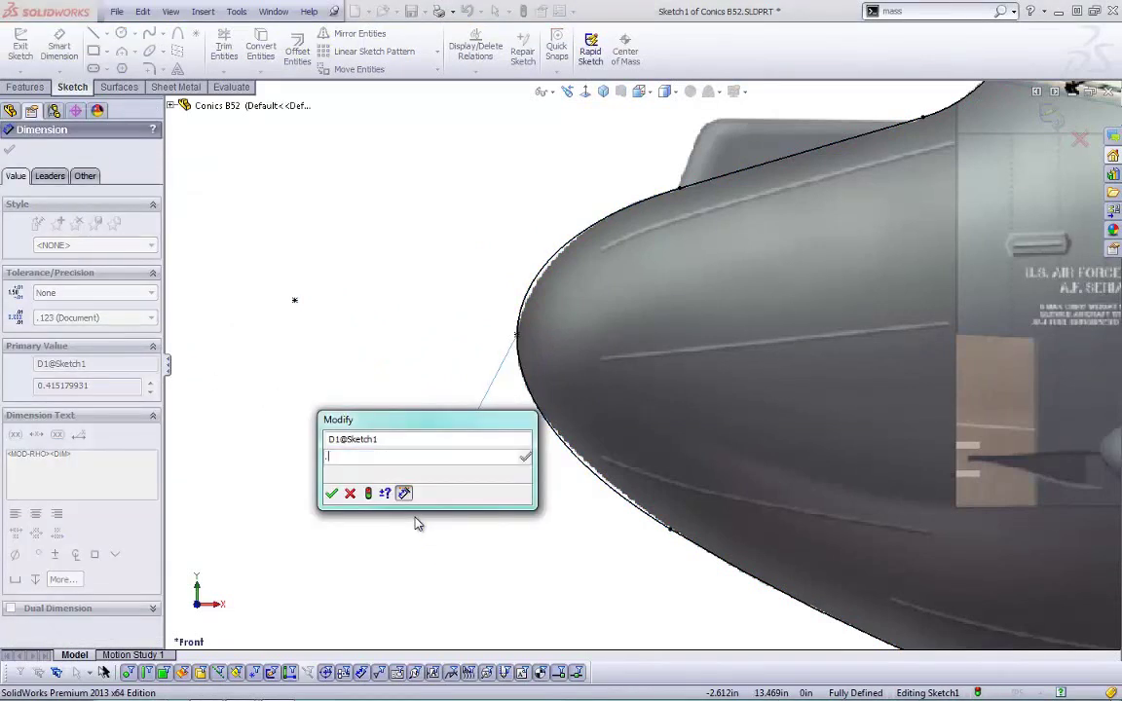
key("Return")
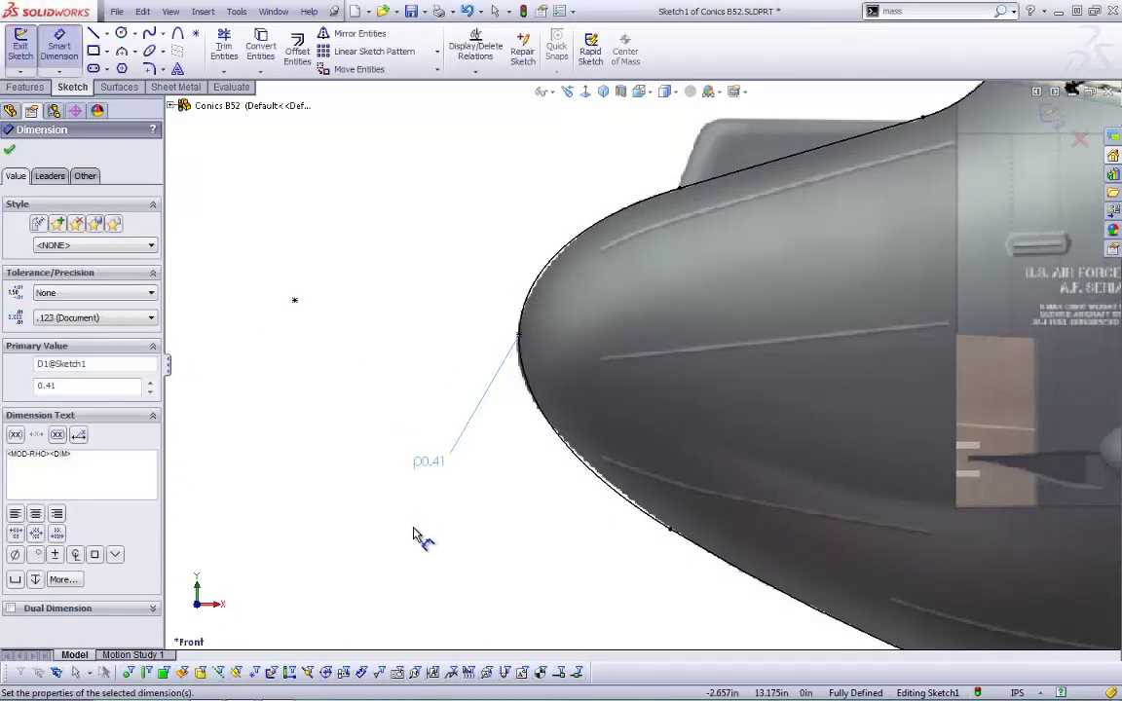
left_click(395, 575)
key("Escape")
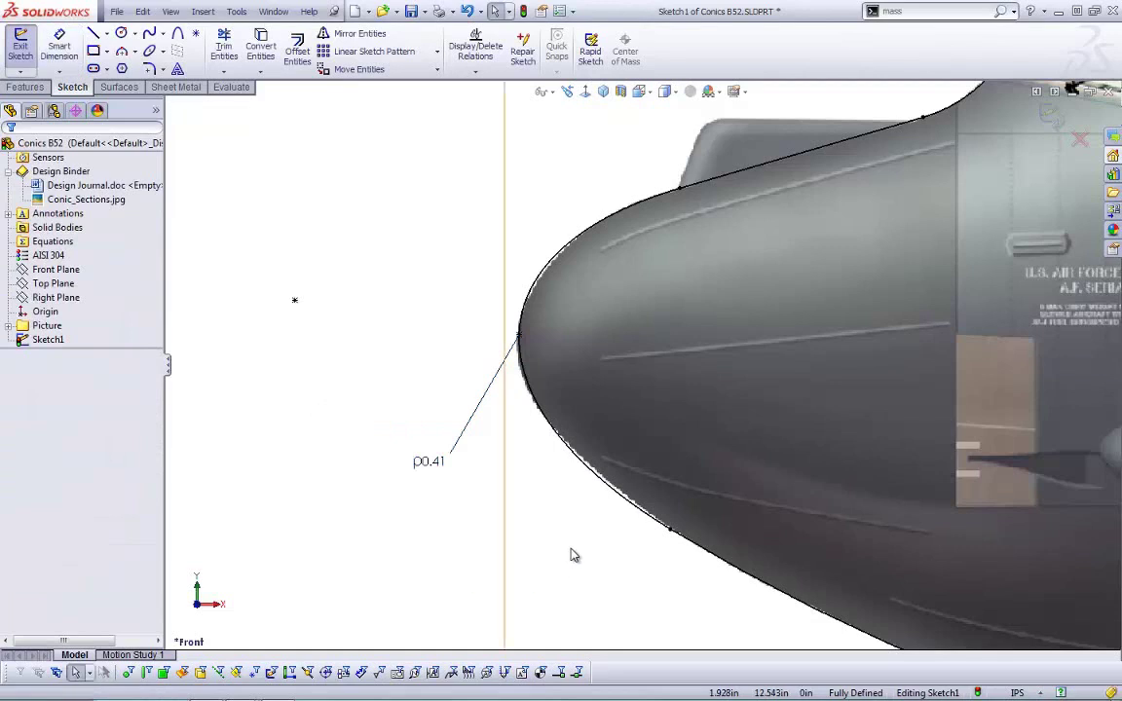
left_click(546, 425)
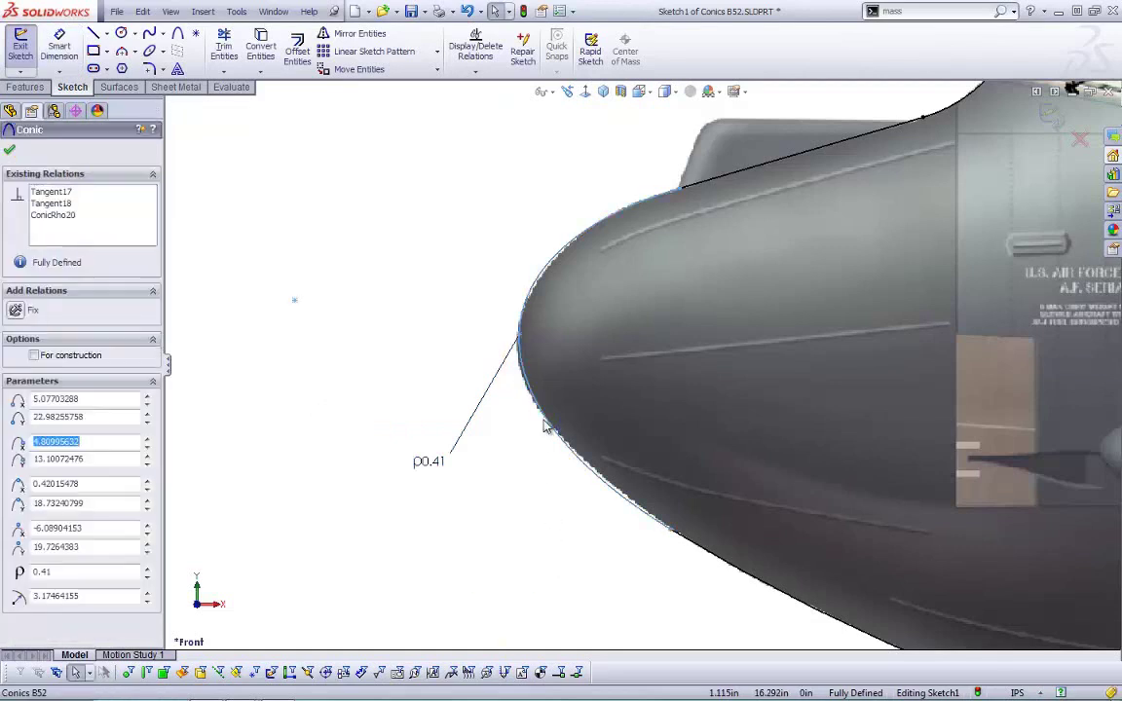
- Show curvature combs on the aircraft nose conic and delete its rho dimension
right_click(546, 425)
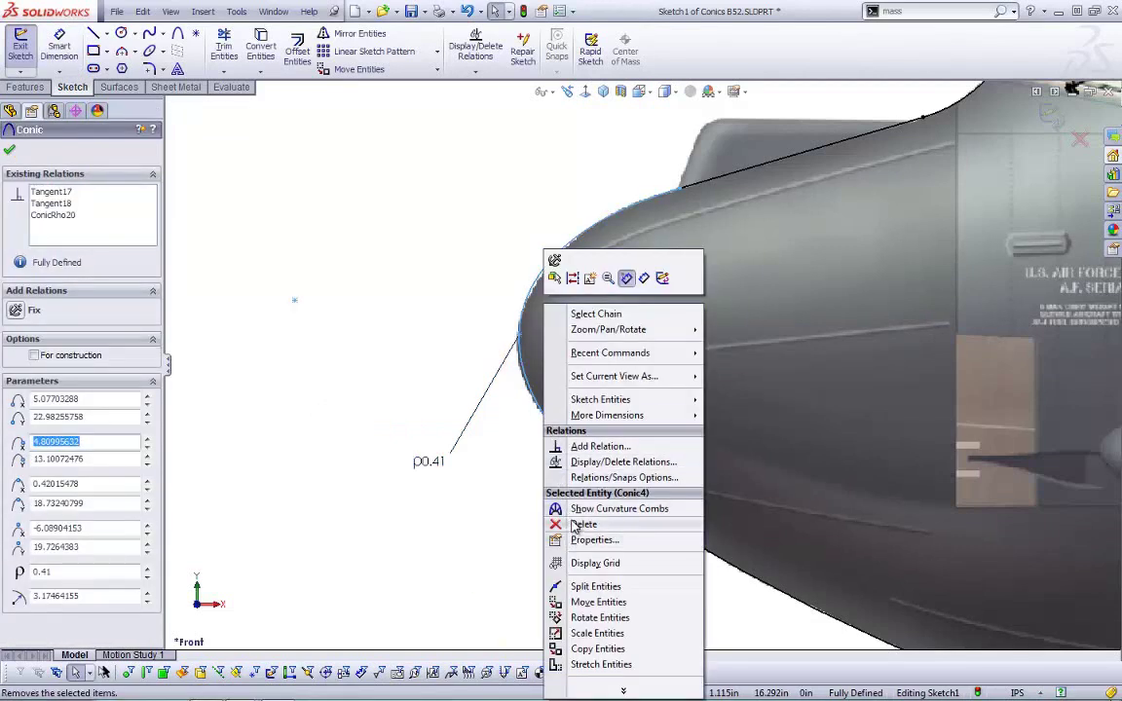
left_click(575, 508)
left_click(526, 567)
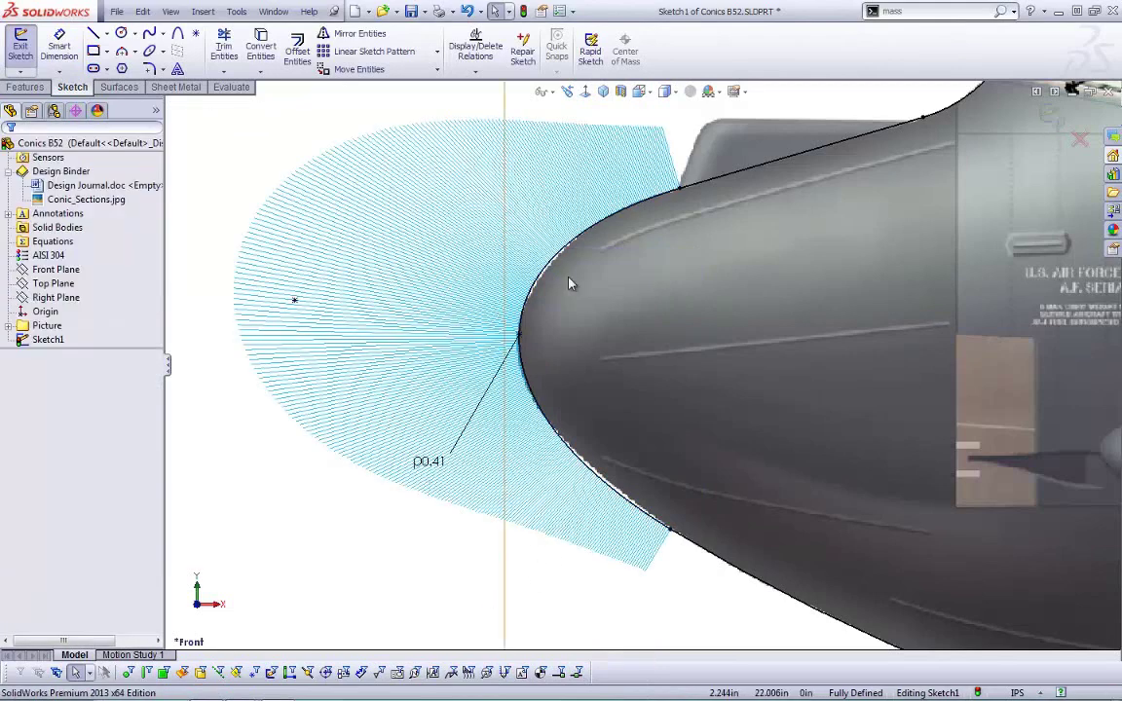
left_click(428, 466)
left_click(388, 543)
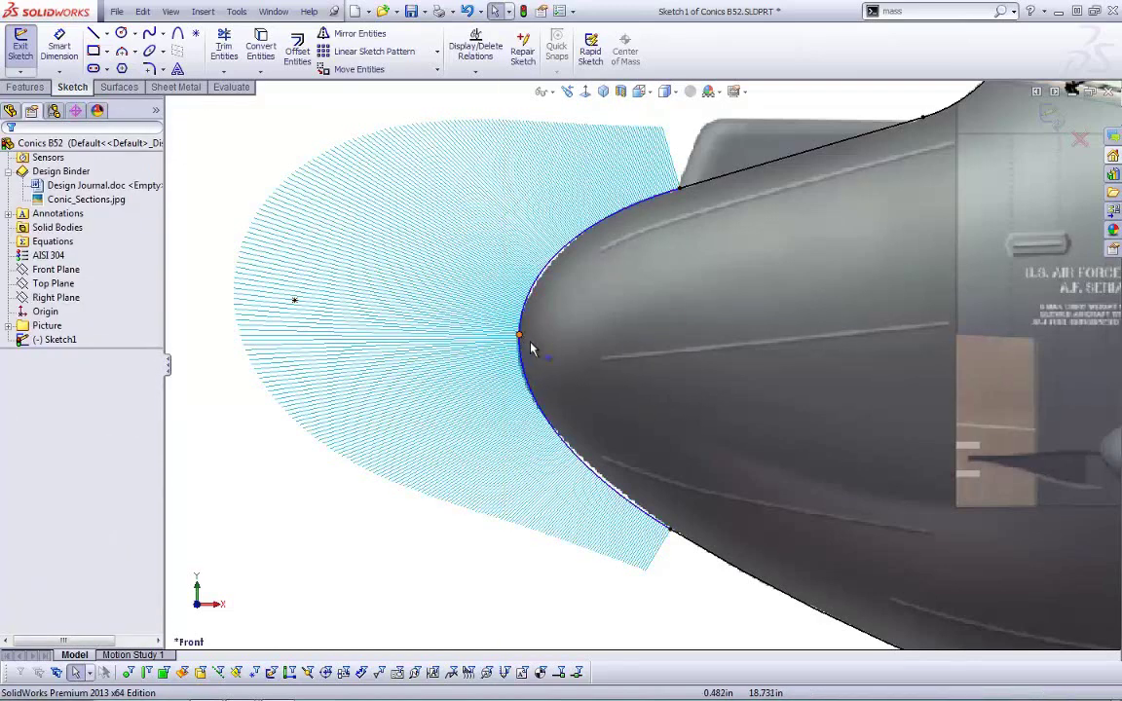
left_click_drag(524, 347, 655, 371)
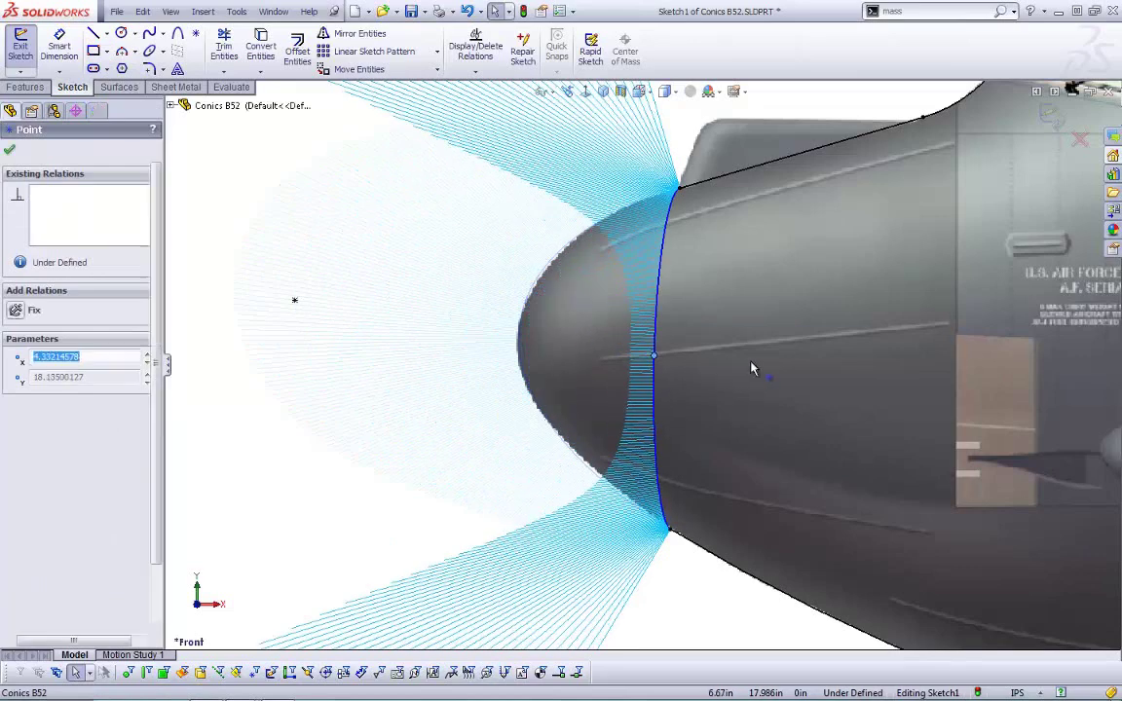
key("ctrl+z")
left_click(491, 469)
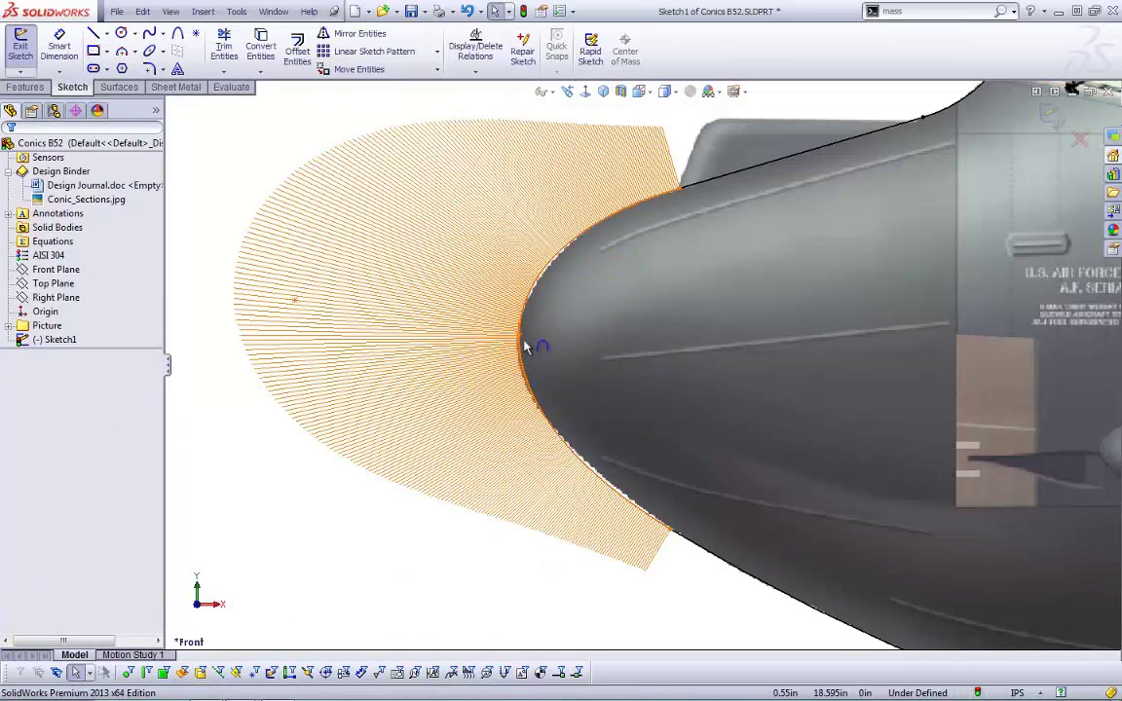
- Pull the nose conic's shoulder point slightly outward to about X 0.384 in, Y 18.738 in
mouse_move(523, 343)
left_mouse_down()
mouse_move(698, 351)
mouse_move(596, 345)
mouse_move(654, 343)
mouse_move(646, 333)
mouse_move(668, 357)
mouse_move(416, 356)
mouse_move(296, 336)
mouse_move(520, 343)
left_mouse_up()
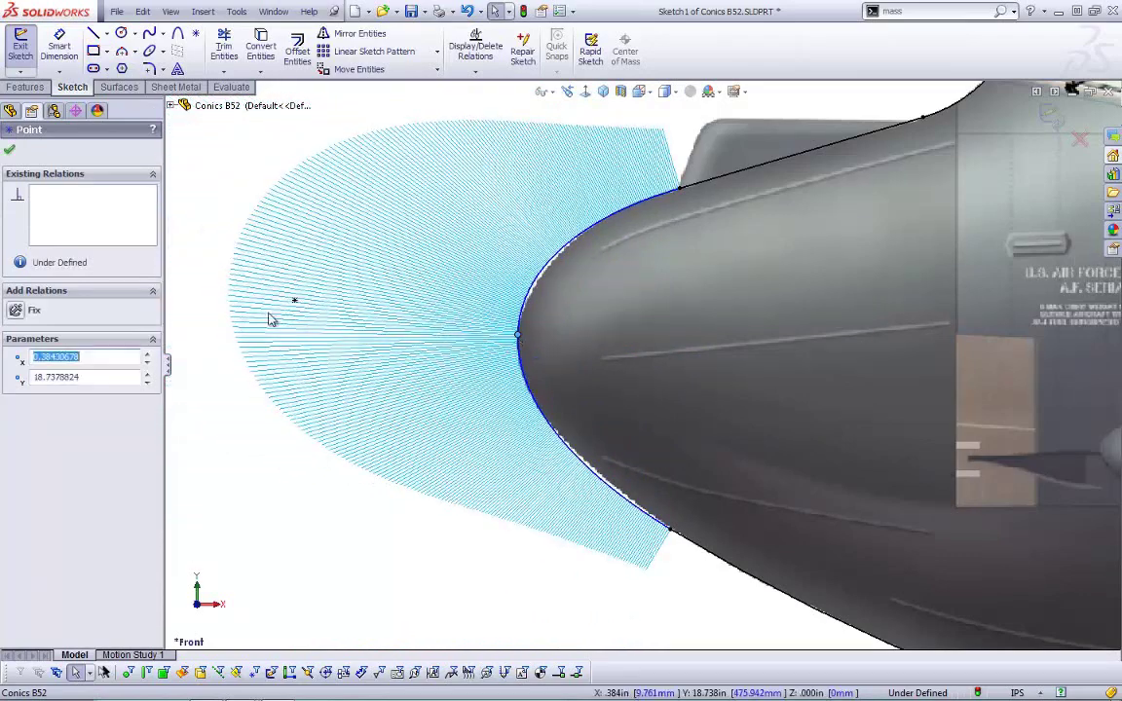
left_click(359, 535)
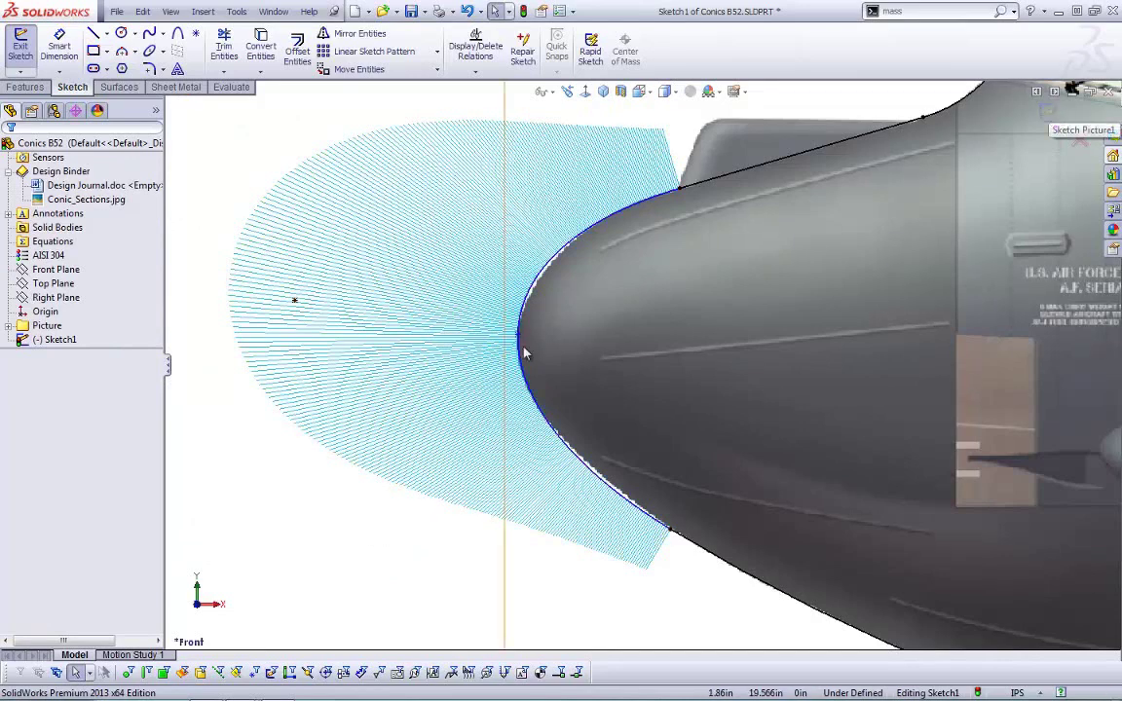
- Turn on Sketch Numeric Input for the Line tool and try it with a vertical line in an empty area ahead of the nose
middle_click_drag(308, 484, 949, 371, "ctrl")
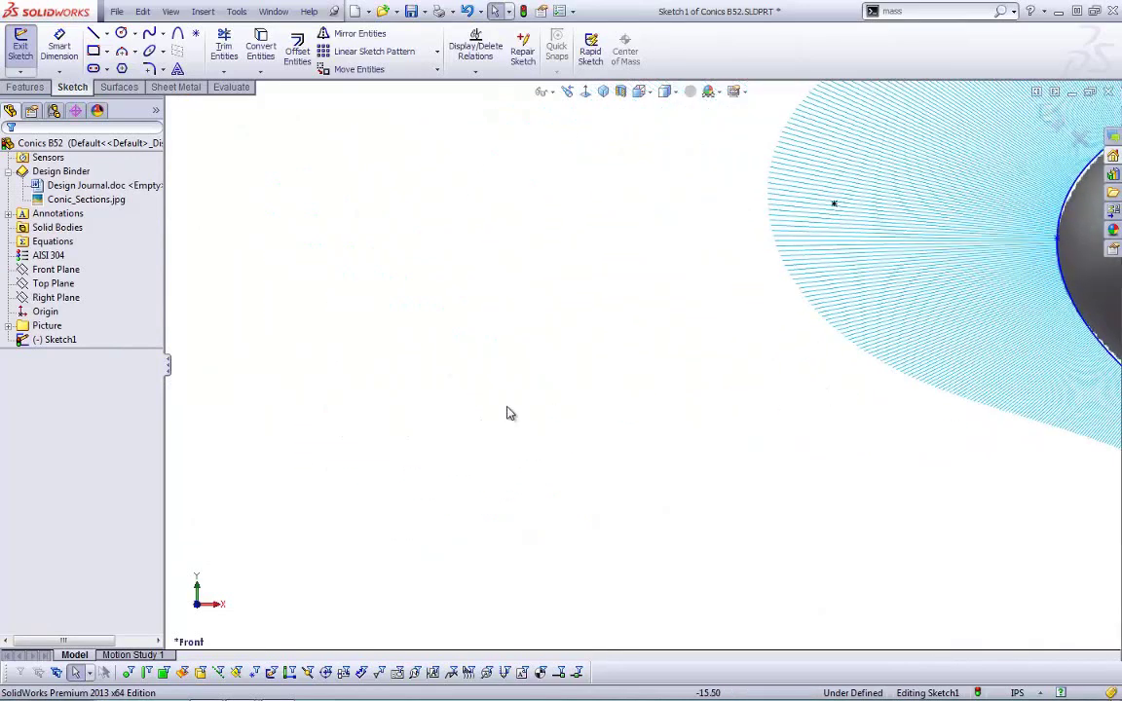
middle_click_drag(508, 413, 786, 403, "ctrl")
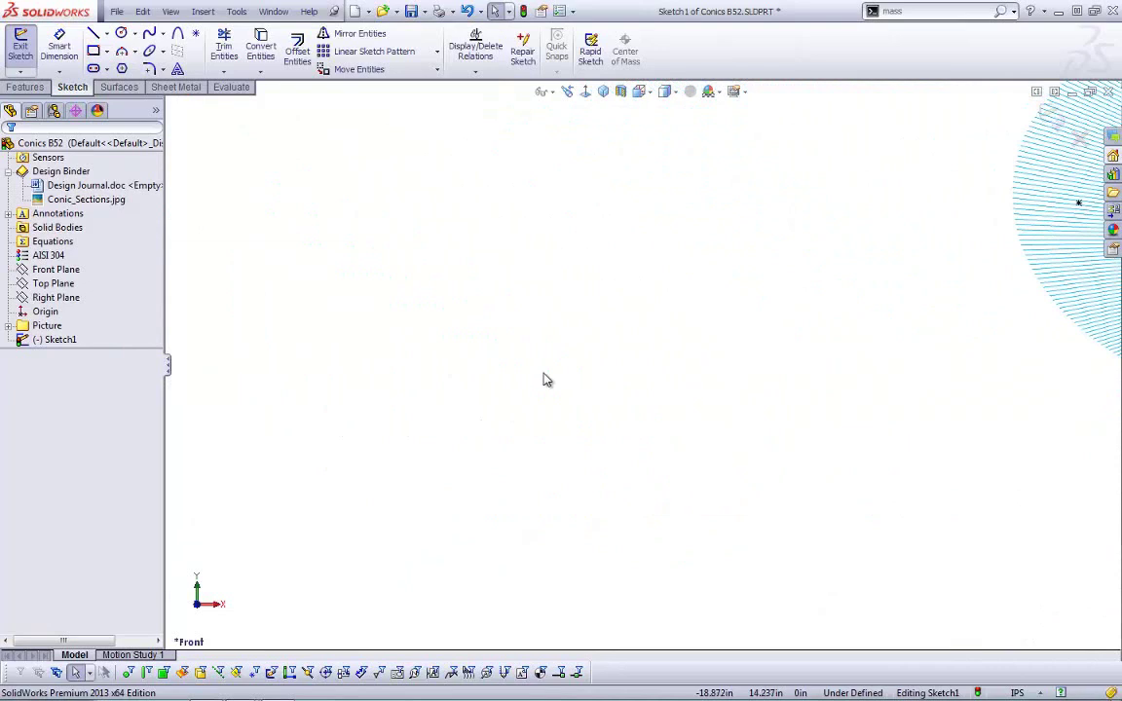
left_click(101, 35)
right_click(366, 408)
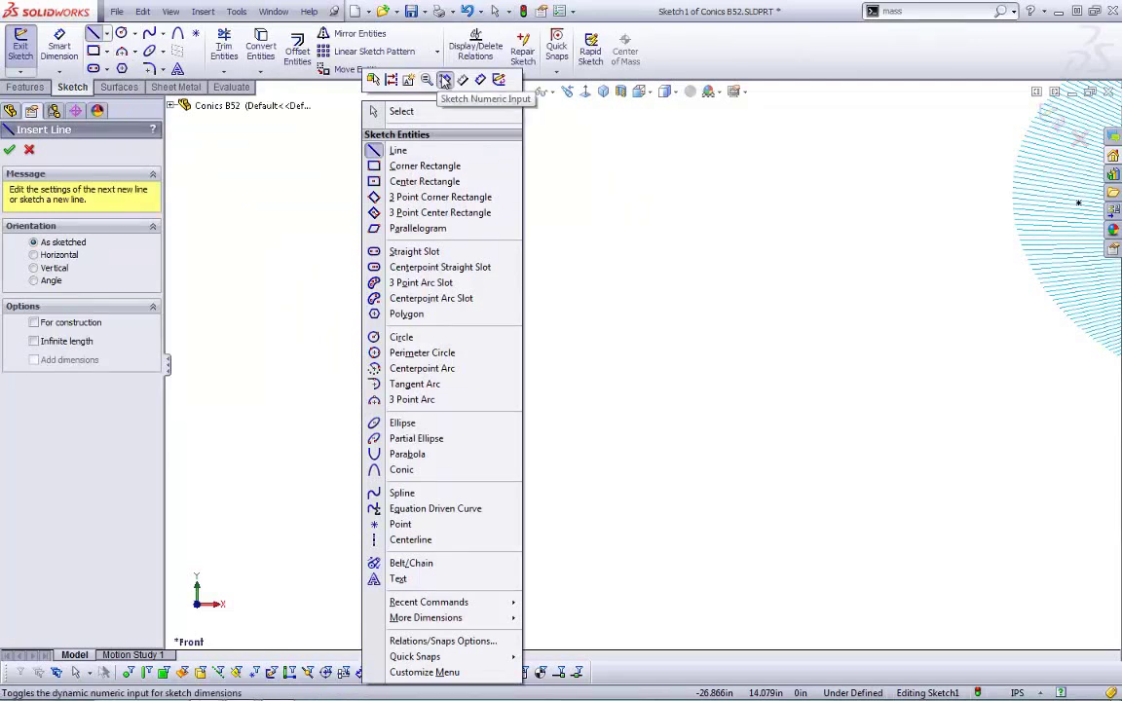
left_click(444, 80)
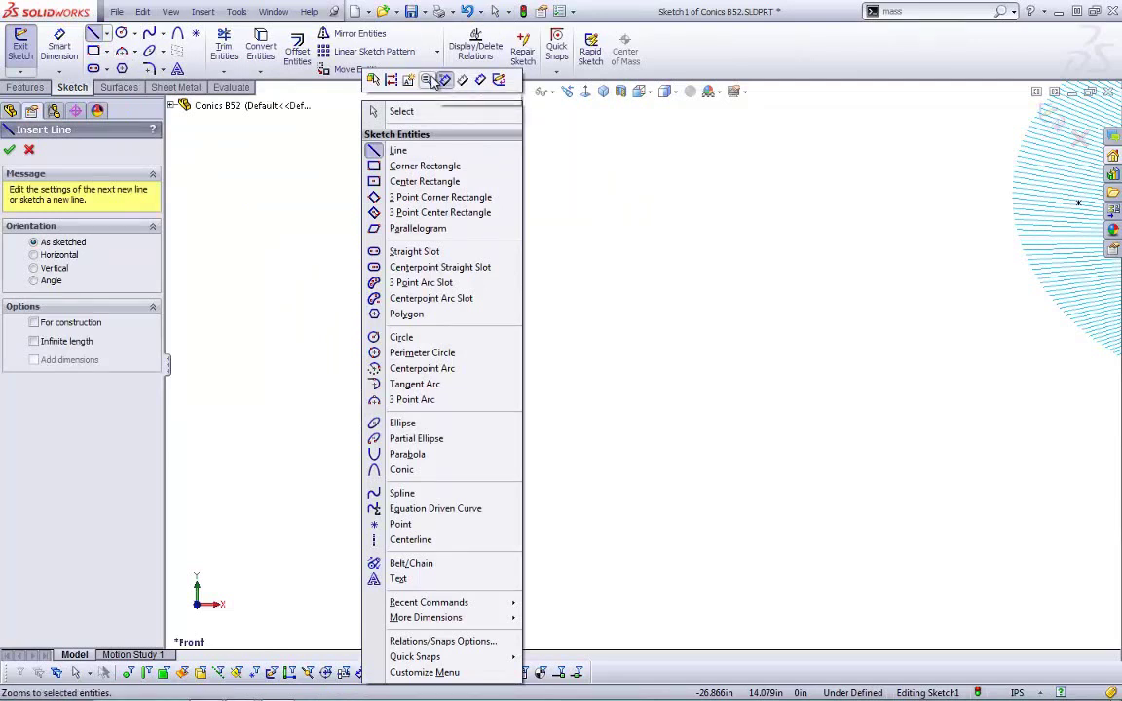
left_click(324, 448)
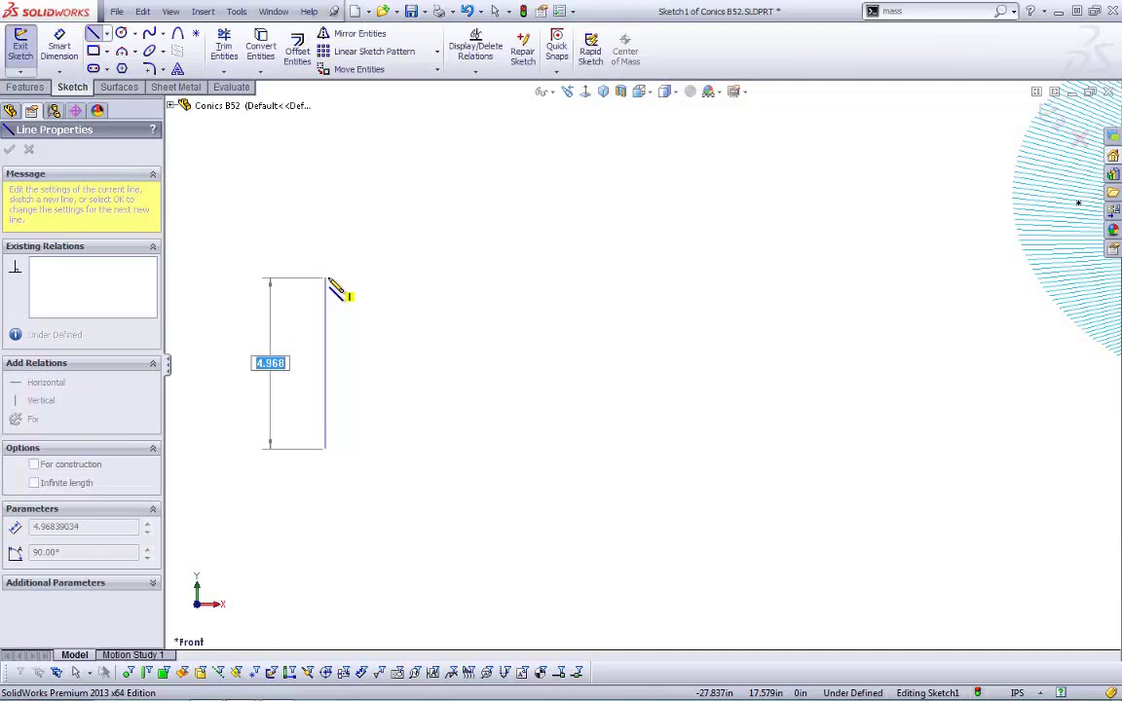
key("Escape")
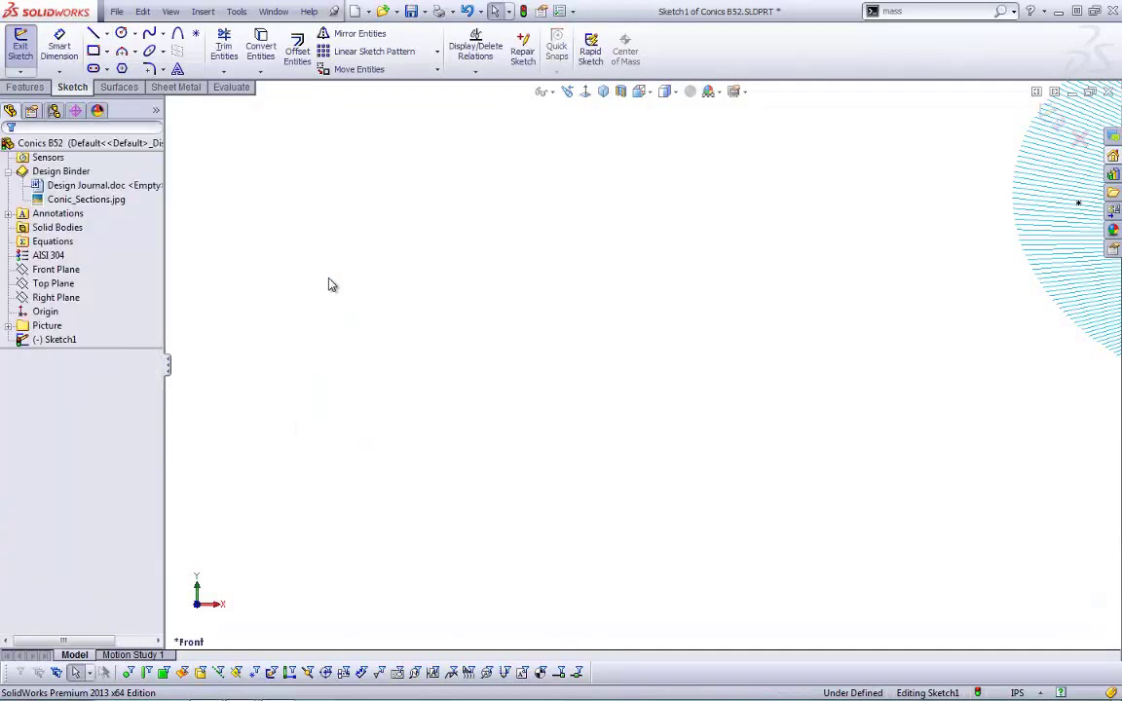
- Review the on-screen numeric input and dimension creation settings in the Sketch system options
left_click(559, 11)
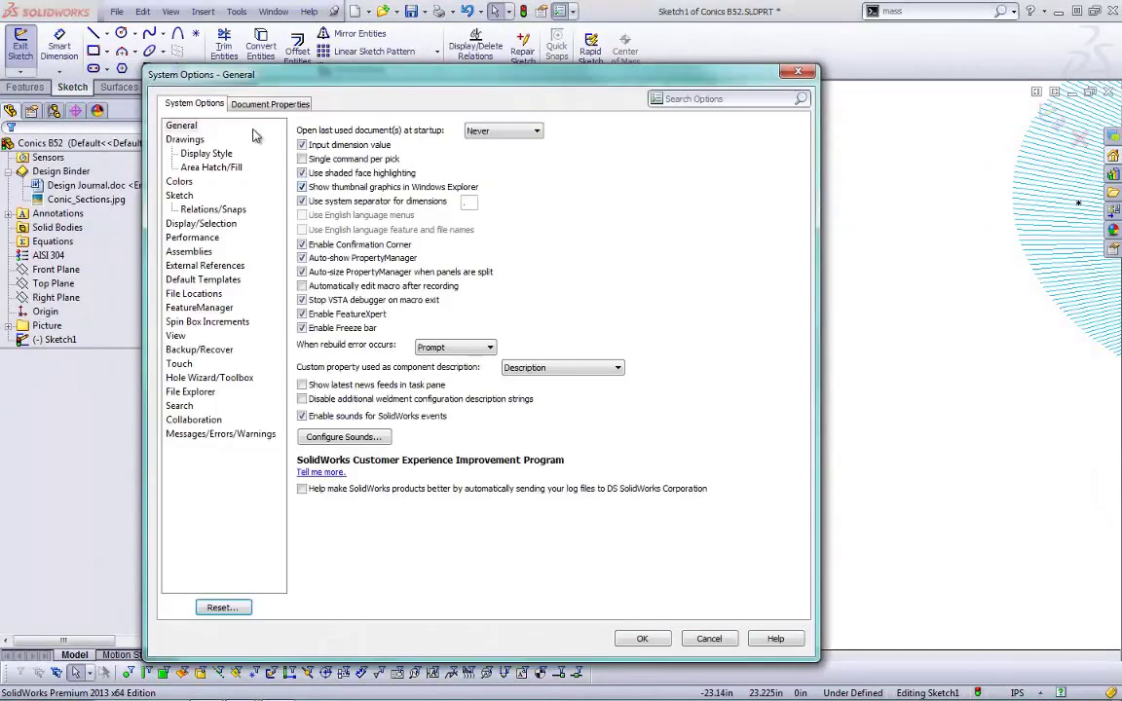
left_click(178, 195)
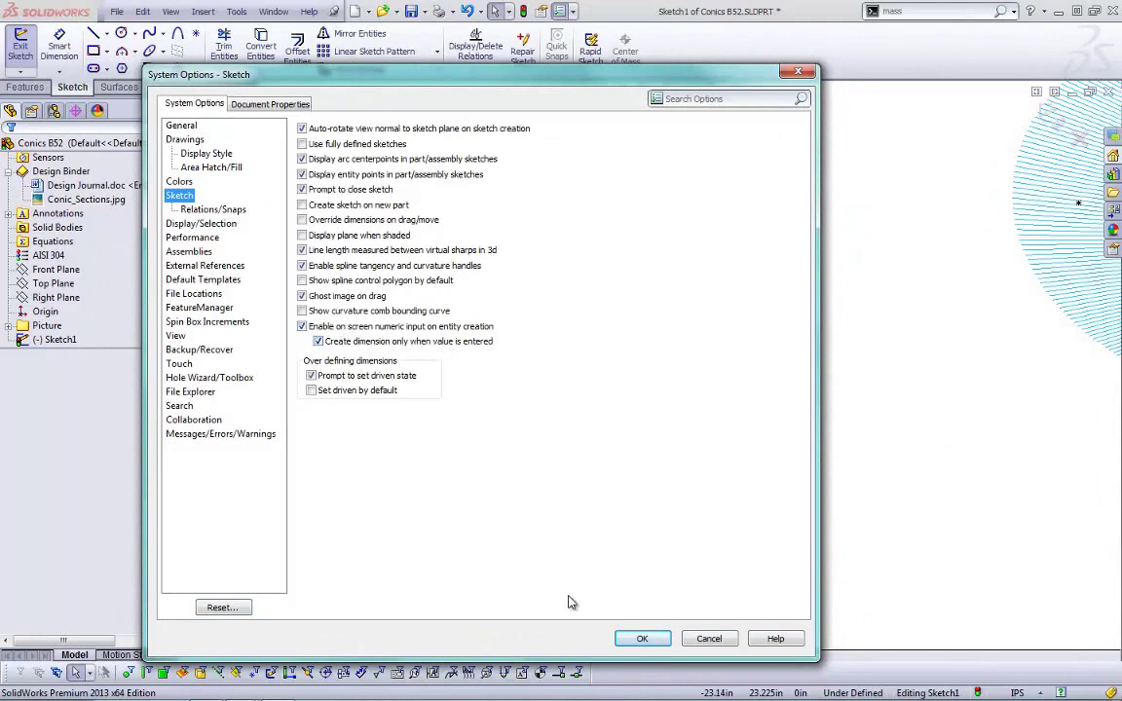
left_click(643, 638)
- Sketch three connected lines in the empty area: a steep one, a slanted one about 2.86 in long, and a nearly horizontal one set to 5 in
left_click(93, 33)
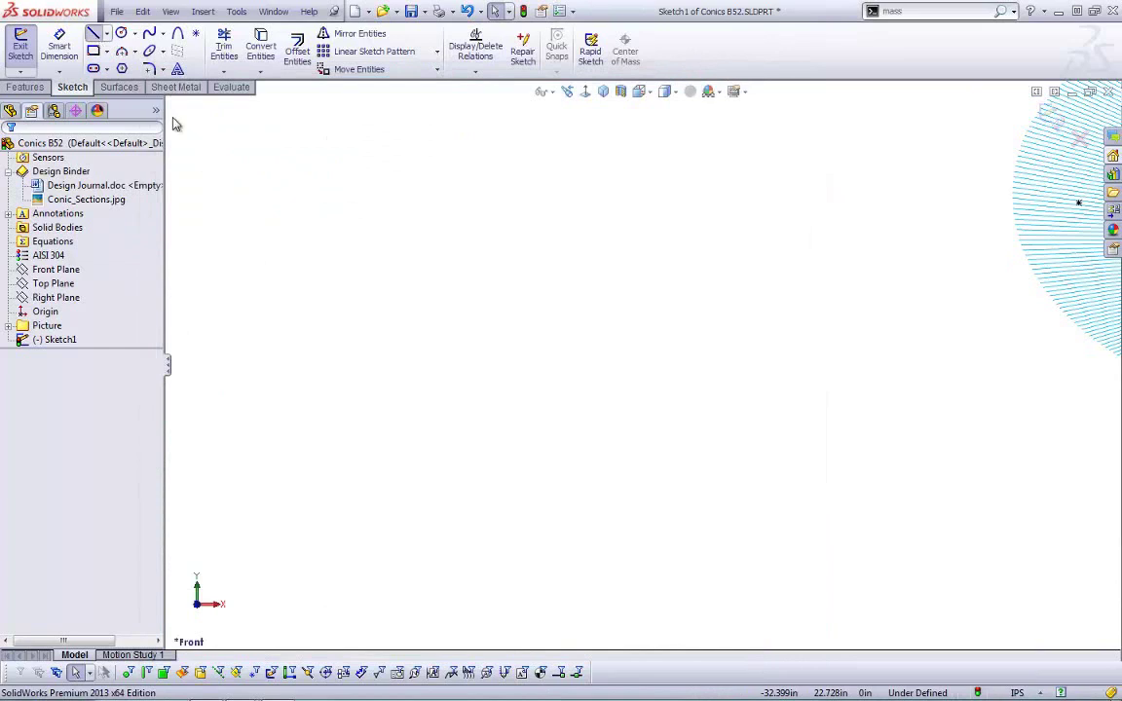
left_click(392, 539)
left_click(360, 362)
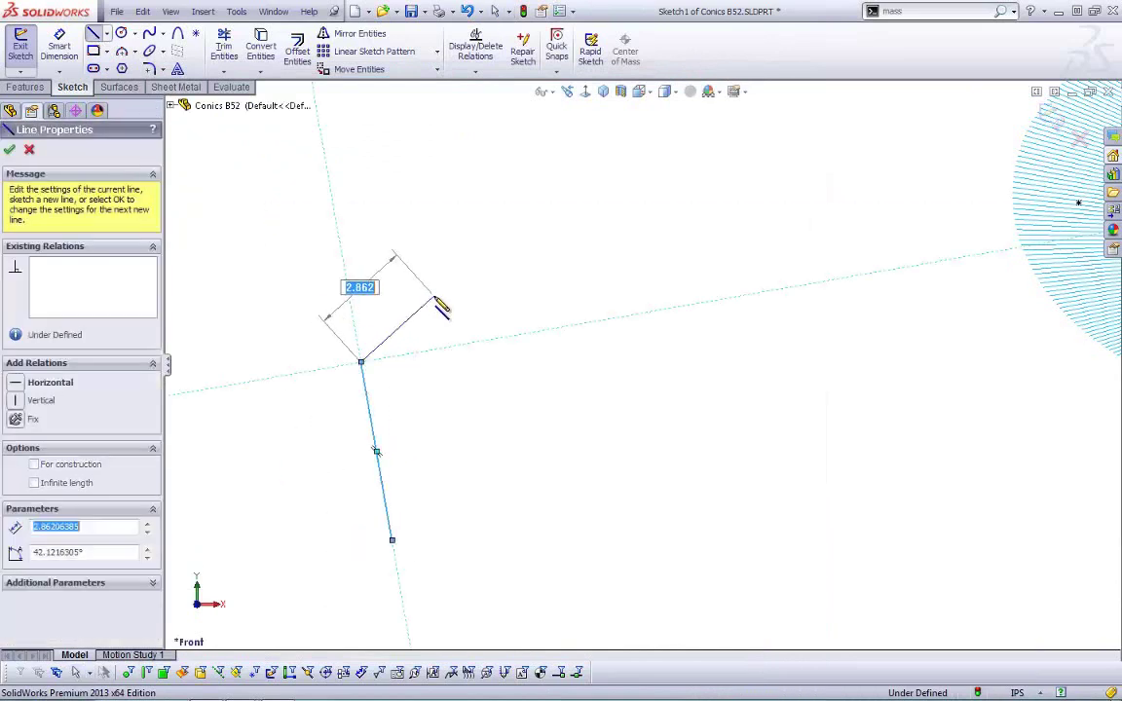
left_click(433, 295)
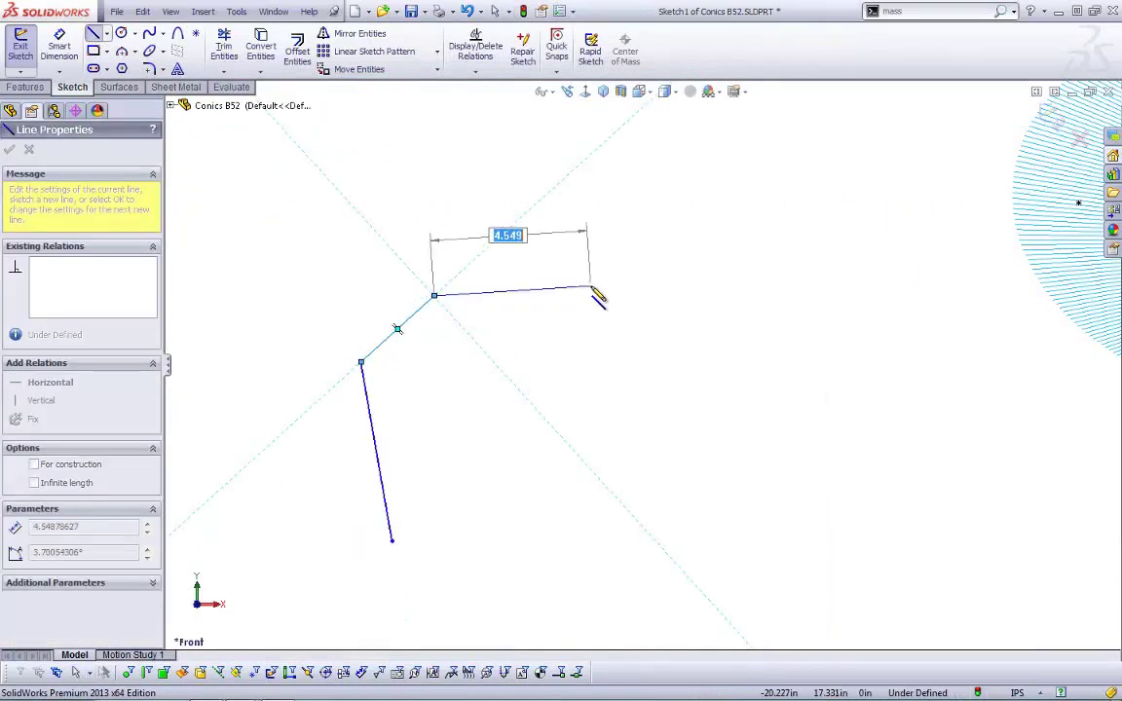
type("5")
key("Return")
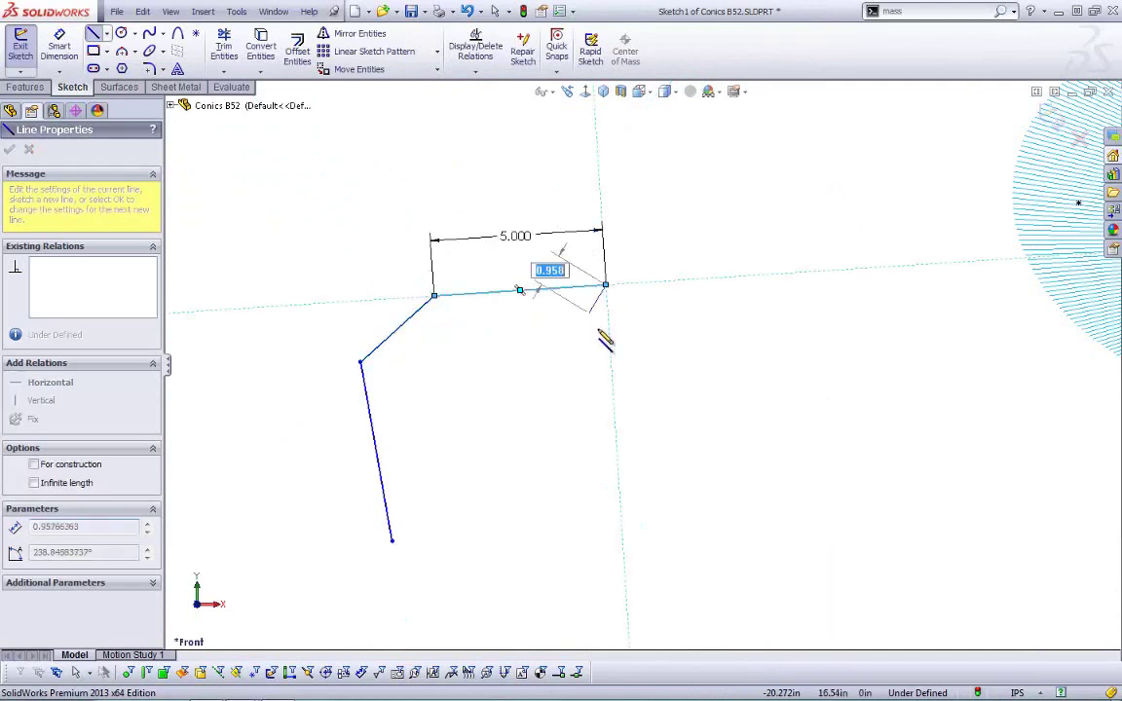
- Continue the chain with a vertical line down, a short sloping line, a tangent arc bulging outward, and a tangent line set to 2 in
left_click(612, 392)
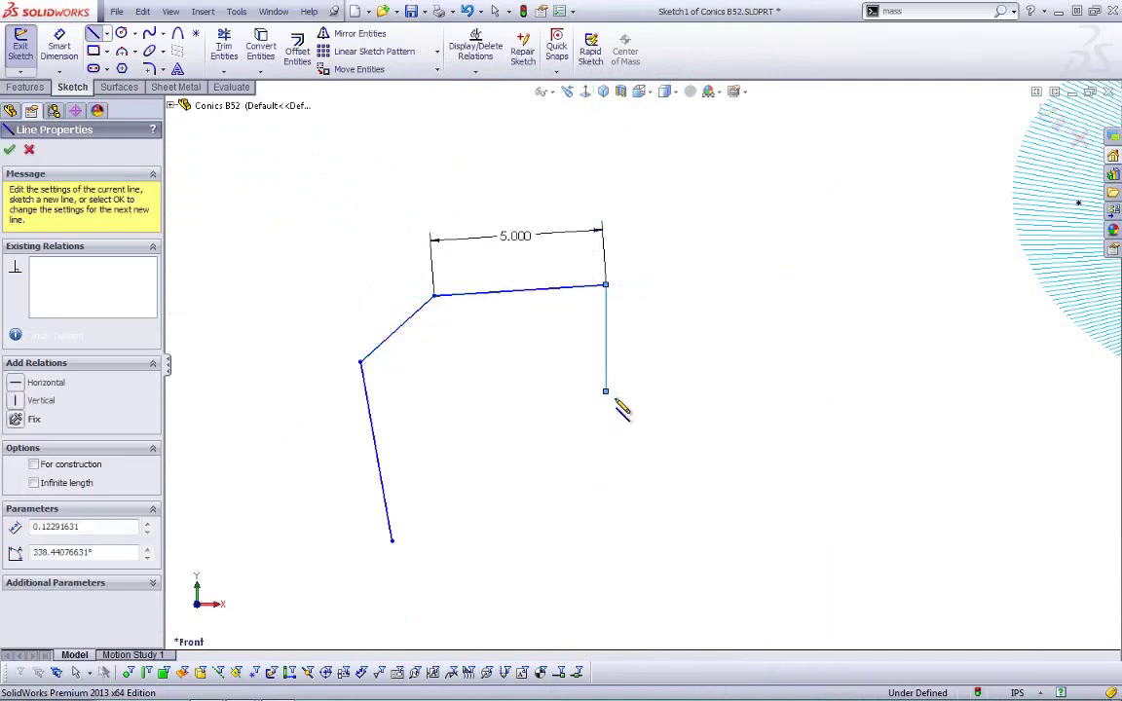
left_click(683, 413)
left_click(693, 524)
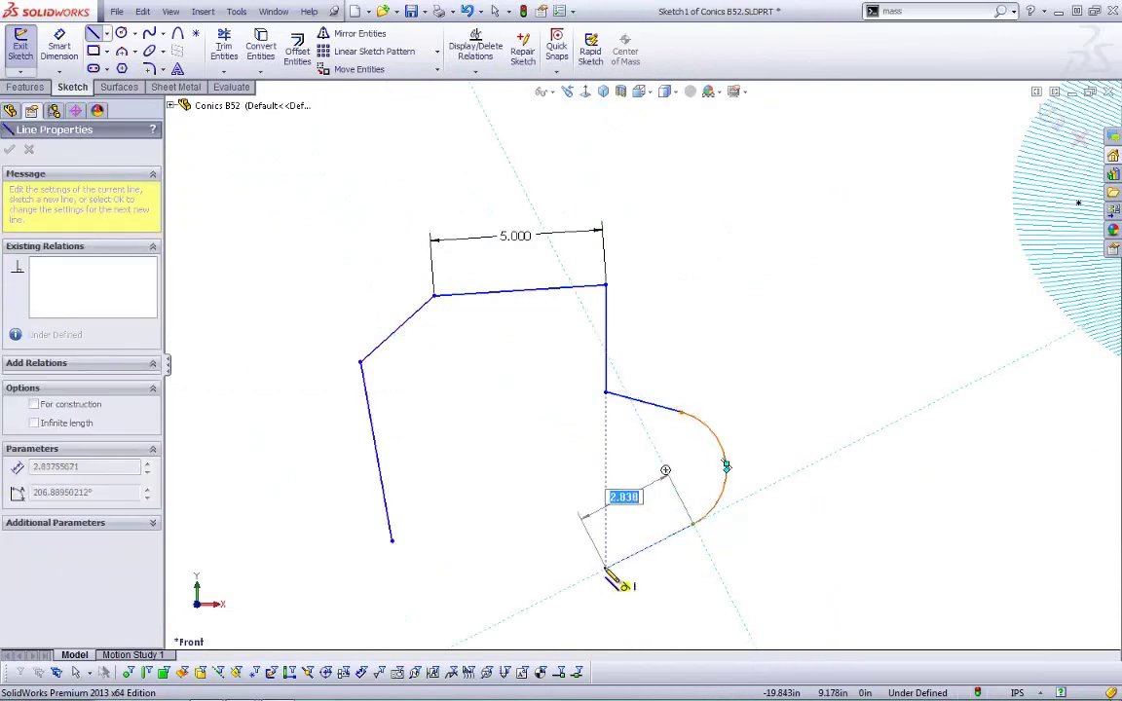
type("2")
key("Return")
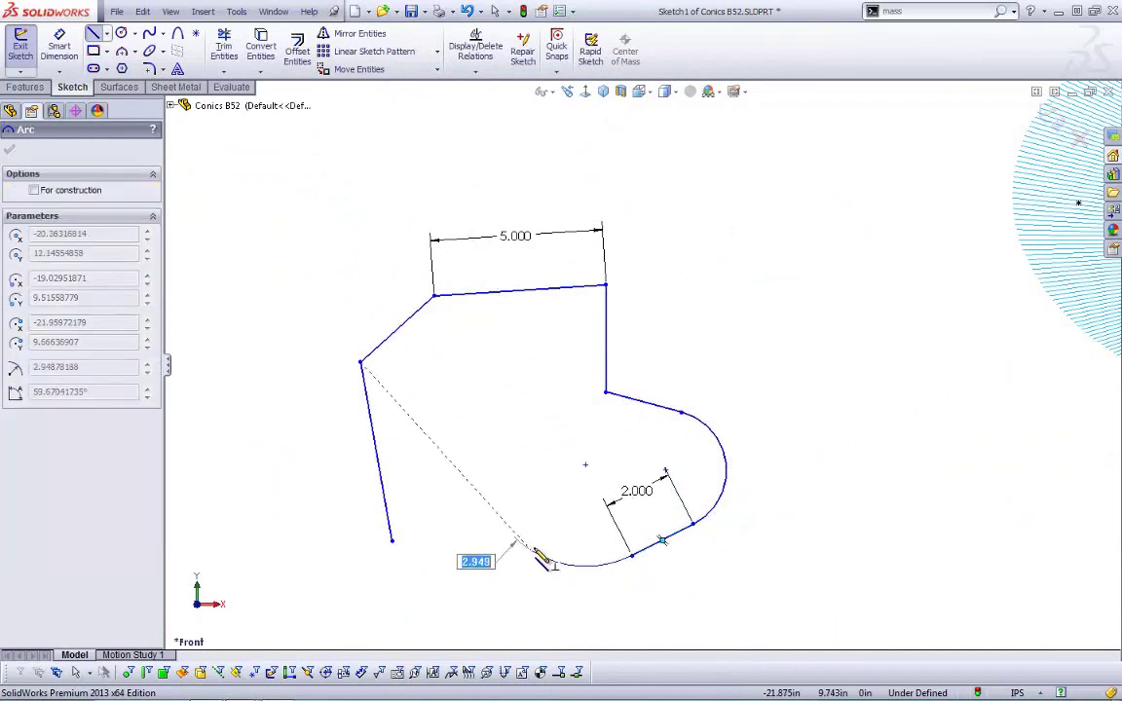
- Continue with a tangent arc of 3 in radius and a line about 2.68 in long, then close the profile at its start point
type("3")
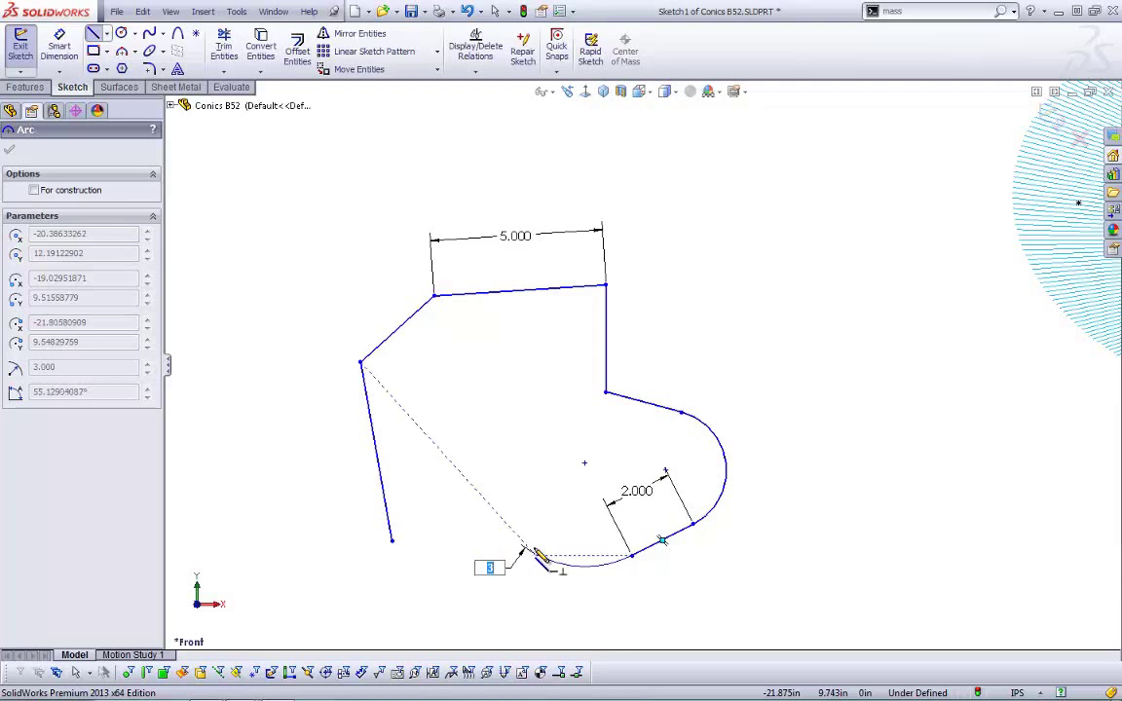
left_click(539, 557)
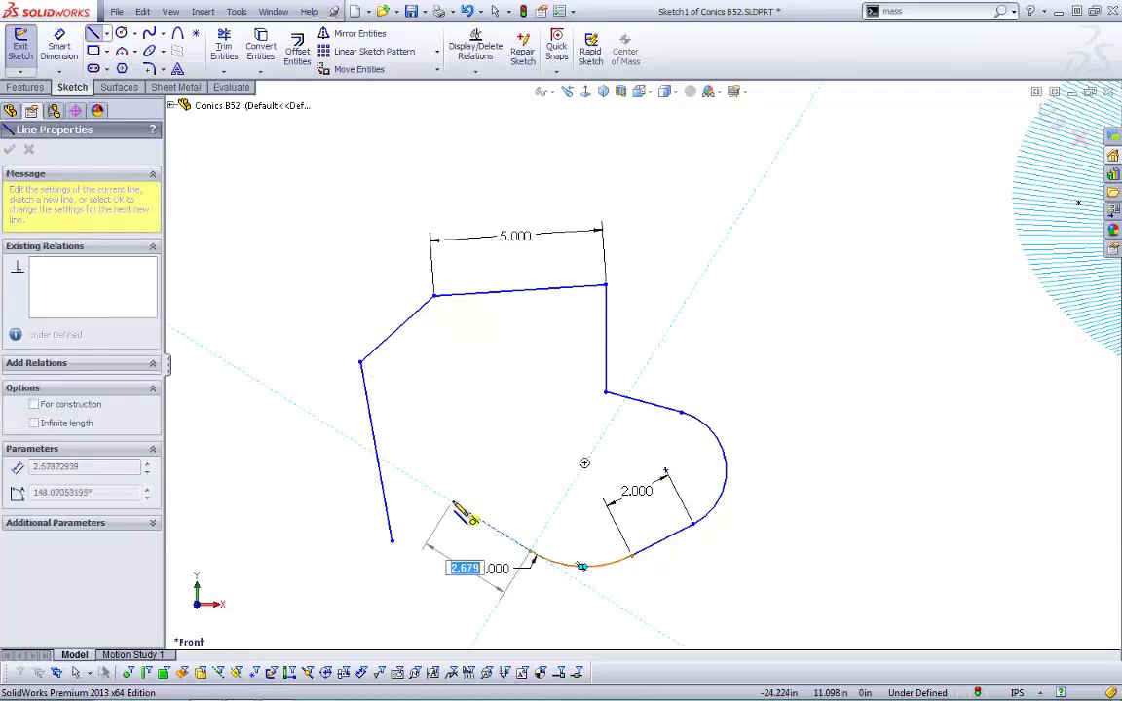
left_click(454, 504)
left_click(391, 541)
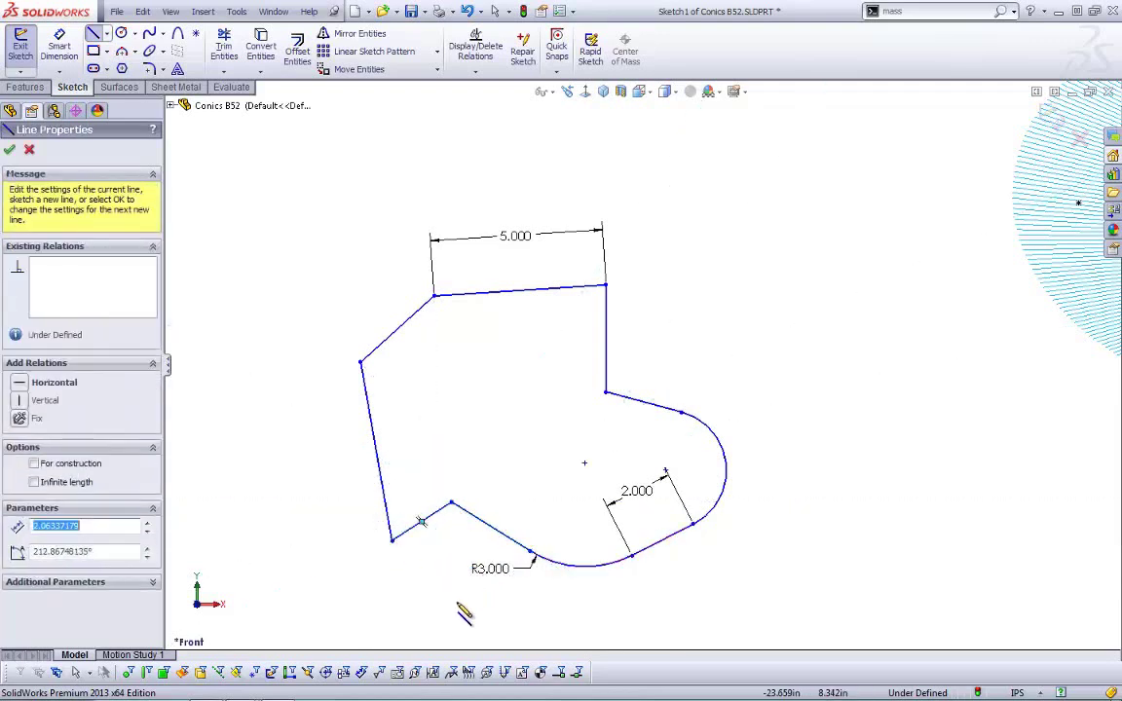
key("Escape")
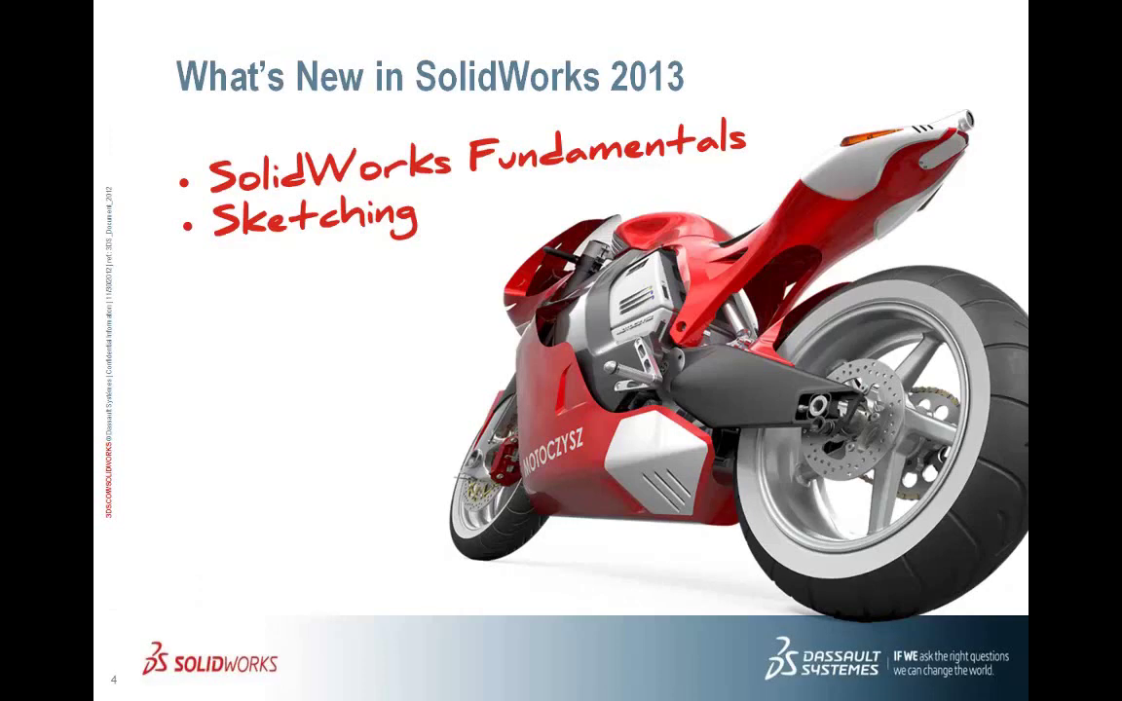
key("Right")
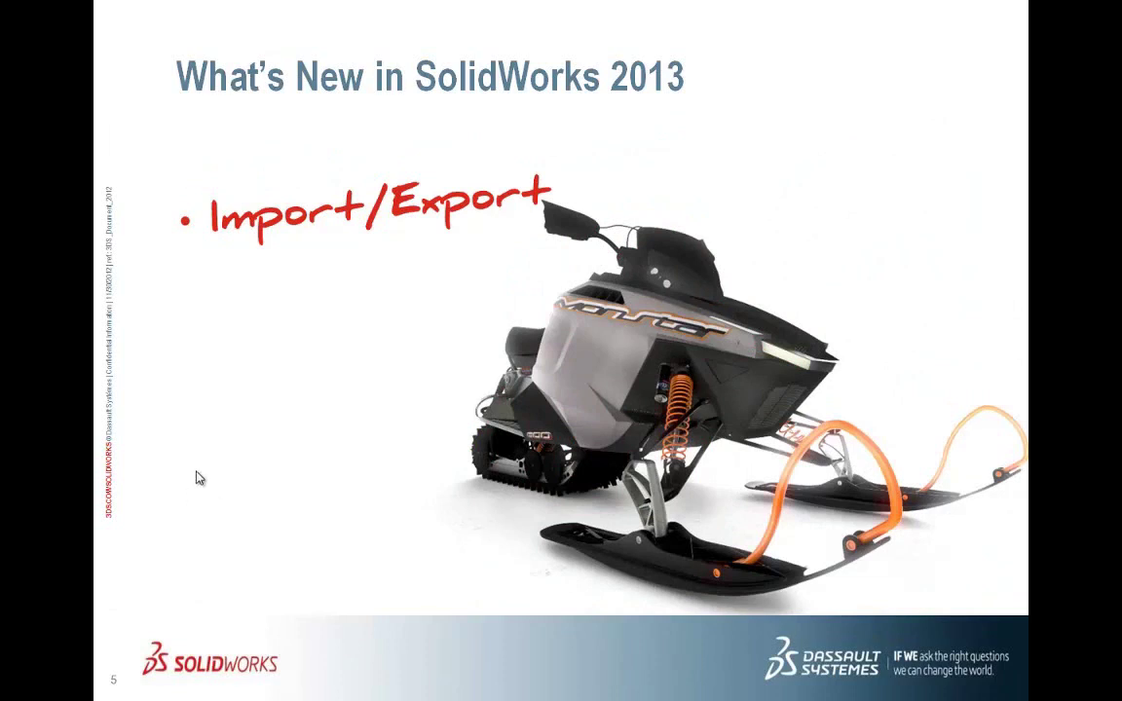
key("Right")
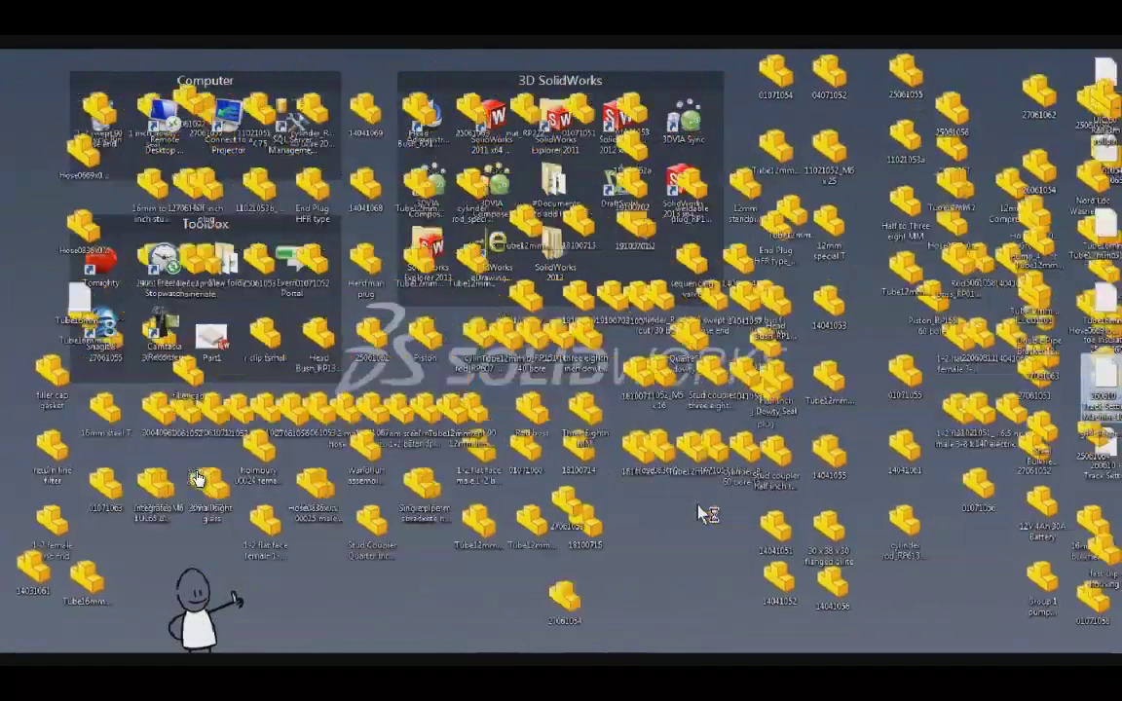
key("ctrl+shift+Escape")
left_click(203, 284)
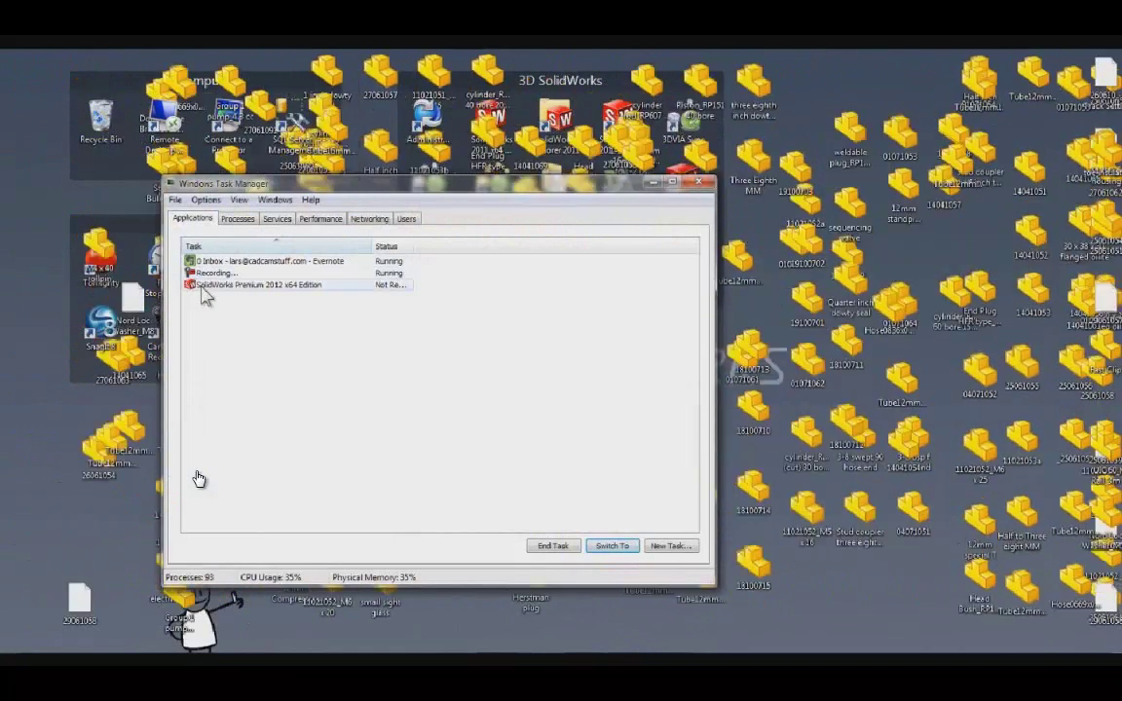
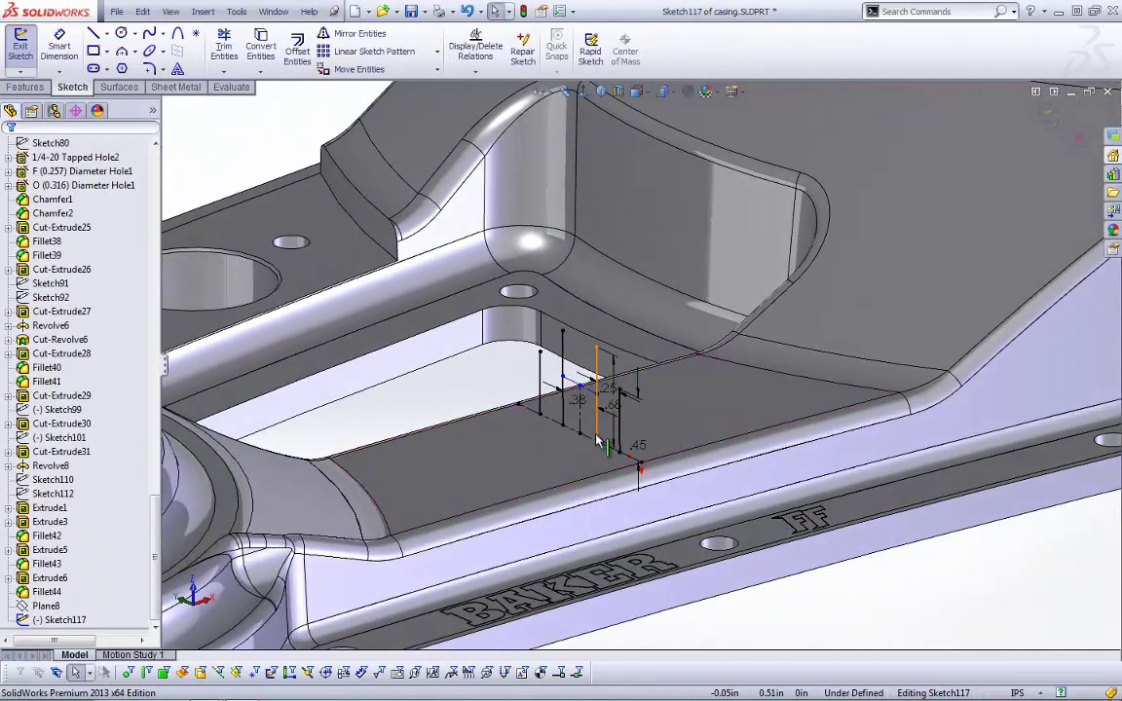
- Start a thin boss extrusion of the rib lines, about 1.16 in deep, with the wall thickness applied mid-plane
left_click(25, 87)
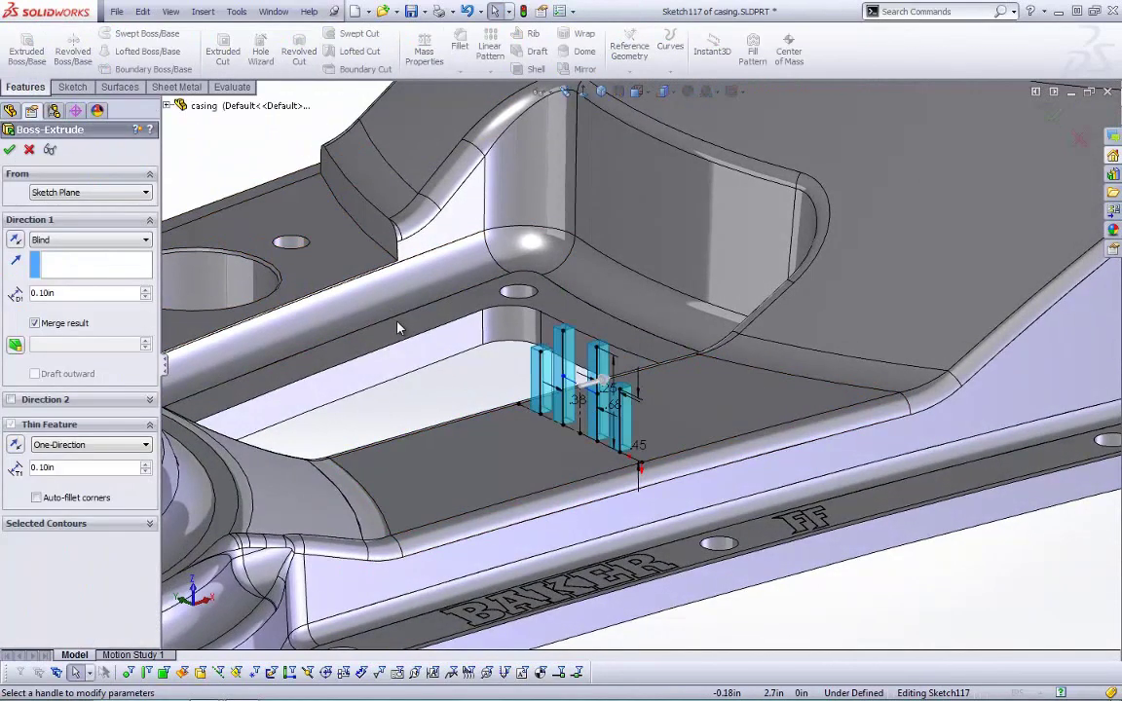
left_click_drag(604, 390, 656, 401)
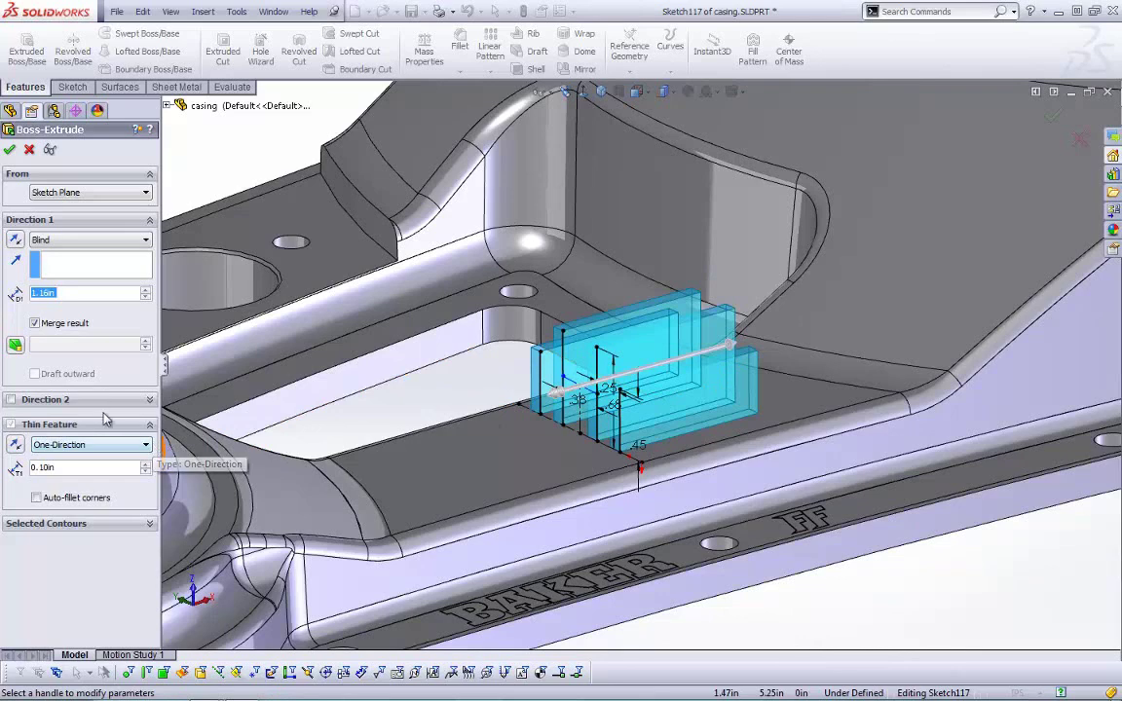
left_click(98, 445)
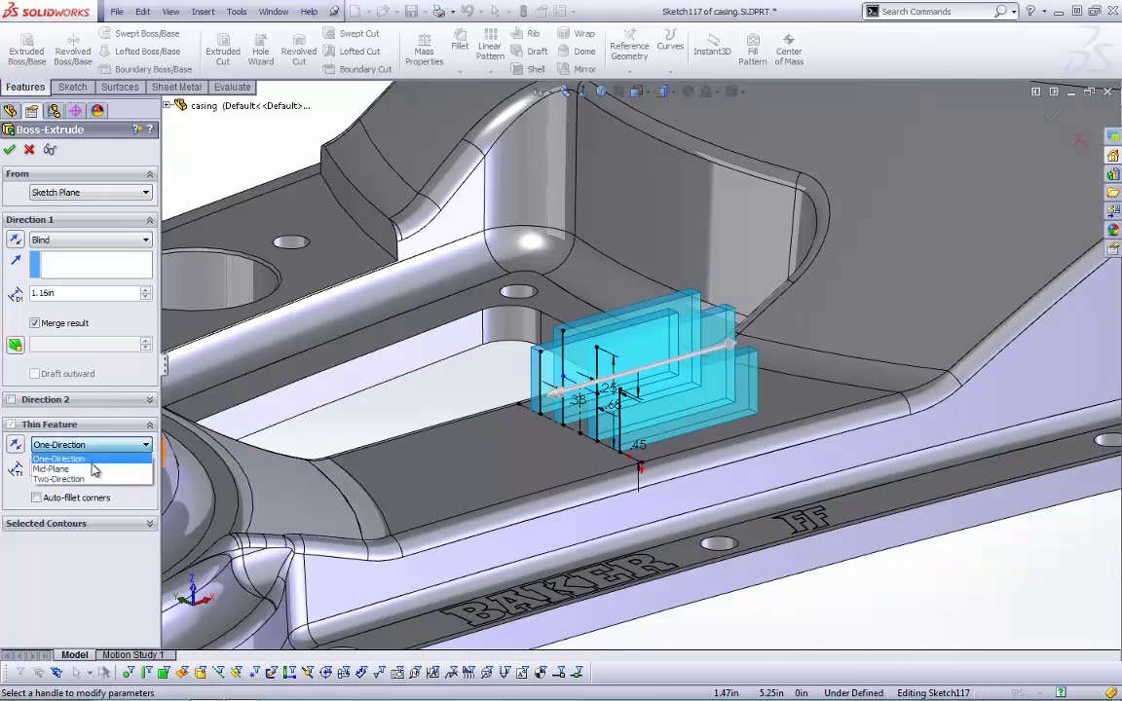
left_click(58, 464)
- Set Direction 1 of the thin extrusion to end up to the casing body
scroll(439, 400, "down", 8)
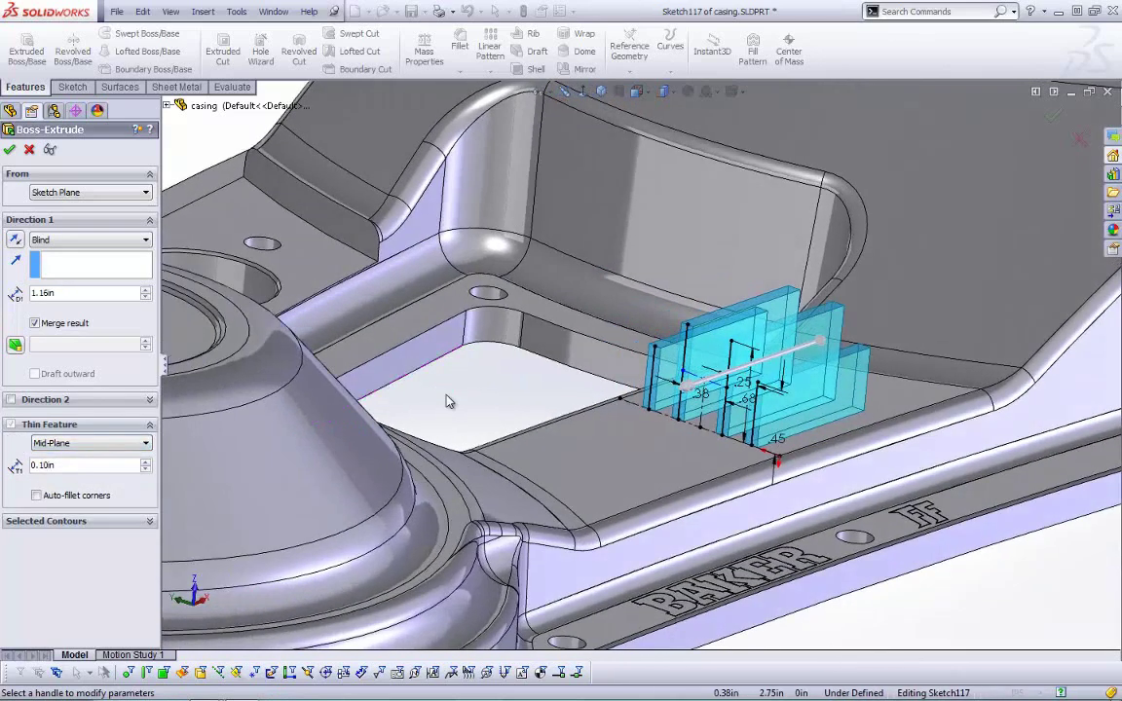
scroll(654, 375, "up", 8)
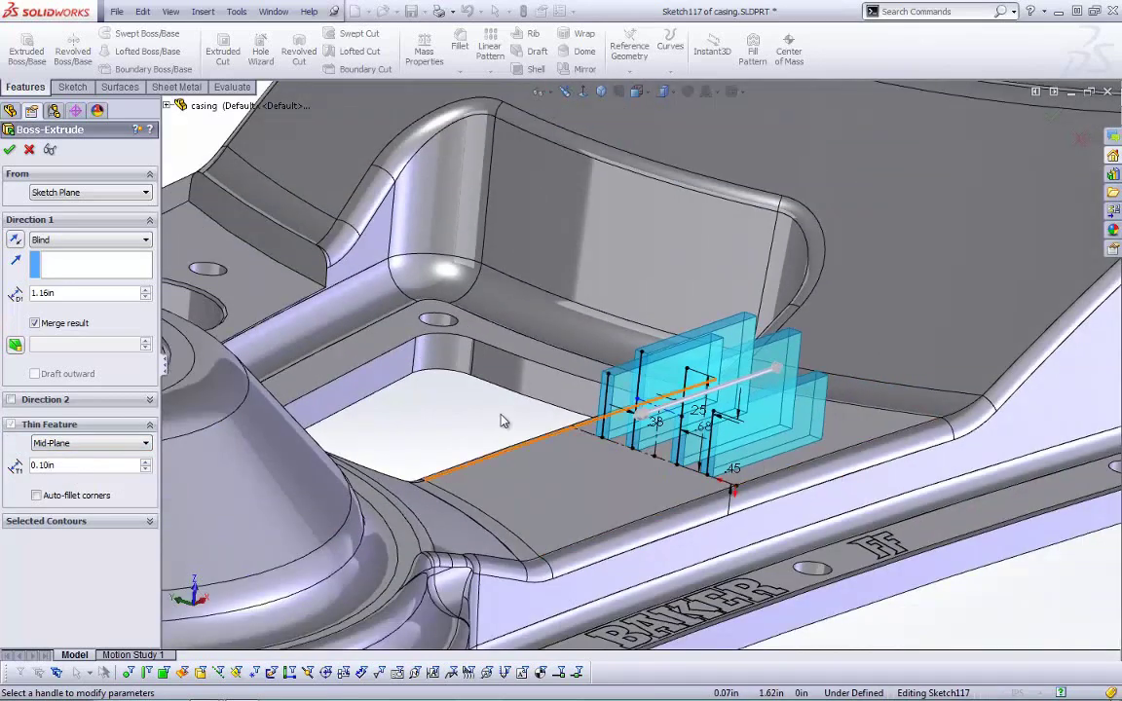
right_click(501, 417)
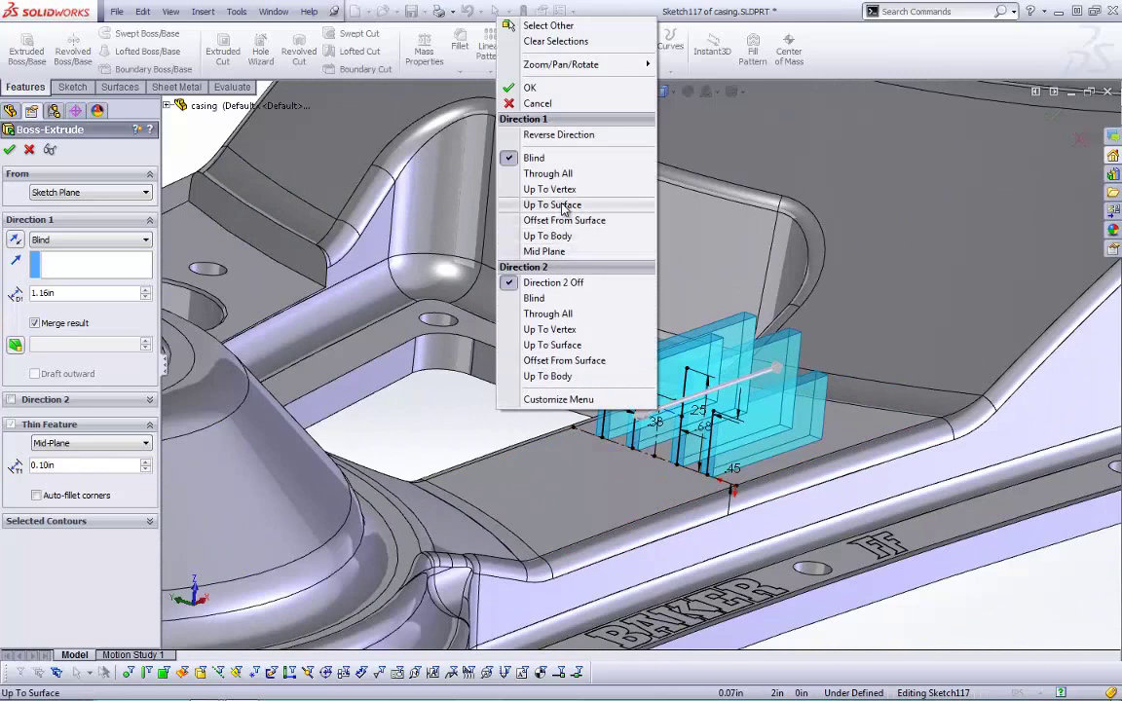
left_click(565, 238)
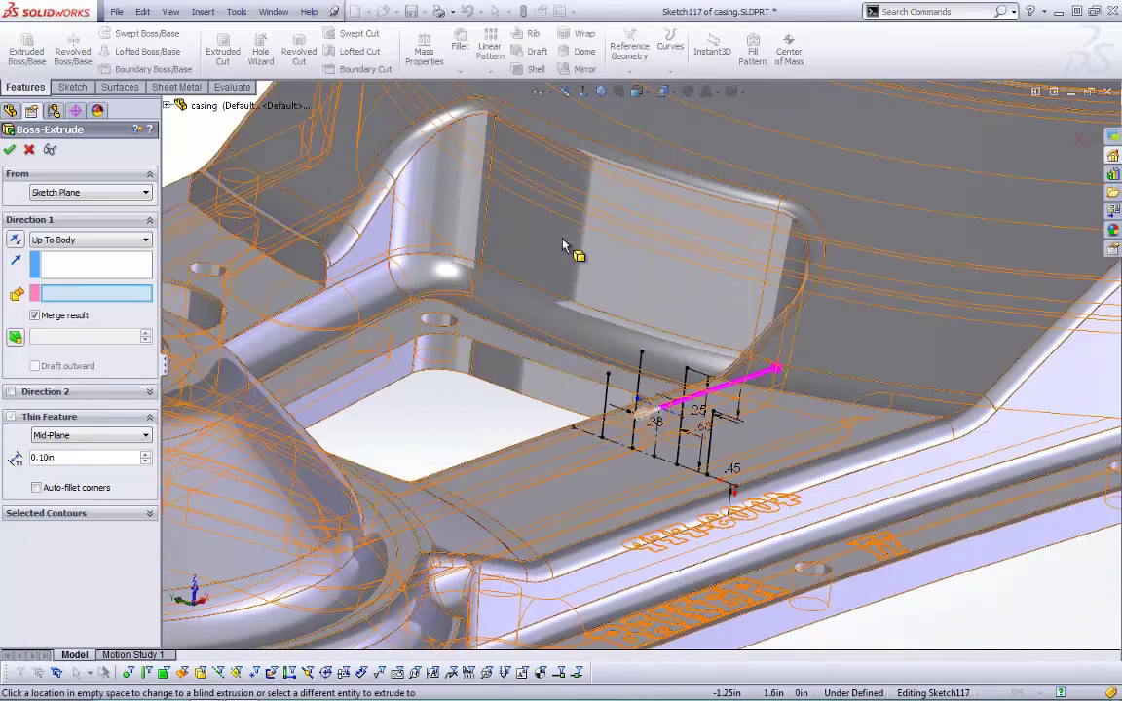
left_click(558, 268)
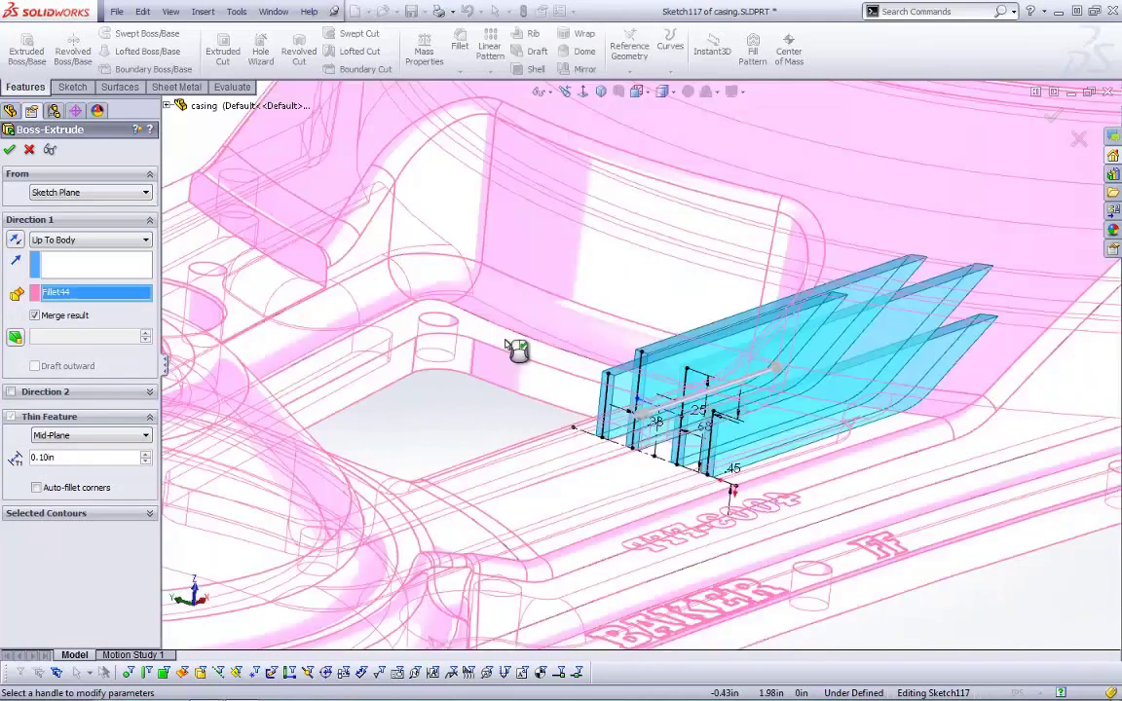
- Set Direction 2 to end up to the casing body as well, and finish the thin extrusion
right_click(458, 423)
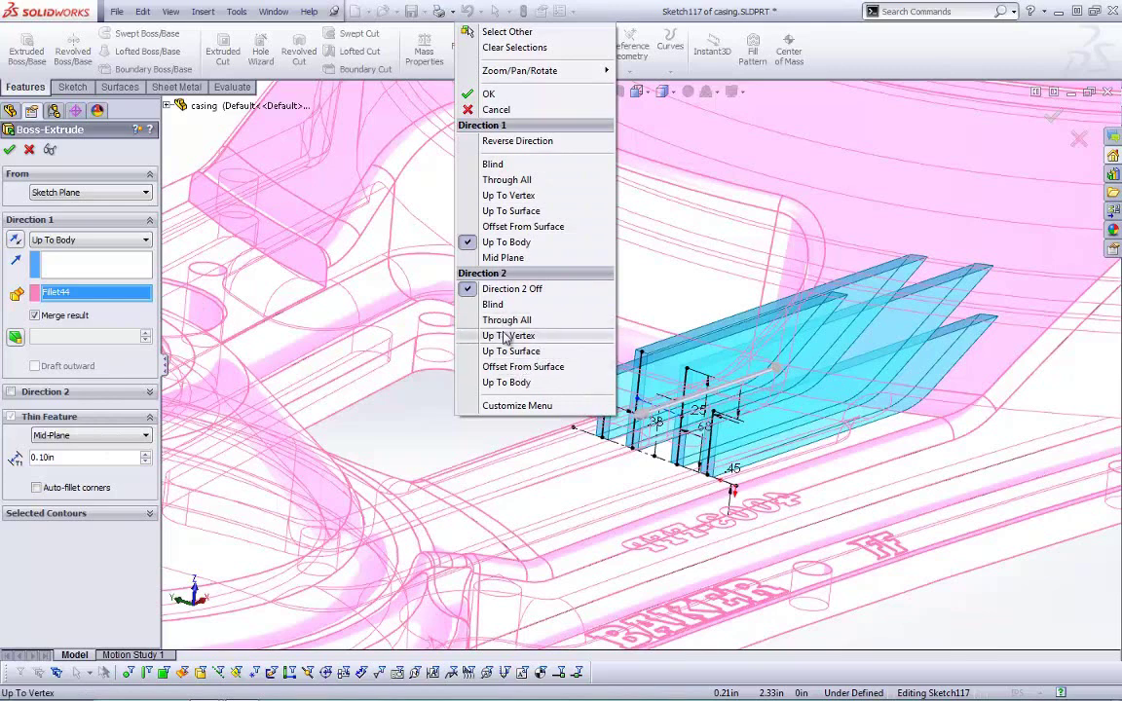
left_click(505, 383)
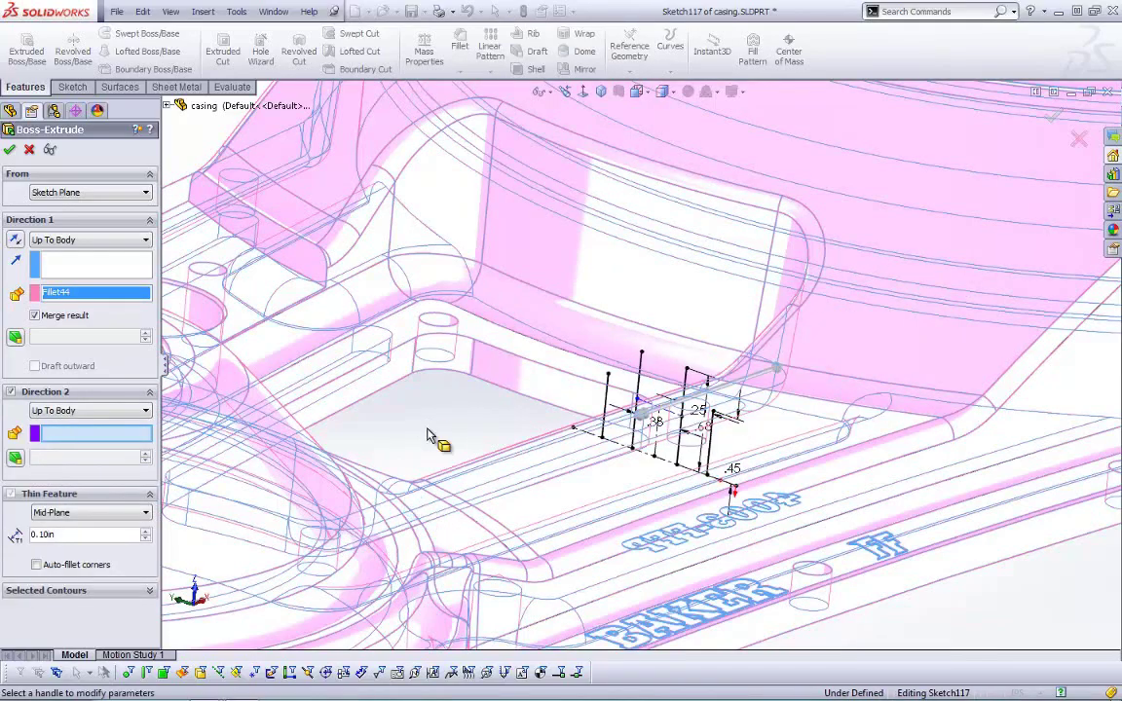
left_click(399, 394)
middle_click_drag(407, 362, 701, 595)
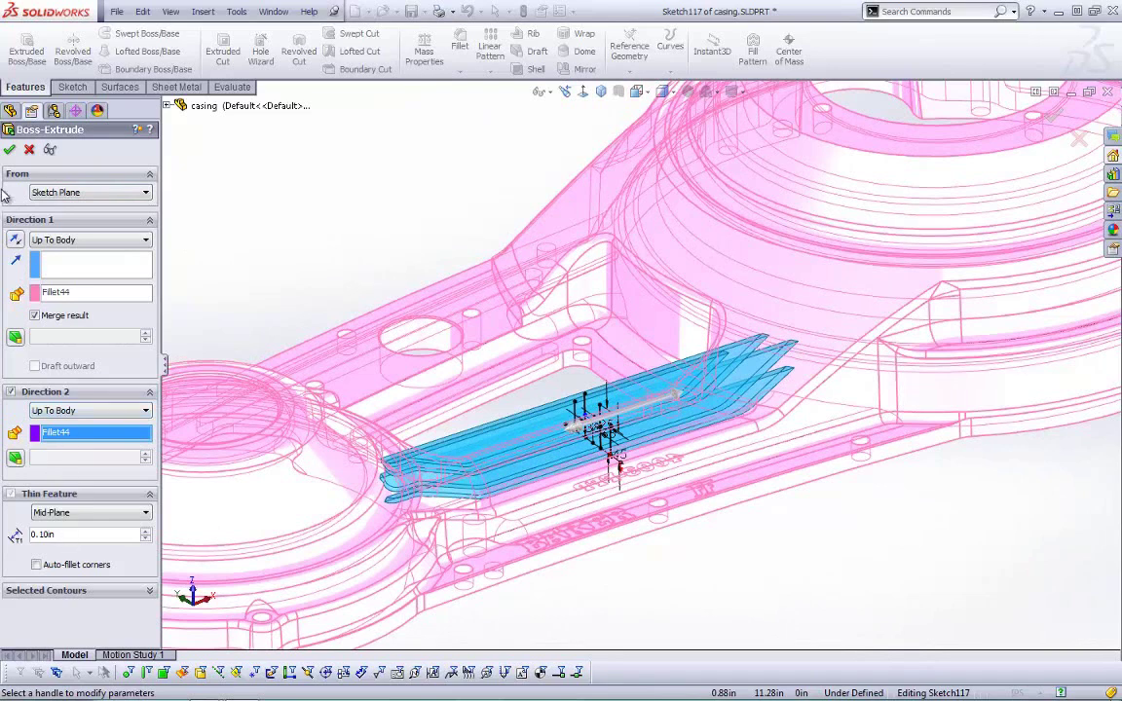
right_click(343, 211)
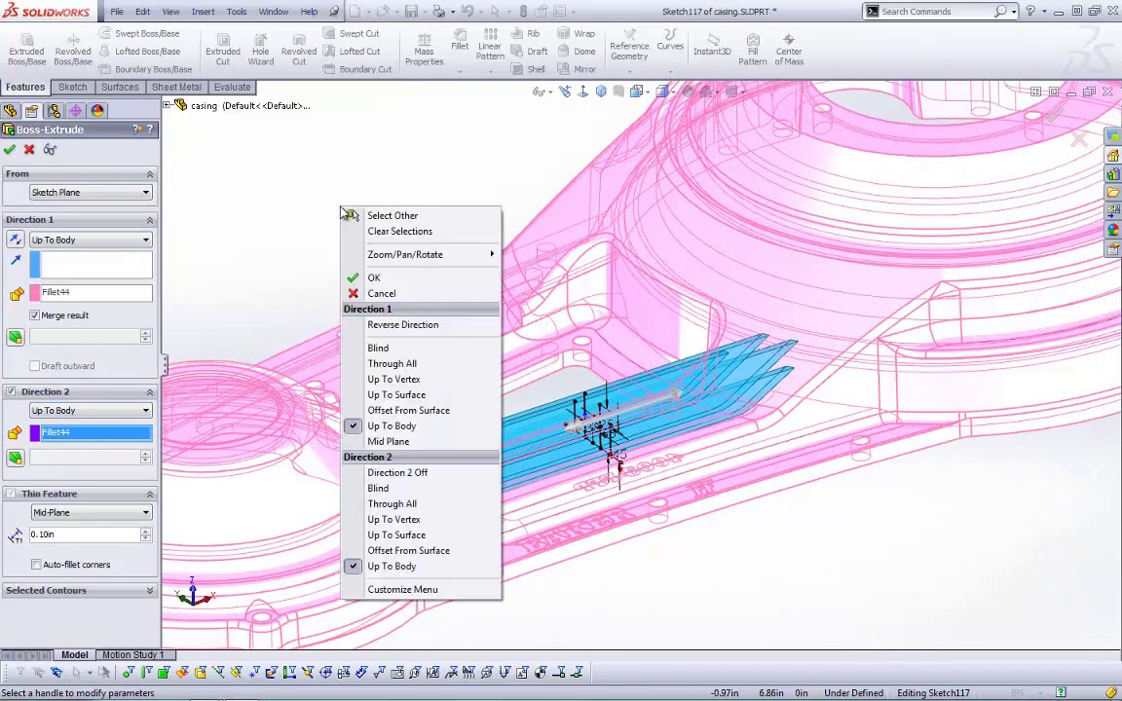
left_click(375, 280)
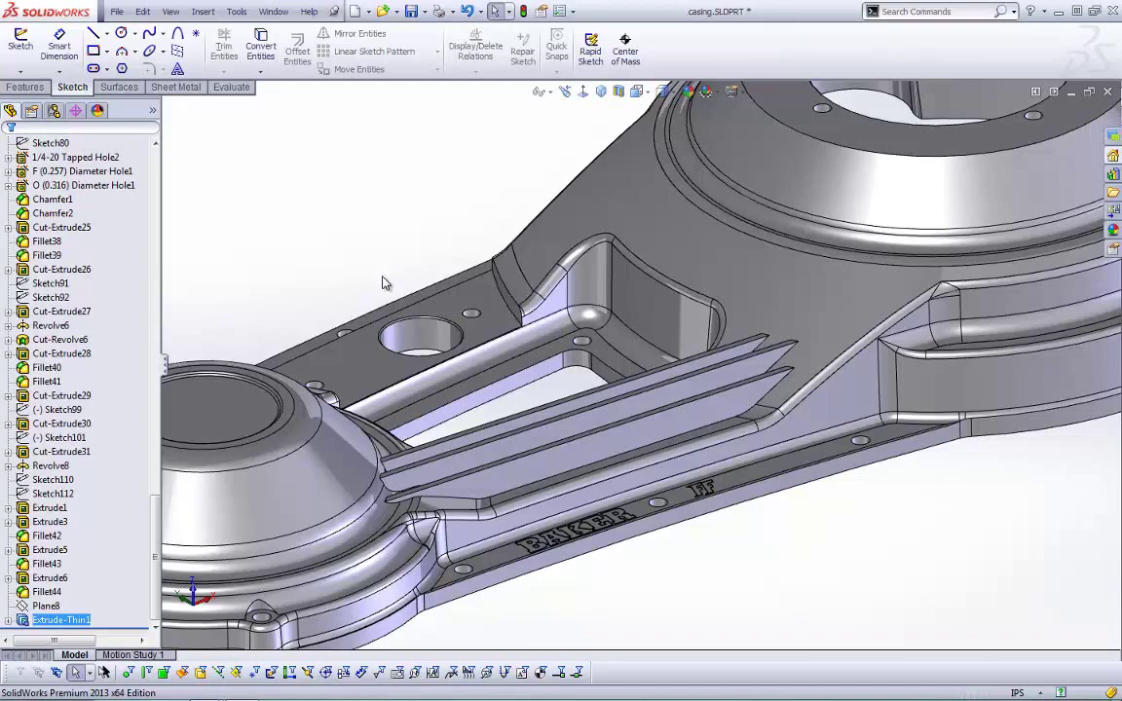
- Add a 0.05 in constant radius fillet along the edges where the thin ribs meet the casing
middle_click_drag(383, 282, 549, 310)
scroll(826, 321, "down", 3)
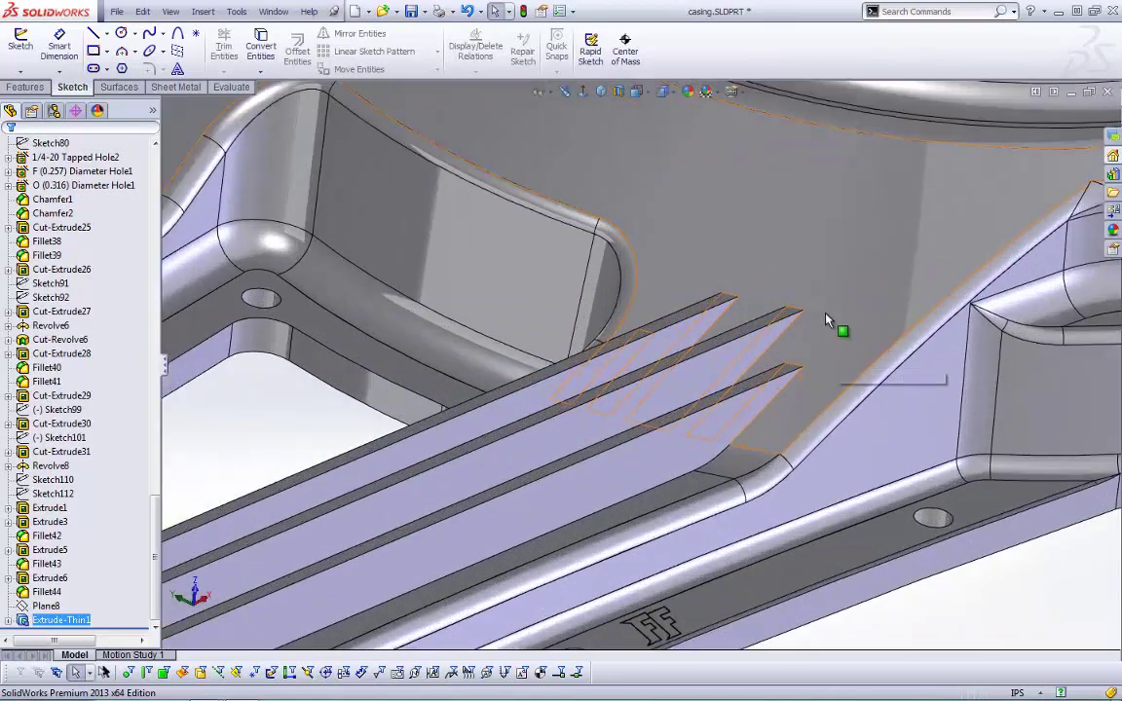
middle_click_drag(826, 321, 823, 385)
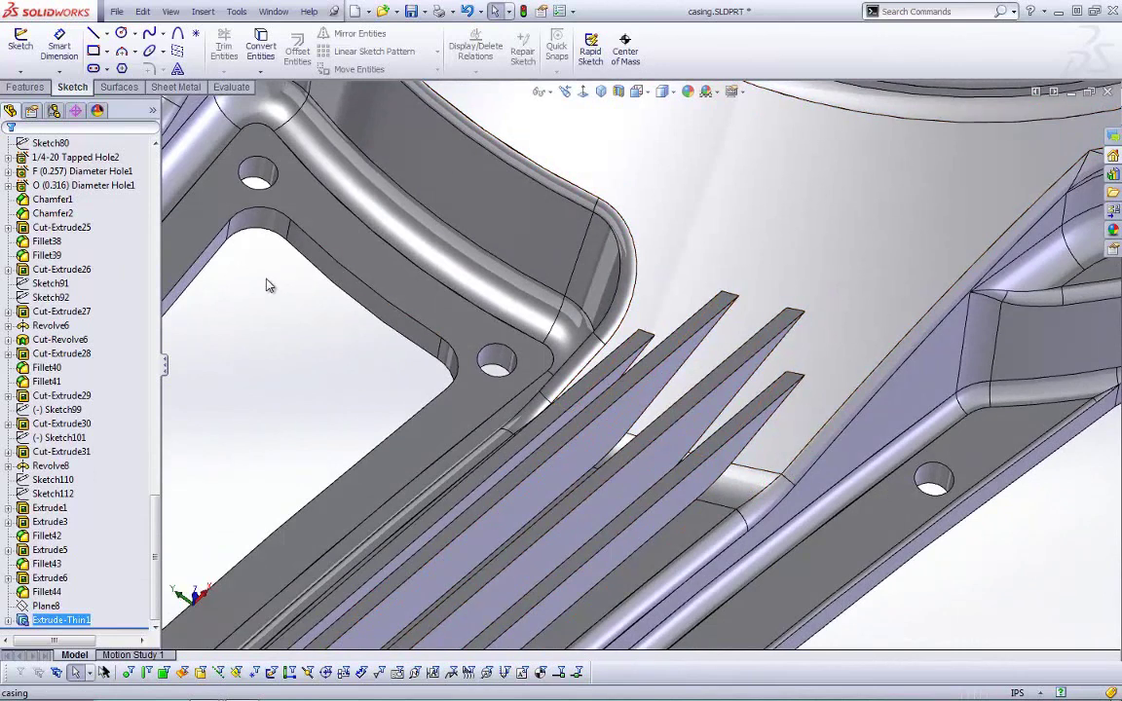
left_click(26, 87)
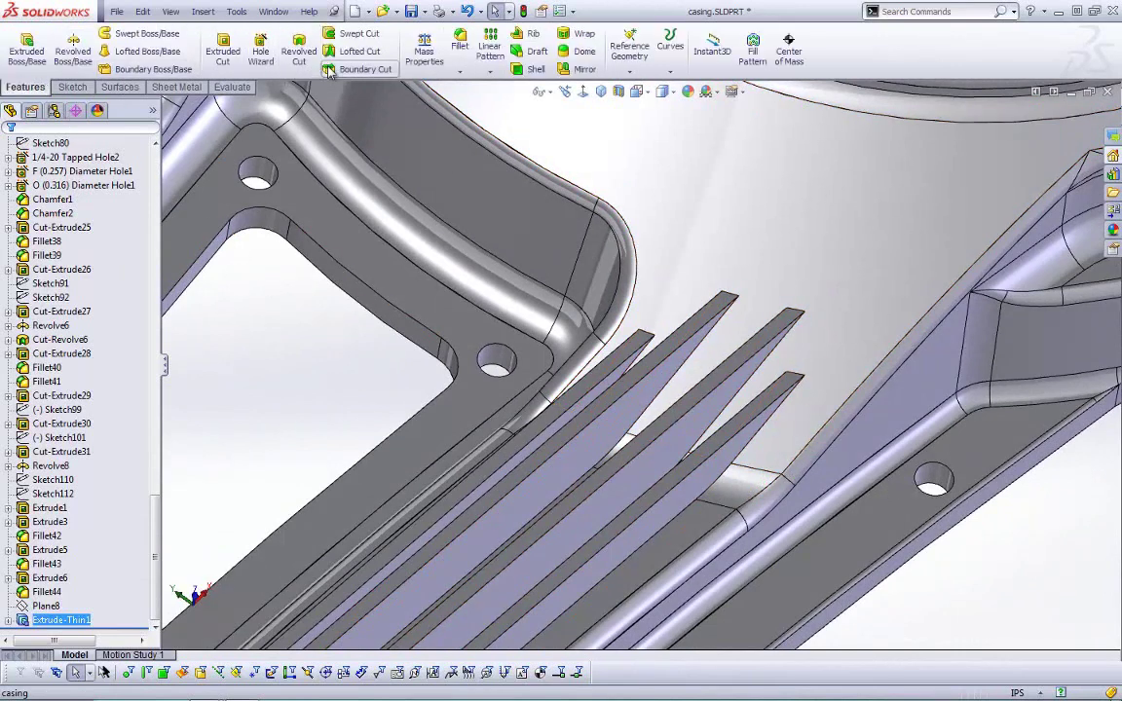
left_click(459, 45)
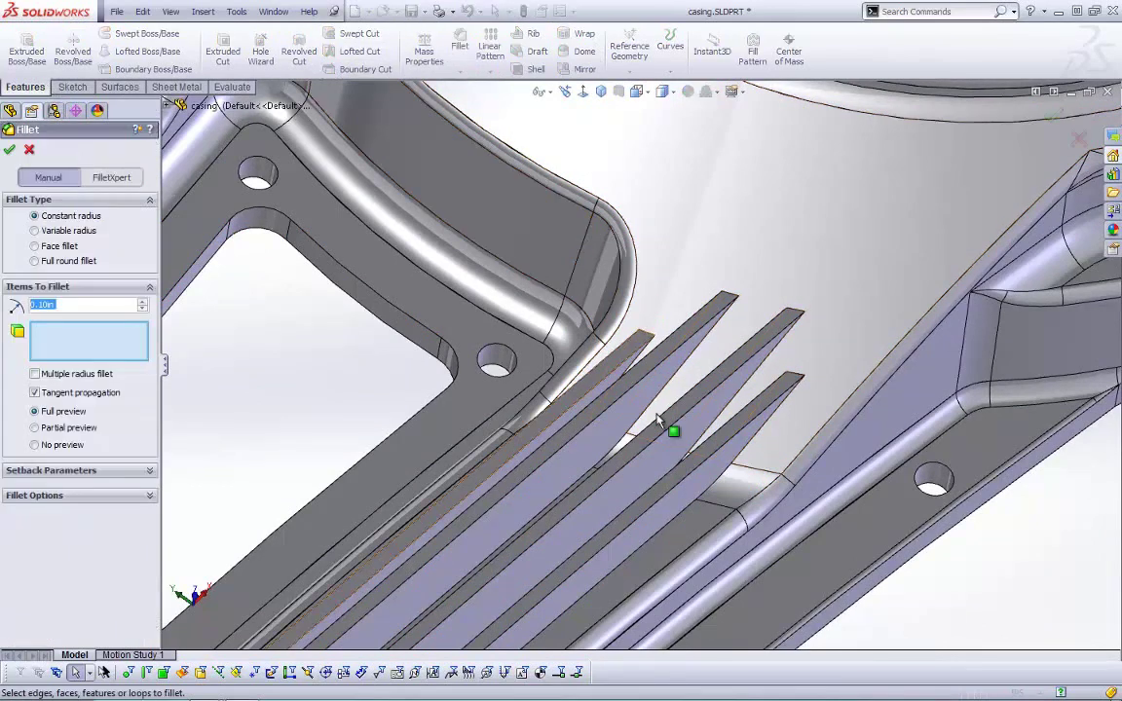
left_click(682, 524)
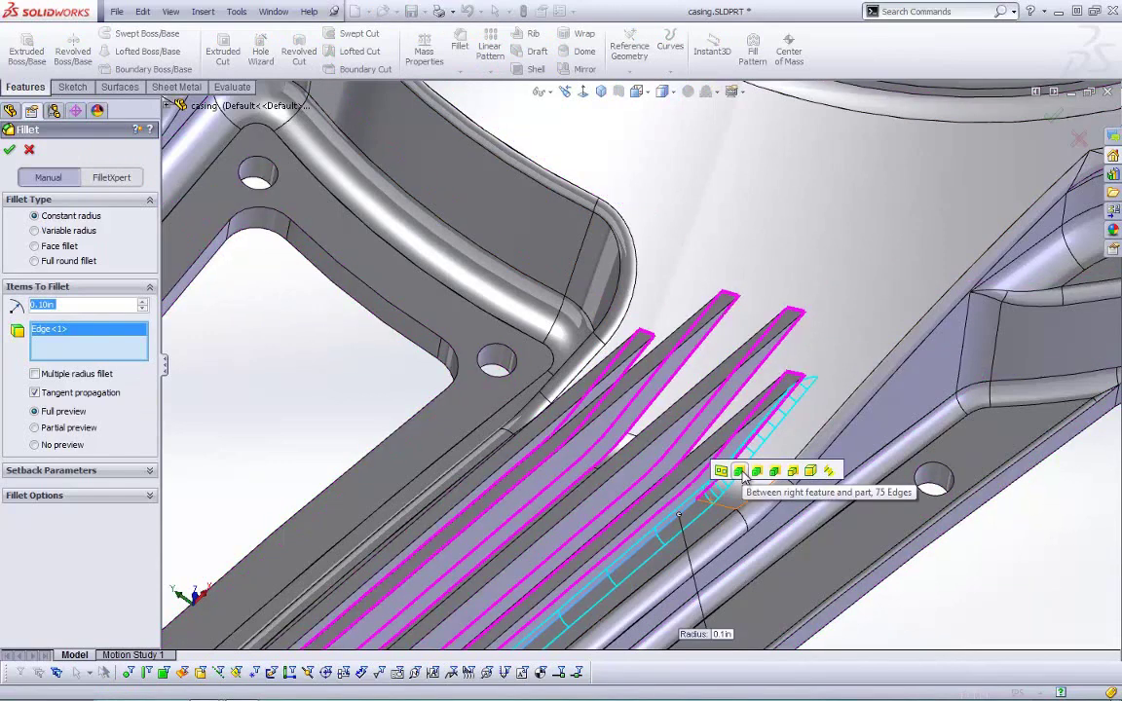
left_click(811, 473)
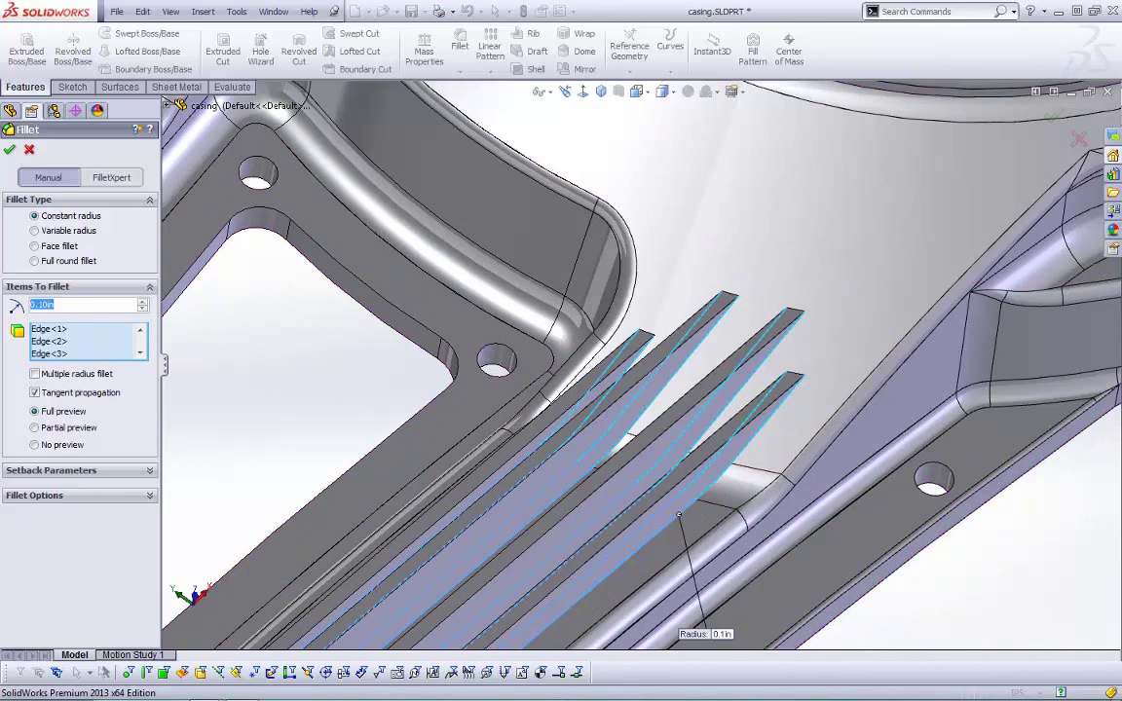
type(".05")
key("Return")
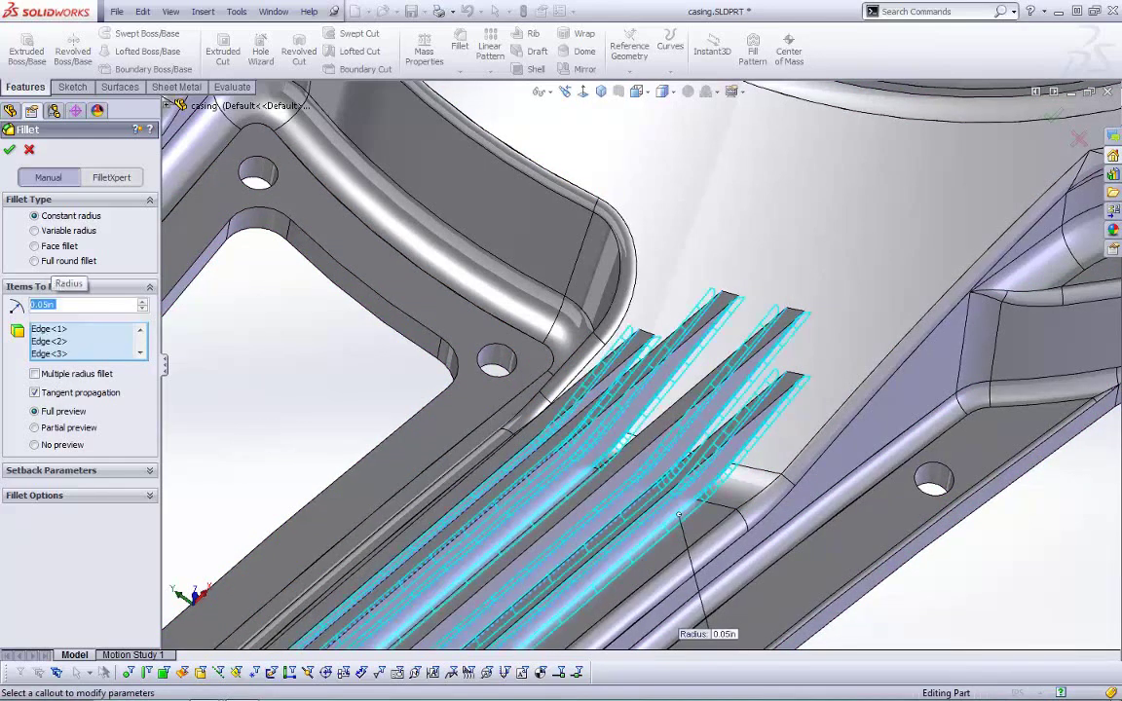
left_click(13, 151)
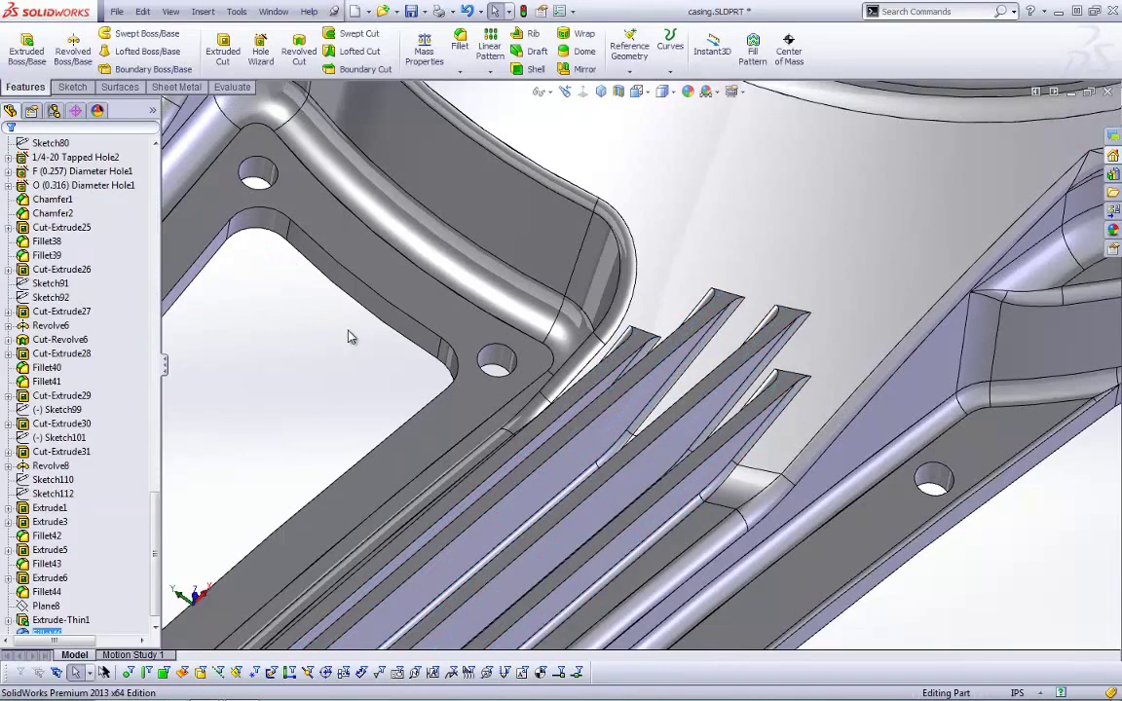
- Open the recent part muffler guard-2.SLDPRT
middle_click_drag(359, 434, 405, 370)
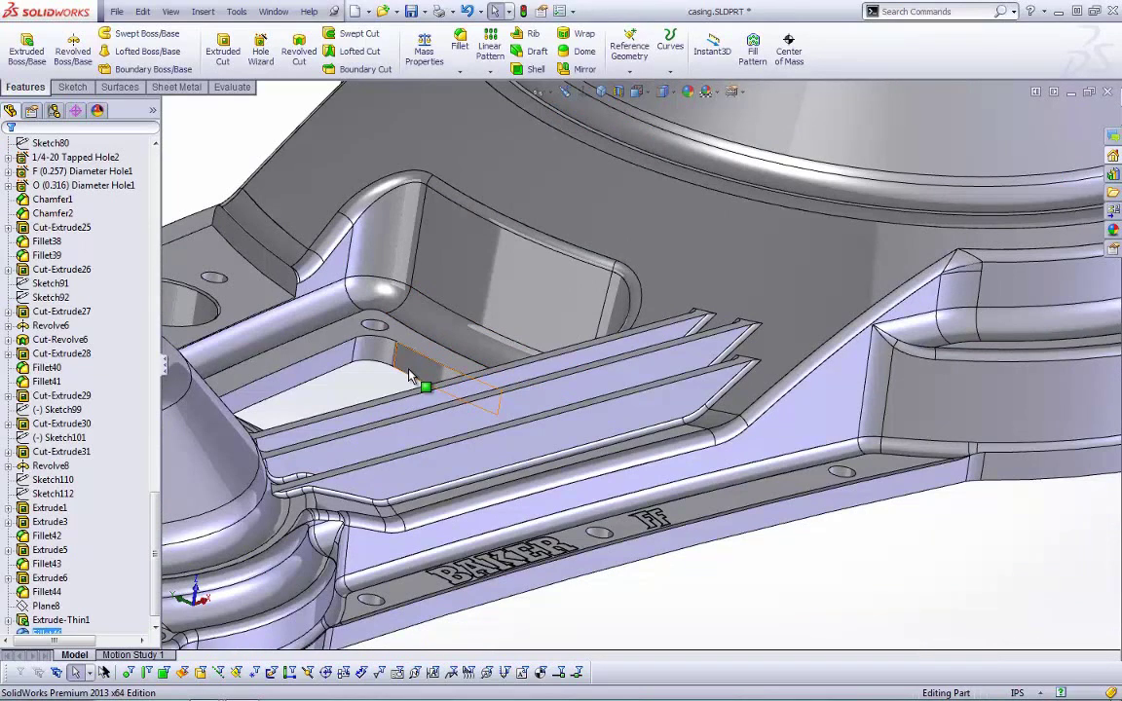
left_click(116, 11)
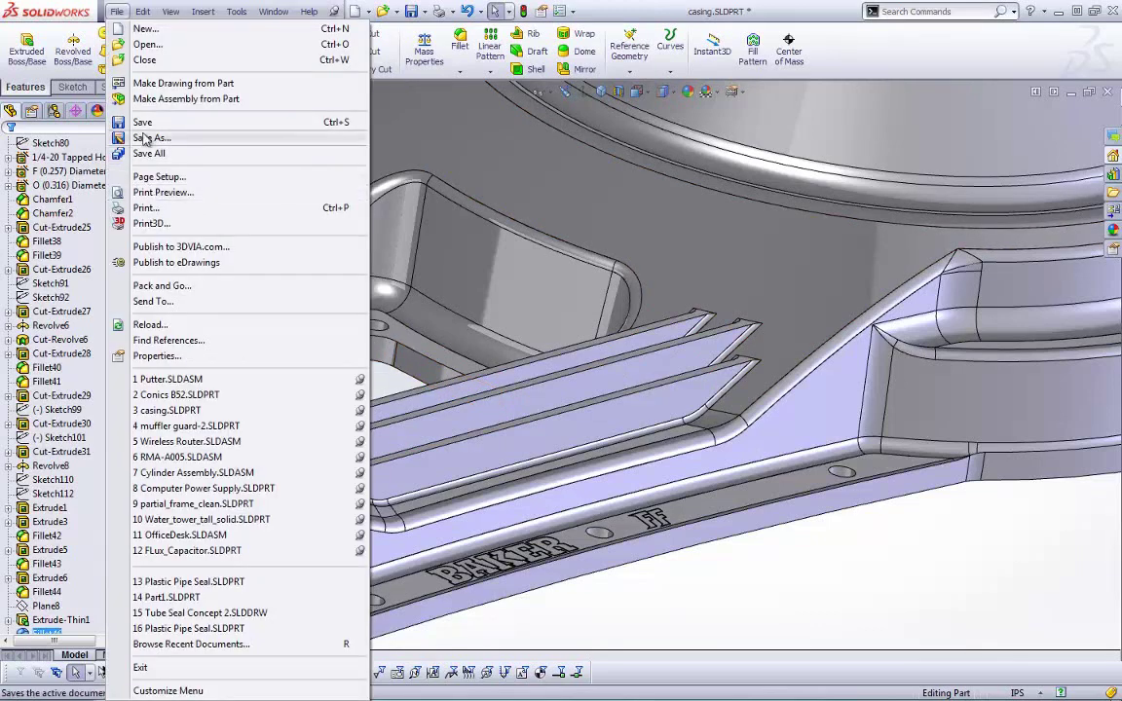
left_click(154, 431)
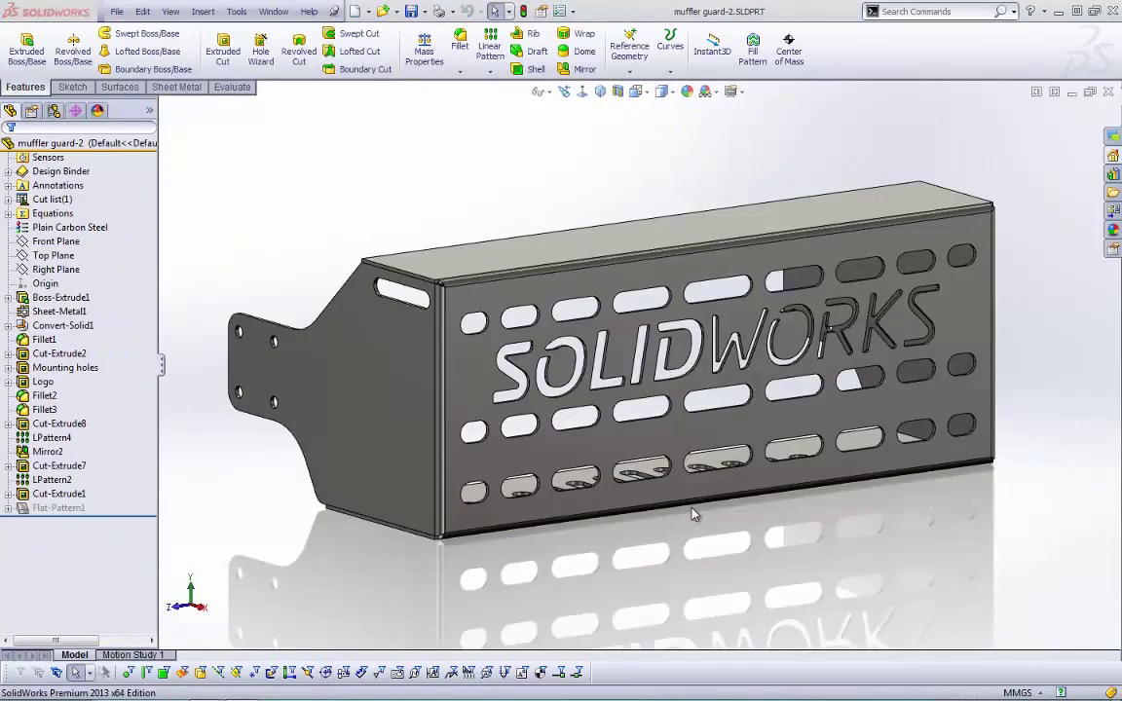
- Start a linear pattern of the Cut-Extrude1 side slot along the vertical bend edge, with 30 mm spacing and five instances
middle_click_drag(694, 515, 748, 561)
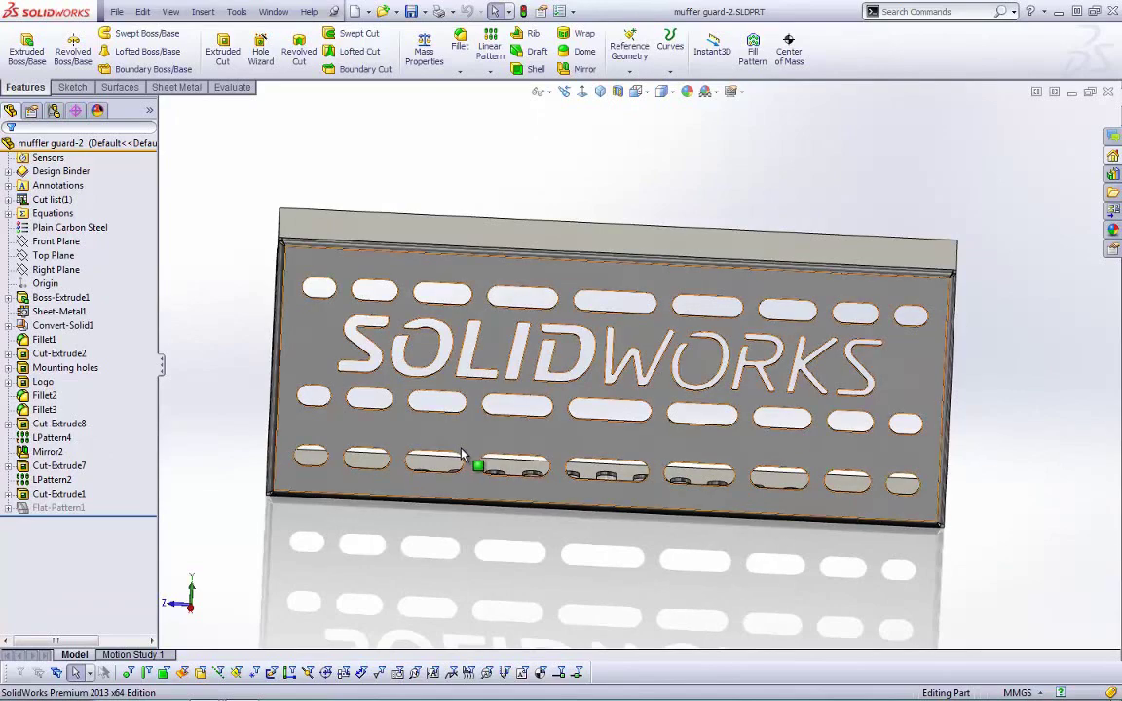
middle_click_drag(387, 429, 536, 409)
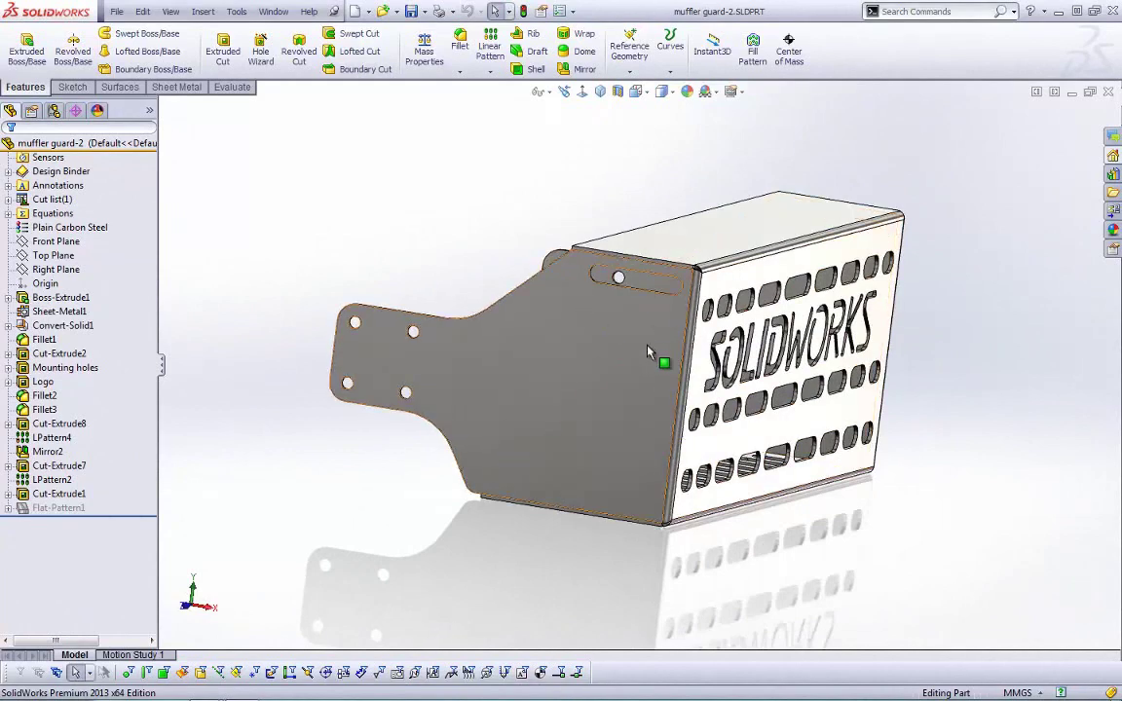
middle_click_drag(664, 363, 640, 363)
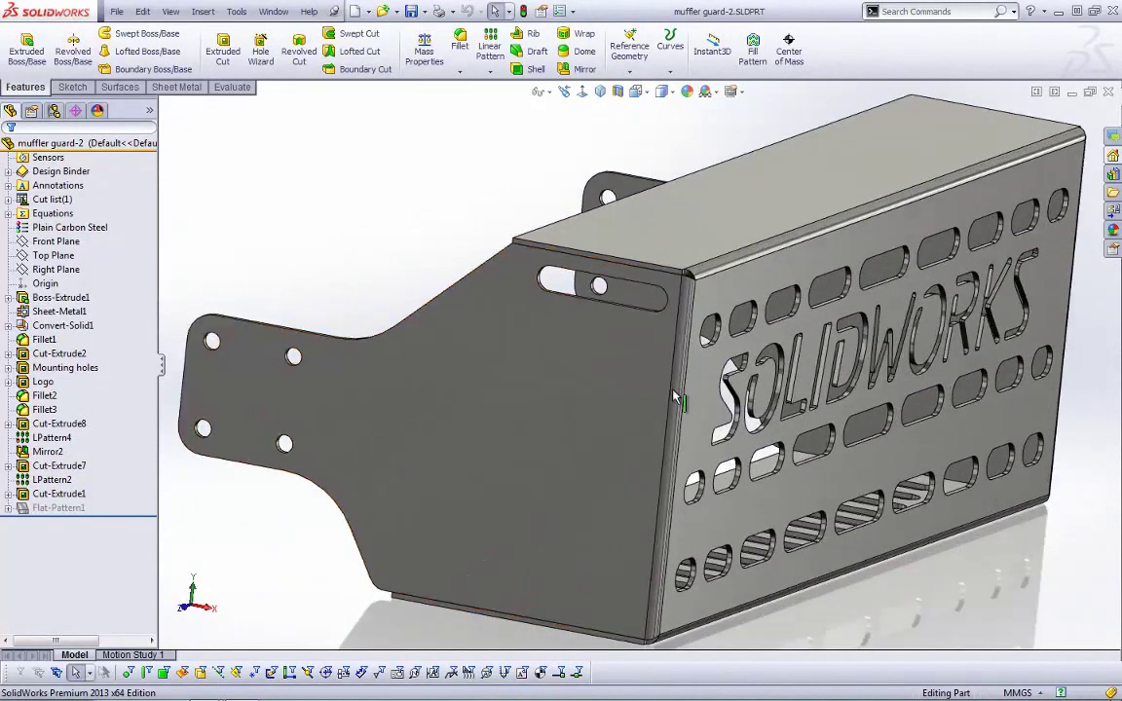
left_click(61, 425)
left_click(59, 494)
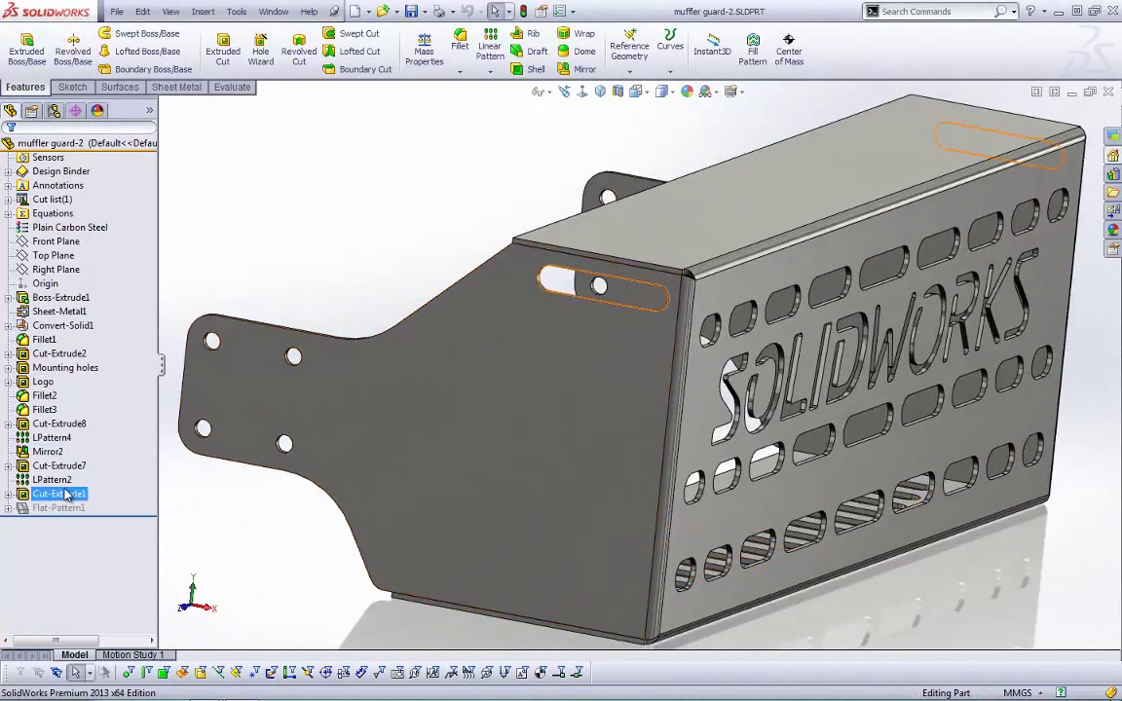
left_click(490, 50)
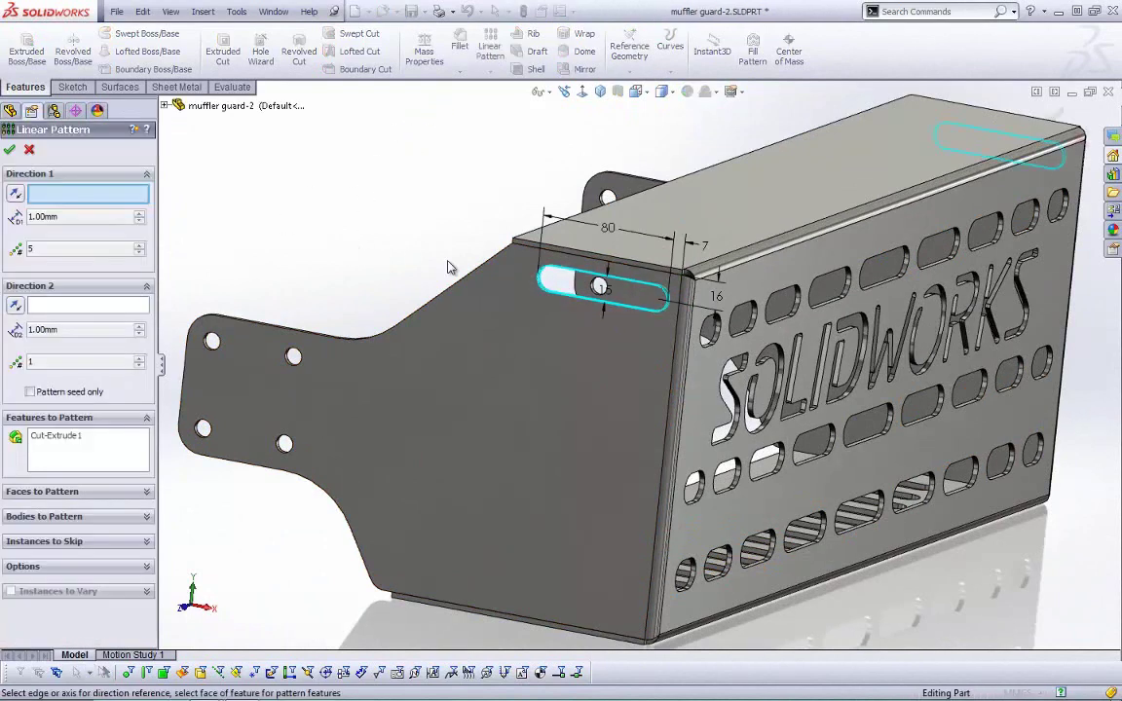
left_click(681, 350)
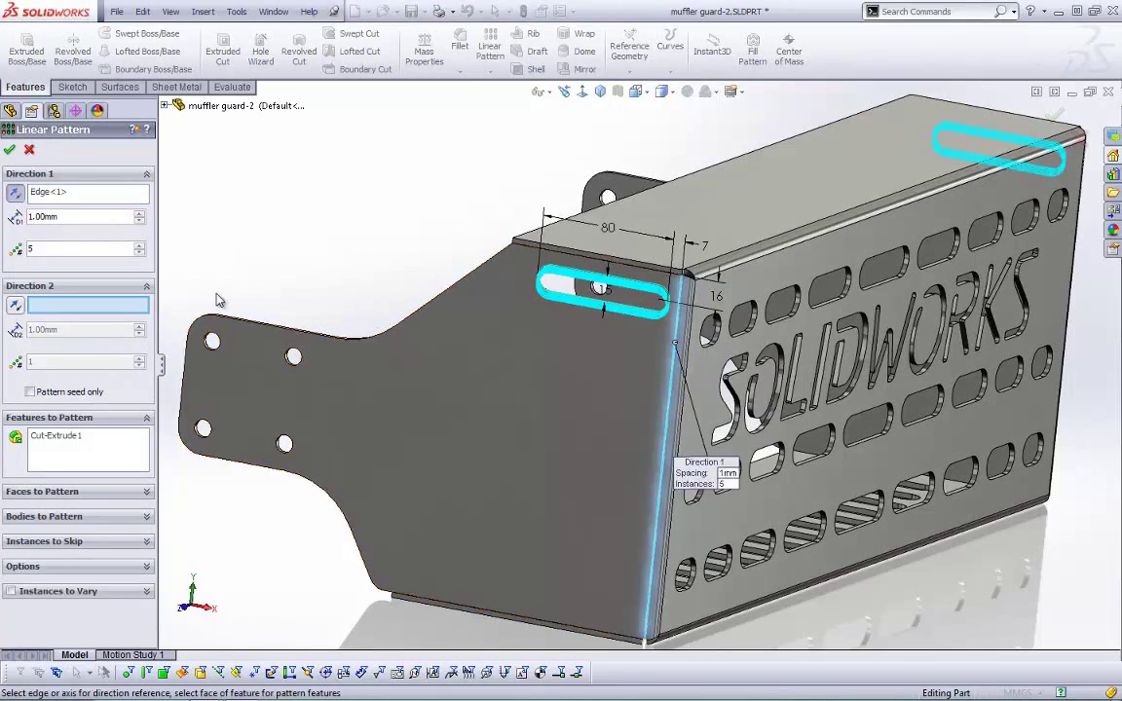
double_click(72, 216)
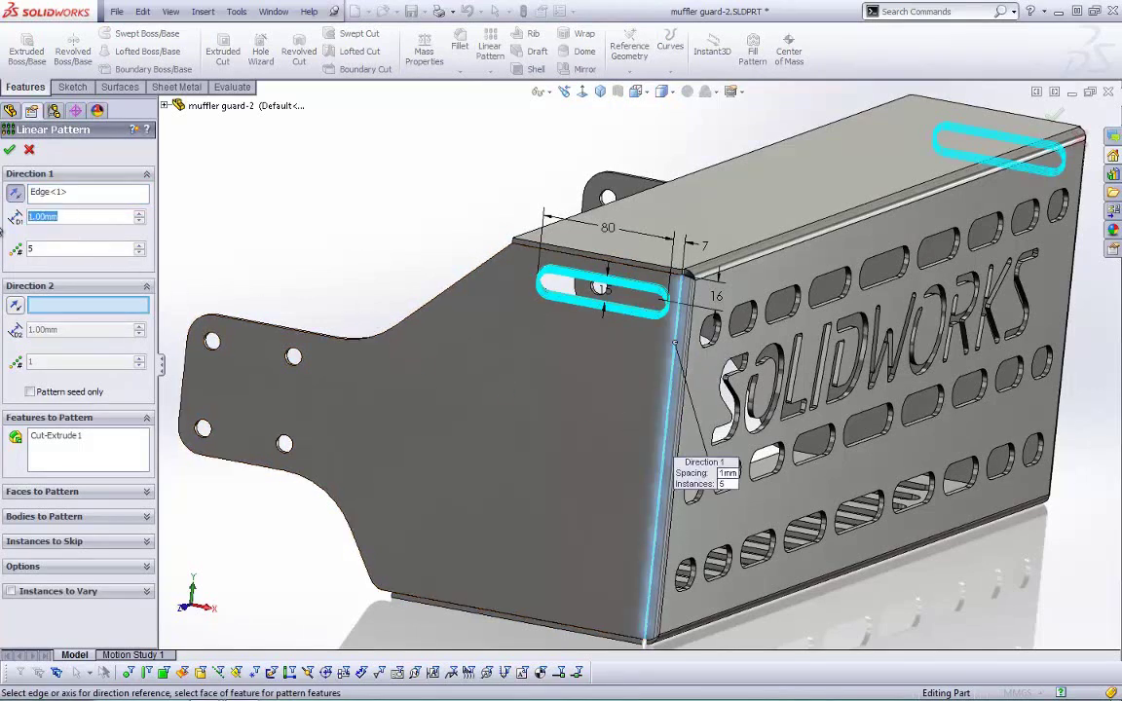
type("30")
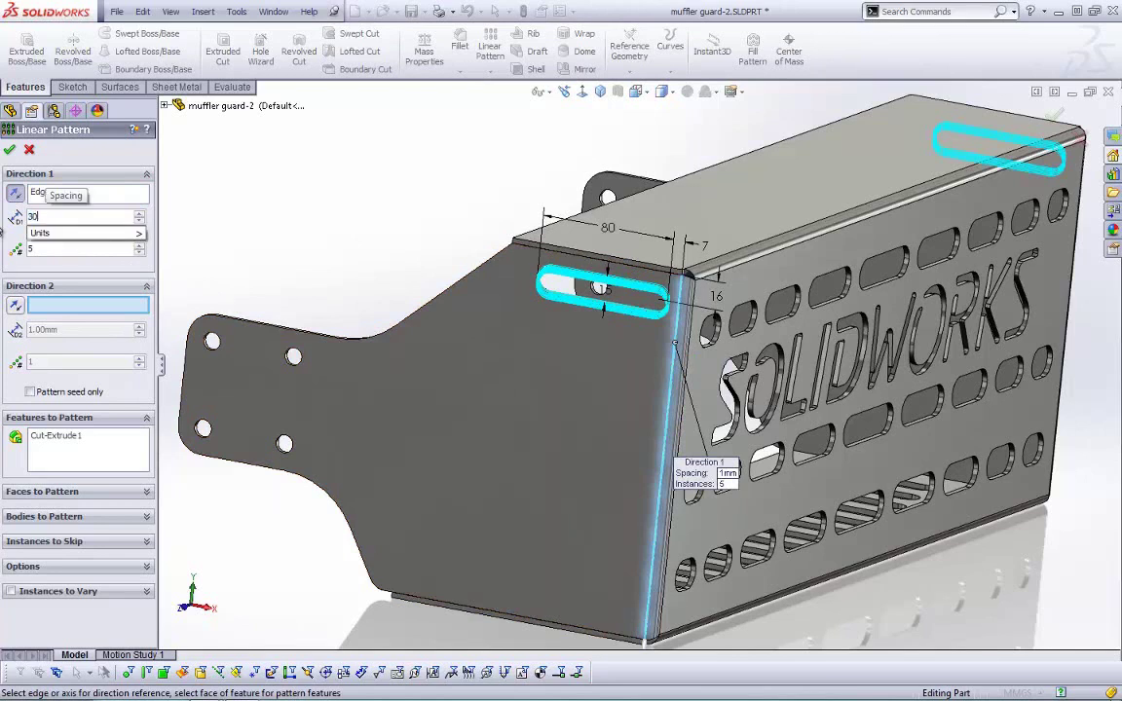
key("Return")
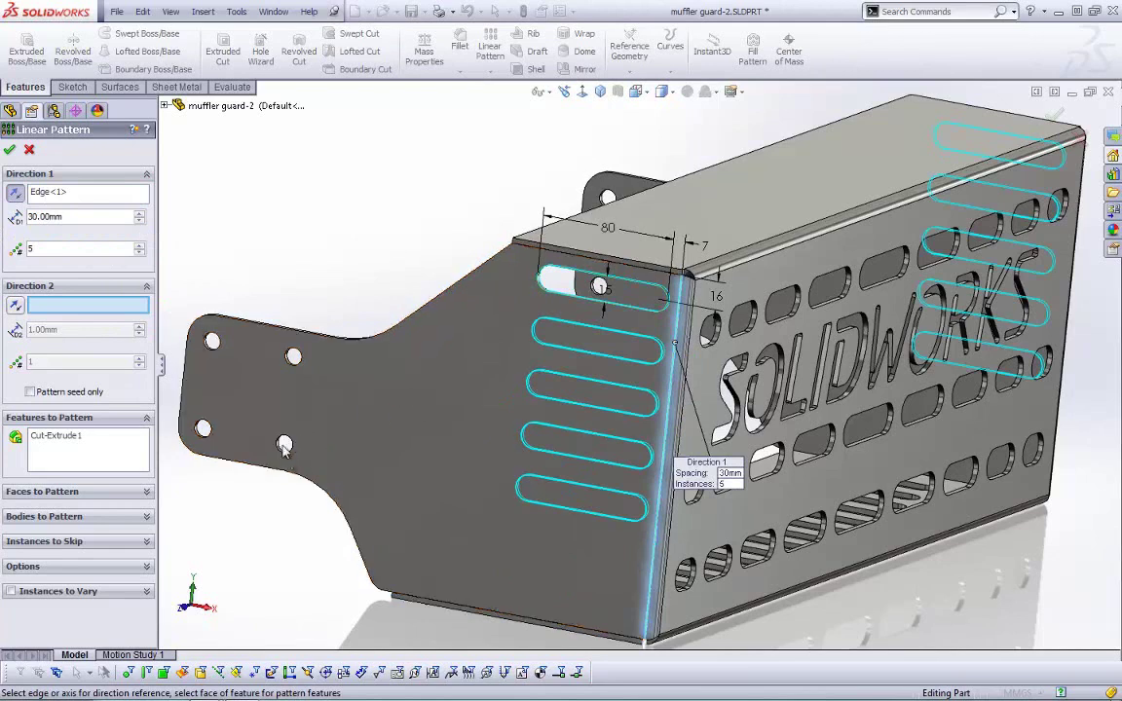
- Enable varying instances for the slot pattern and set the Direction 1 spacing increment to 7 mm
left_click(9, 591)
scroll(151, 453, "down", 1)
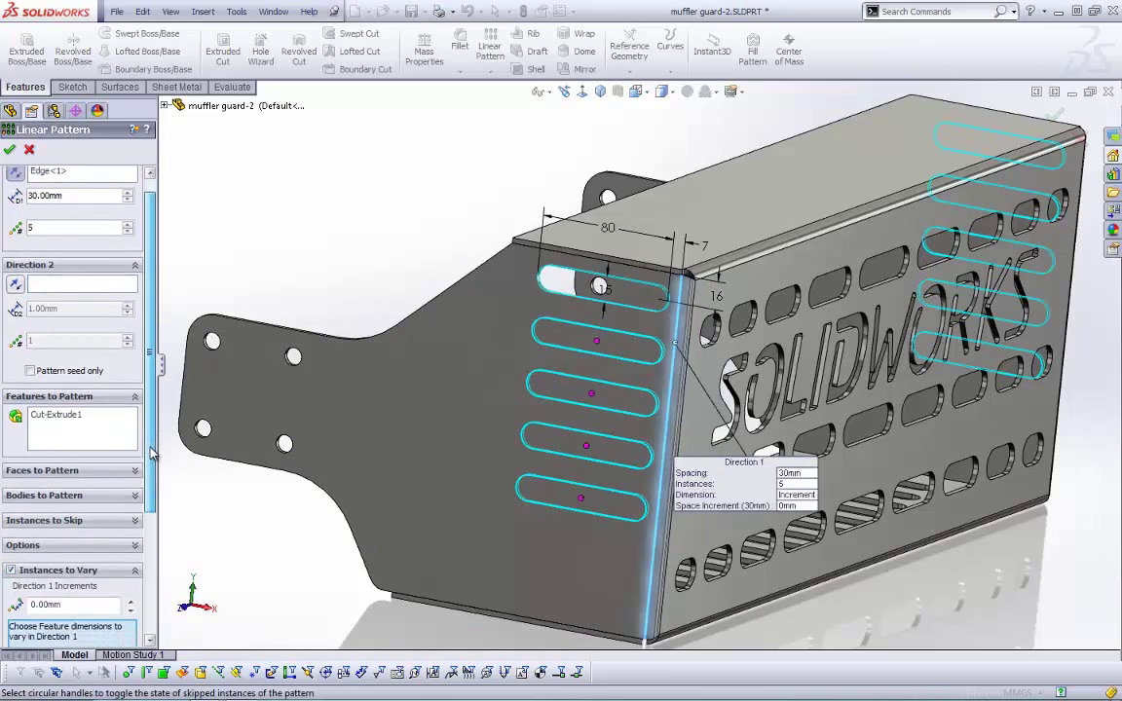
scroll(151, 453, "down", 3)
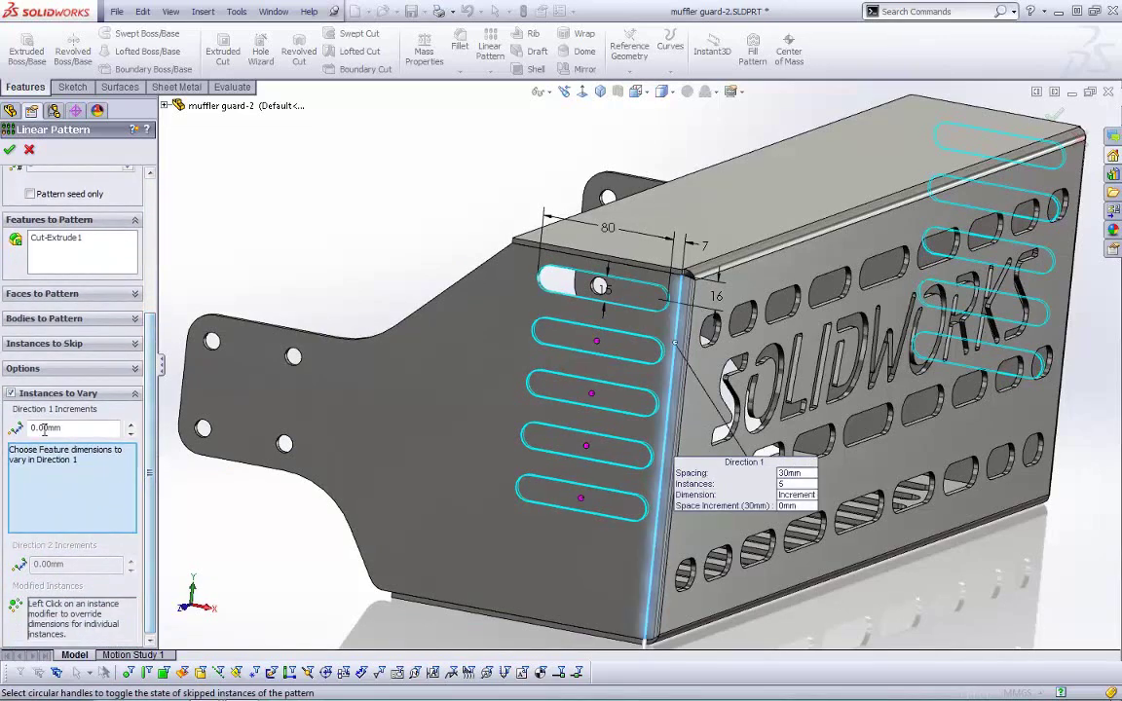
double_click(61, 430)
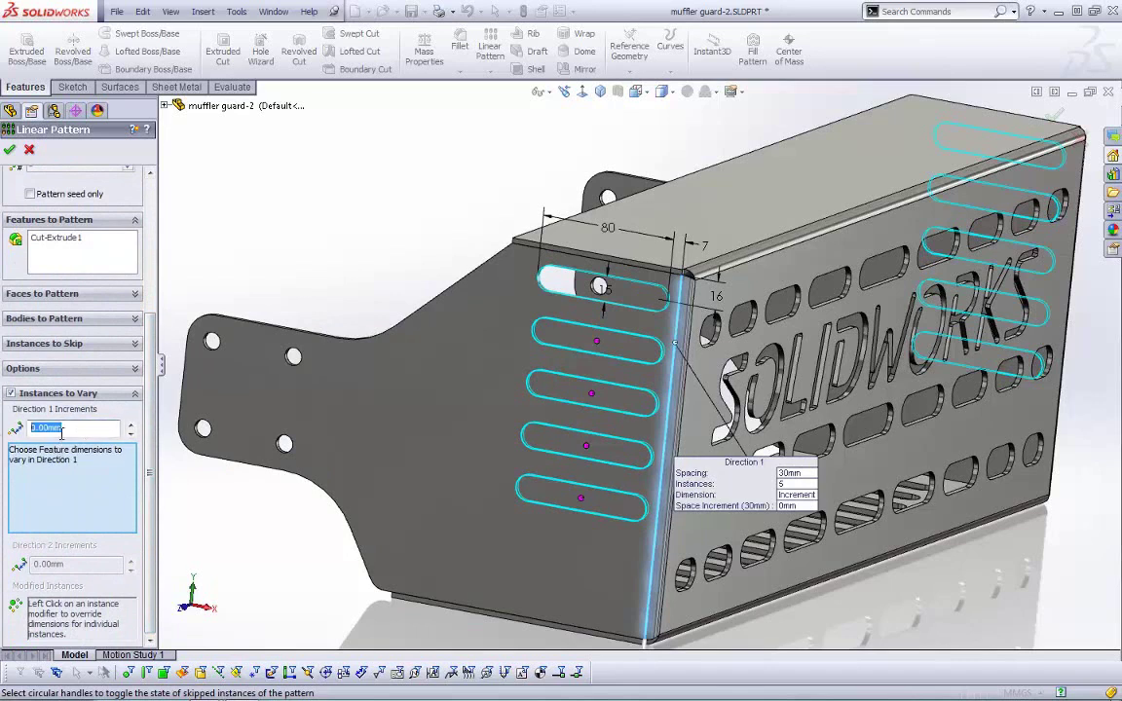
type("7")
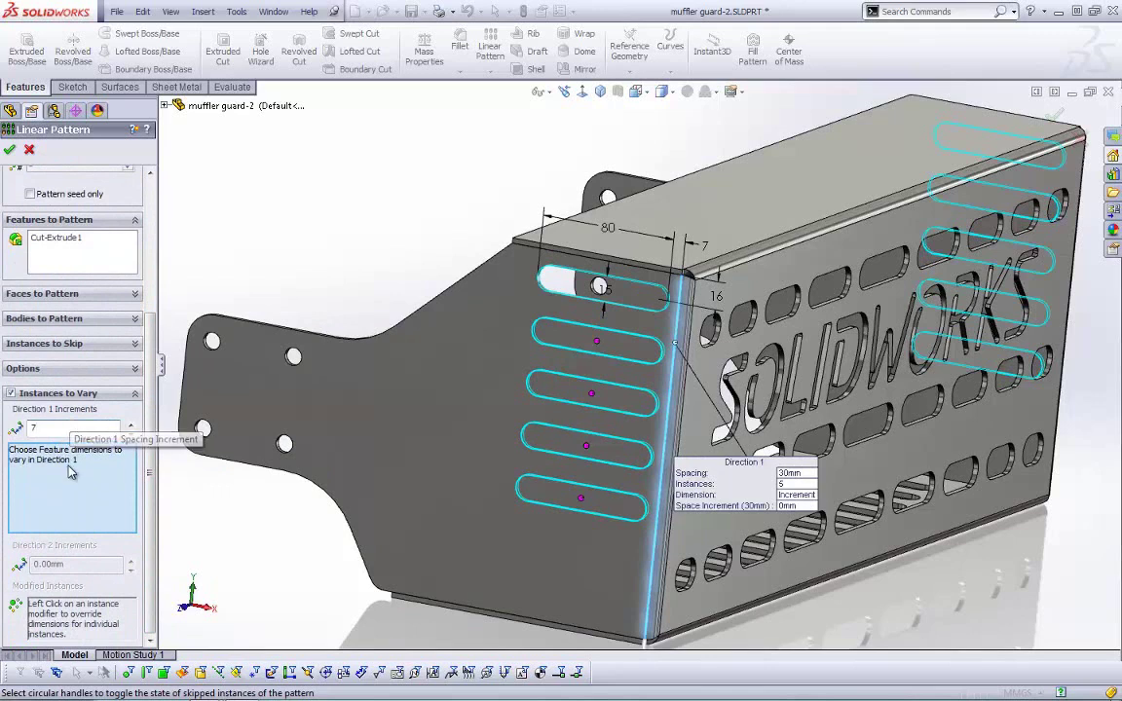
key("Return")
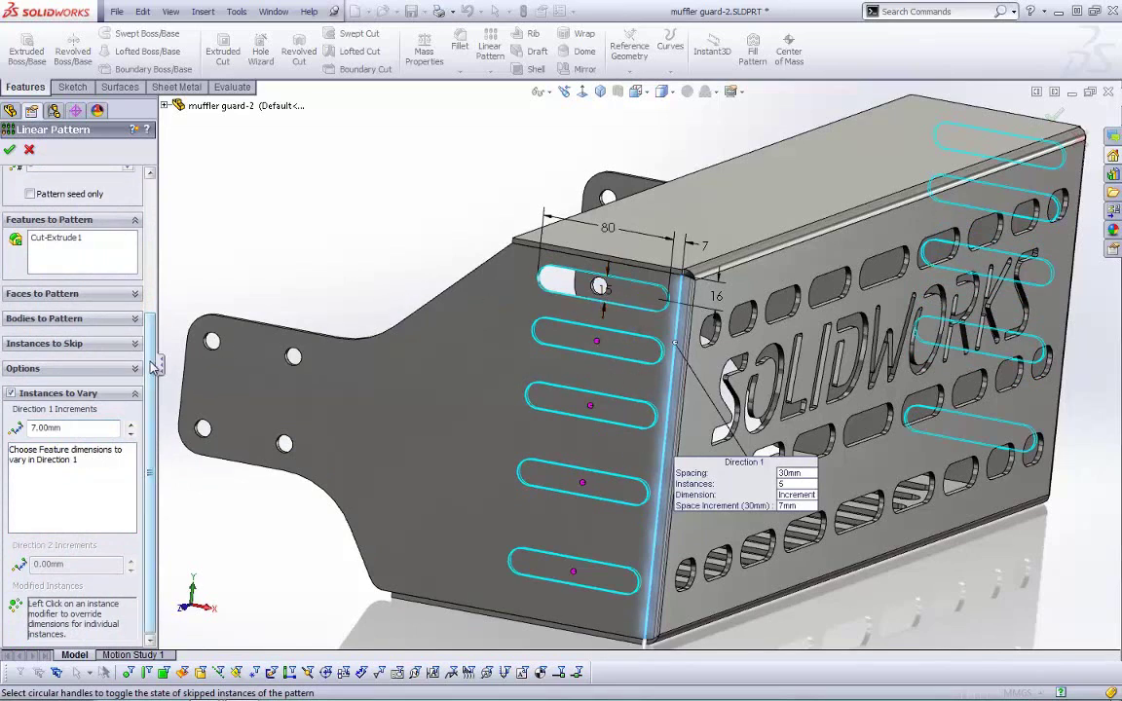
- Vary the slot length by 40 mm and the slot width by 4 mm per instance, and finish the linear pattern
scroll(141, 336, "up", 5)
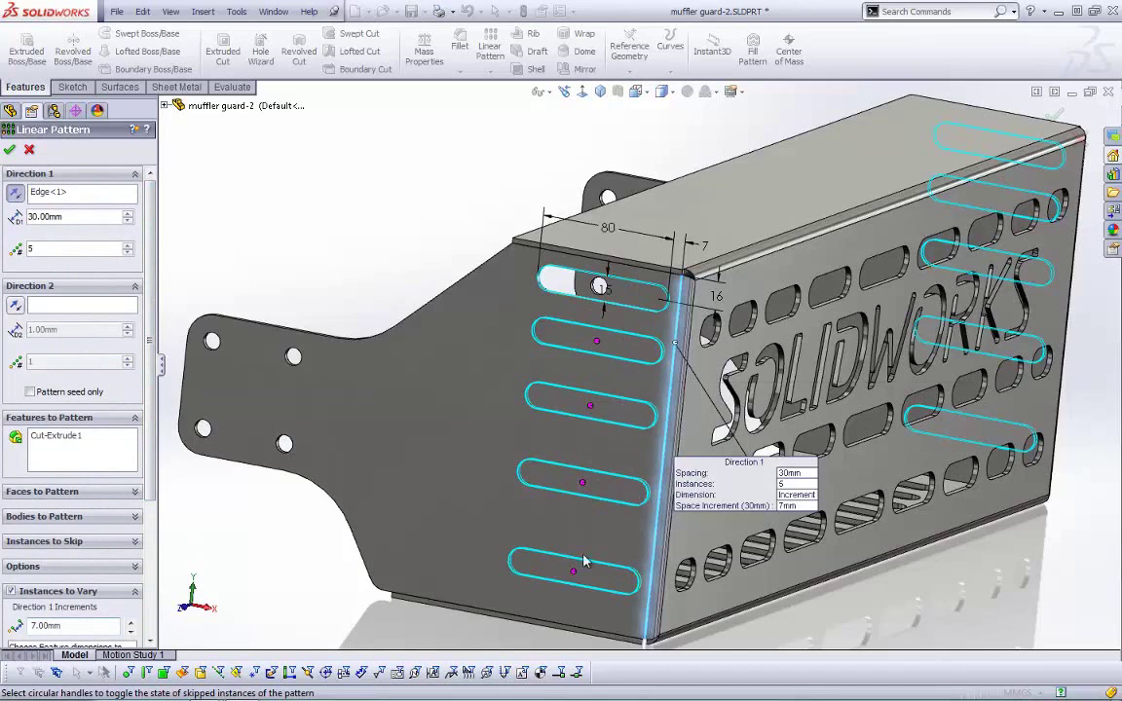
scroll(136, 356, "down", 4)
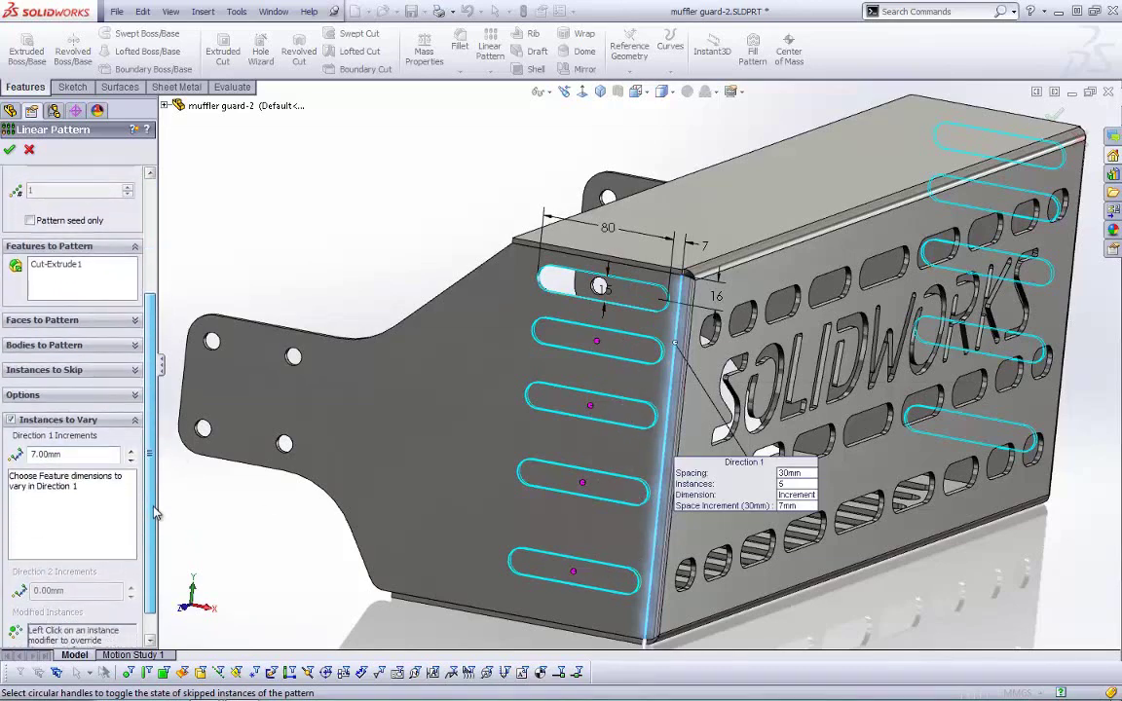
scroll(154, 515, "down", 1)
left_click(43, 509)
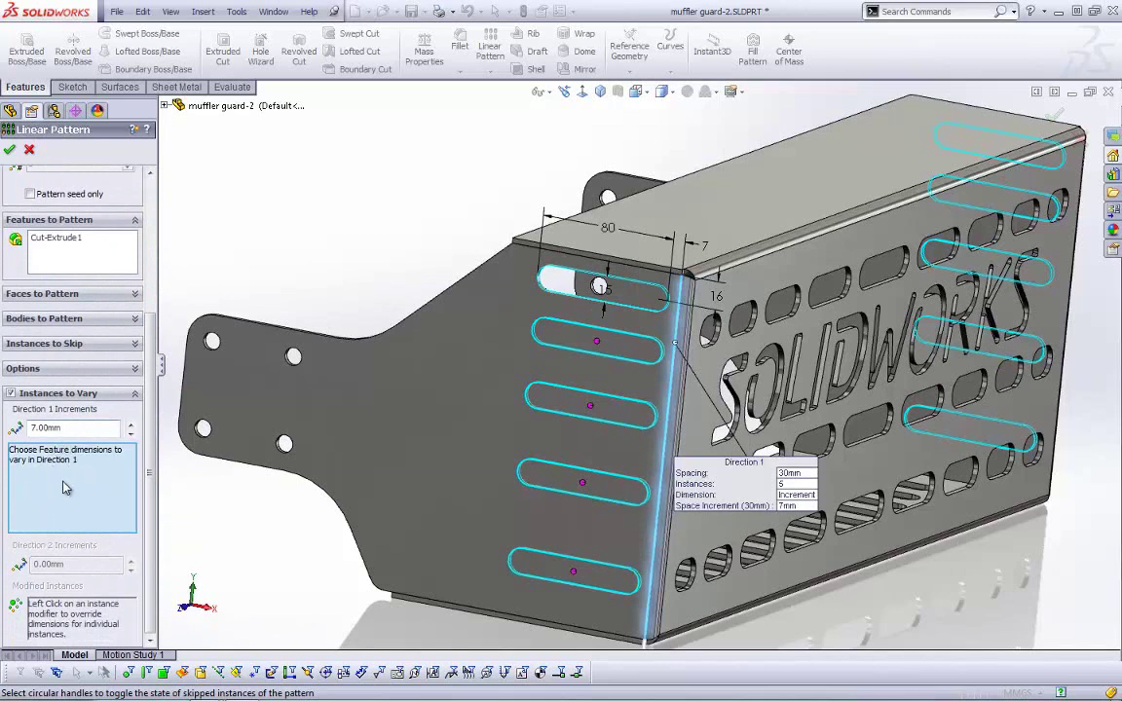
left_click(608, 230)
left_click(611, 302)
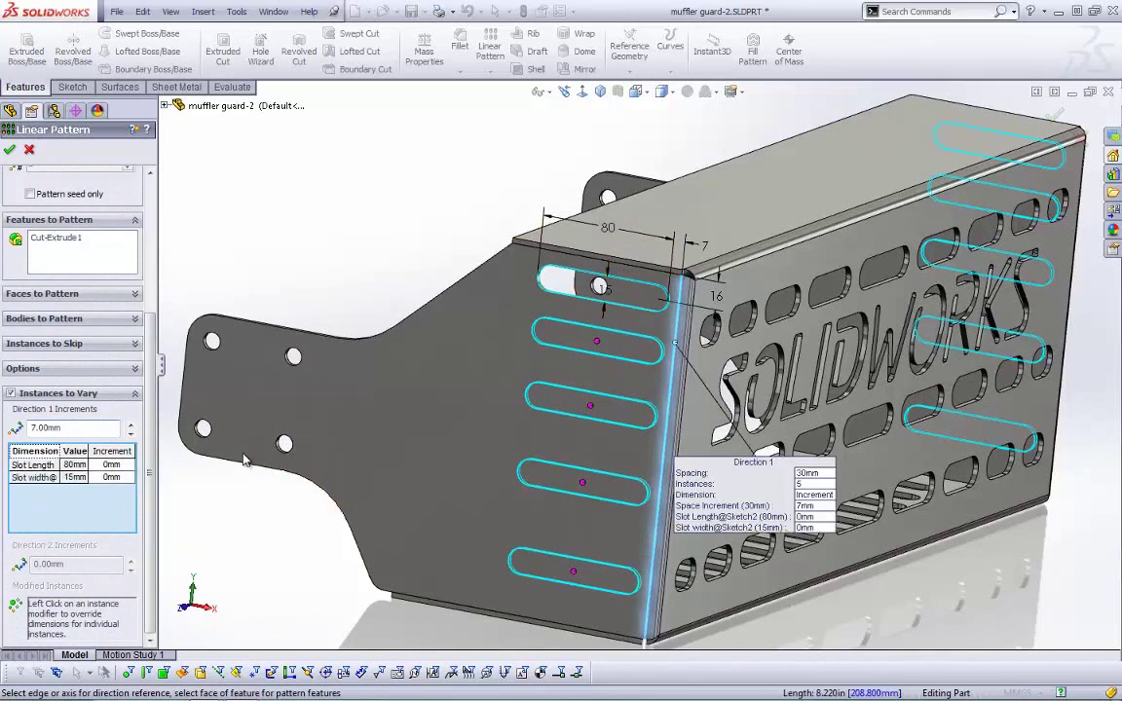
left_click(114, 466)
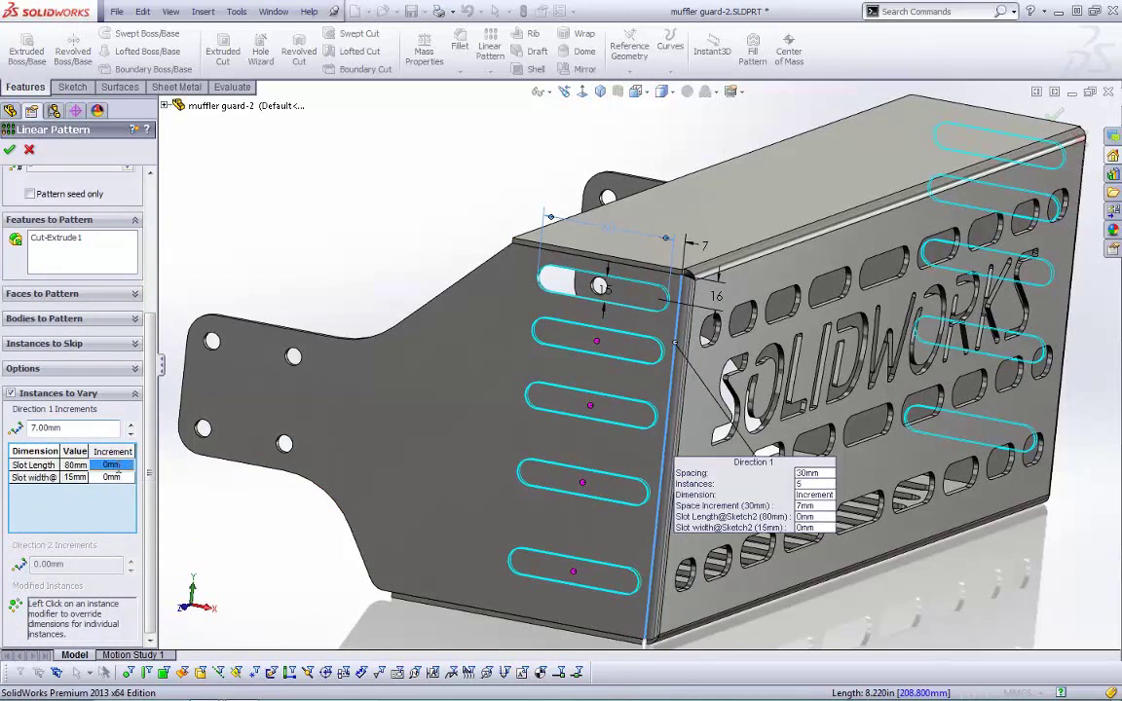
type("40")
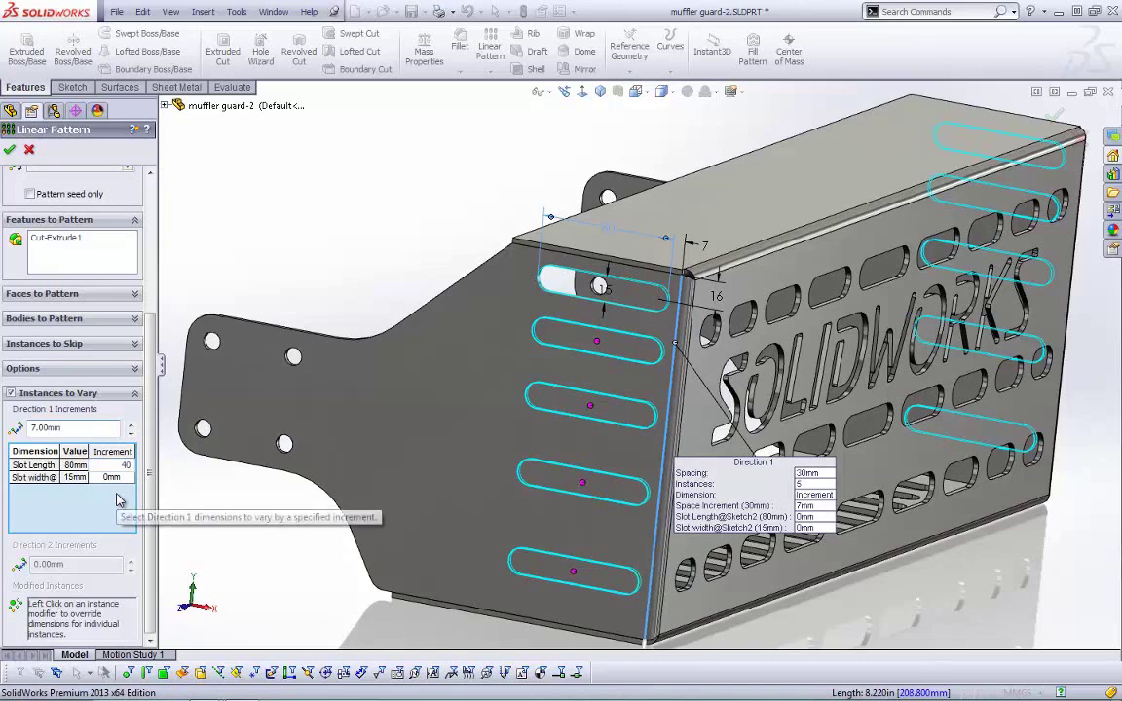
left_click(112, 478)
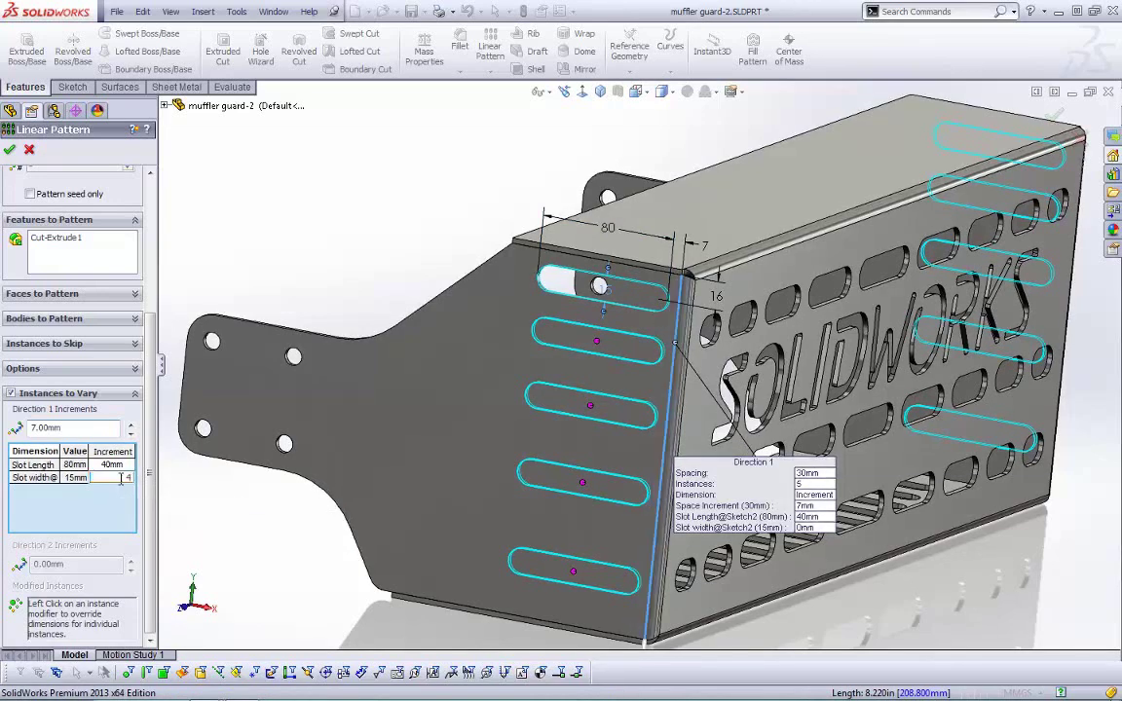
type("4")
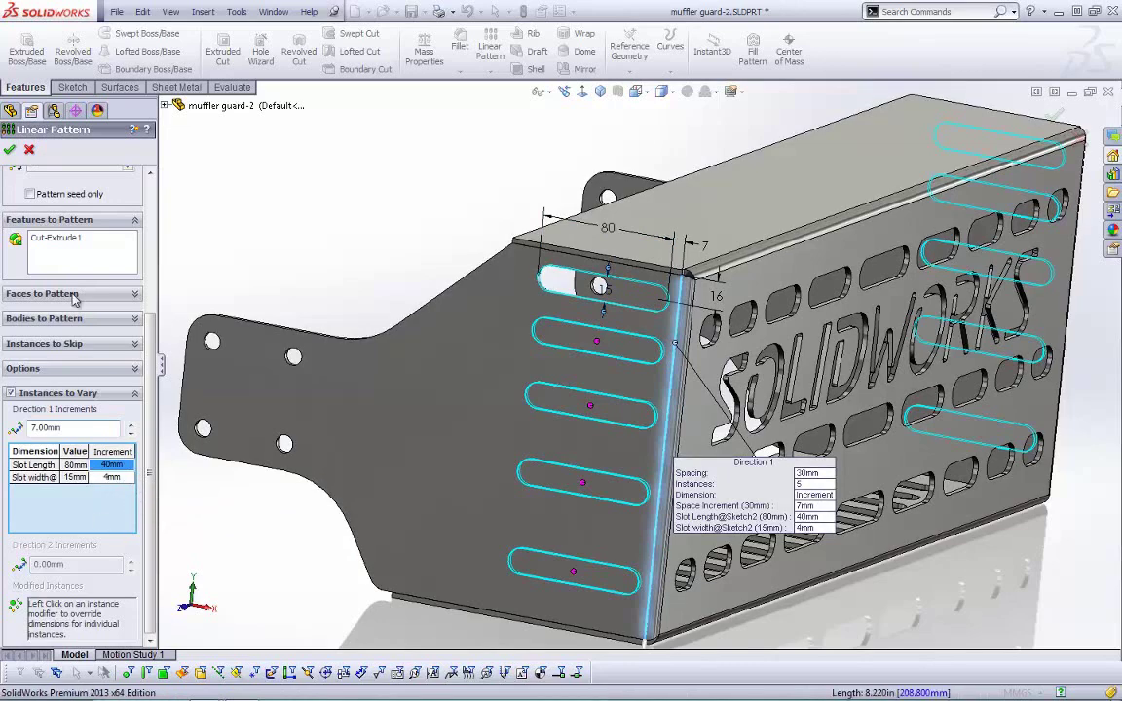
scroll(83, 198, "up", 5)
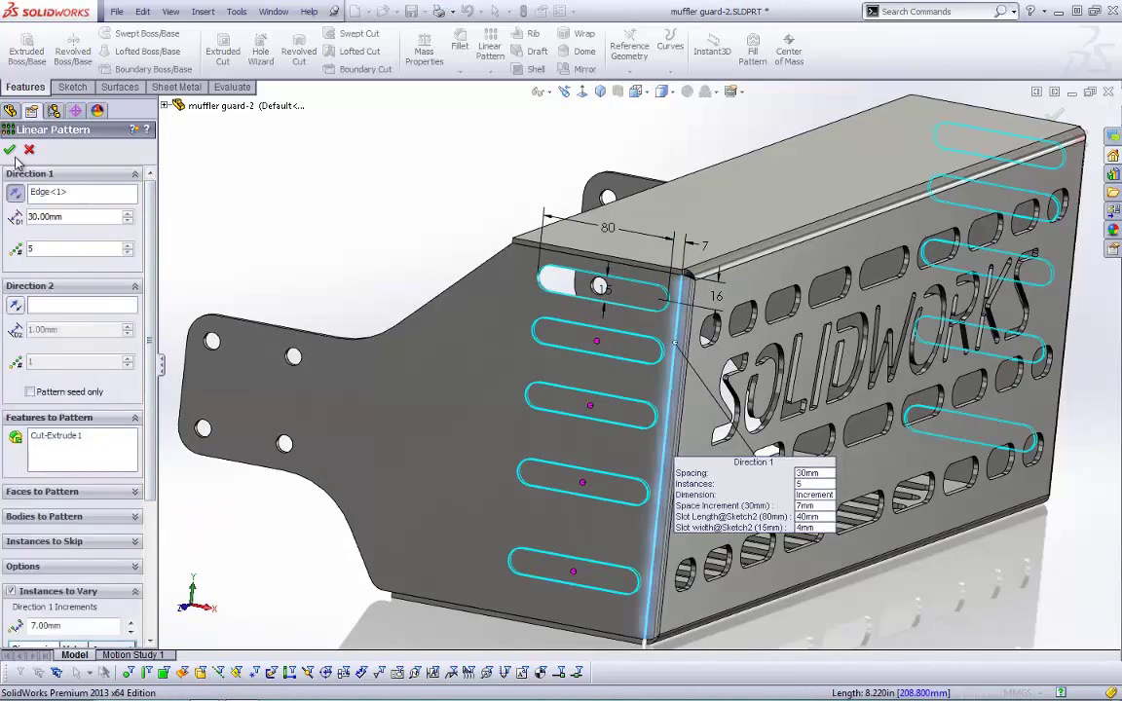
left_click(83, 197)
key("Return")
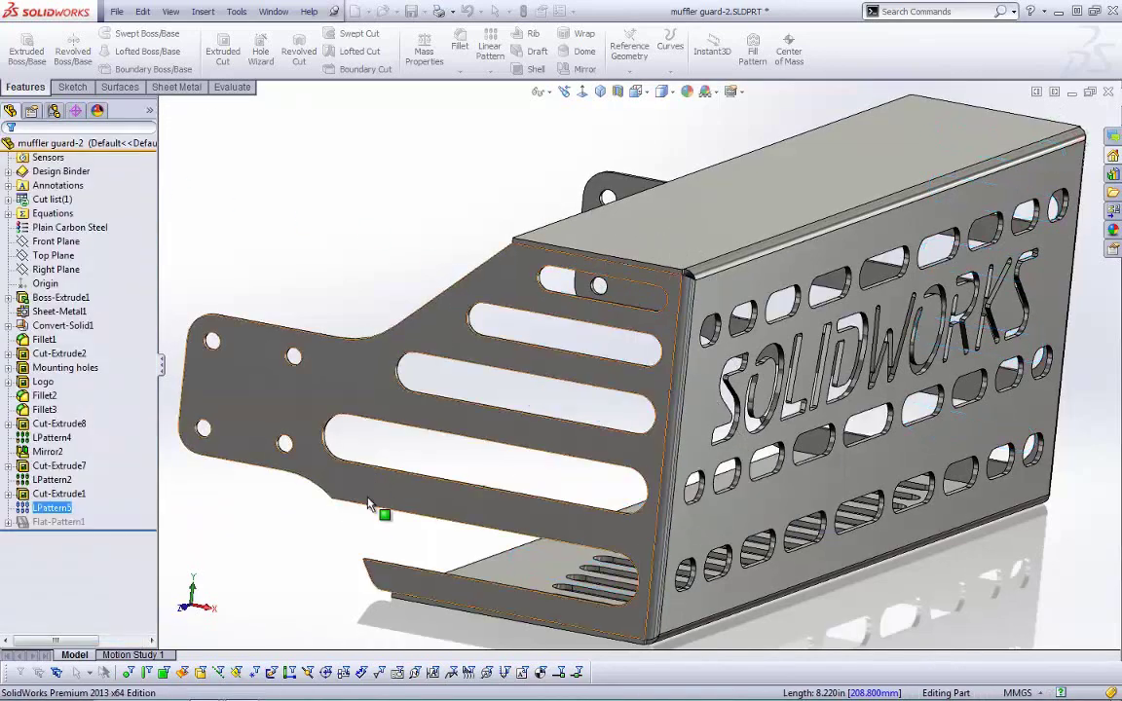
- Reopen the varying slot pattern for editing and switch its display to full preview
middle_click_drag(295, 541, 549, 521)
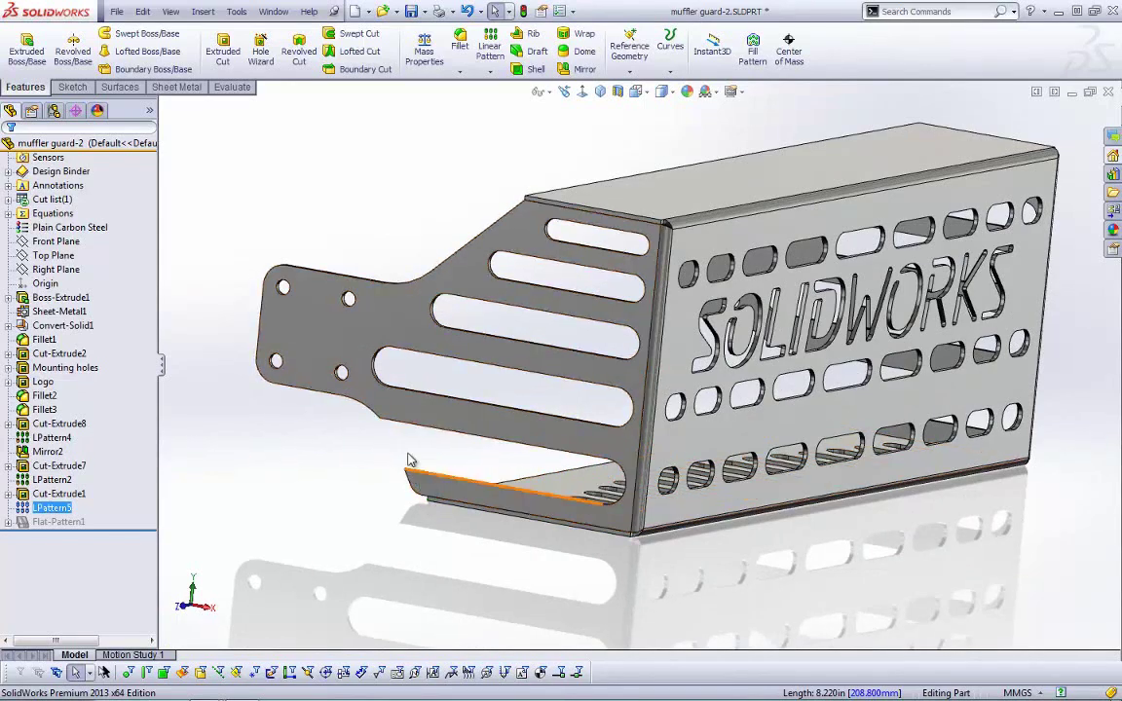
right_click(51, 507)
left_click(60, 386)
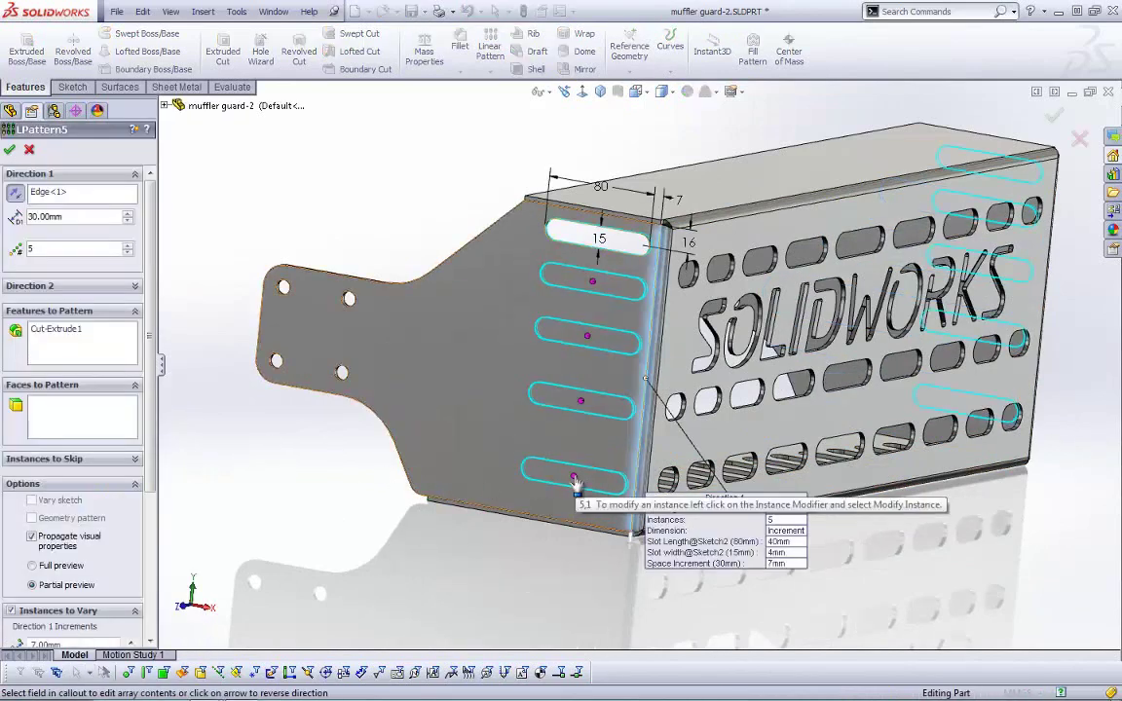
left_click(574, 479)
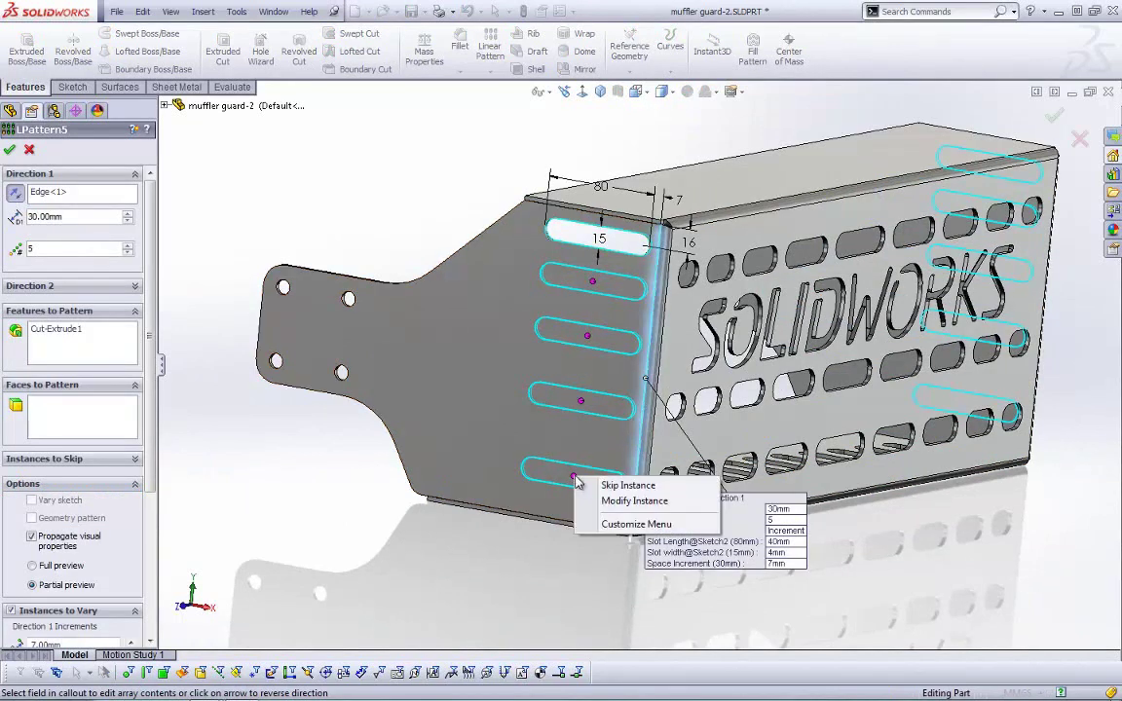
left_click(32, 566)
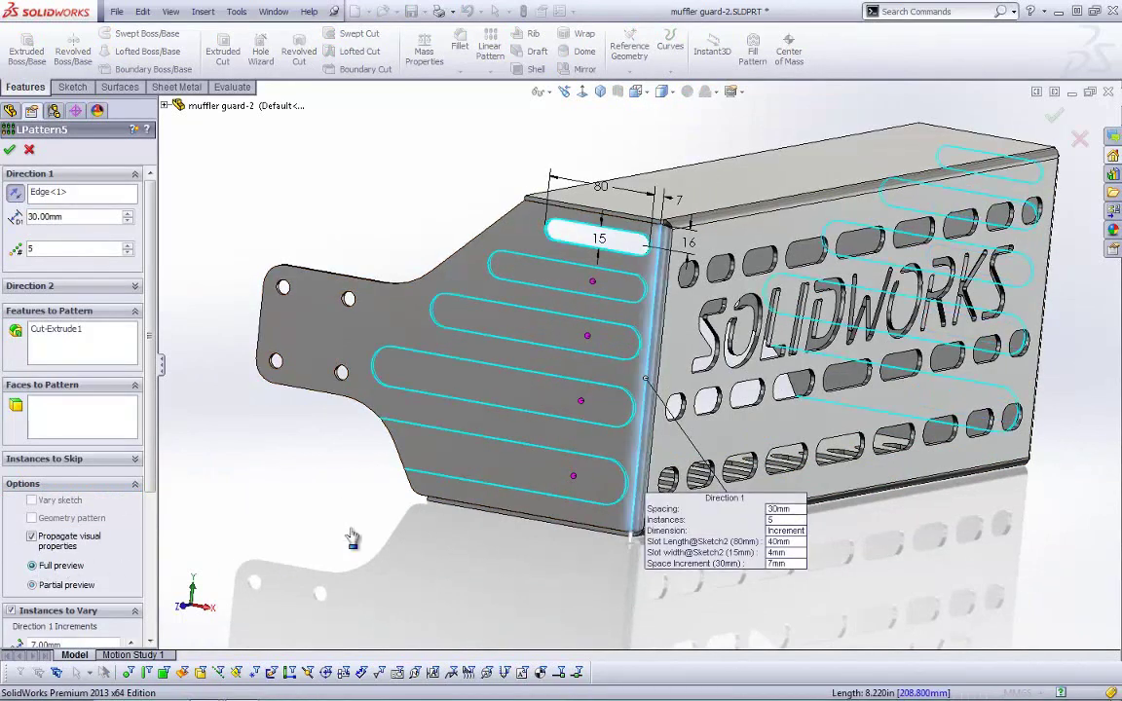
- Override the slot length of the fifth pattern instance with 150 mm and finish editing the pattern
left_click(574, 479)
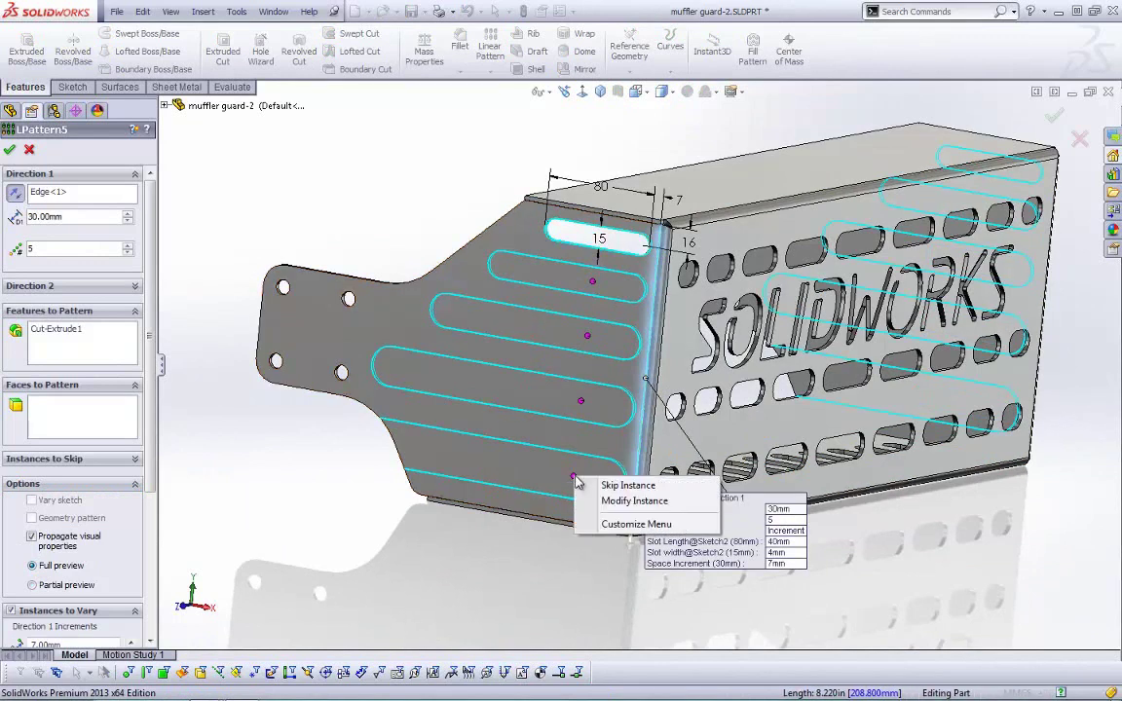
left_click(614, 506)
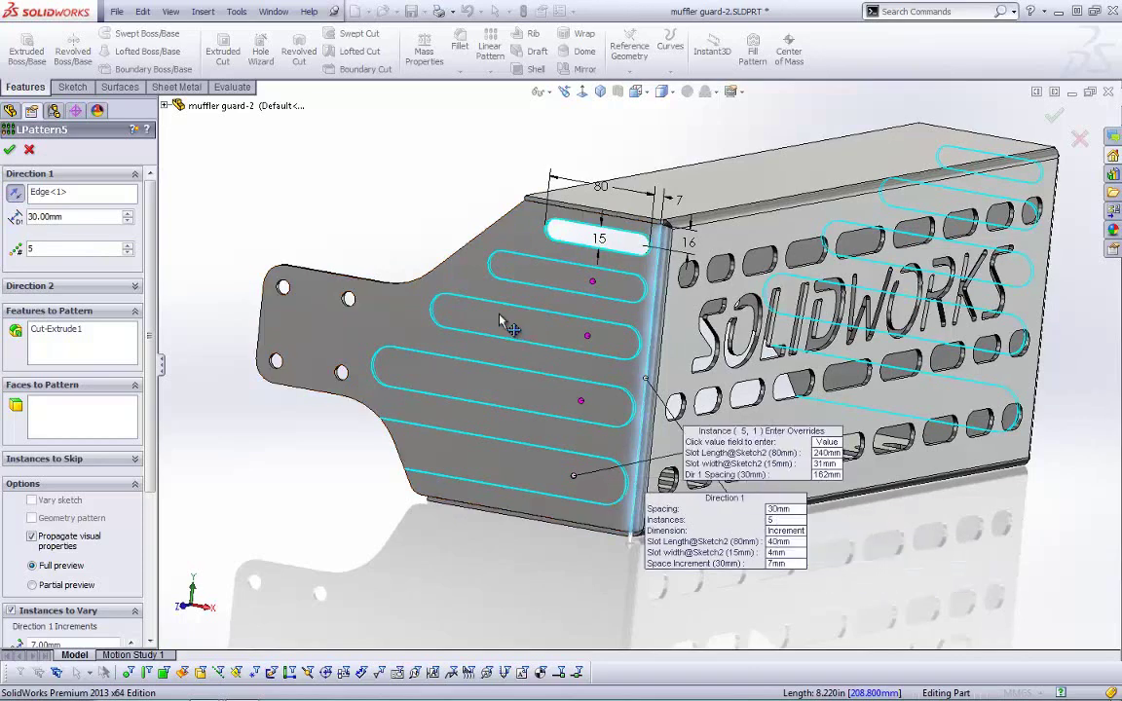
left_click_drag(750, 431, 415, 229)
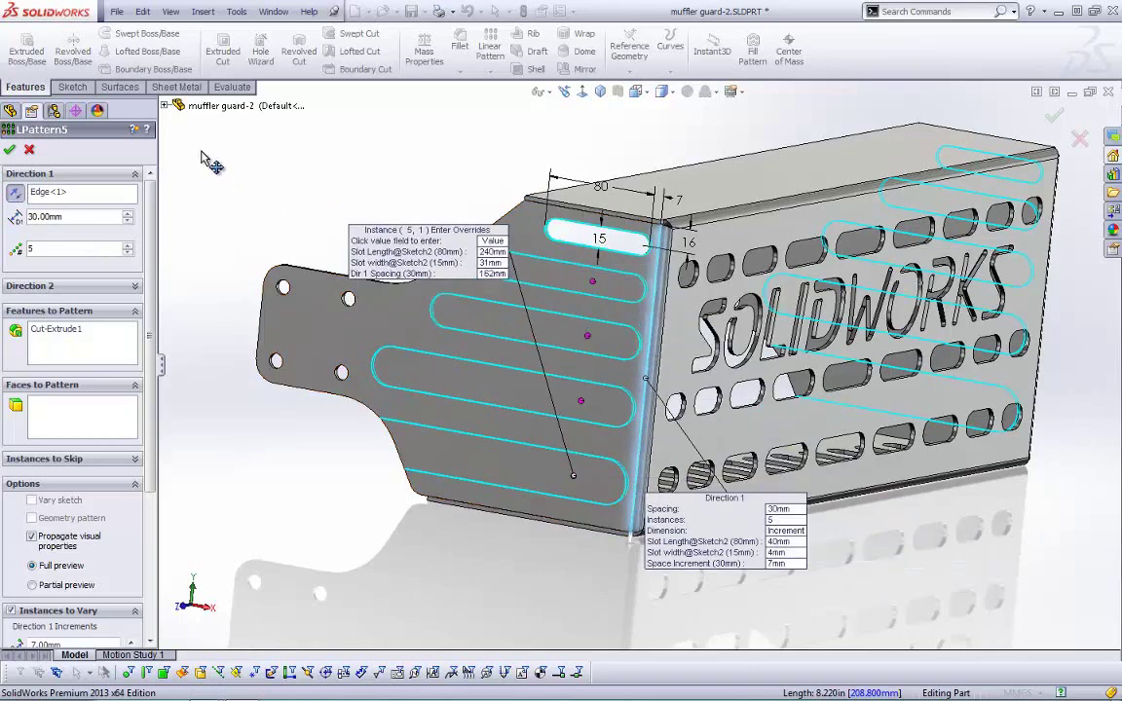
left_click(493, 253)
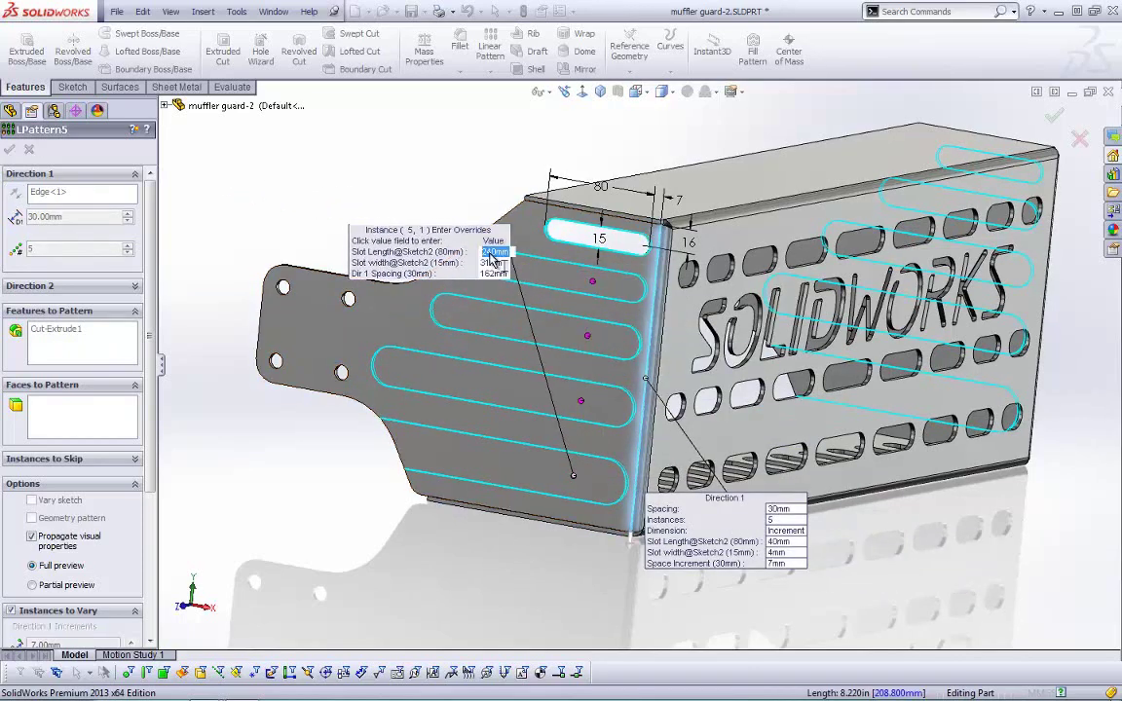
type("150")
key("Return")
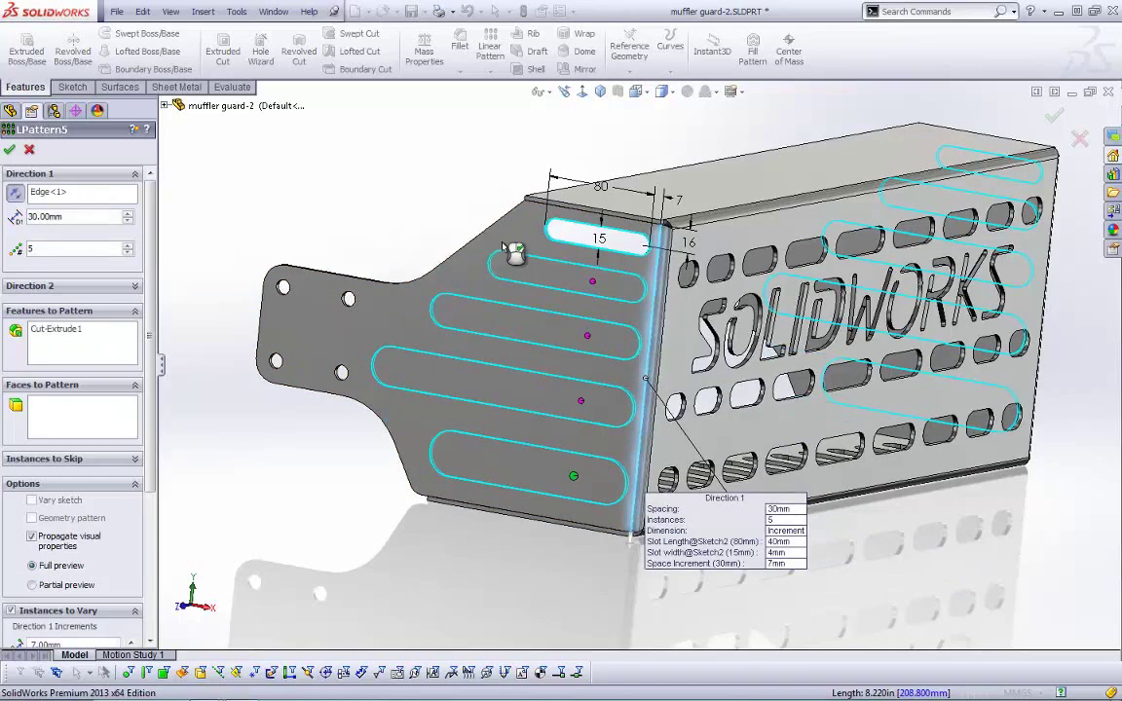
key("Return")
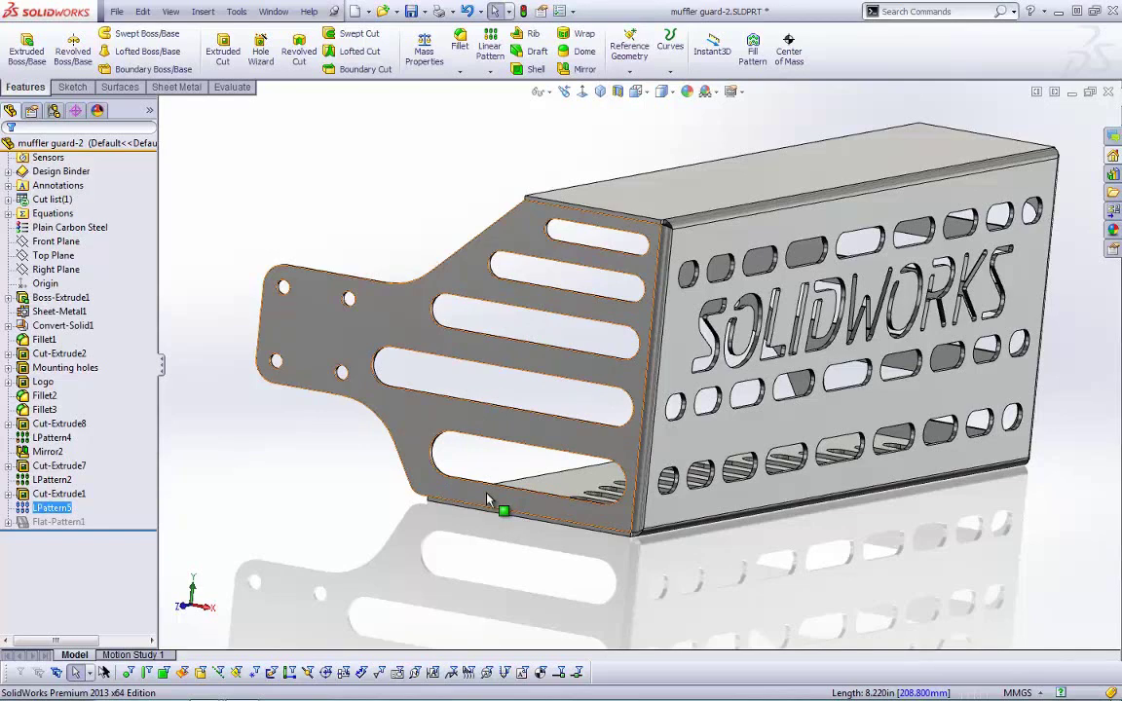
- Open the recent assembly Wireless Router.SLDASM and display its feature tree
left_click(116, 11)
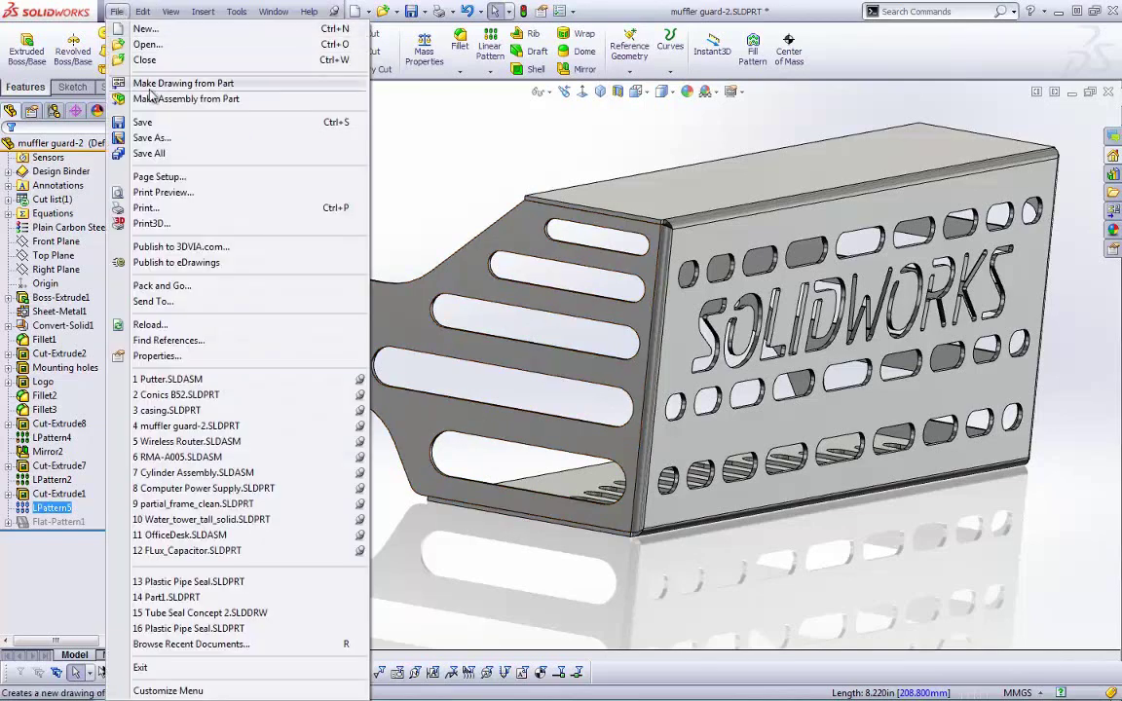
left_click(166, 441)
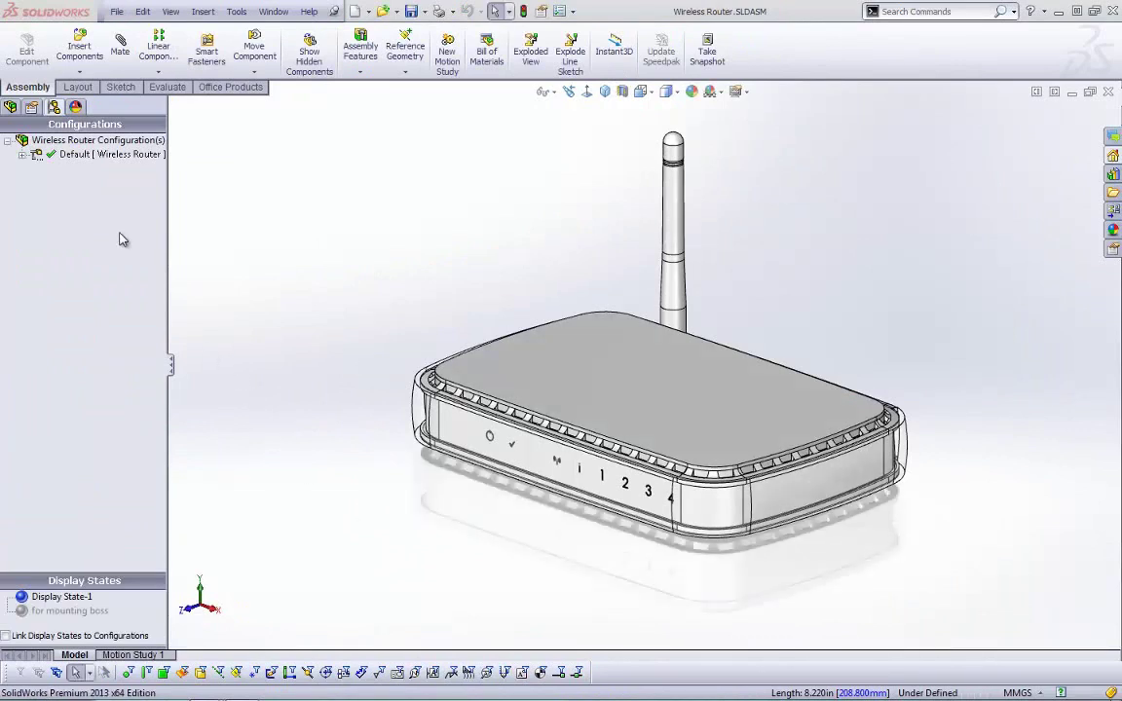
left_click(10, 106)
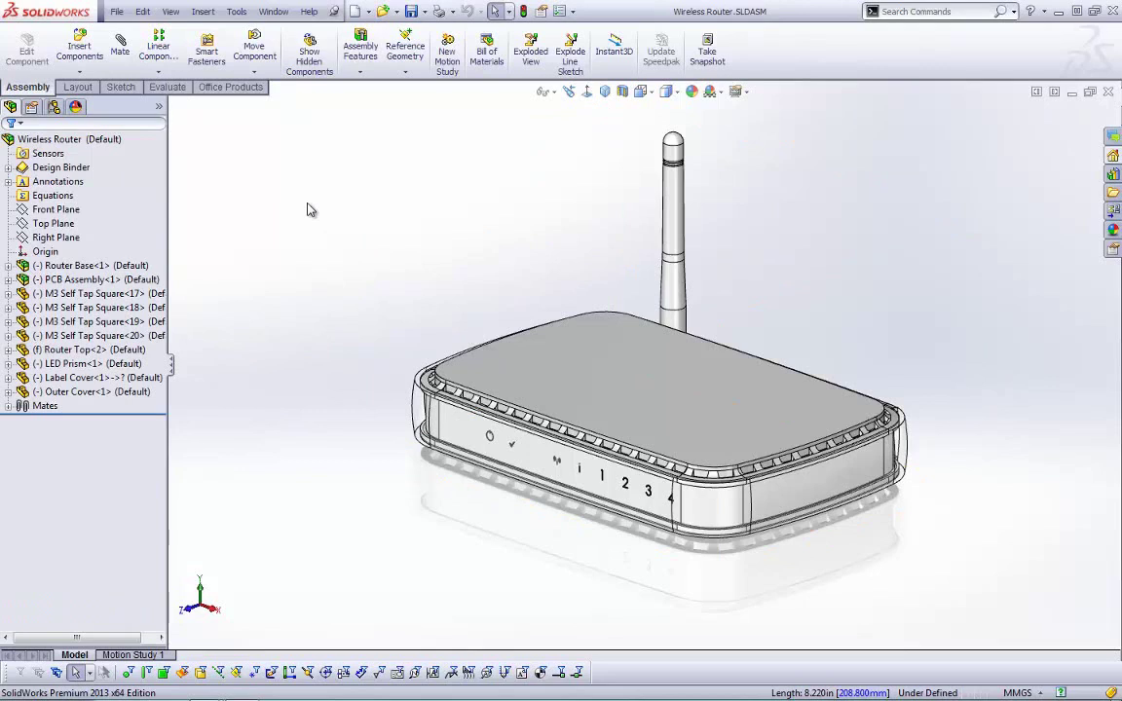
- Open the Router Top component of the assembly in its own part window
right_click(526, 375)
left_click(526, 310)
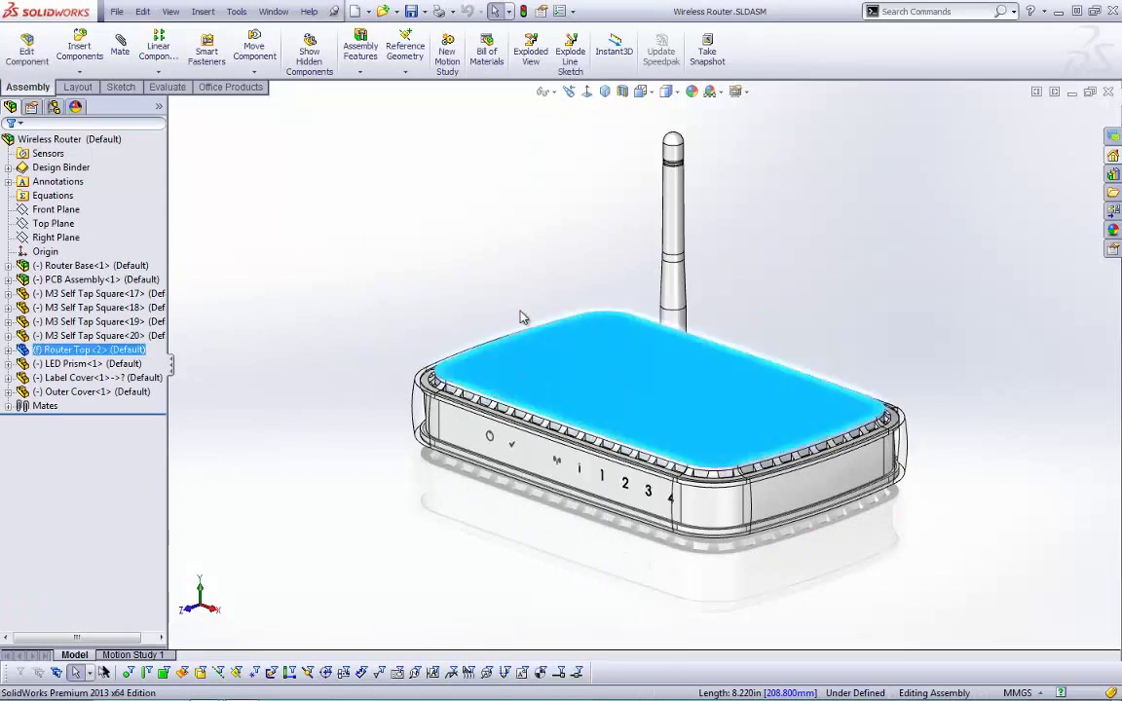
middle_click_drag(443, 315, 462, 524)
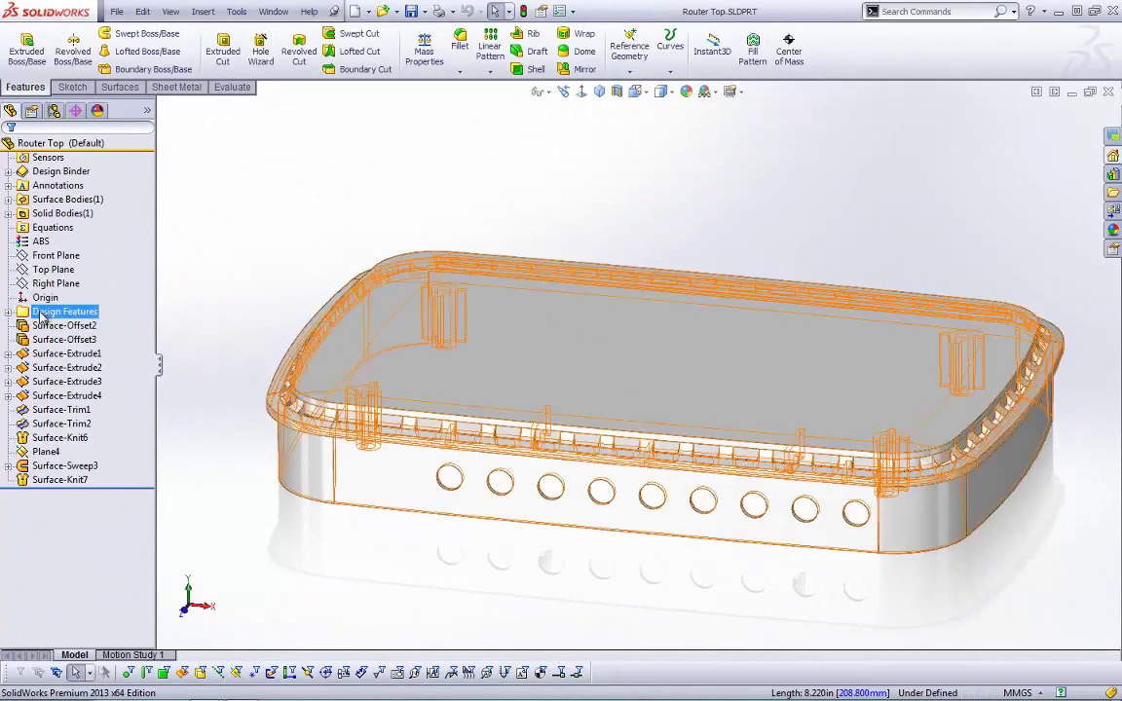
- Expand the surface bodies of the Router Top part and show the hidden Surface-Knit7 body
left_click(19, 232)
left_click(8, 199)
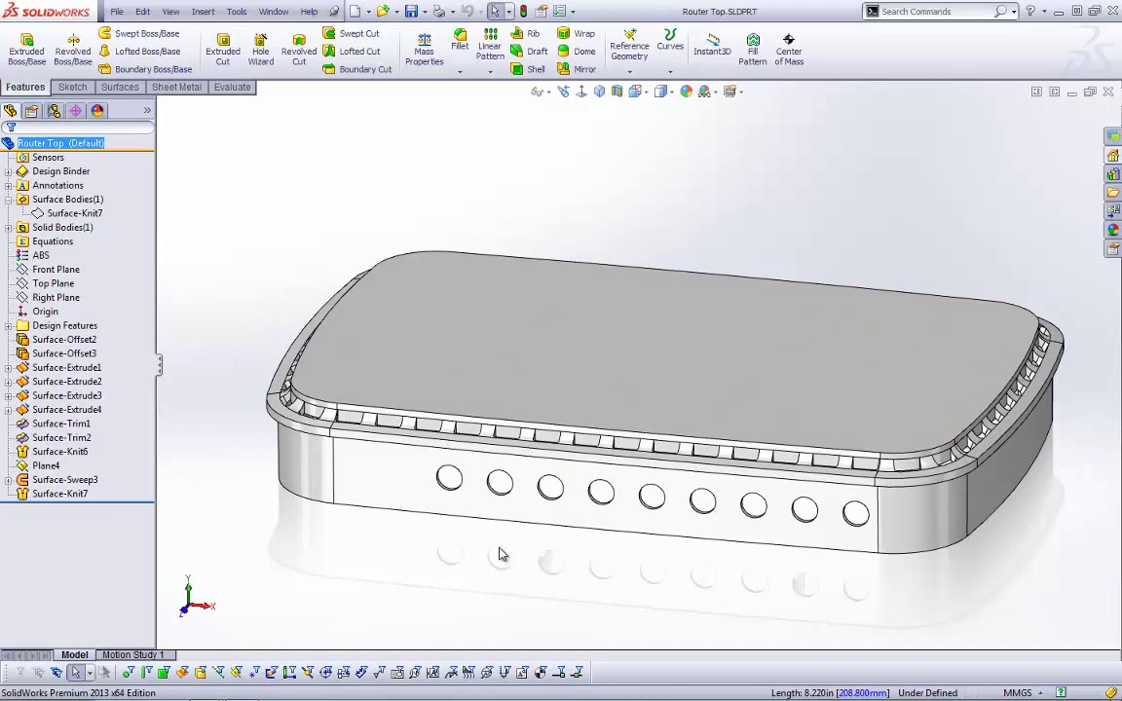
right_click(97, 212)
key("Escape")
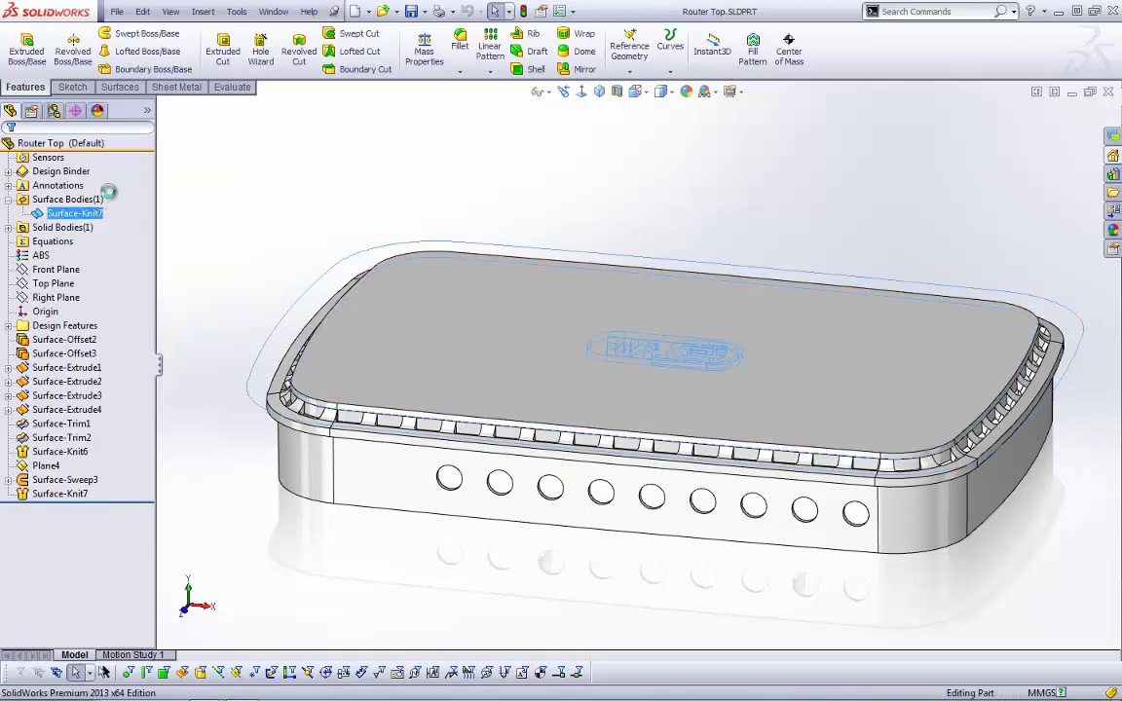
- Apply a section view of the router top along the Front Plane with 0 mm offset
middle_click_drag(353, 484, 388, 476)
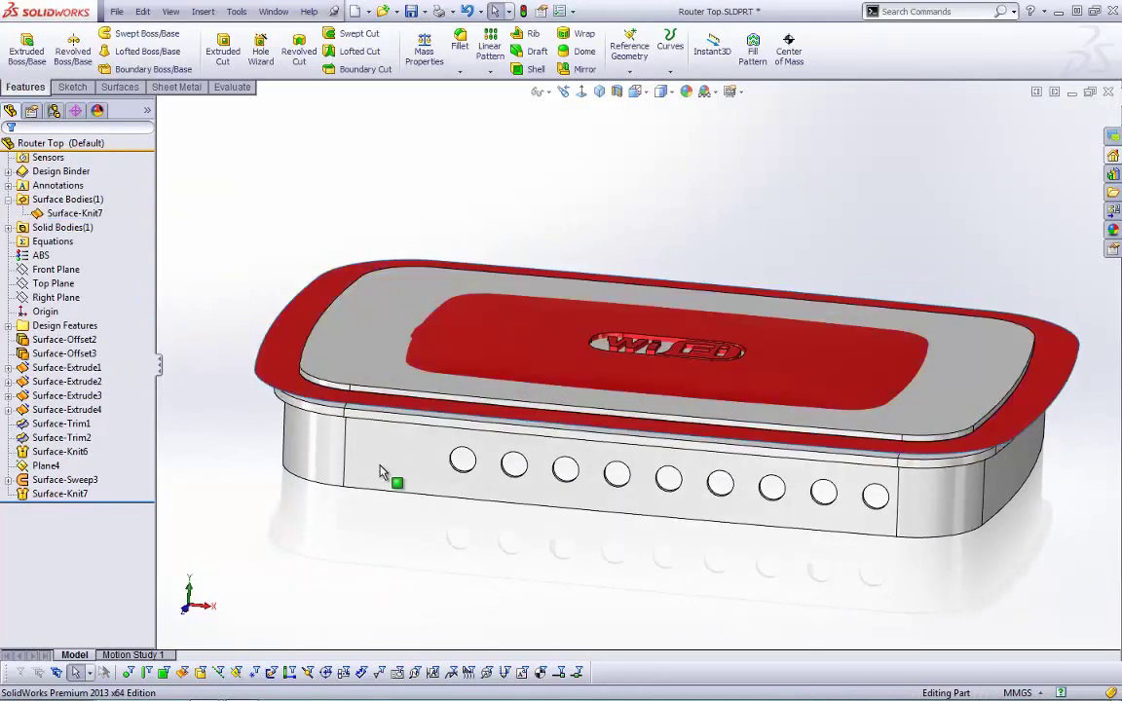
left_click(616, 92)
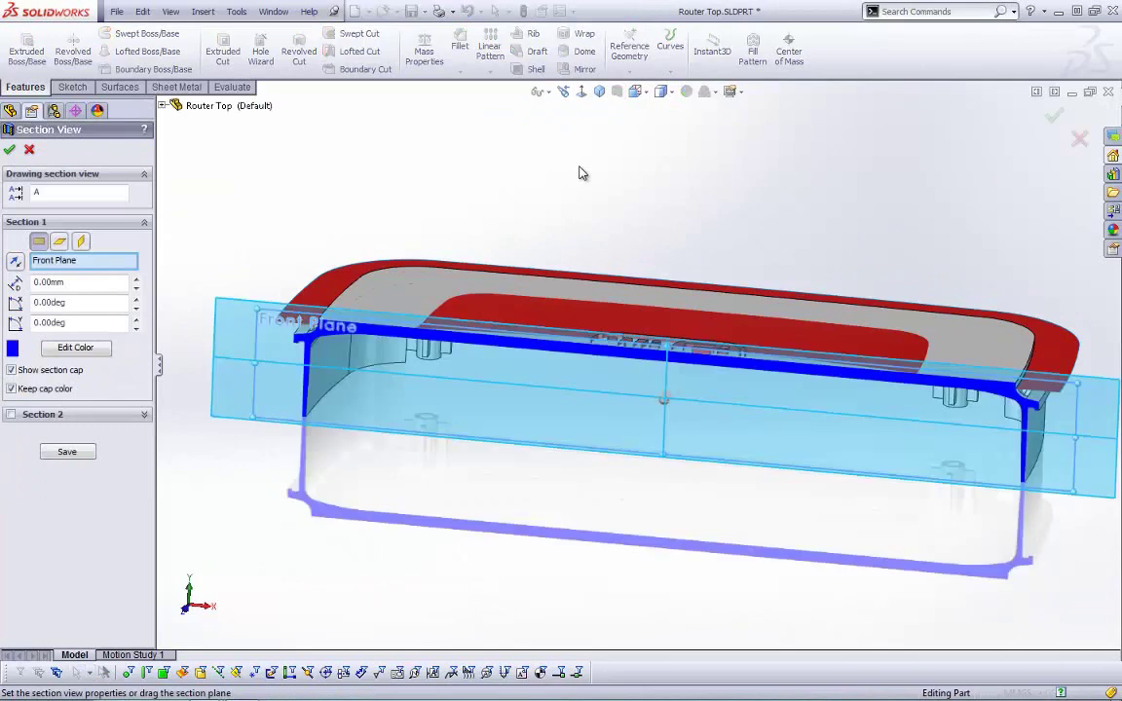
left_click(14, 146)
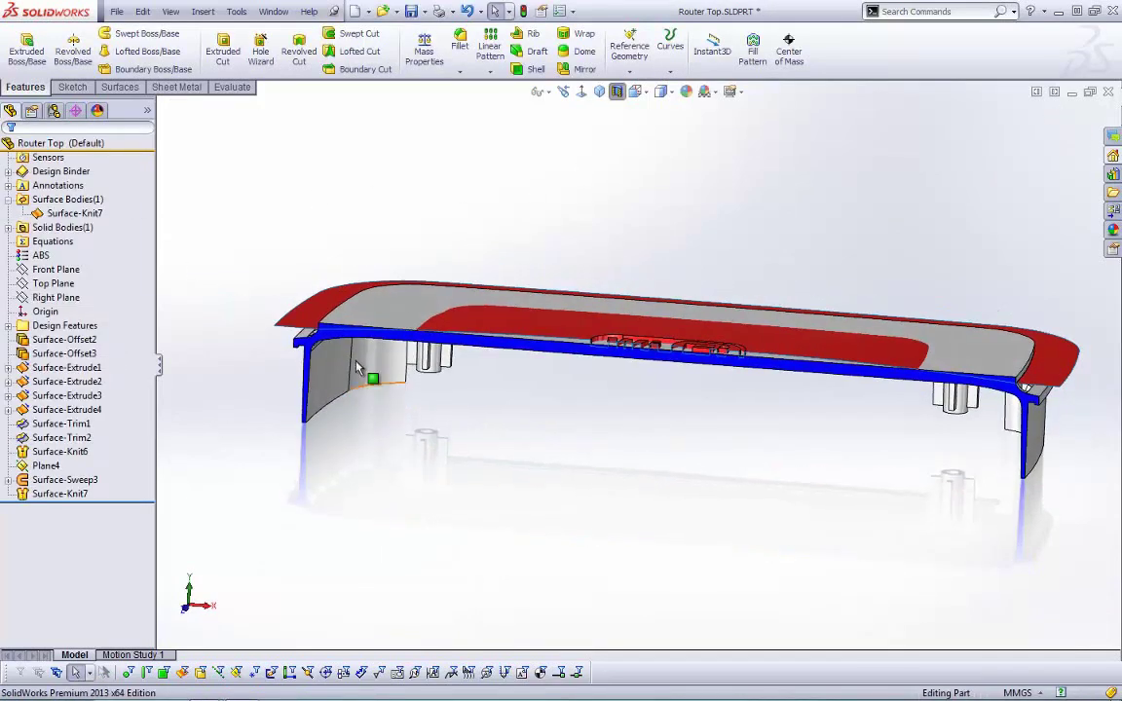
- Examine how the knit surface meets the sectioned router top and Wi-Fi recess, and turn off the section view
scroll(356, 350, "down", 3)
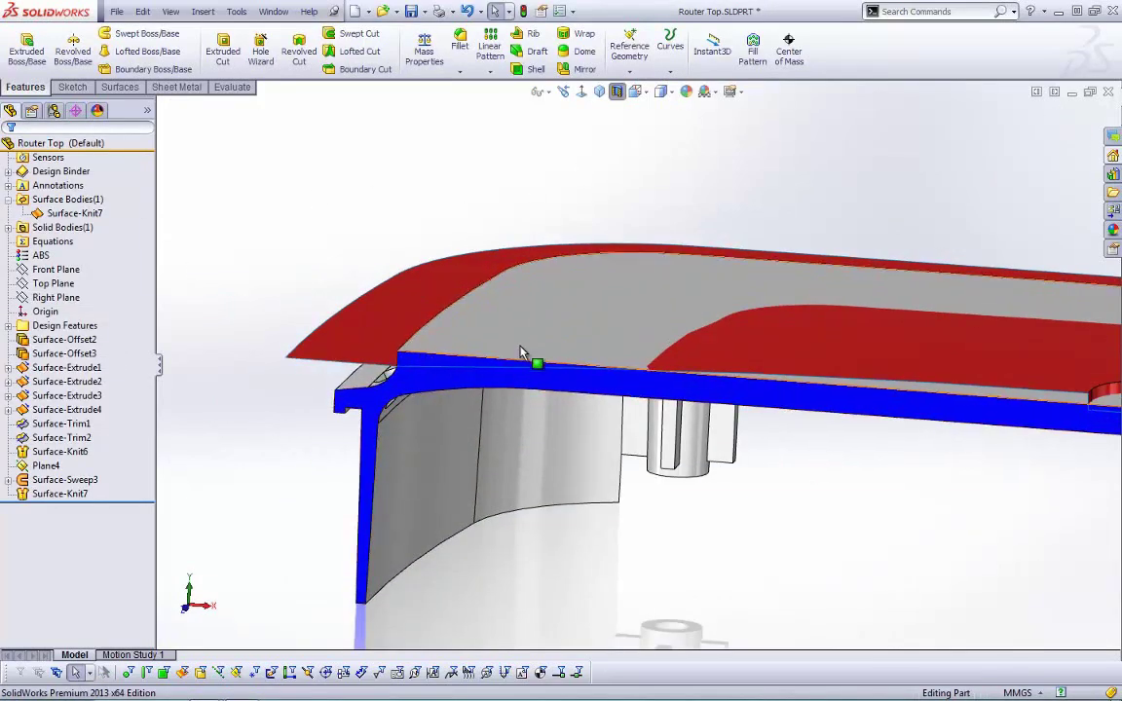
scroll(901, 398, "up", 3)
scroll(901, 398, "down", 2)
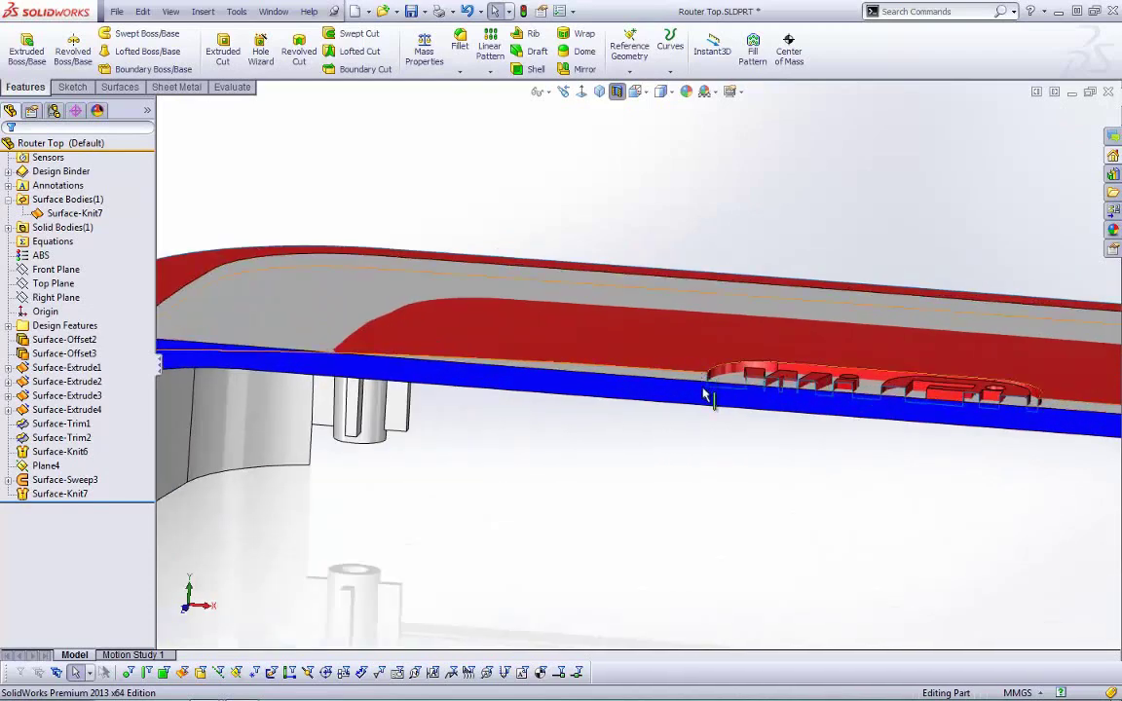
middle_click_drag(709, 391, 819, 466)
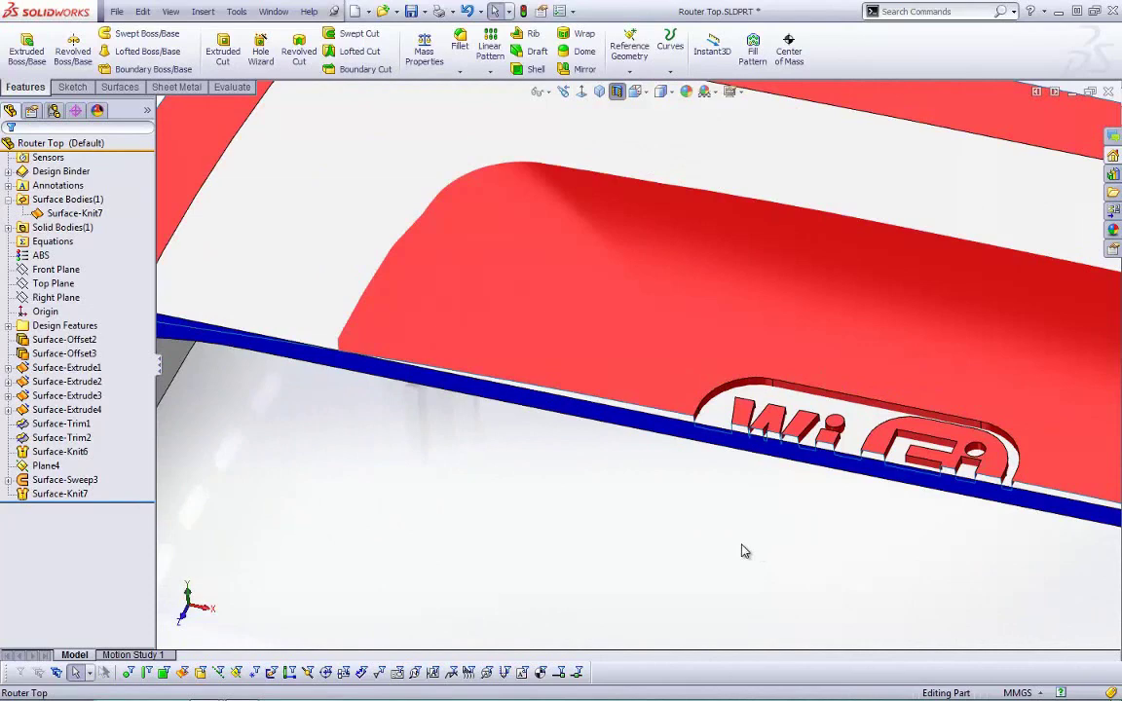
scroll(742, 550, "up", 3)
middle_click_drag(744, 548, 815, 326)
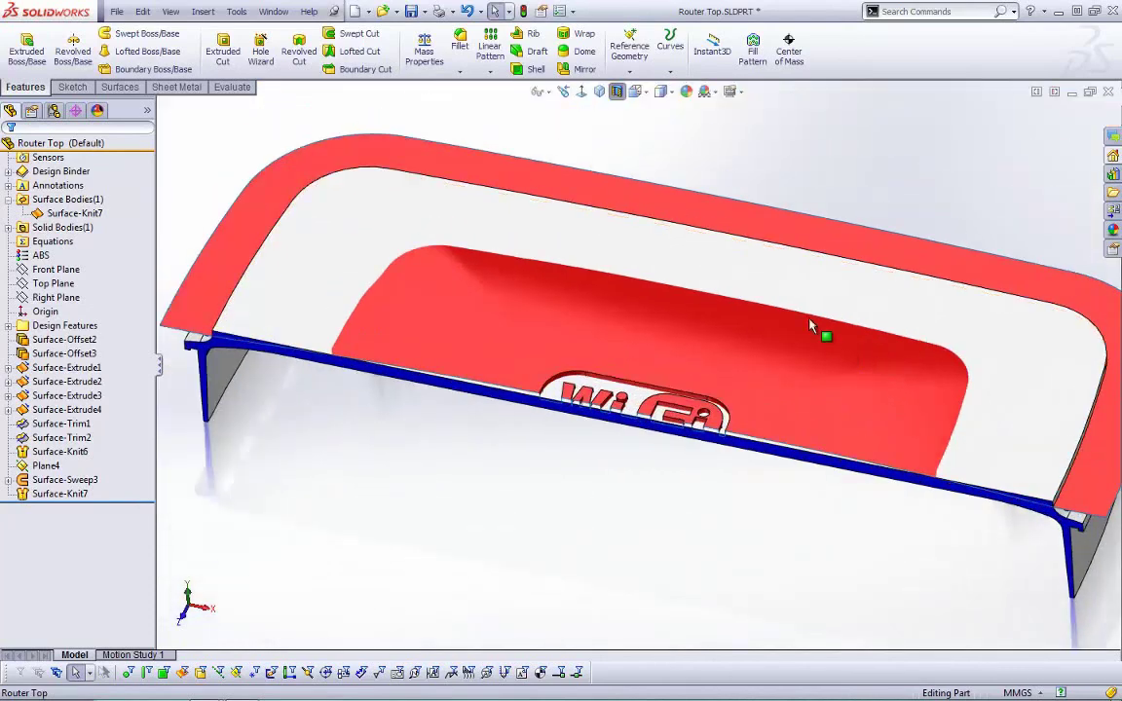
left_click(617, 91)
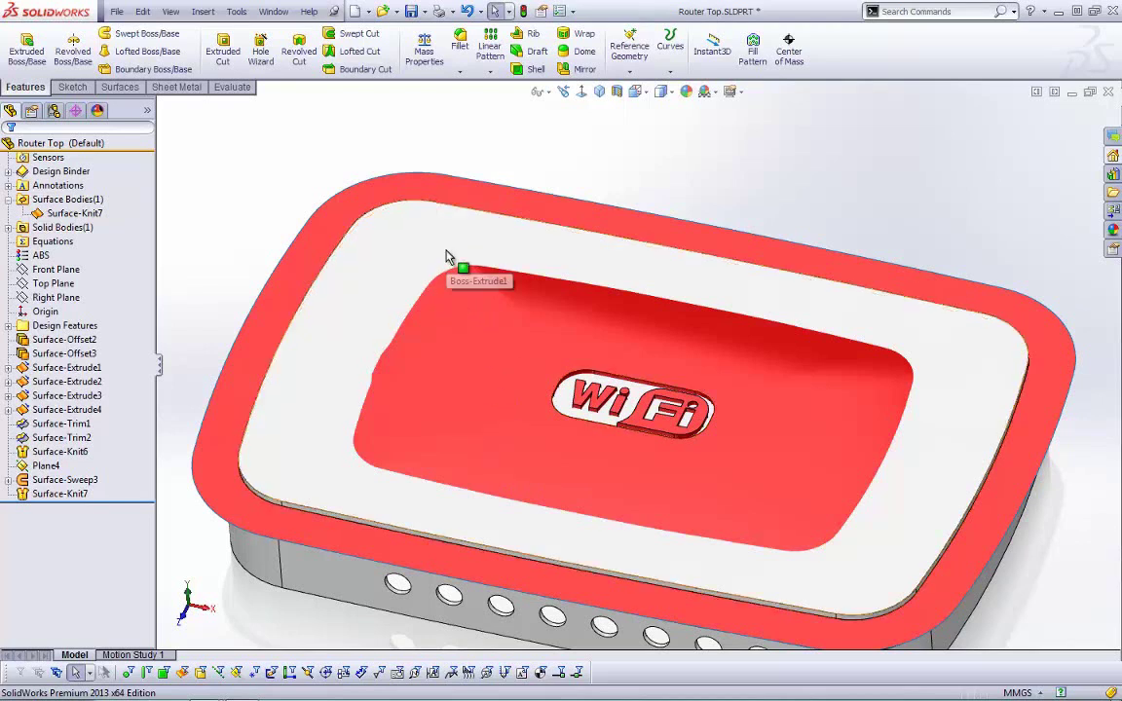
- Start an Intersect feature with the Surface-Knit7 surface body and the Draft4 solid body, and compute their regions
left_click(212, 11)
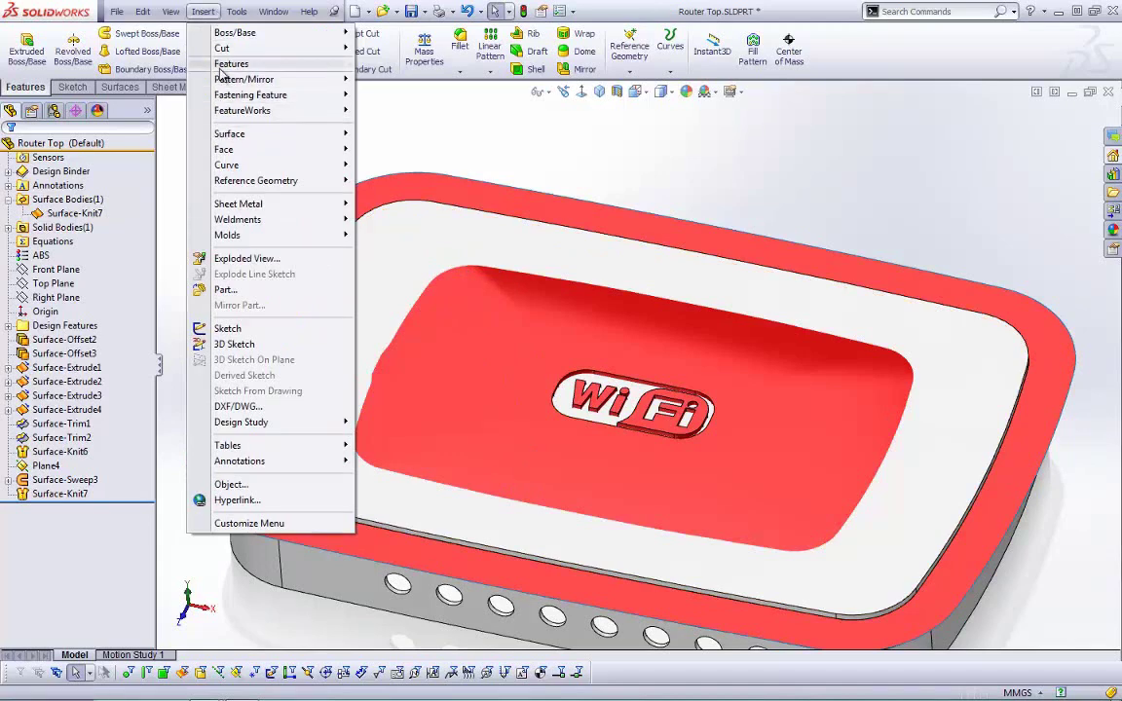
mouse_move(234, 64)
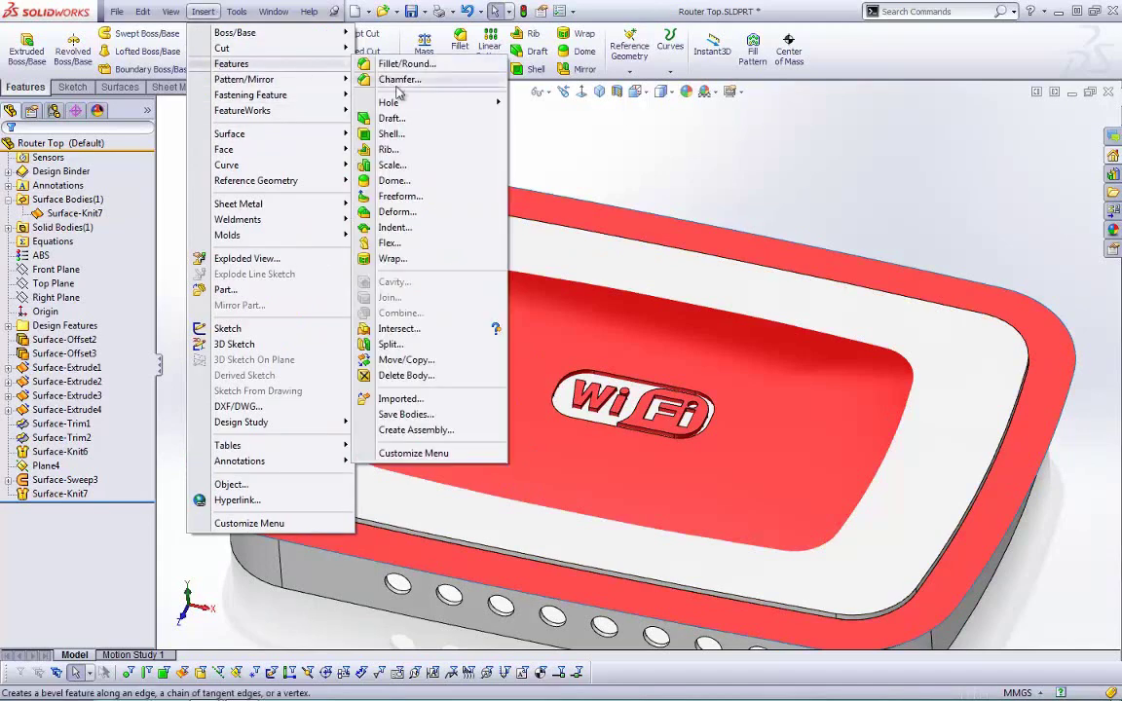
left_click(398, 329)
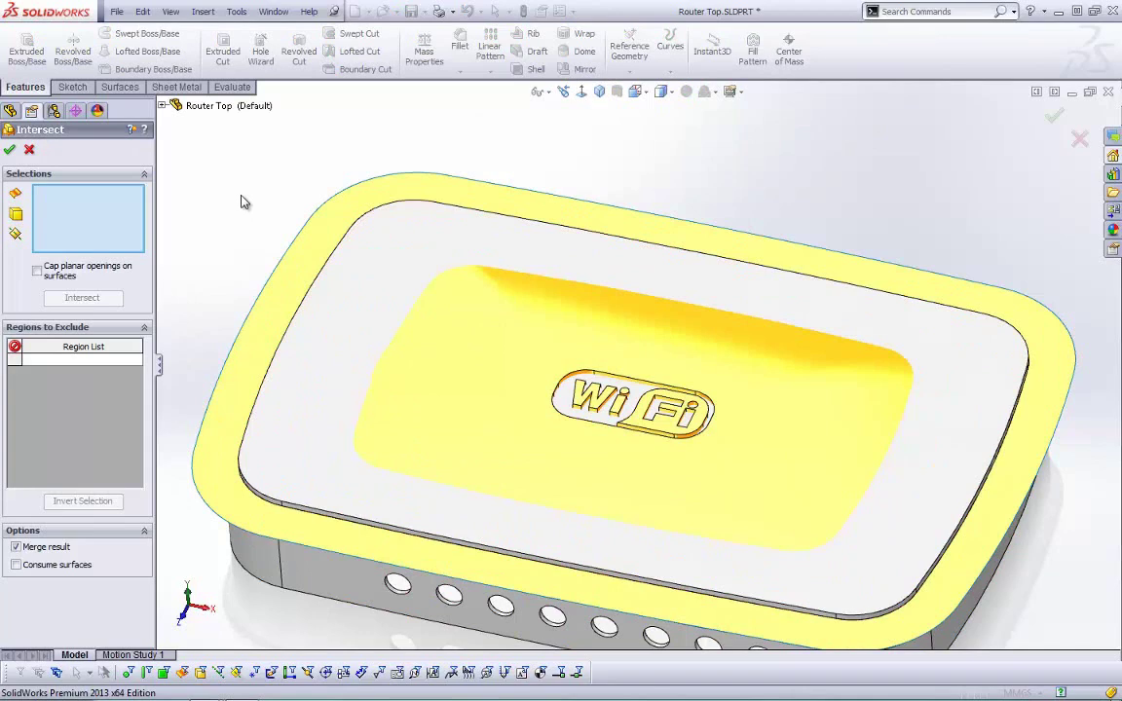
left_click(283, 347)
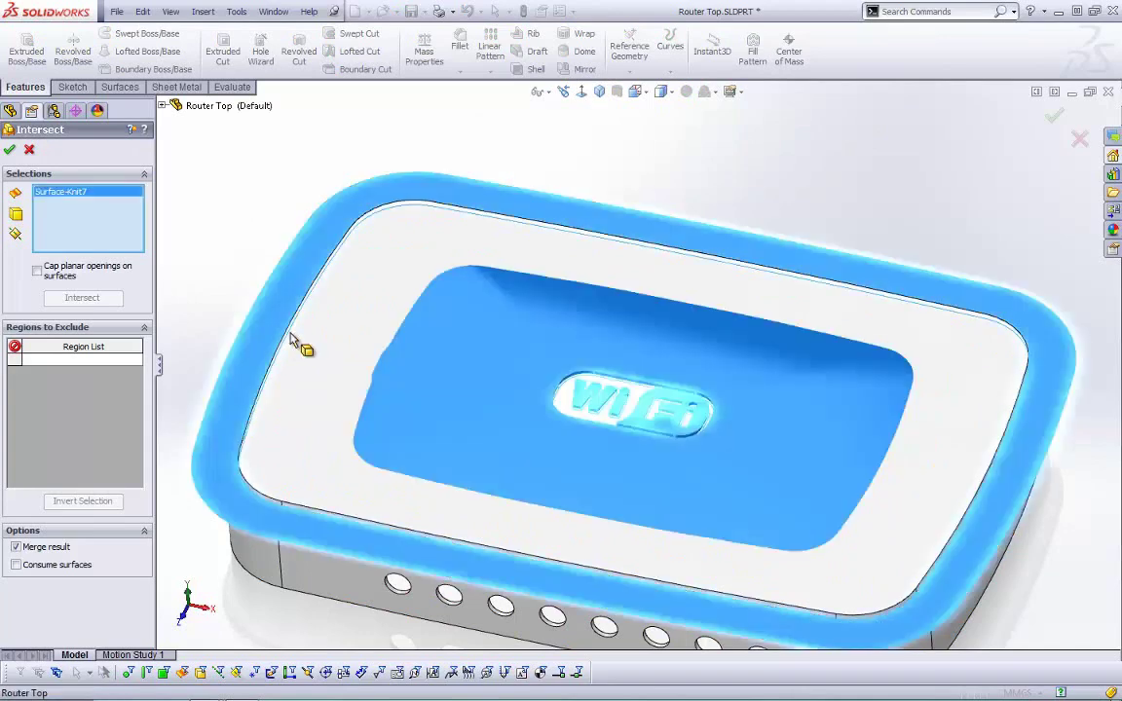
left_click(325, 330)
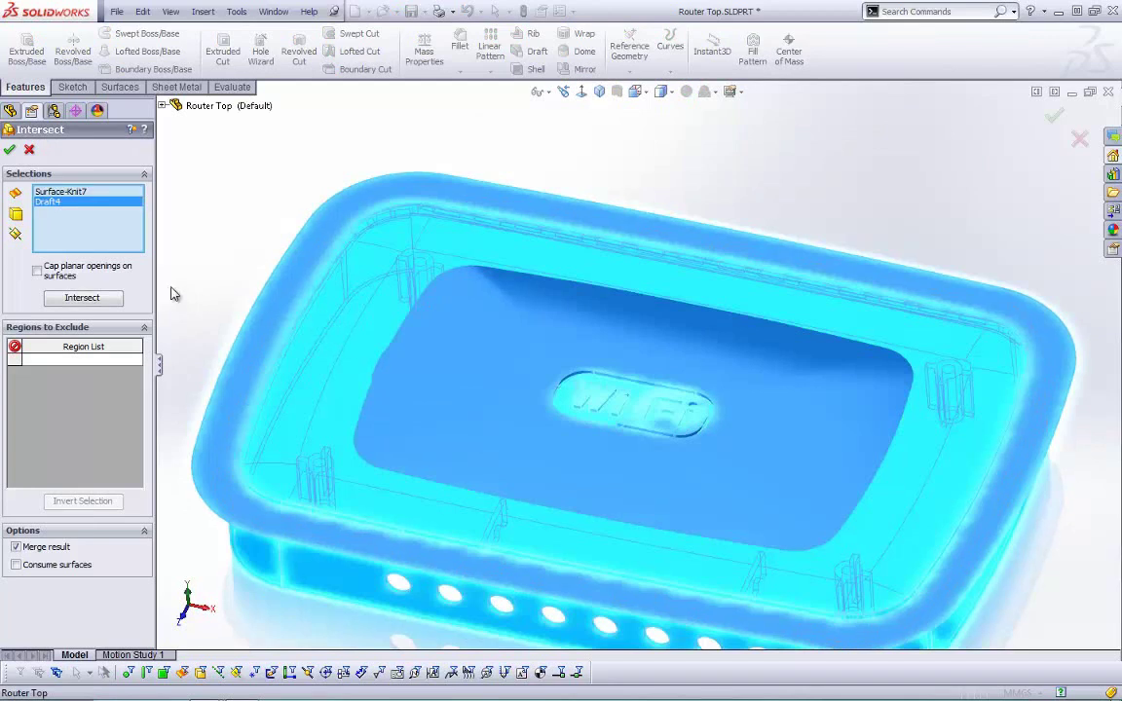
left_click(106, 297)
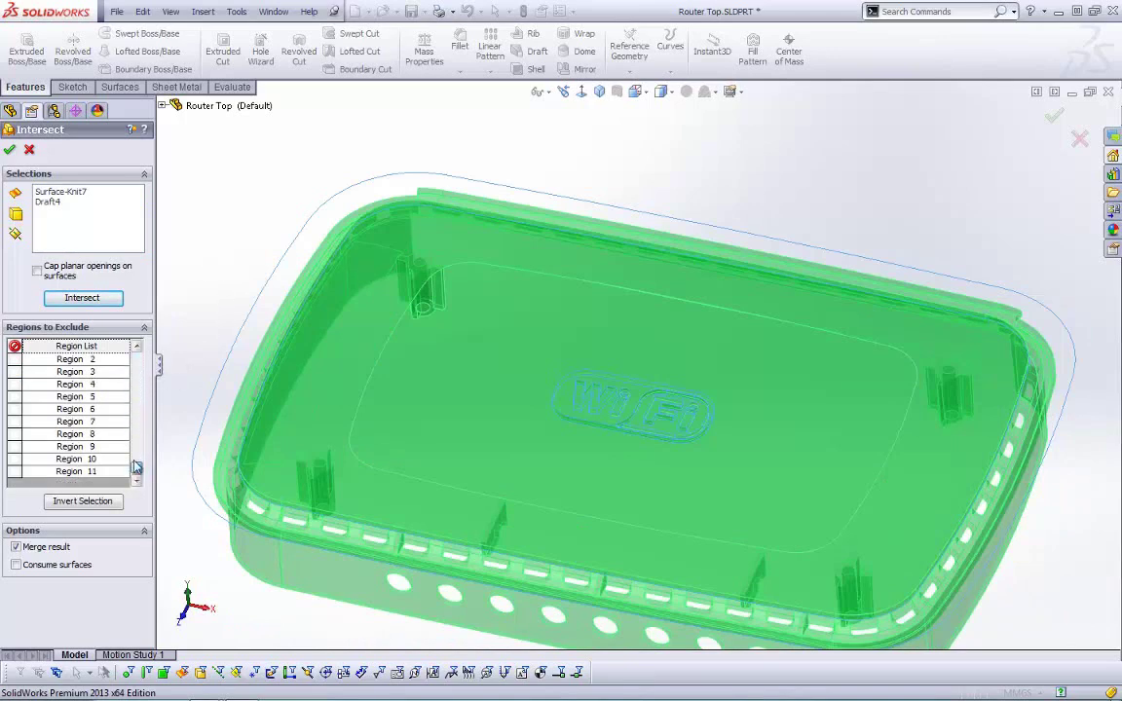
- Exclude the ring around the top face, the Fi letters and the logo background around Wi, enable Consume surfaces, and finish the Intersect with merged result
middle_click_drag(182, 390, 246, 395)
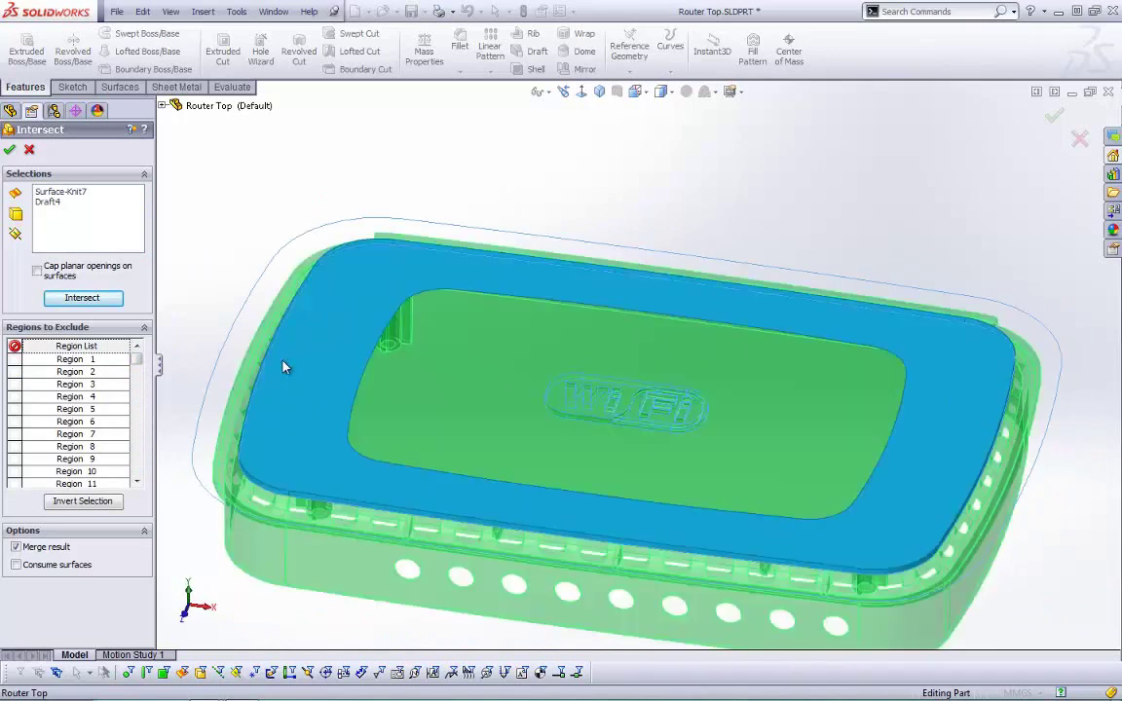
left_click(284, 367)
scroll(658, 382, "down", 6)
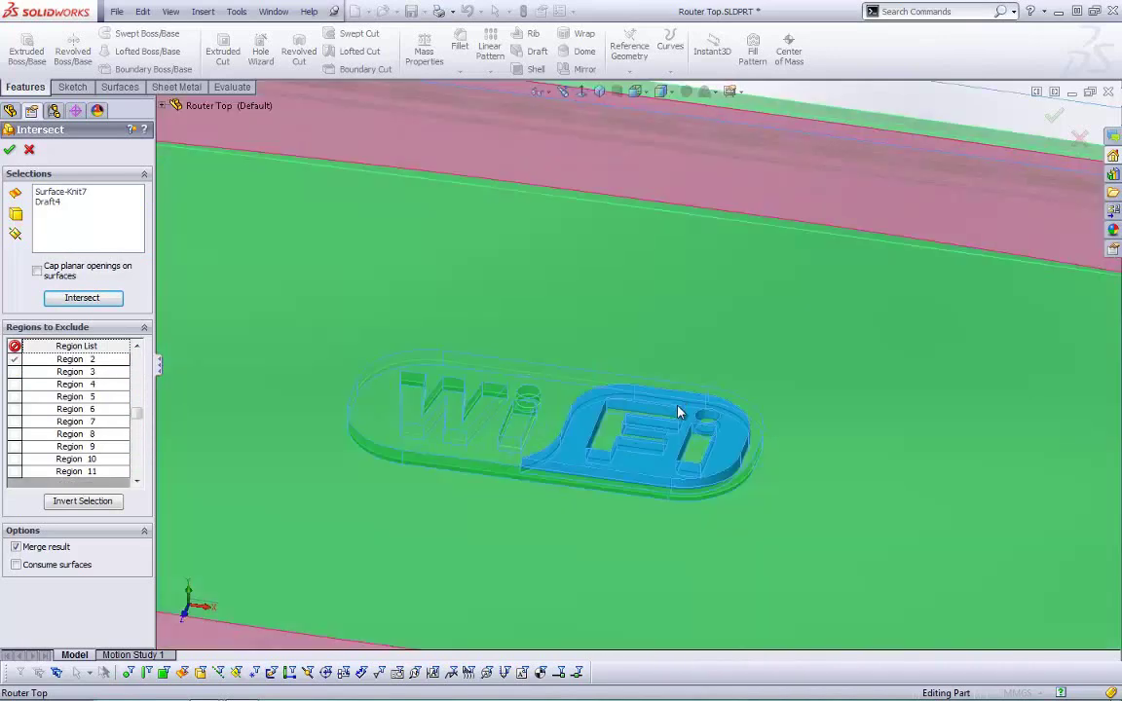
left_click(591, 450)
left_click(699, 456)
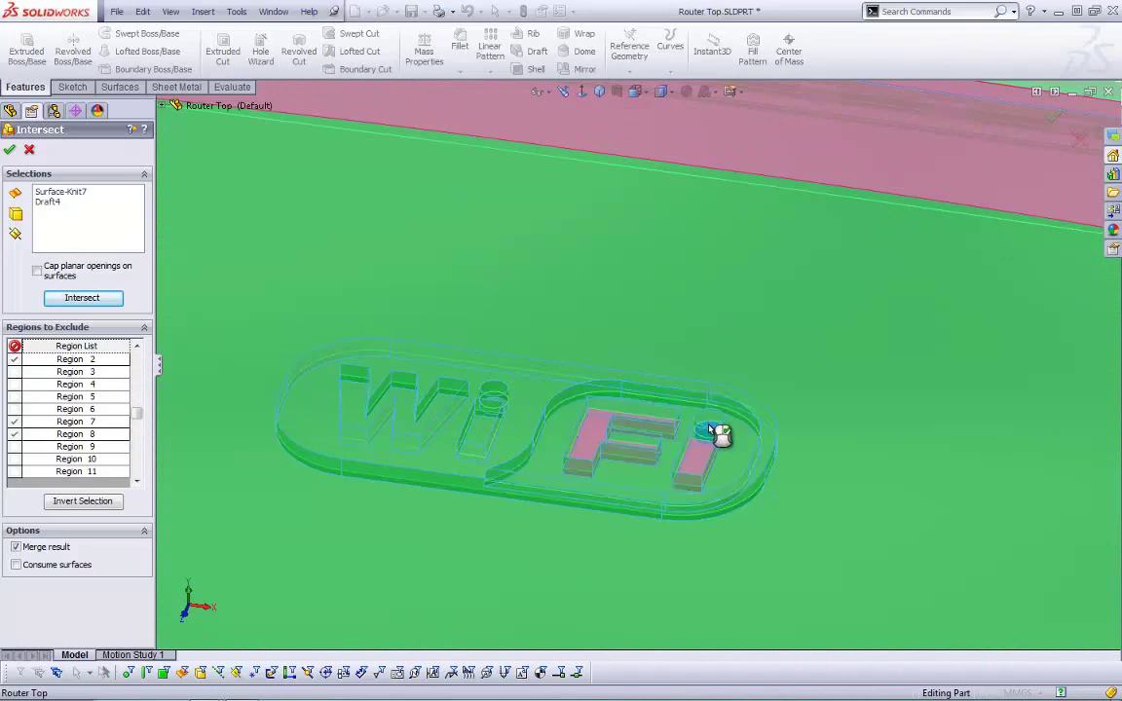
left_click(710, 429)
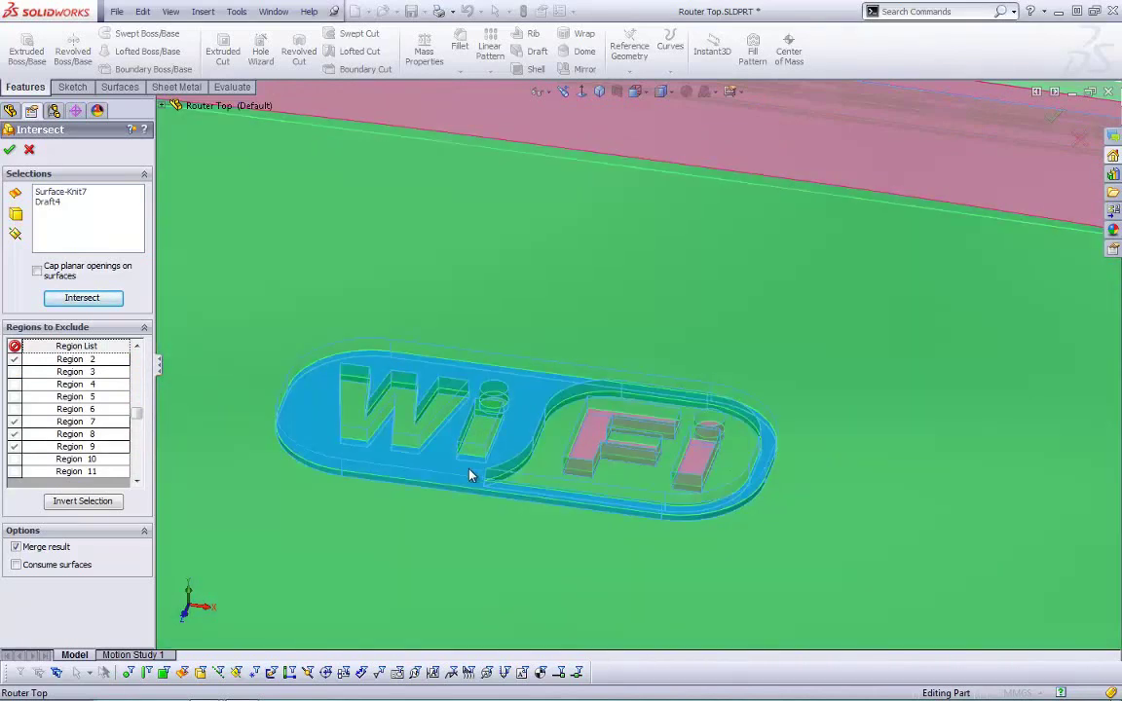
left_click(451, 474)
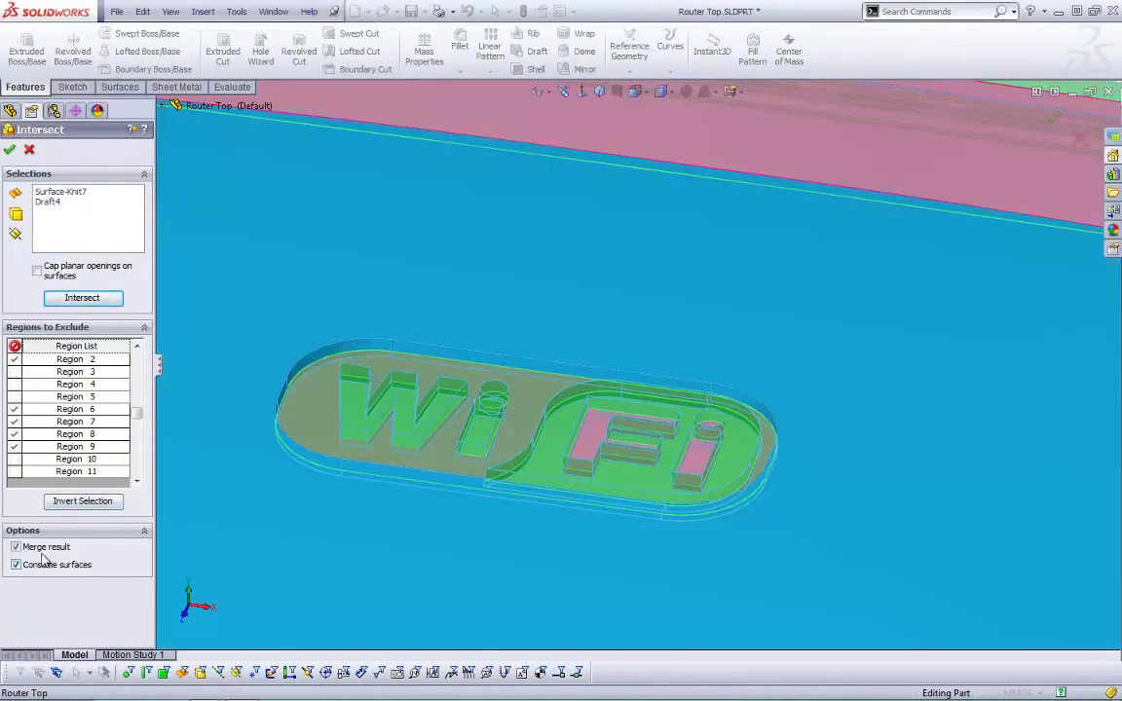
left_click(110, 441)
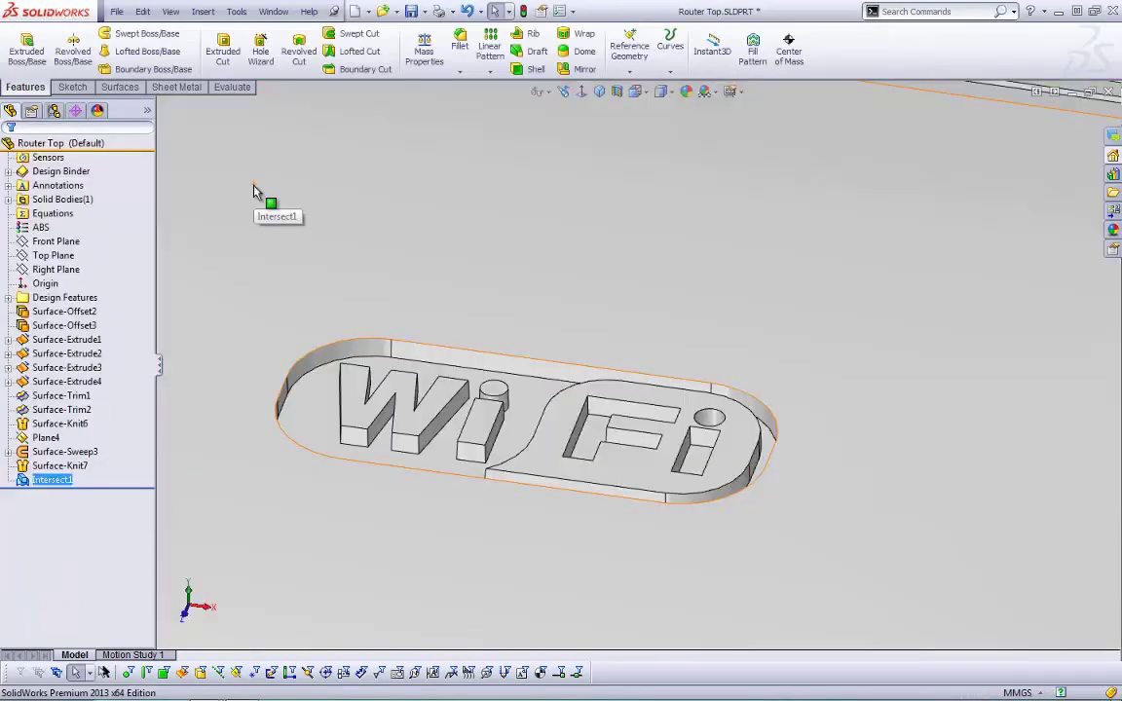
- Section the router top along the Front Plane with 0 mm offset and examine its wall and the Wi-Fi recess
key("f")
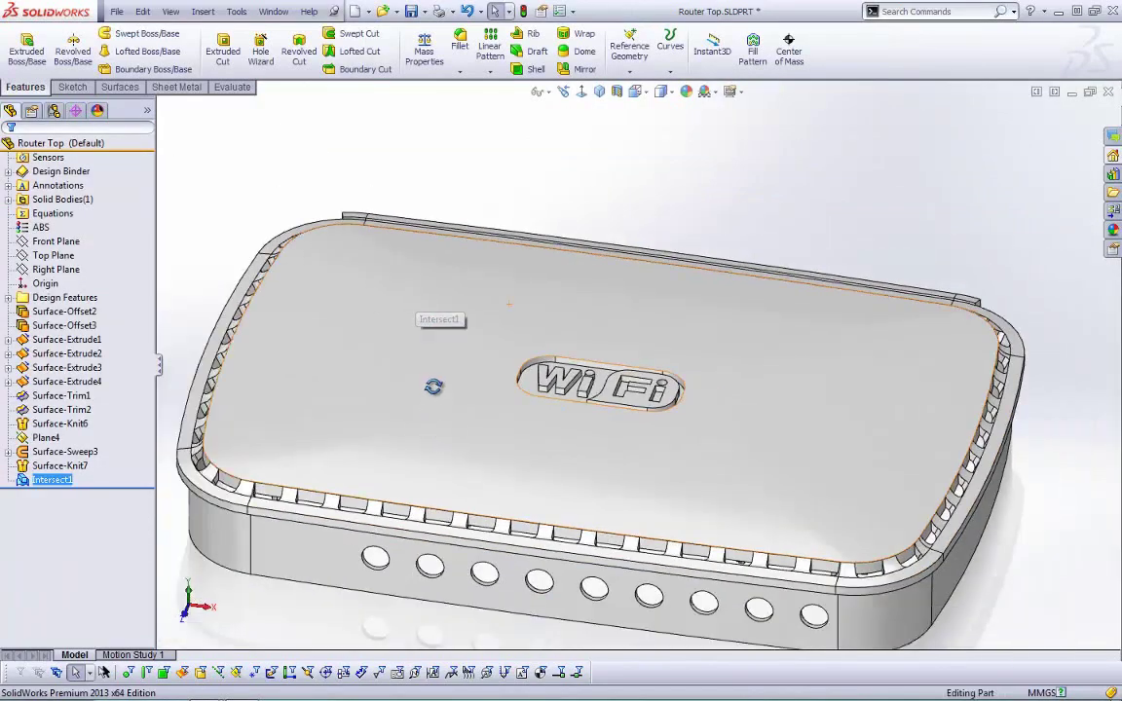
middle_click_drag(433, 386, 360, 493)
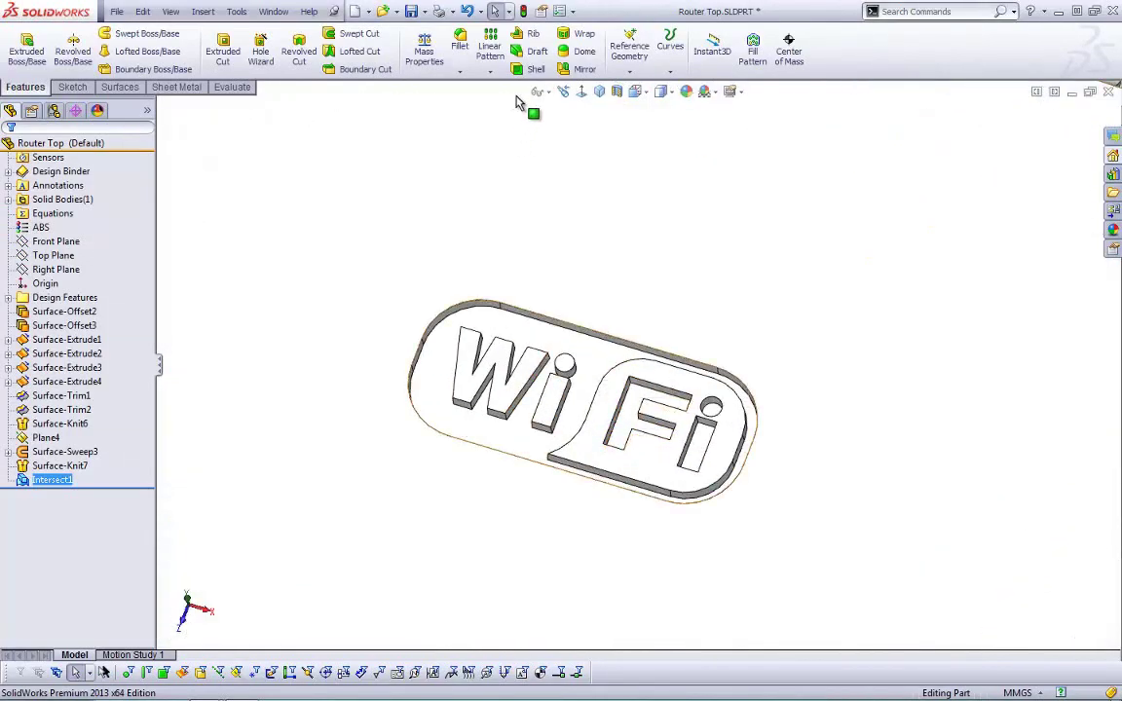
left_click(599, 91)
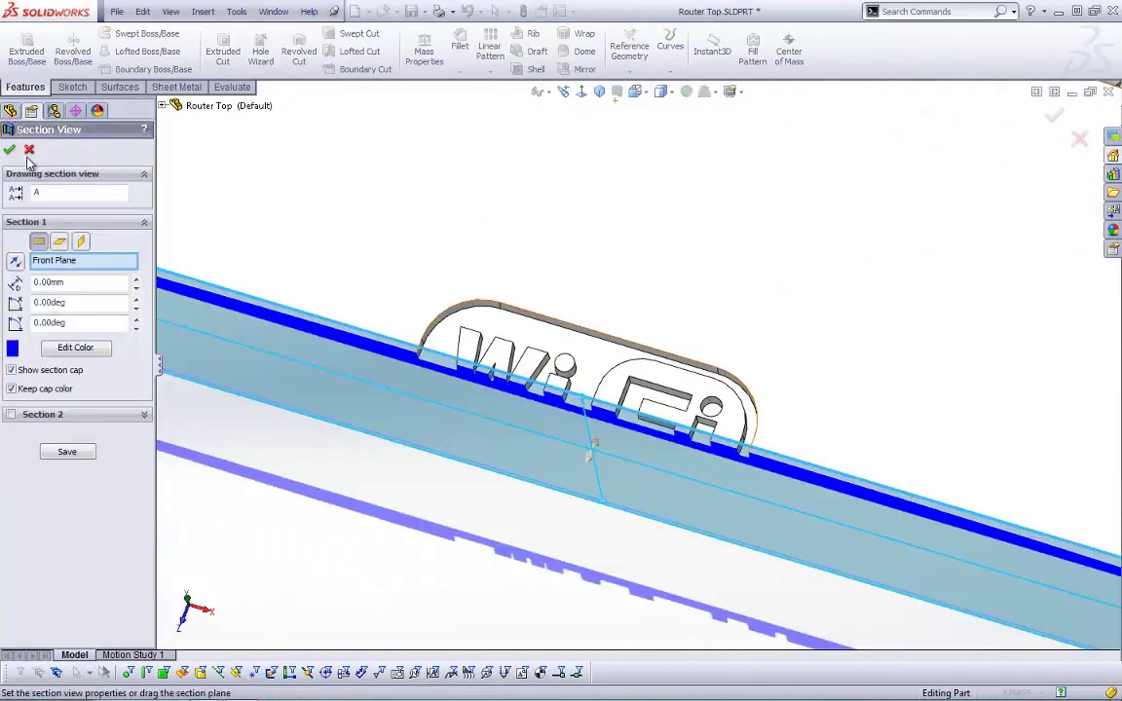
key("alt+Tab")
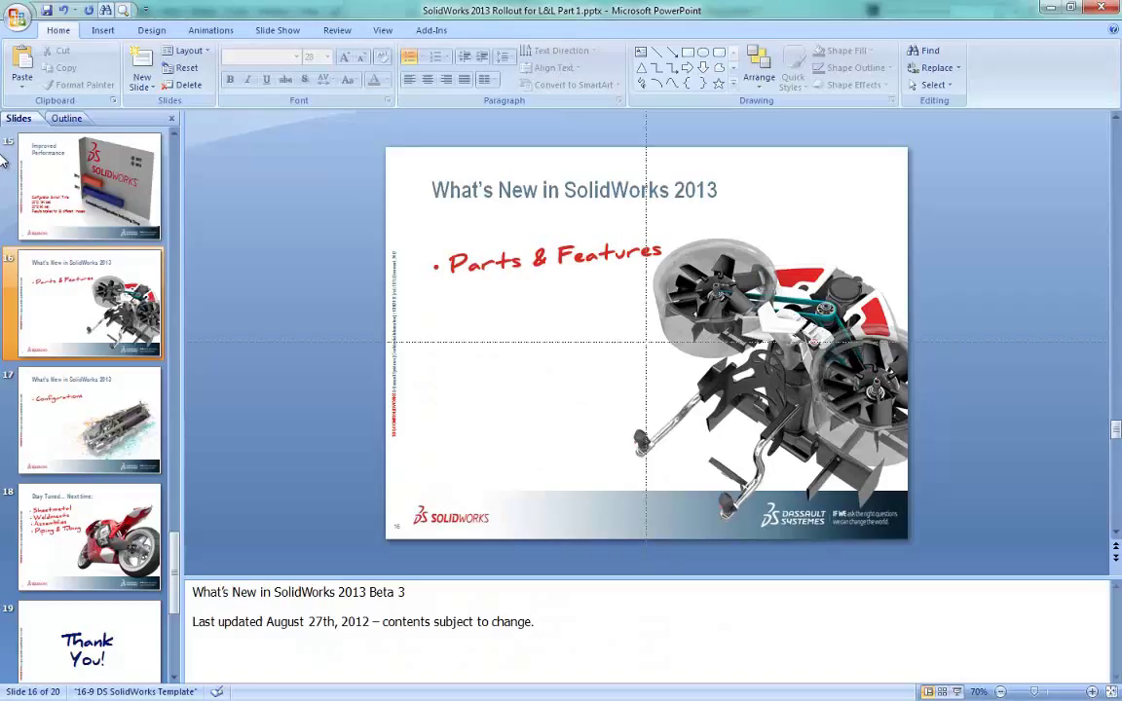
left_click(1049, 10)
middle_click_drag(451, 383, 423, 250)
left_click(29, 148)
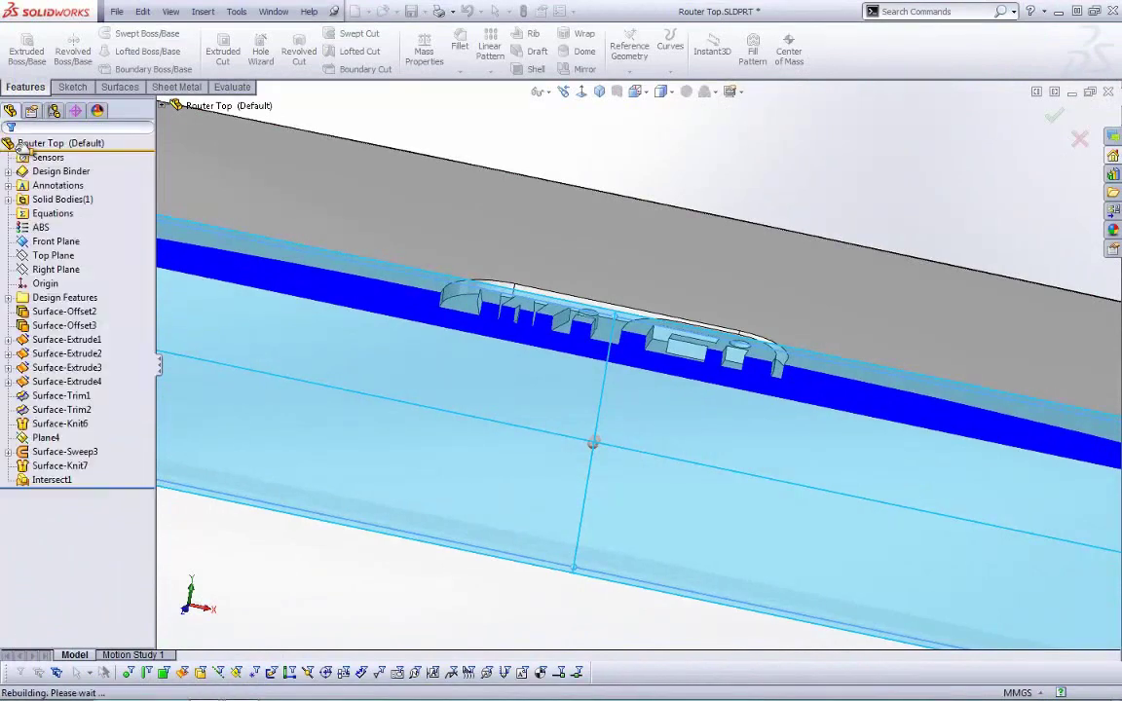
middle_click_drag(411, 365, 363, 281)
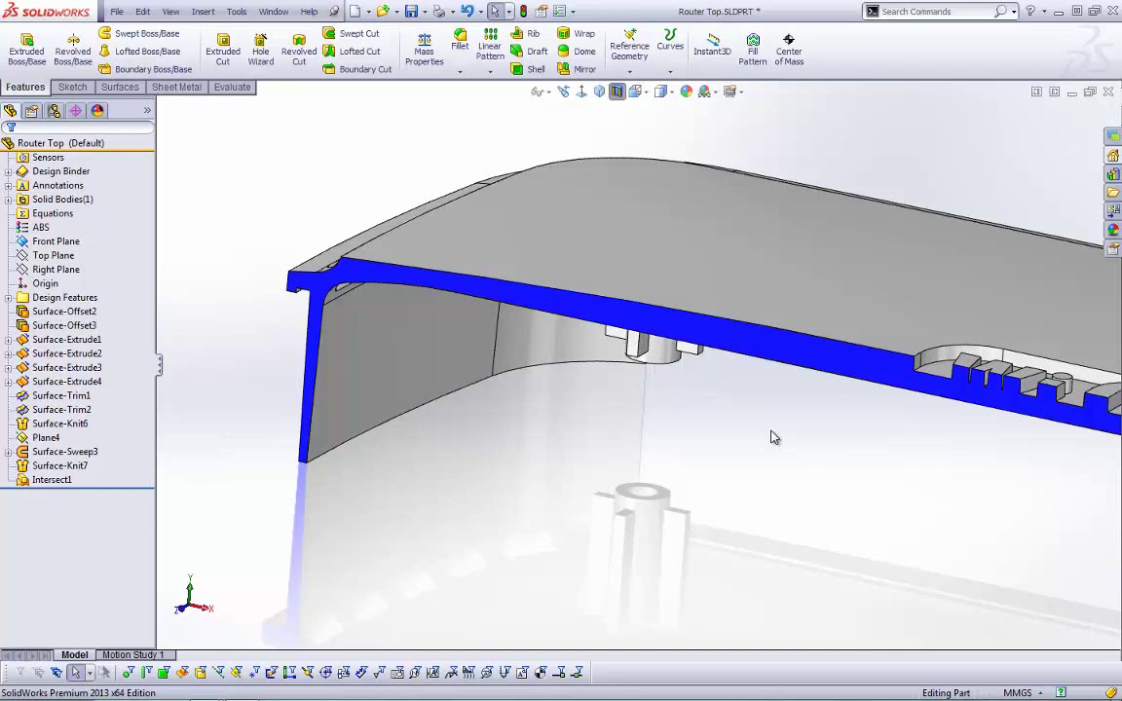
- Open the recent assembly RMA-A005.SLDASM and view its side plates and tapped holes up close
left_click(116, 11)
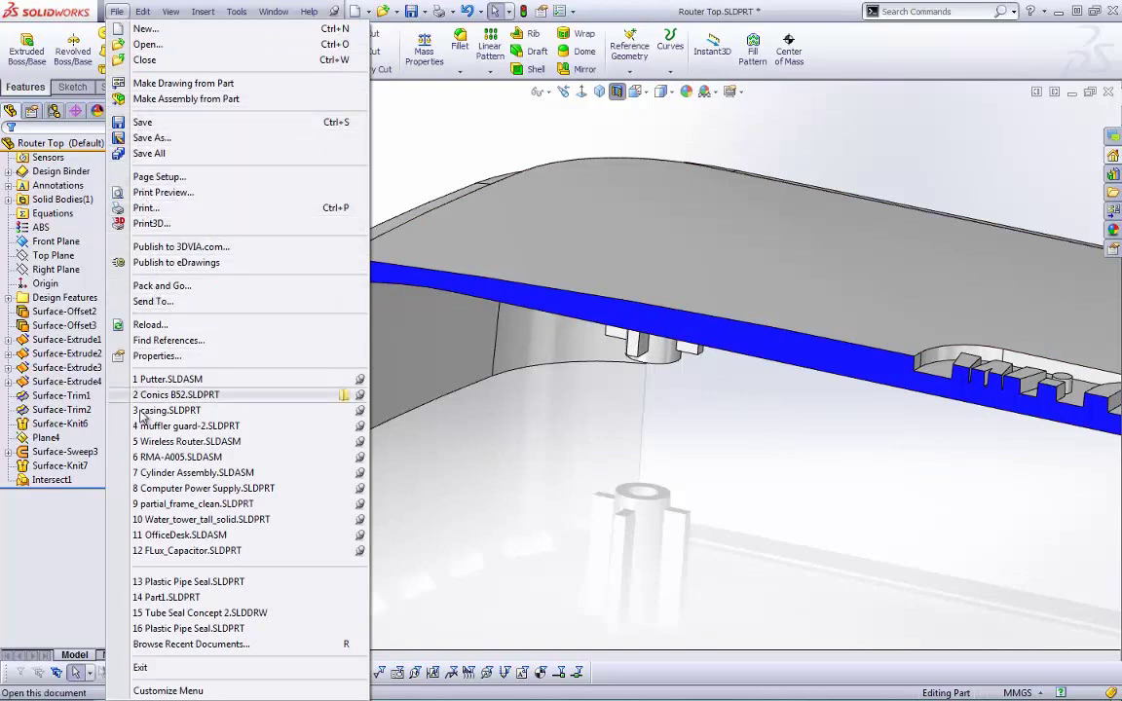
left_click(152, 456)
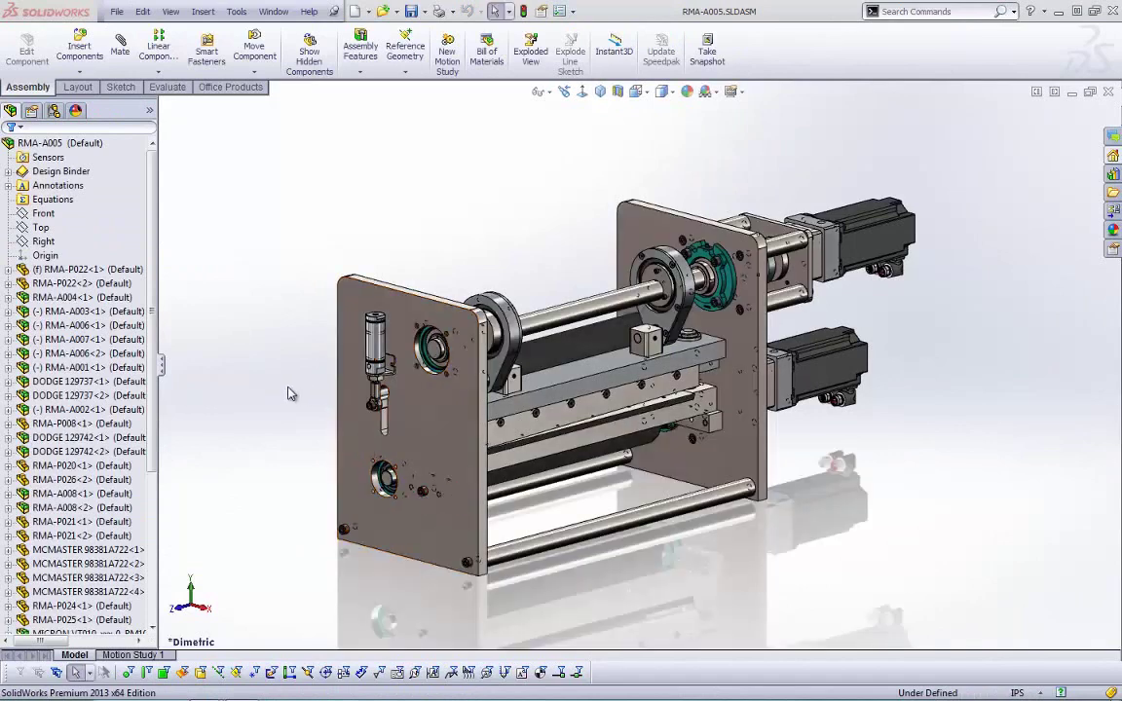
middle_click_drag(272, 378, 311, 387)
scroll(627, 417, "up", 3)
scroll(627, 417, "up", 4)
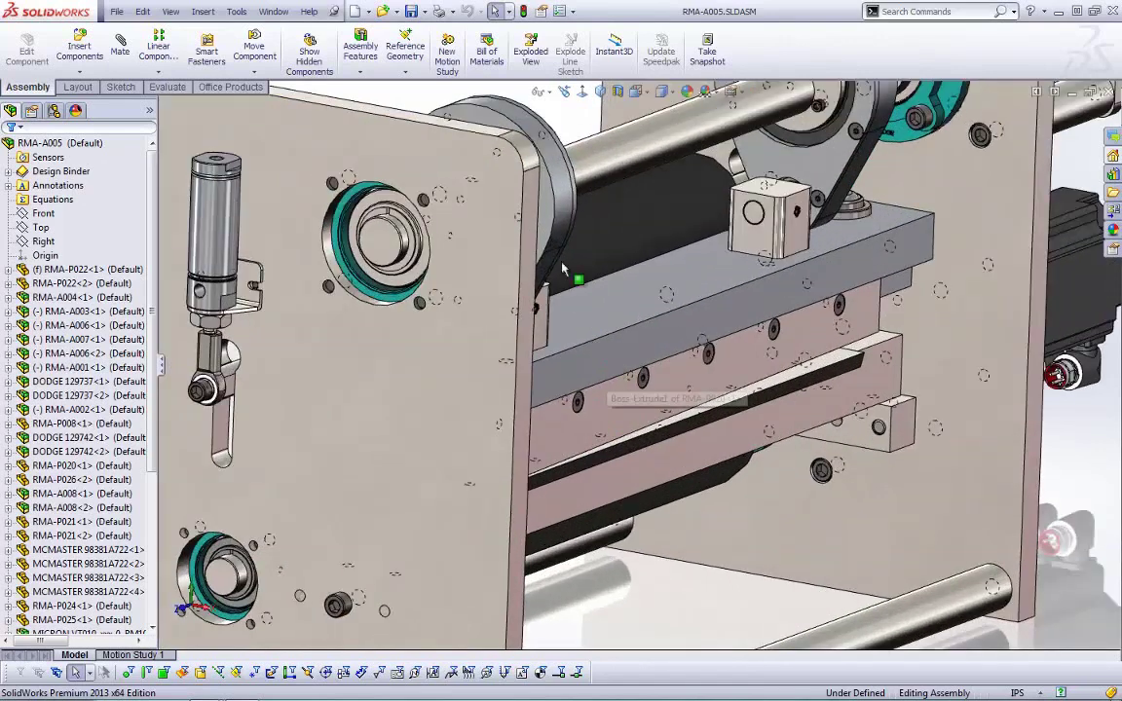
- Turn off the display of cosmetic threads in the assembly's annotation properties
right_click(53, 144)
left_click(370, 109)
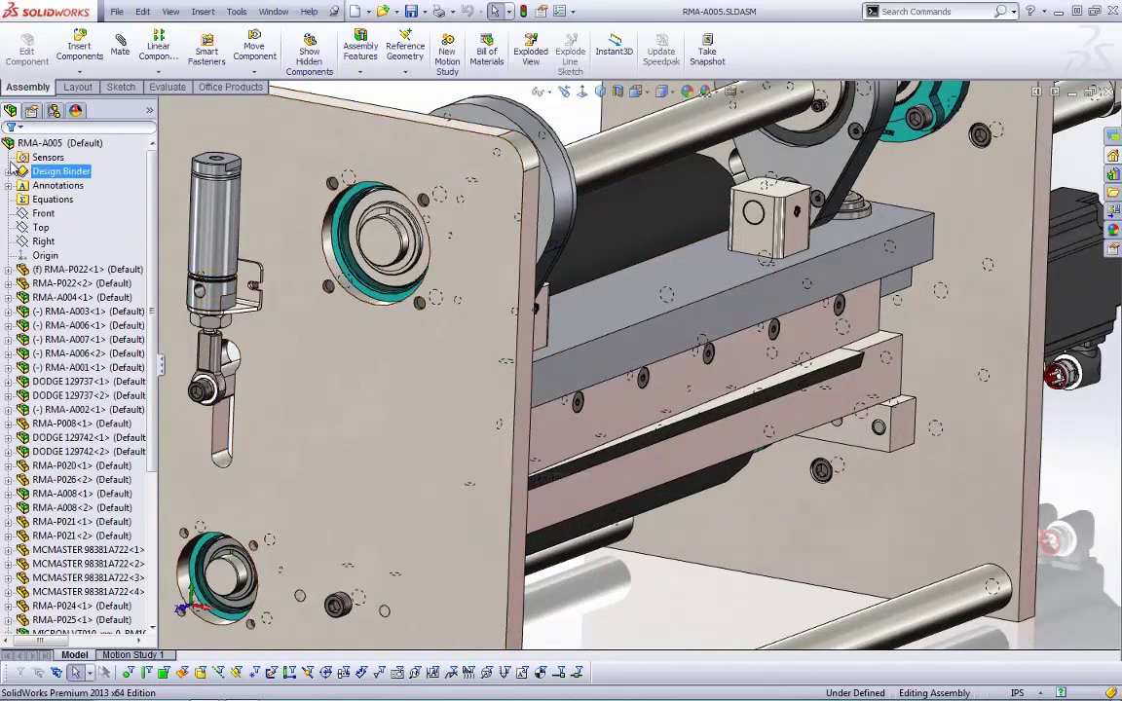
right_click(43, 185)
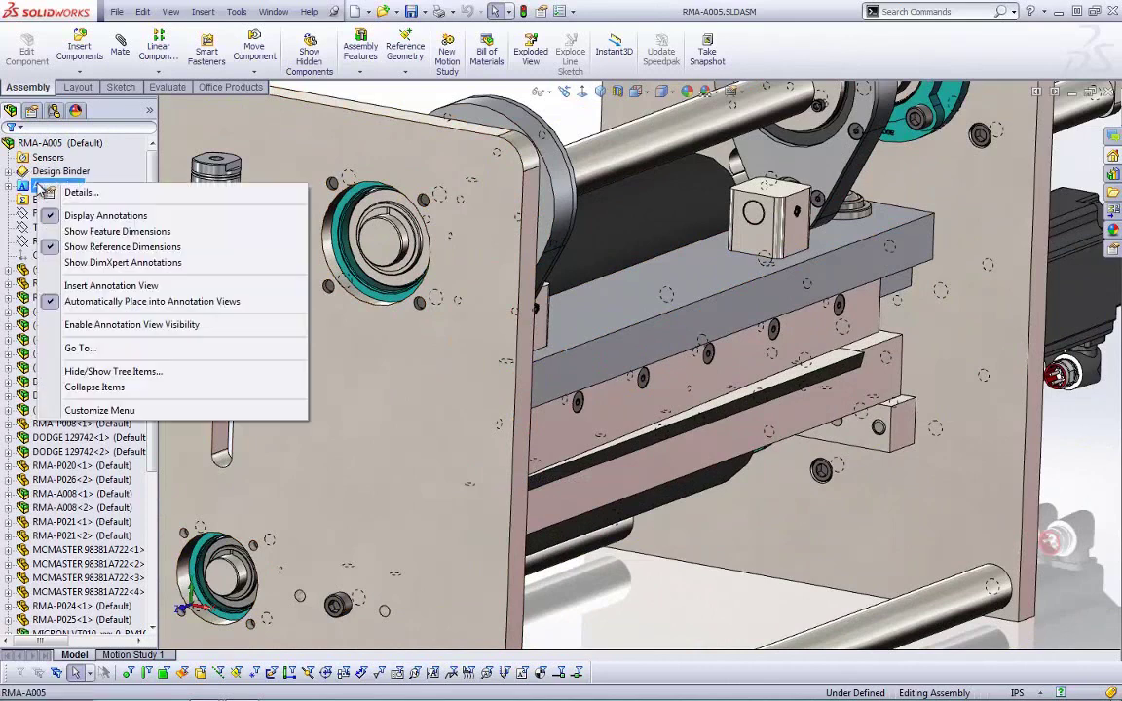
left_click(78, 192)
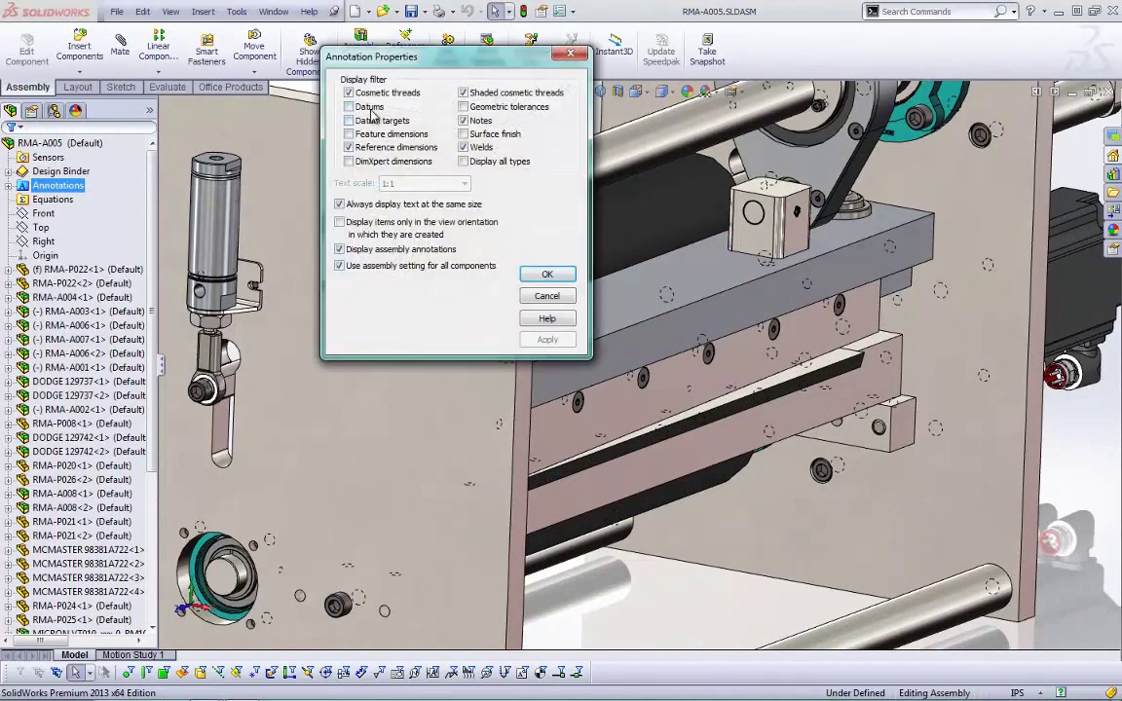
left_click(349, 93)
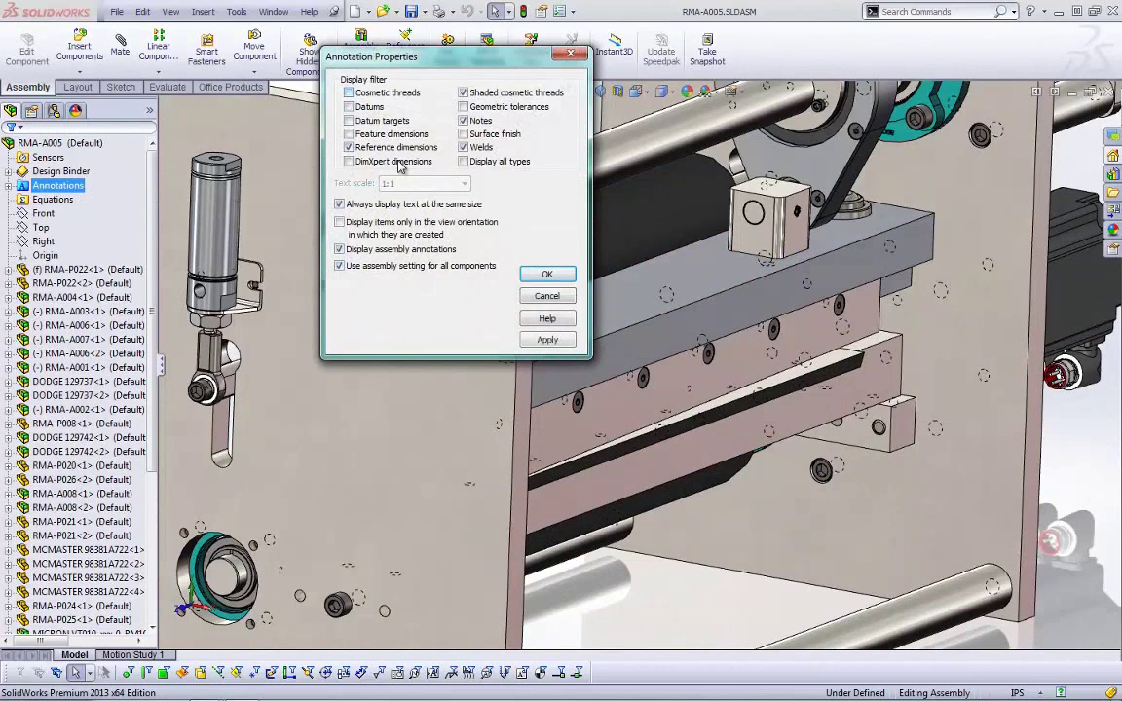
left_click(529, 276)
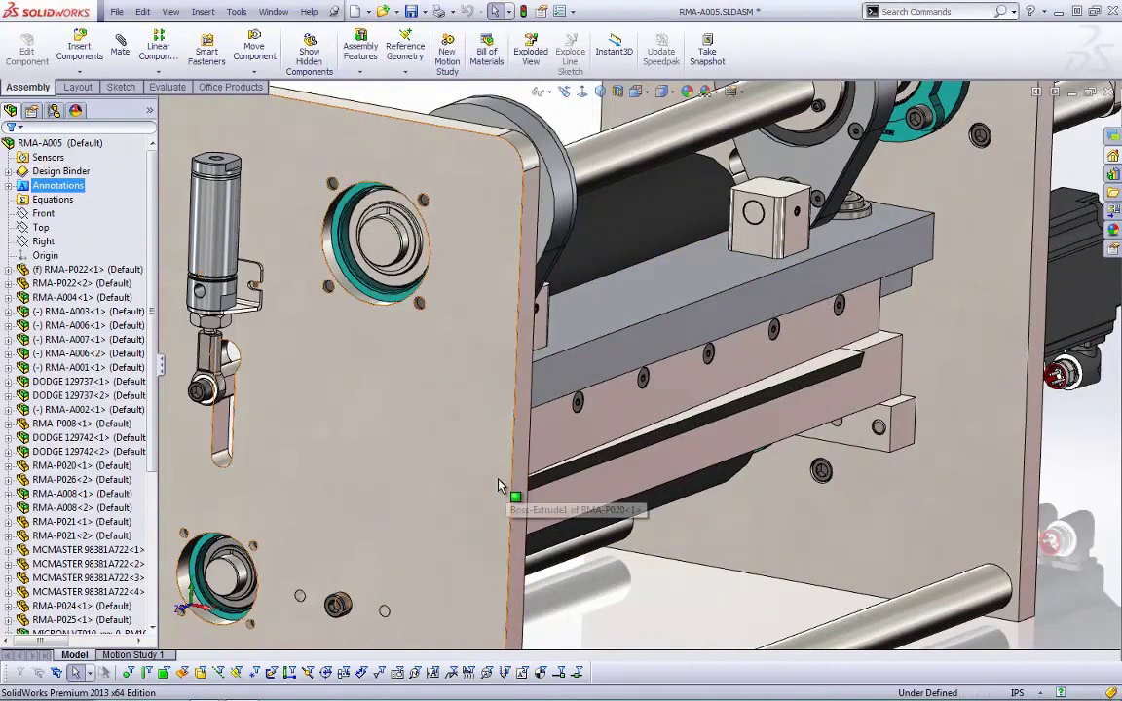
- Turn on the display of cosmetic threads in the annotation properties of the RMA-A005 assembly
key("Right")
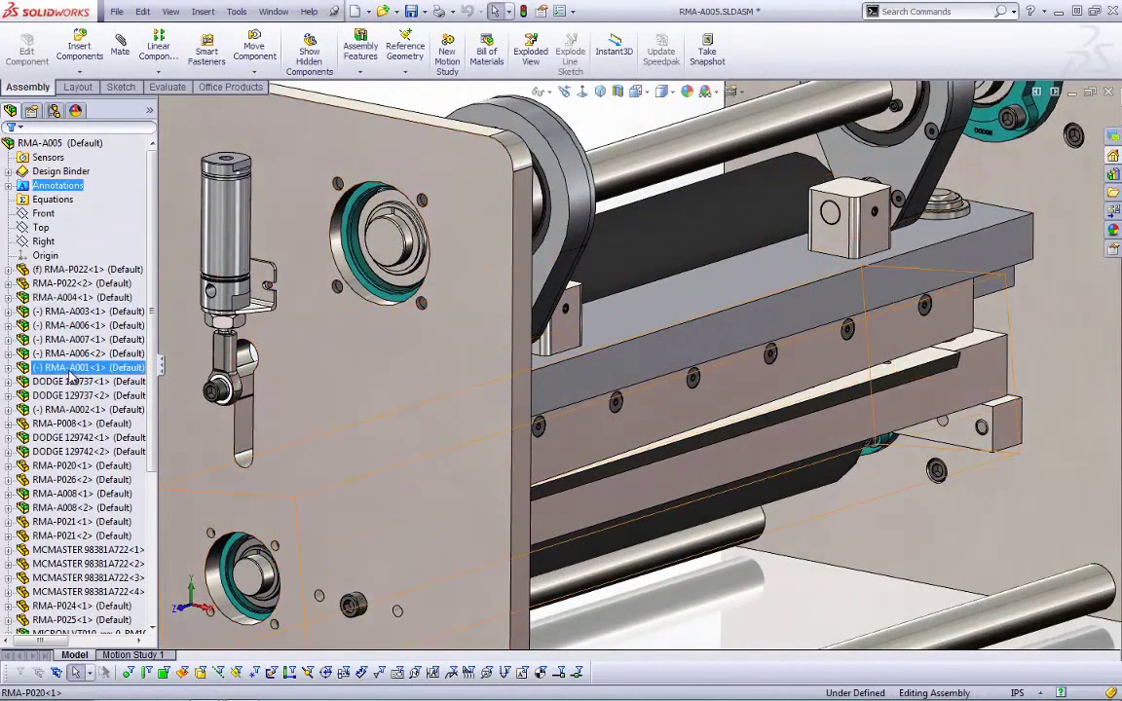
left_click(68, 443)
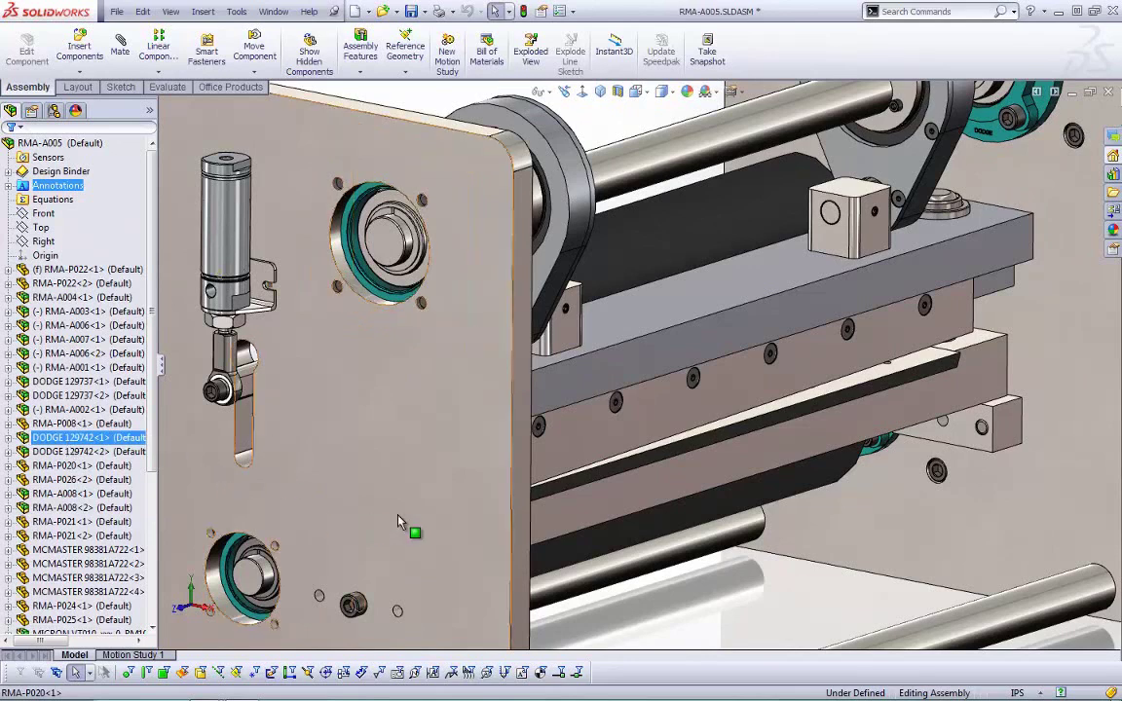
key("f")
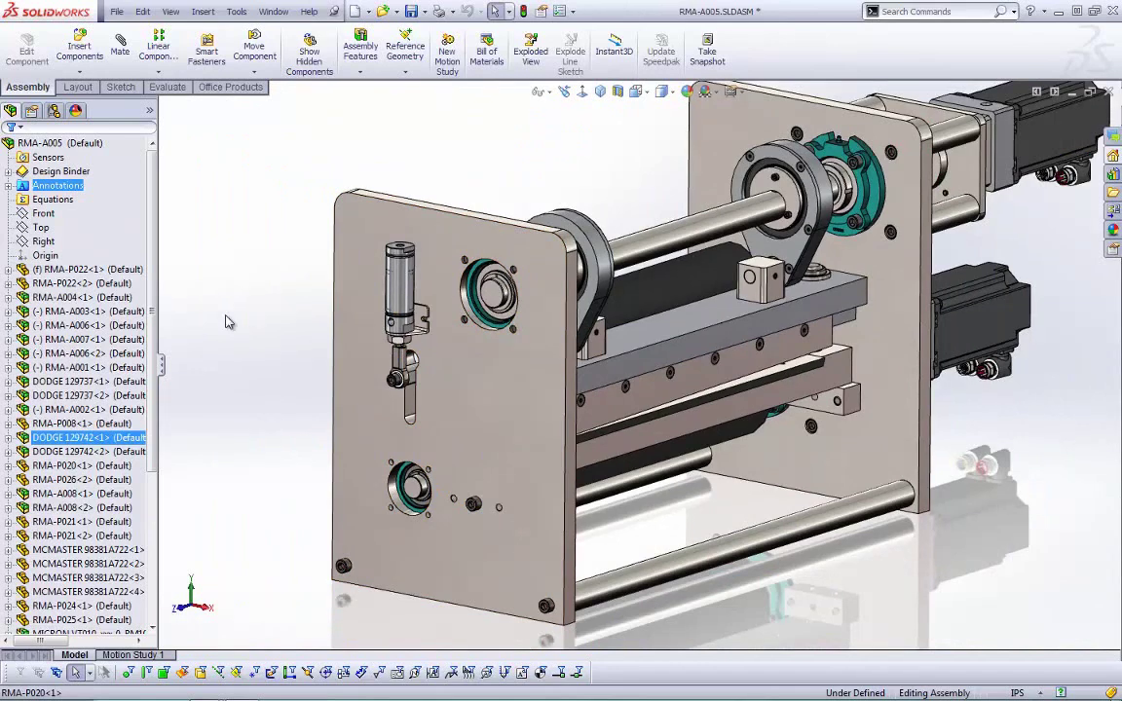
right_click(67, 187)
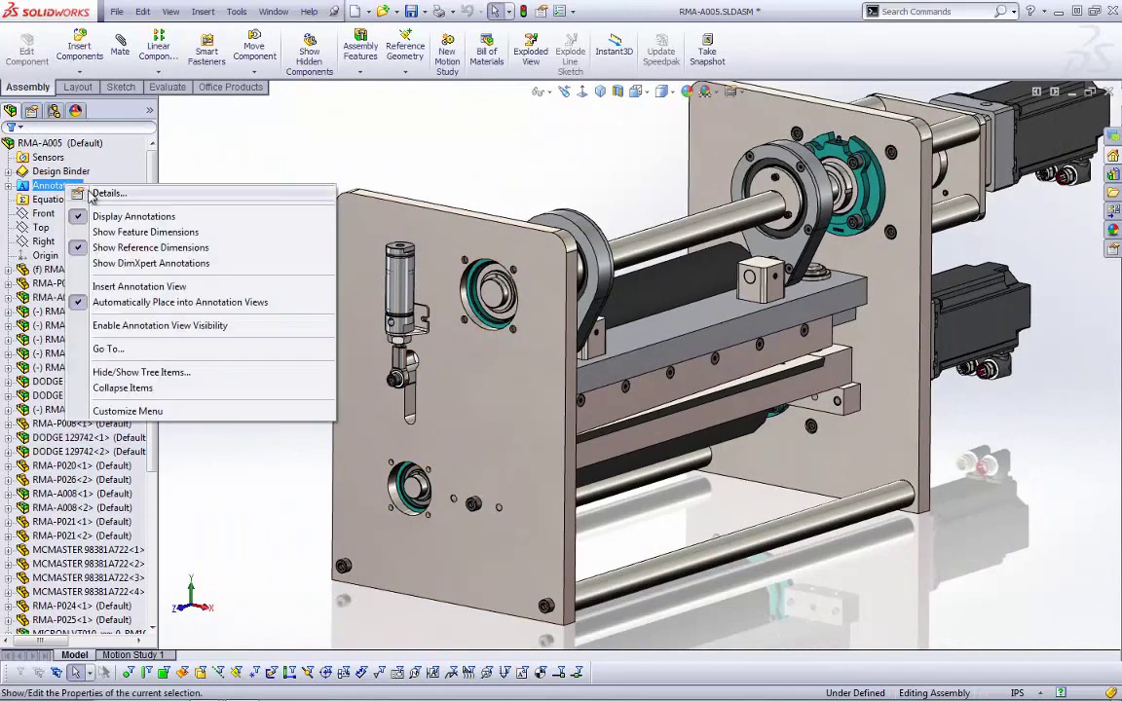
left_click(102, 193)
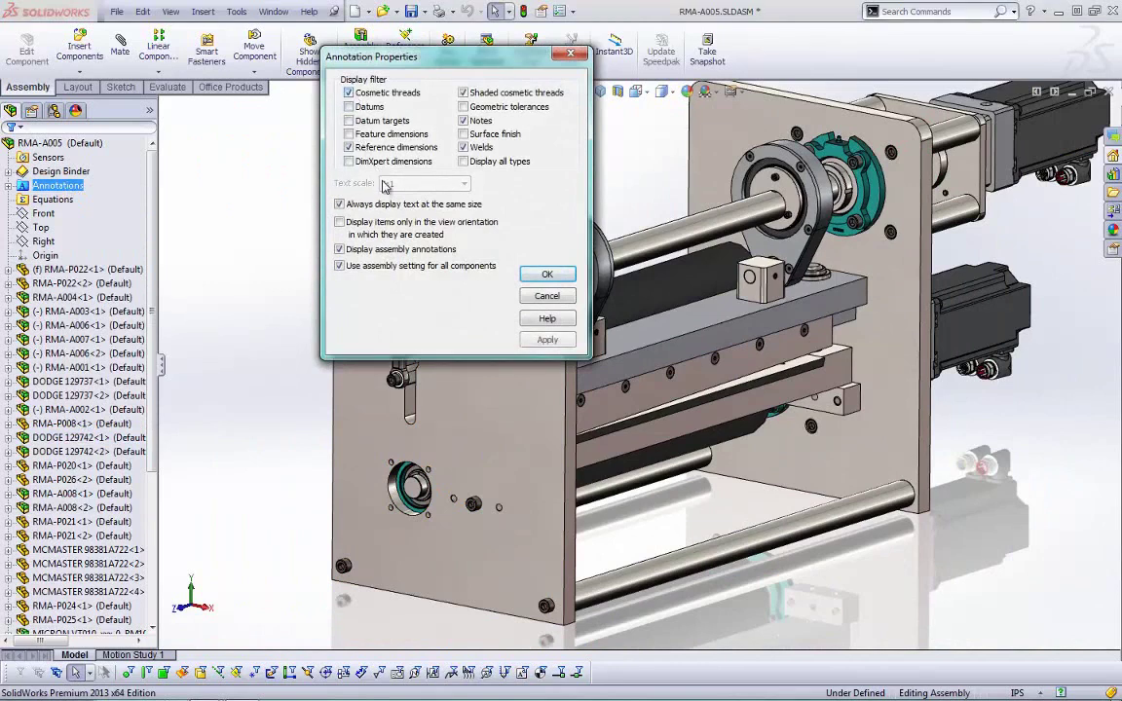
left_click(544, 275)
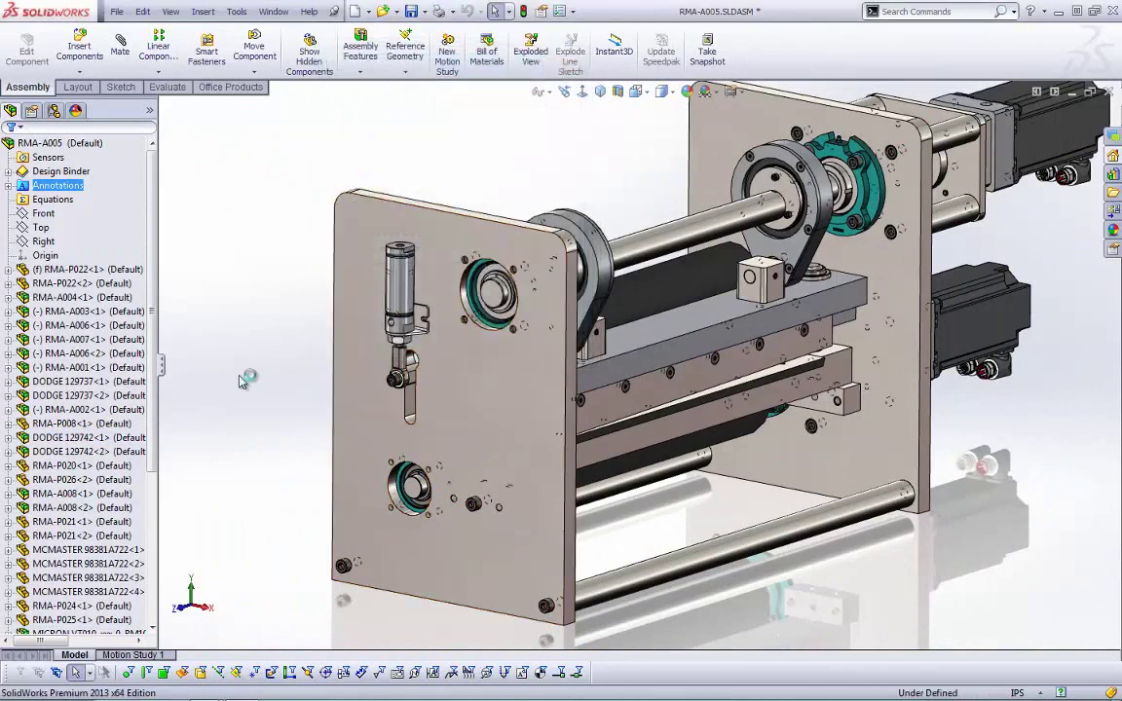
- Switch the cosmetic threads display off again in the assembly's annotation properties
right_click(58, 185)
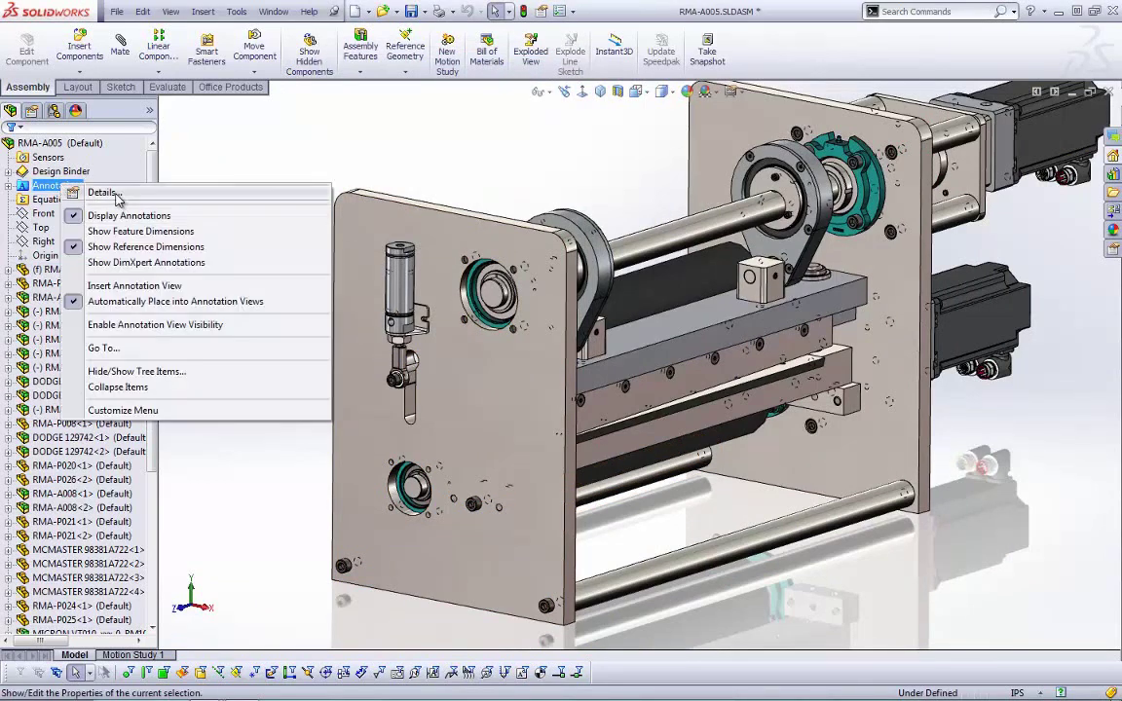
left_click(109, 193)
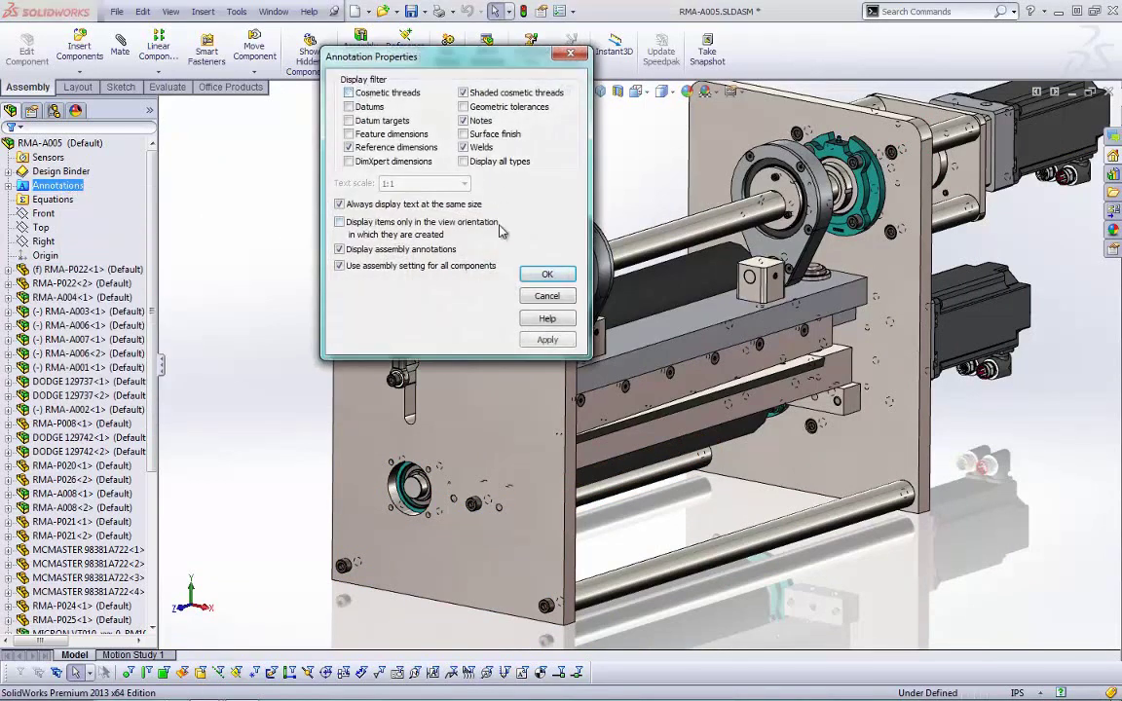
left_click(546, 275)
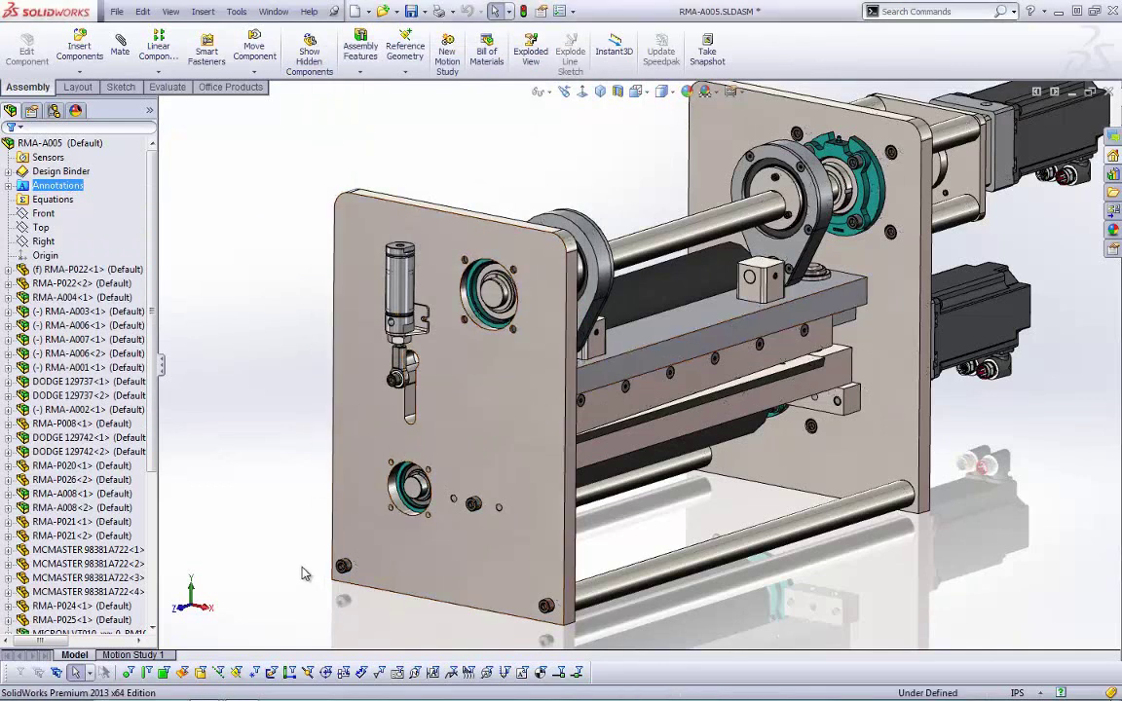
- Start editing the front side plate RMA-P020 in the context of the assembly, close to its lower bearing and cap screw
left_click(521, 468)
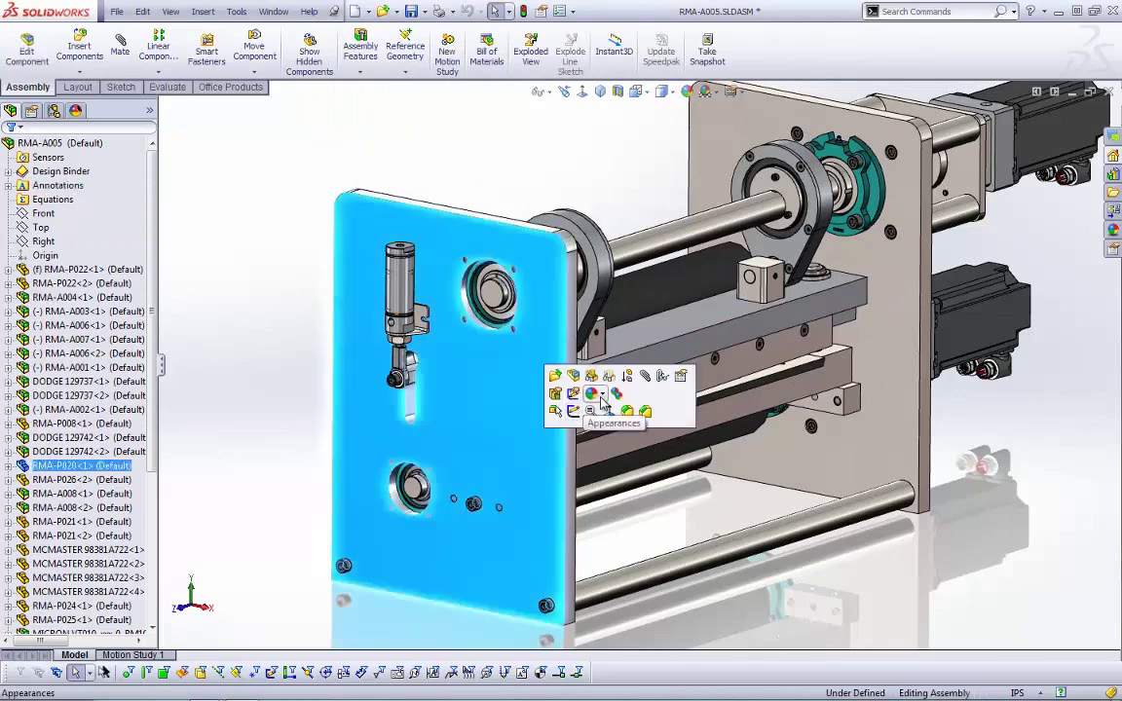
left_click(609, 411)
scroll(698, 506, "down", 5)
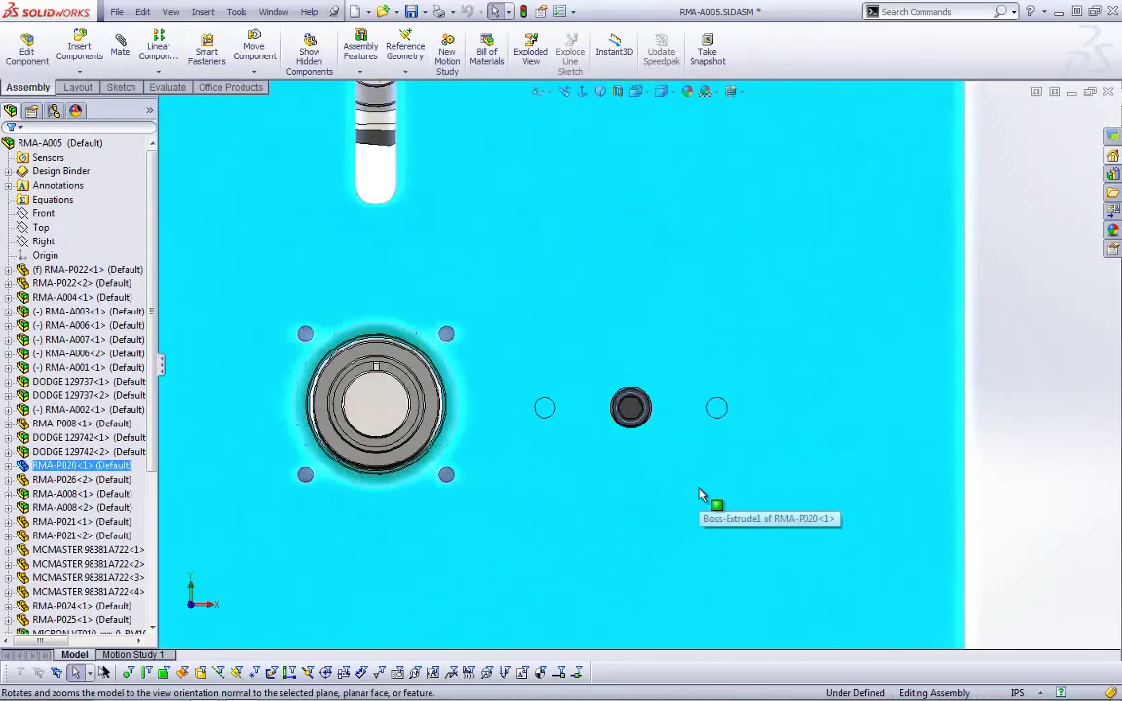
left_click(770, 431)
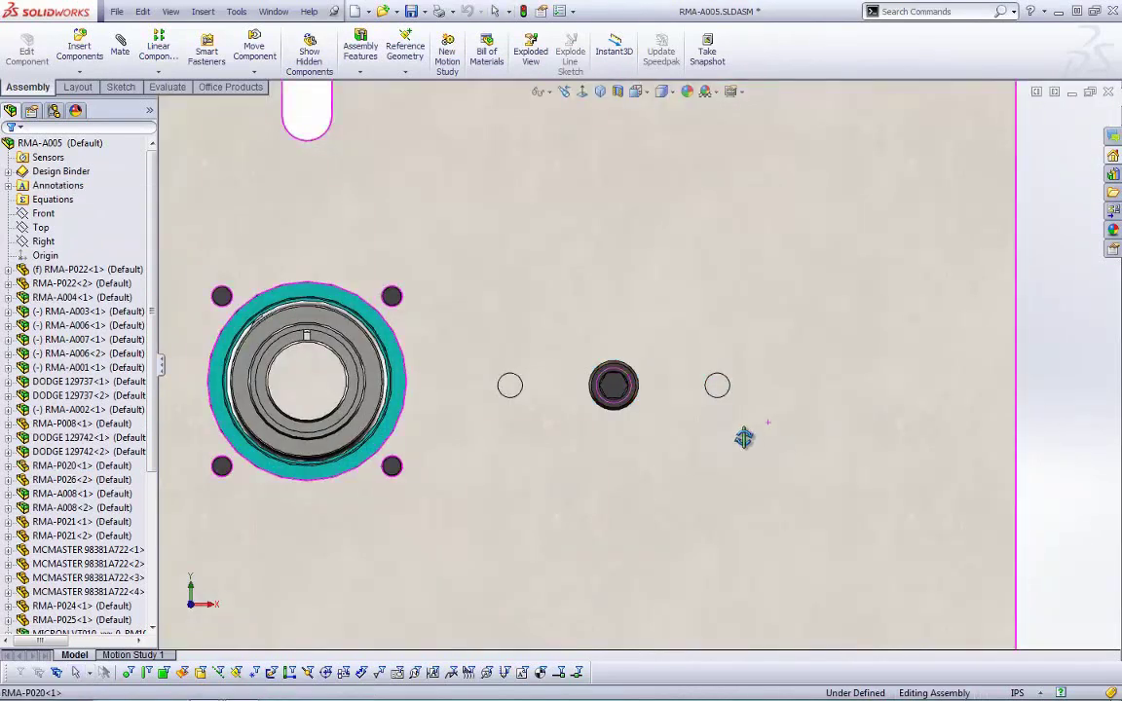
middle_click_drag(744, 435, 726, 460)
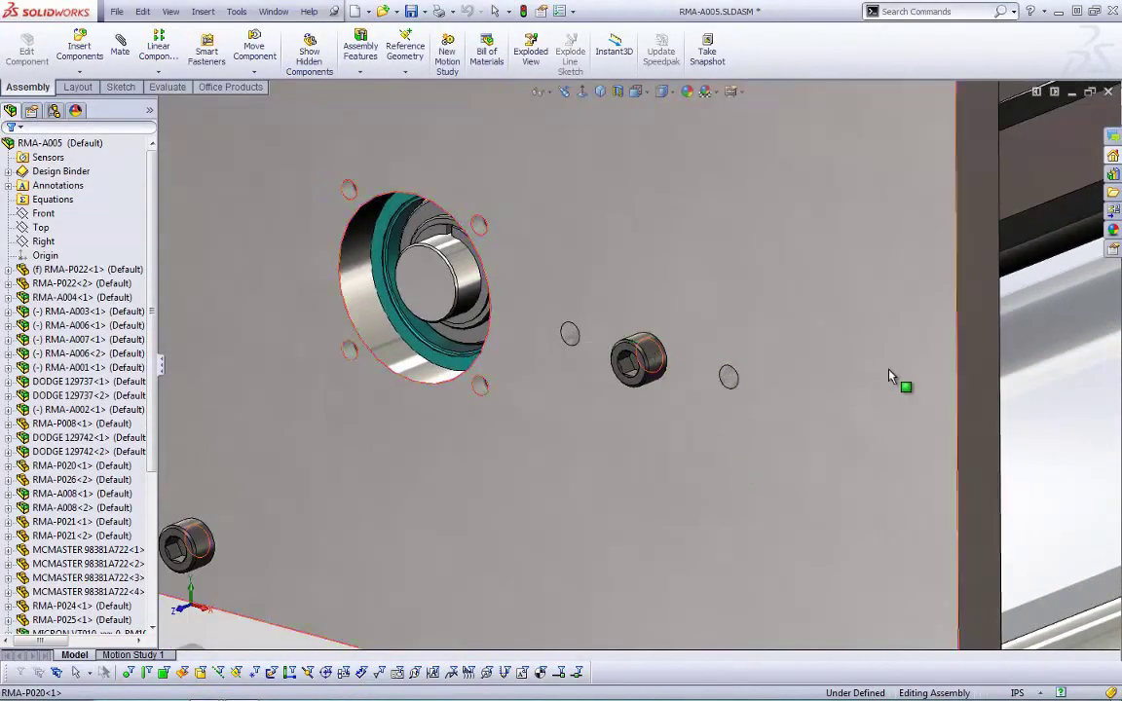
middle_click_drag(889, 380, 751, 459)
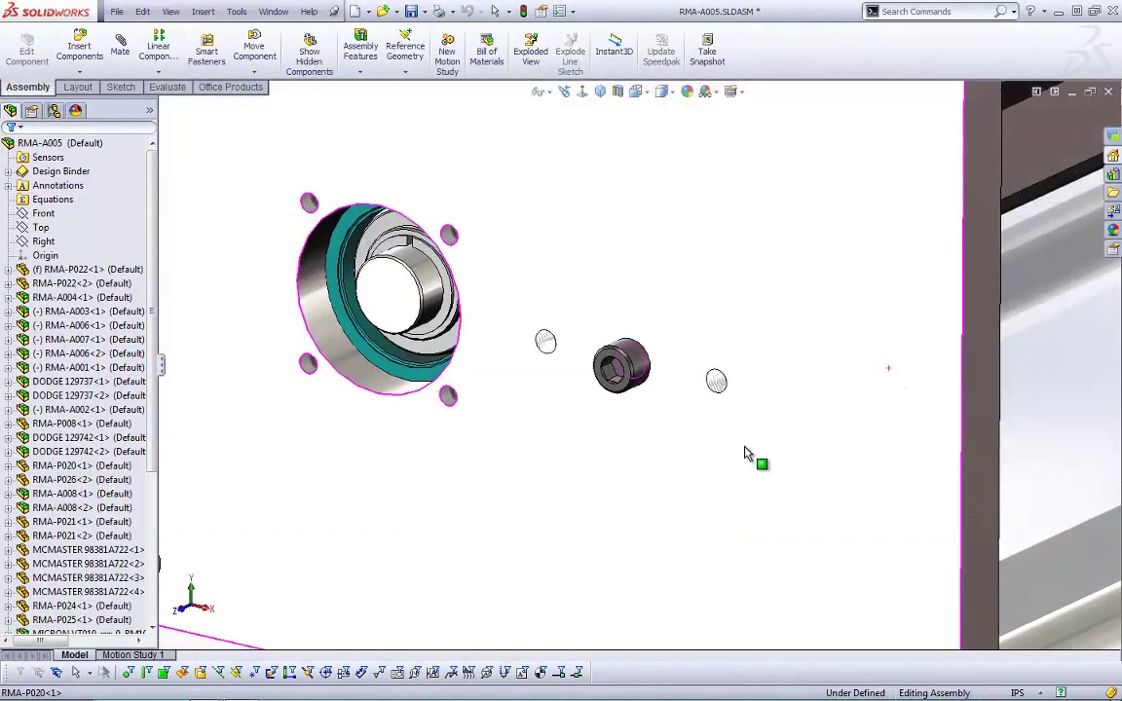
left_click(737, 363)
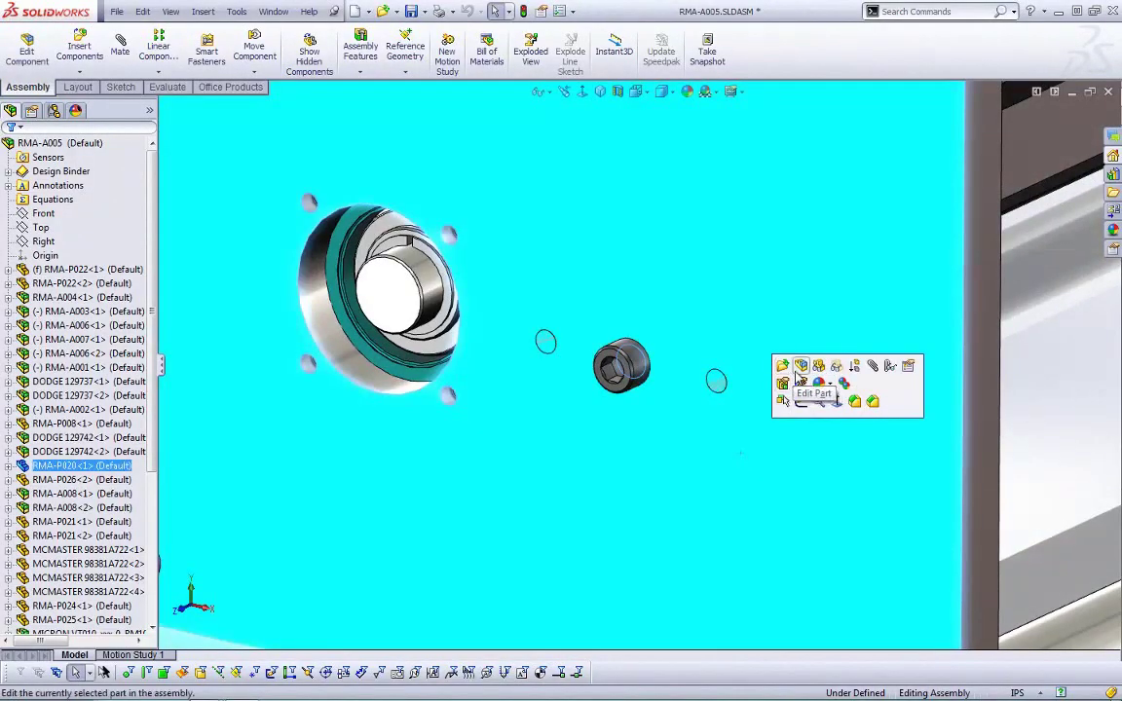
left_click(800, 383)
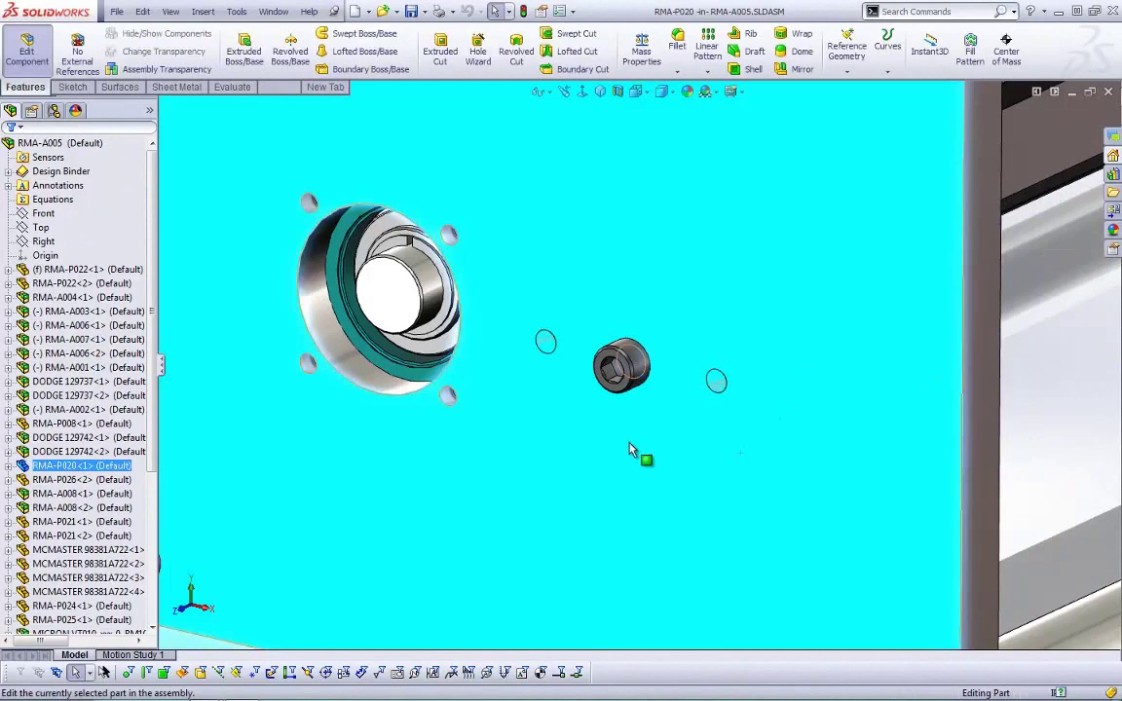
- Add two Ø12.0 ANSI Metric dowel holes to the plate's outer face with the Hole Wizard, centred on the circles either side of the cap screw
left_click(541, 466)
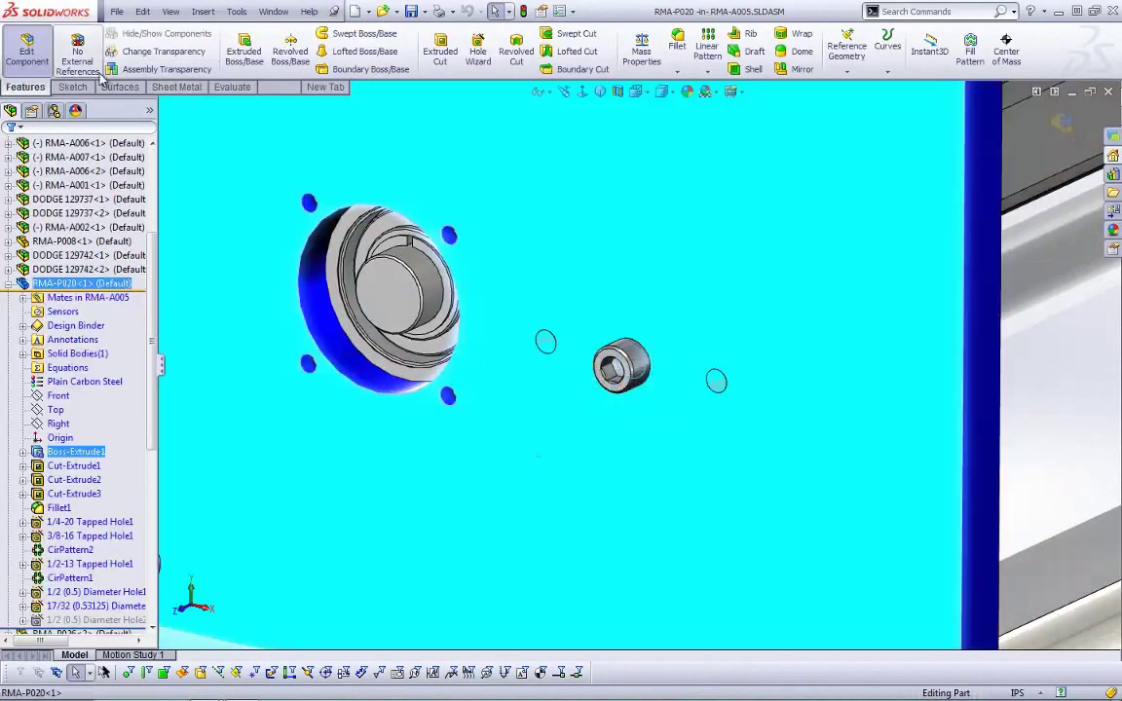
left_click(486, 53)
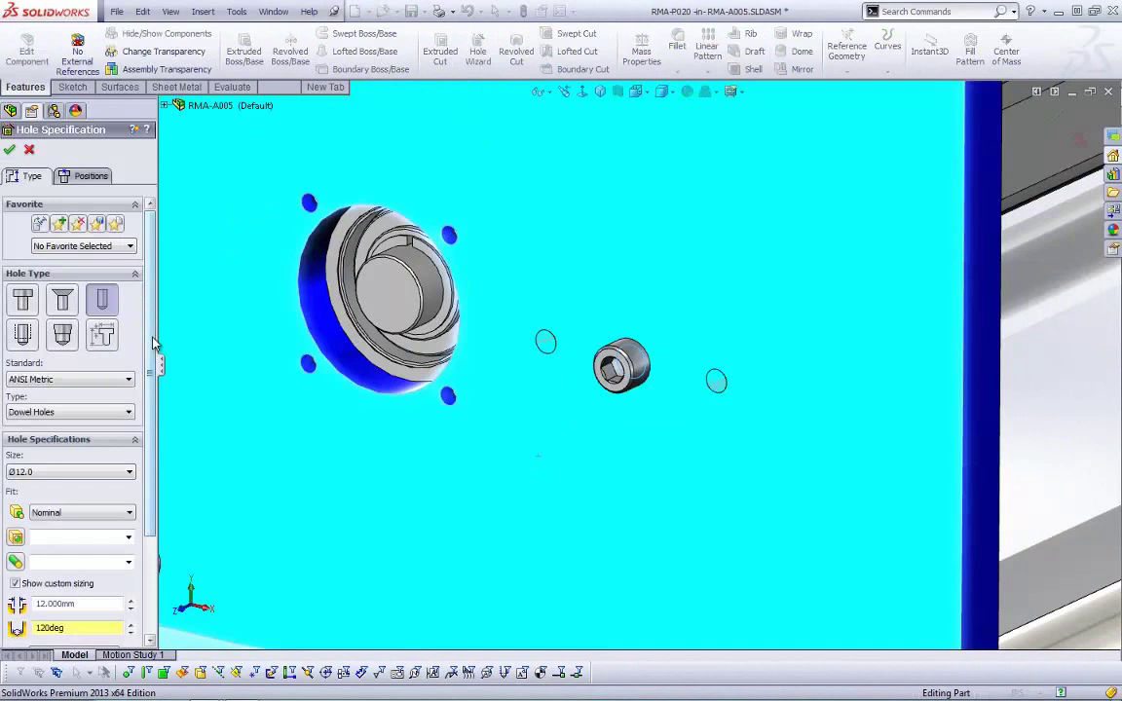
scroll(148, 375, "down", 2)
left_click(126, 364)
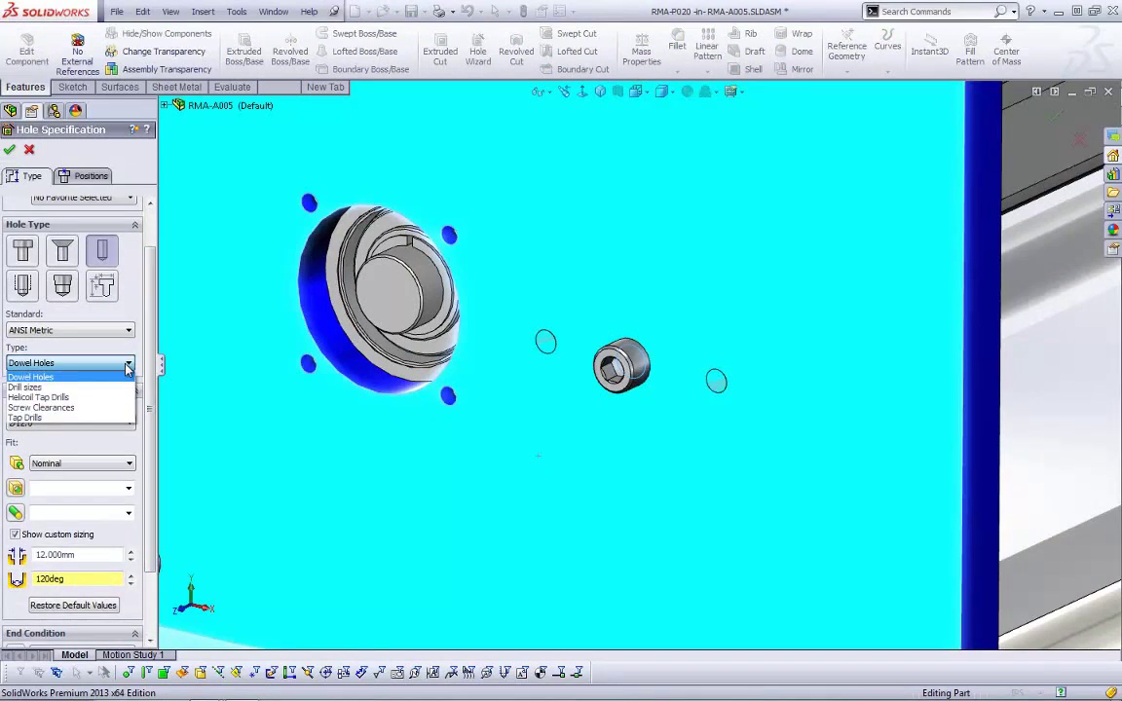
left_click(126, 365)
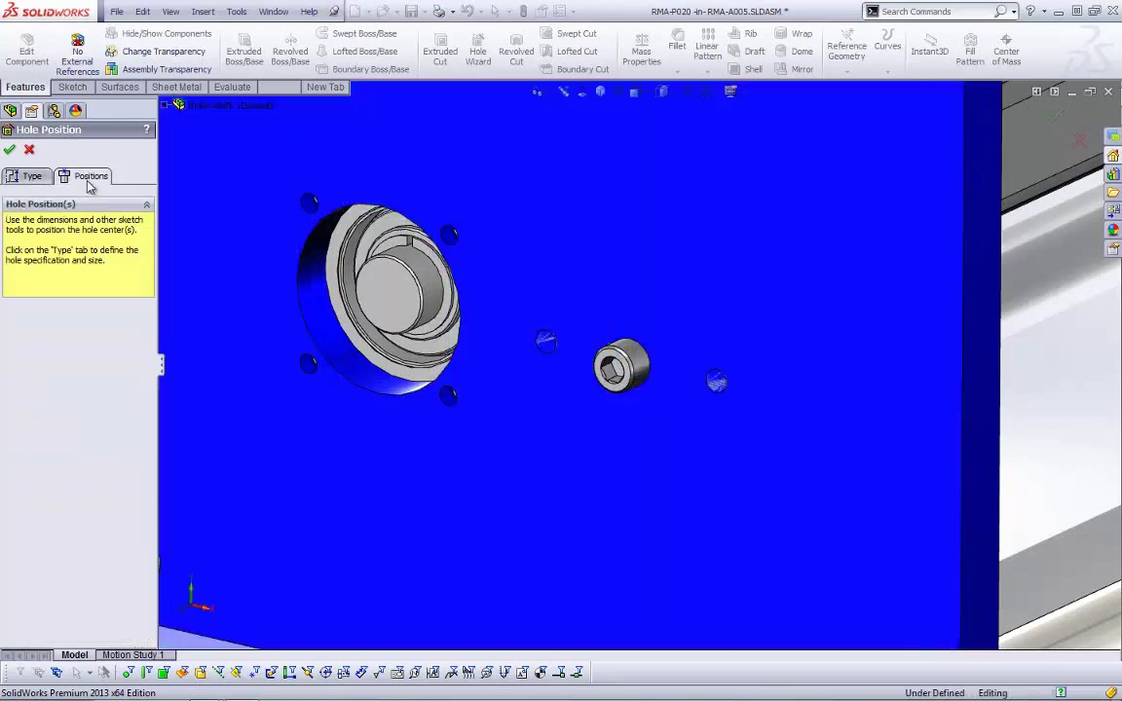
left_click(85, 175)
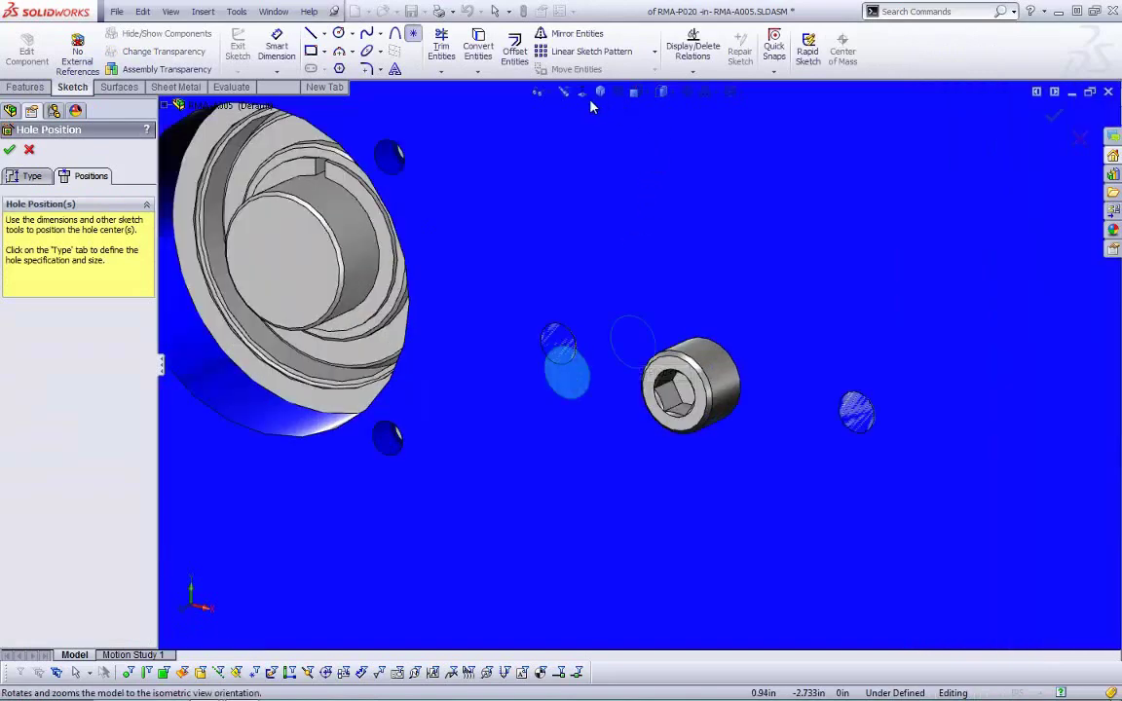
left_click(581, 92)
scroll(658, 475, "down", 6)
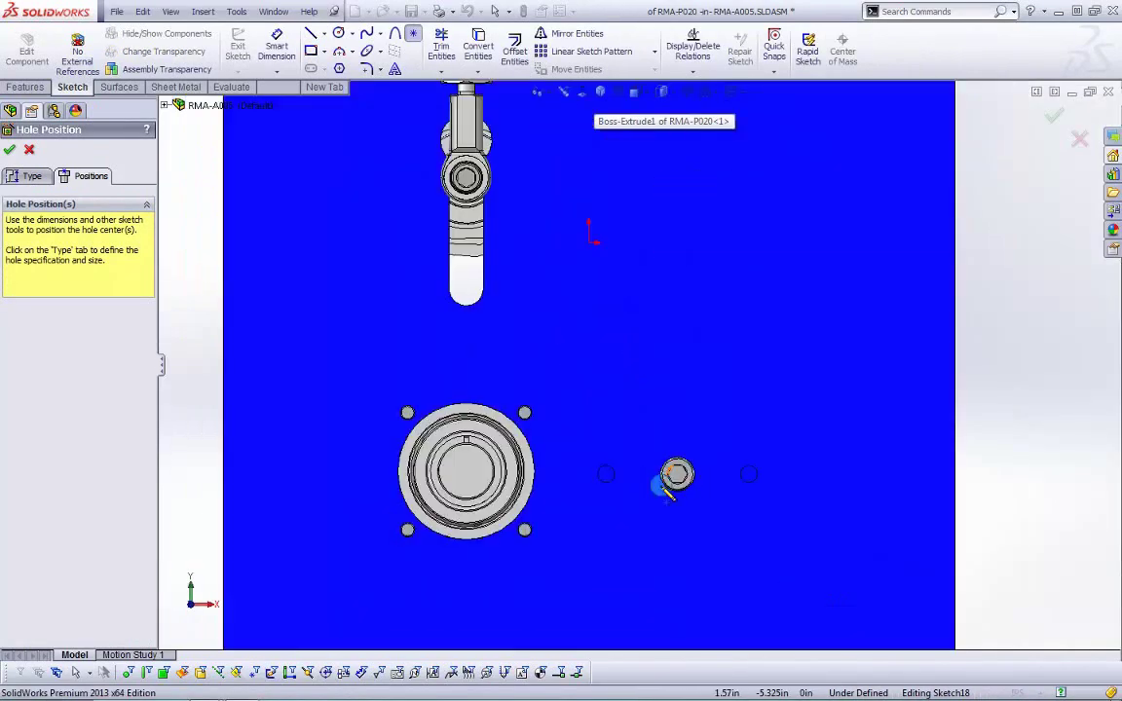
left_click_drag(583, 468, 565, 447)
left_click(563, 445)
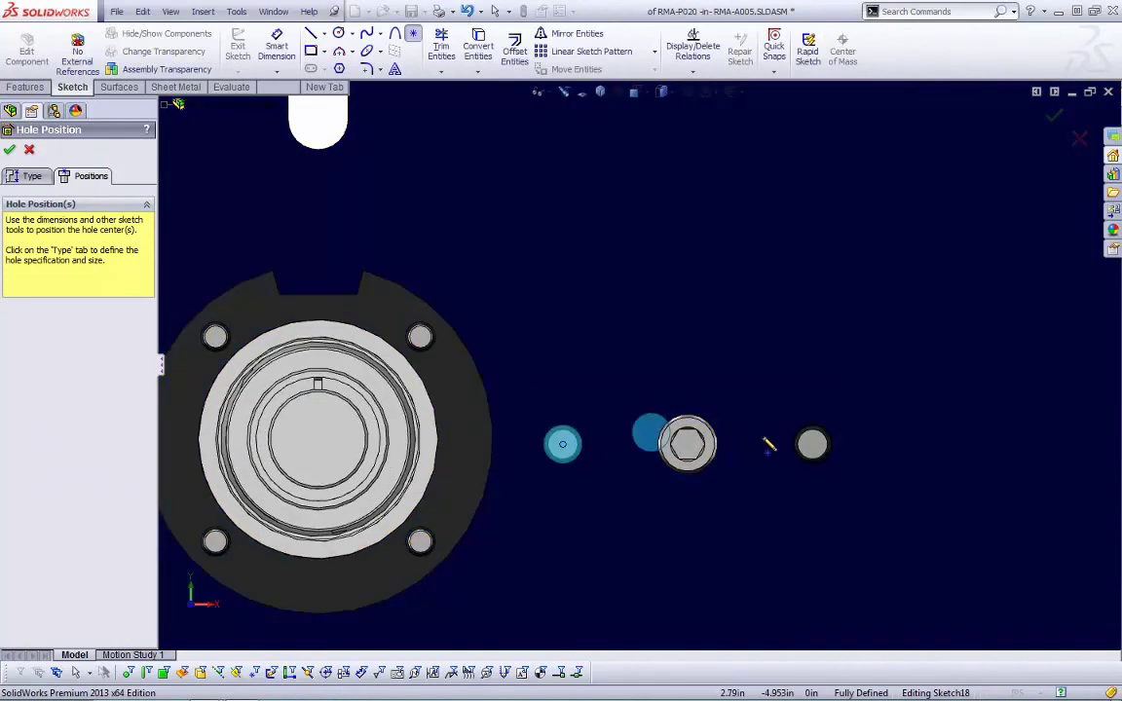
left_click(814, 445)
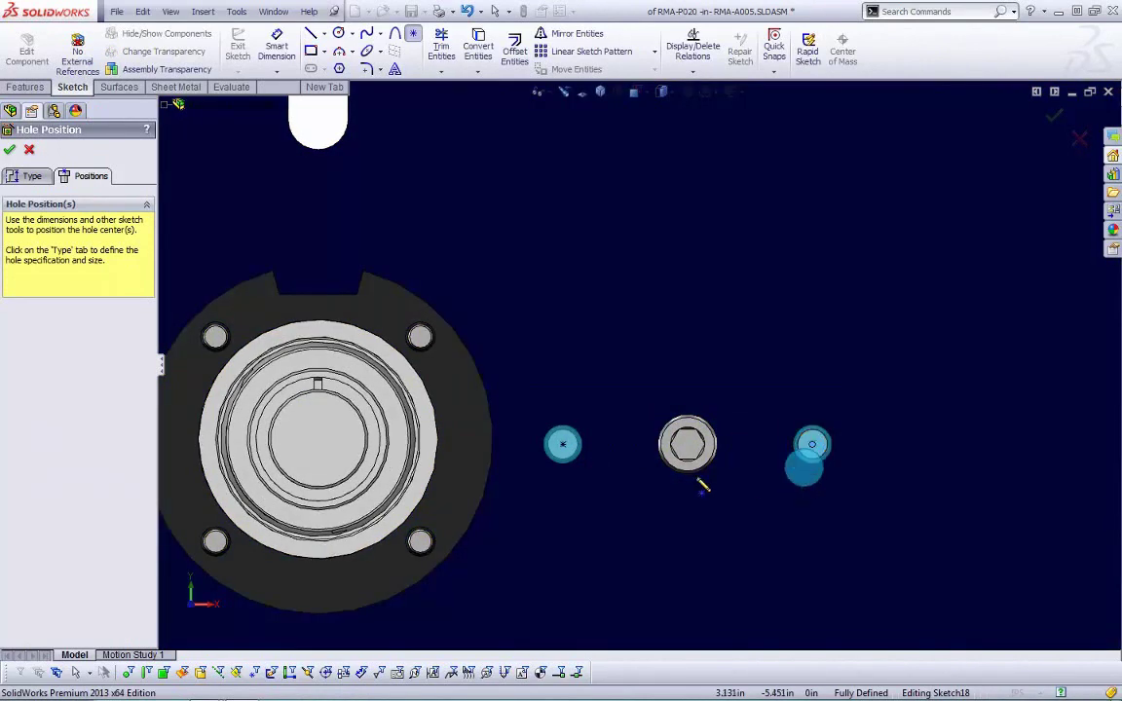
left_click(10, 150)
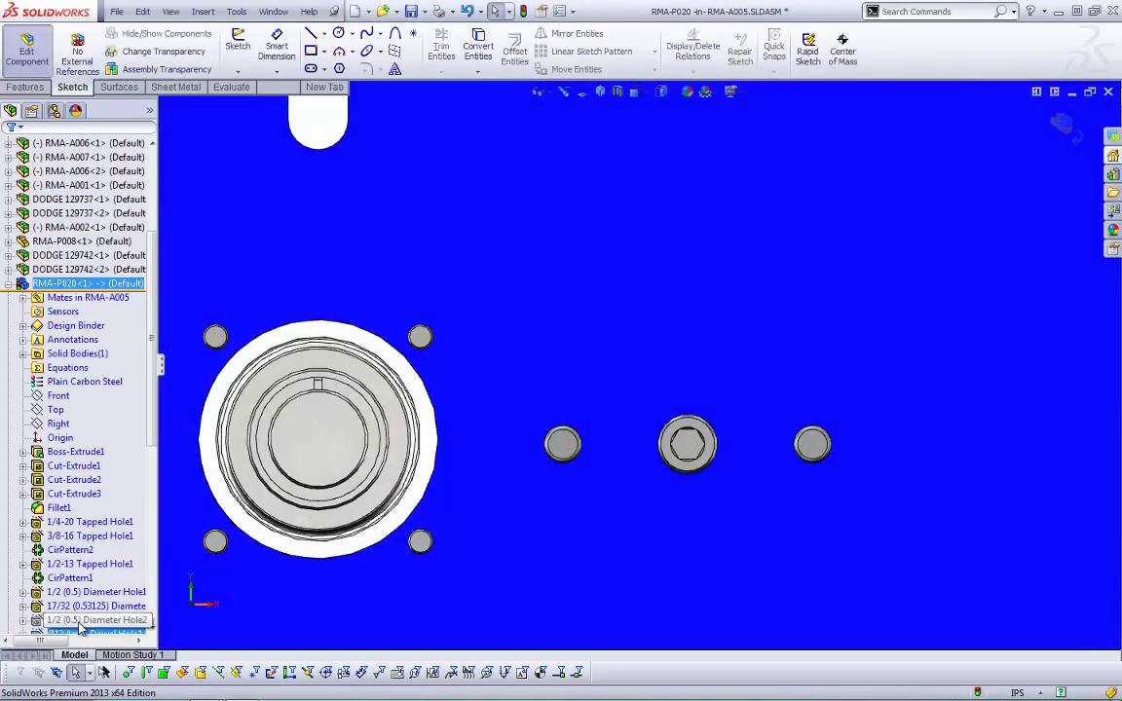
- Change the end condition of the Ø12.0 dowel holes to Through All and return to editing the assembly
right_click(78, 629)
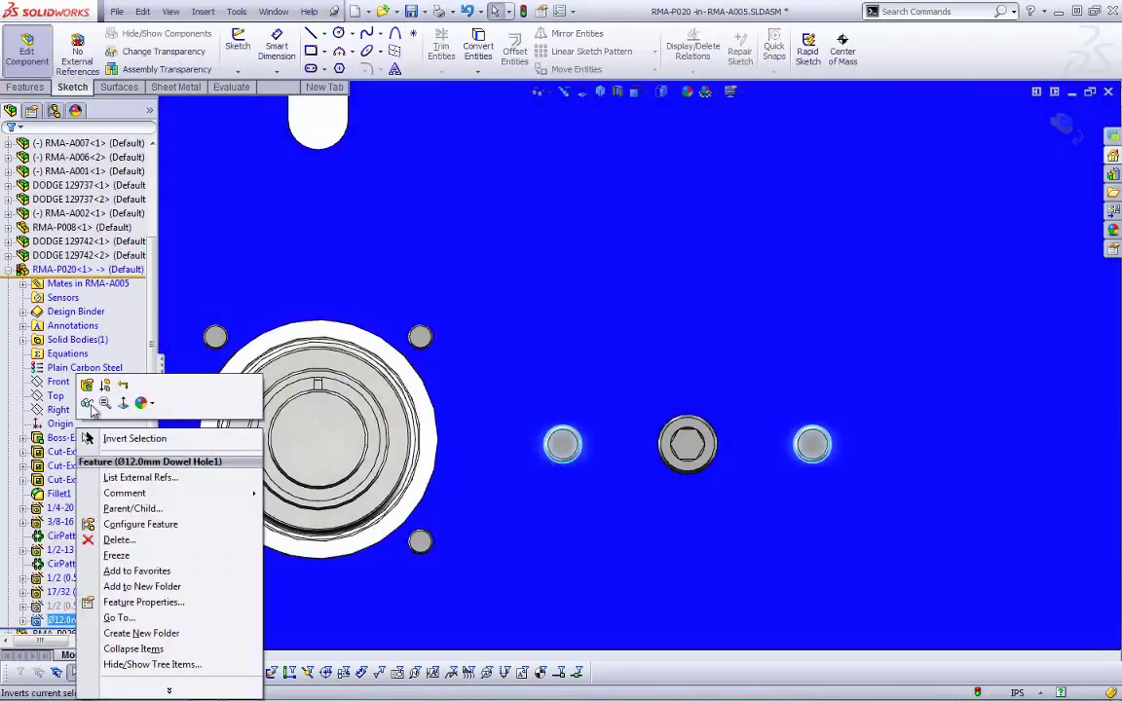
left_click(87, 386)
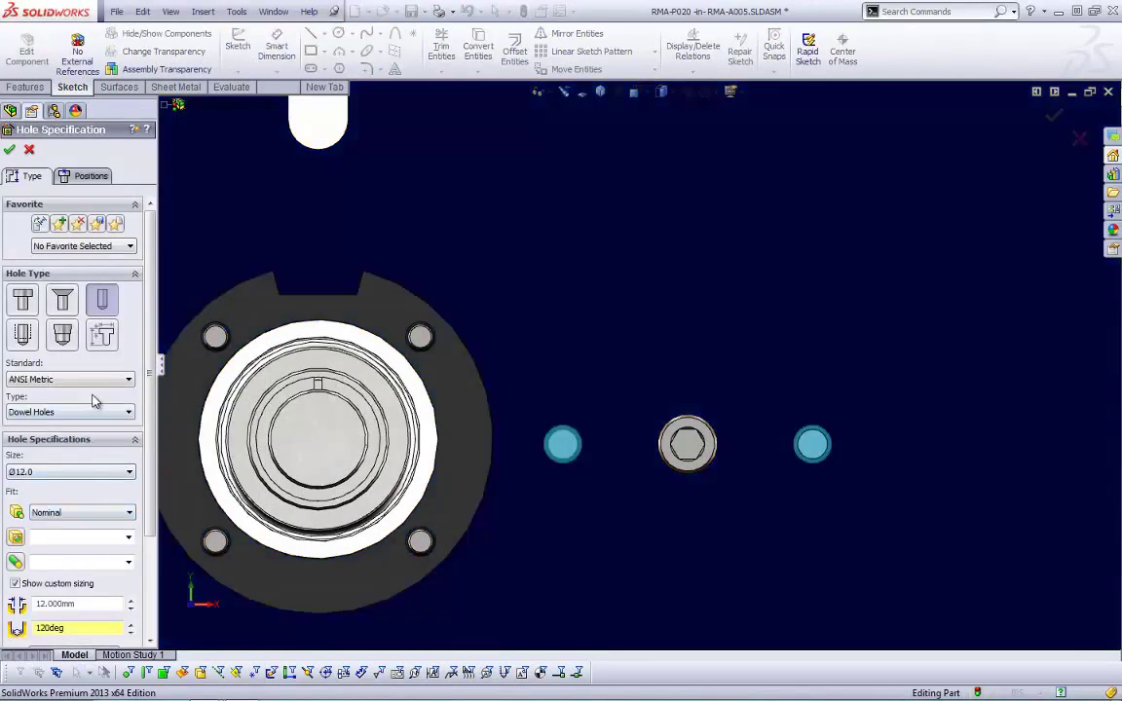
scroll(153, 407, "down", 3)
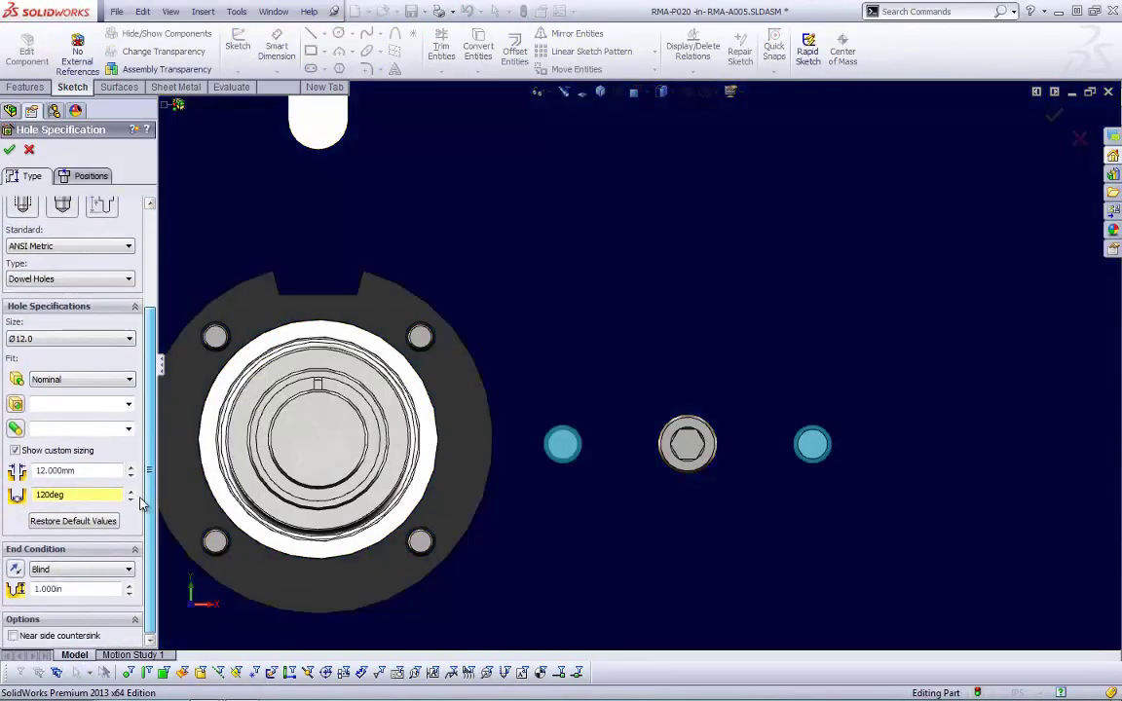
left_click(88, 571)
left_click(52, 595)
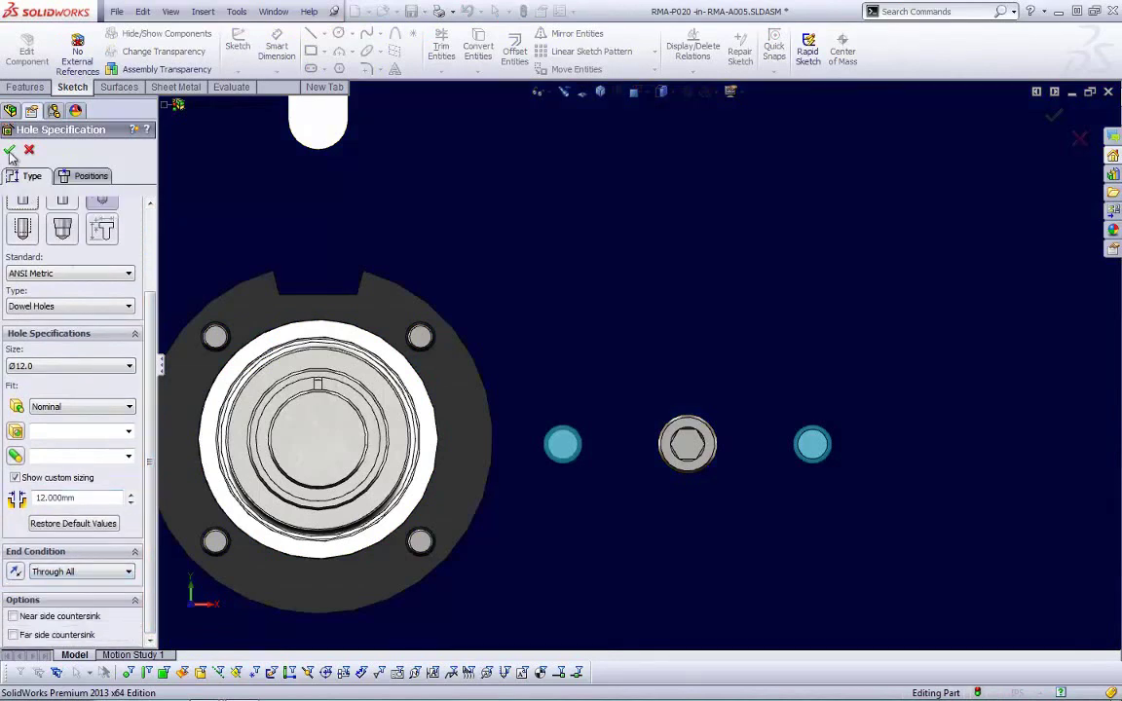
key("Return")
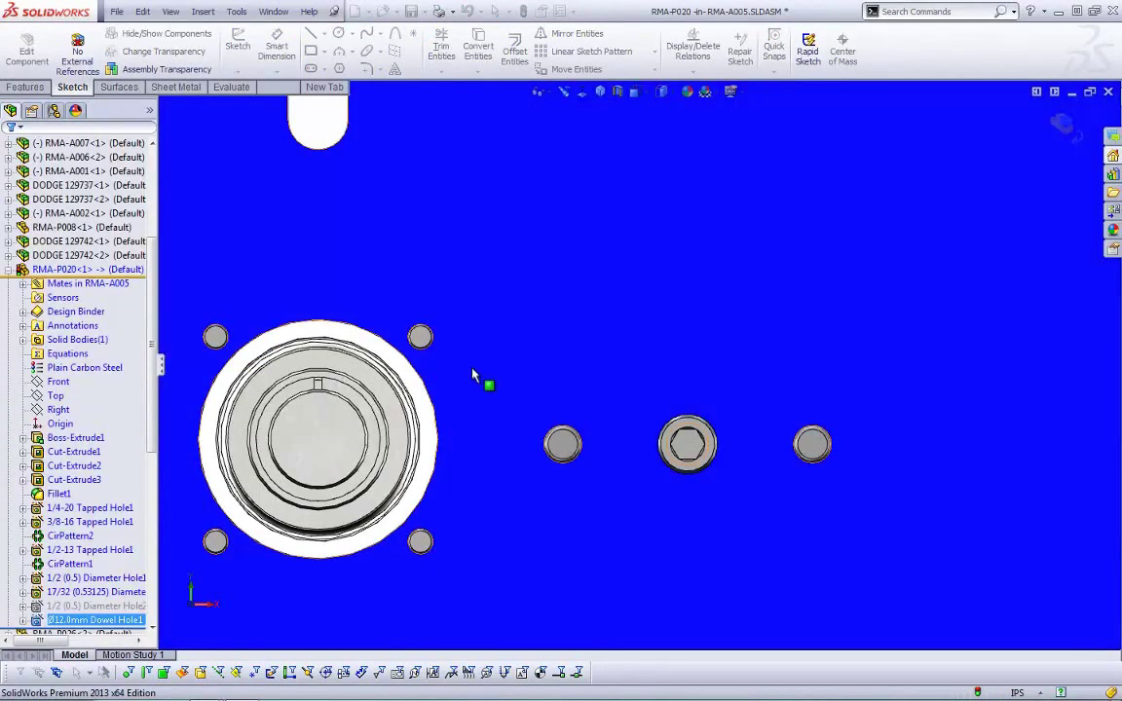
left_click(26, 46)
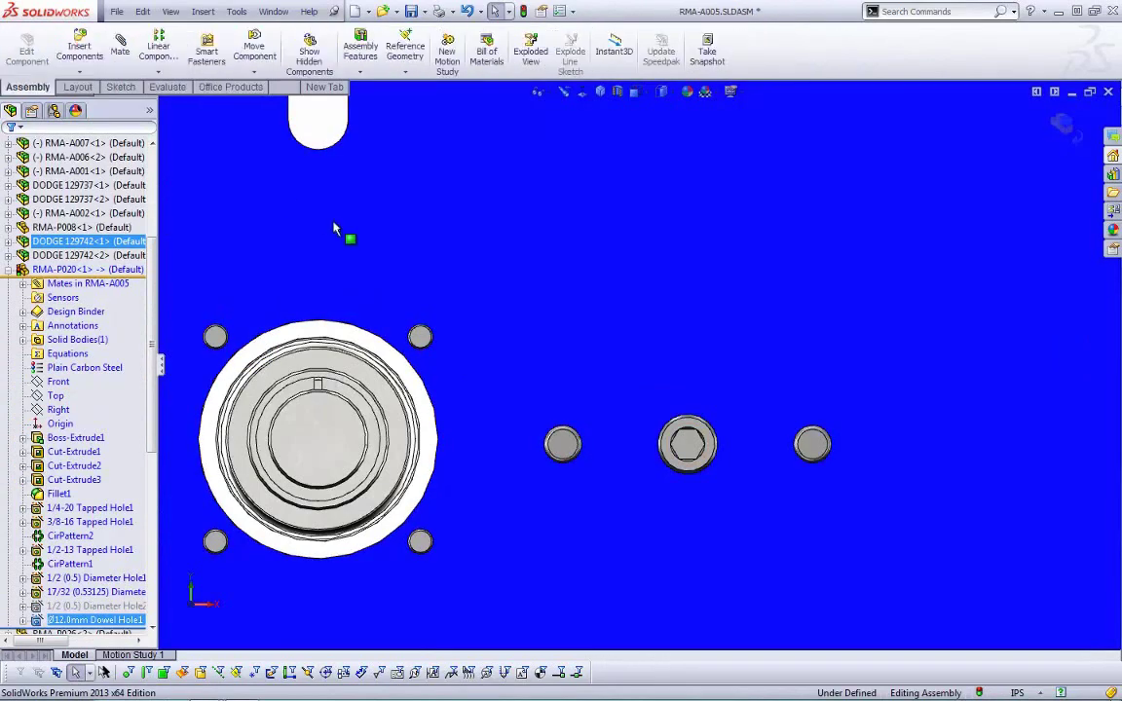
- Open the side plate RMA-P020 as a separate part and view its new dowel holes up close
right_click(394, 250)
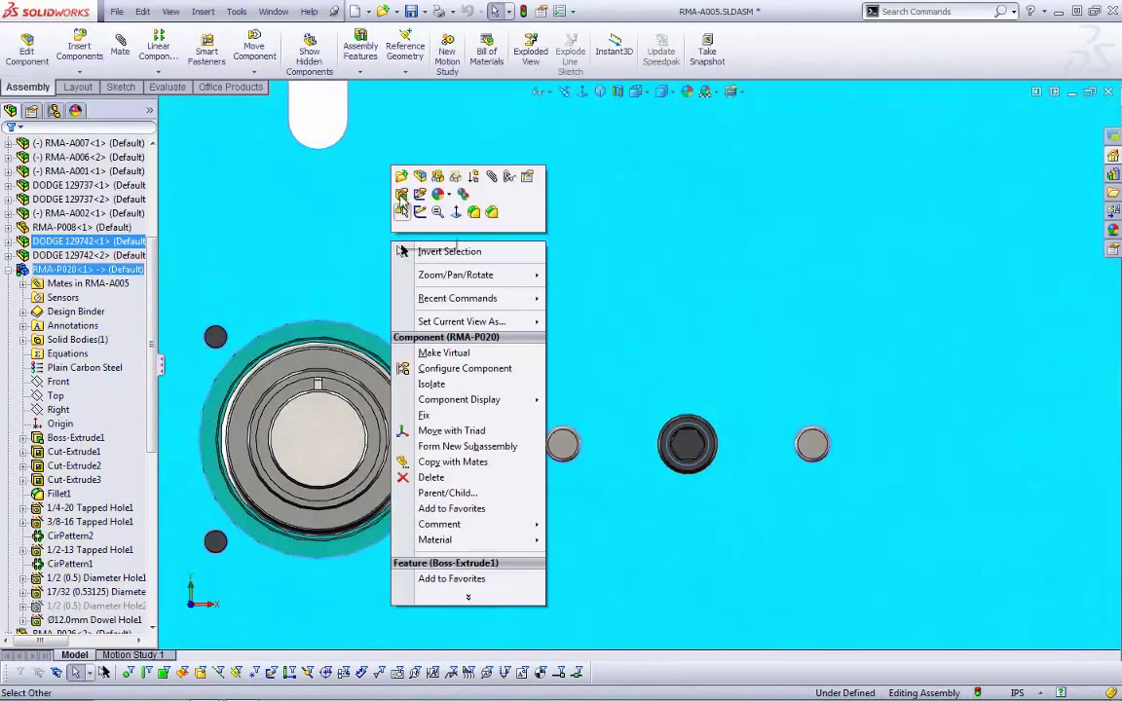
left_click(401, 180)
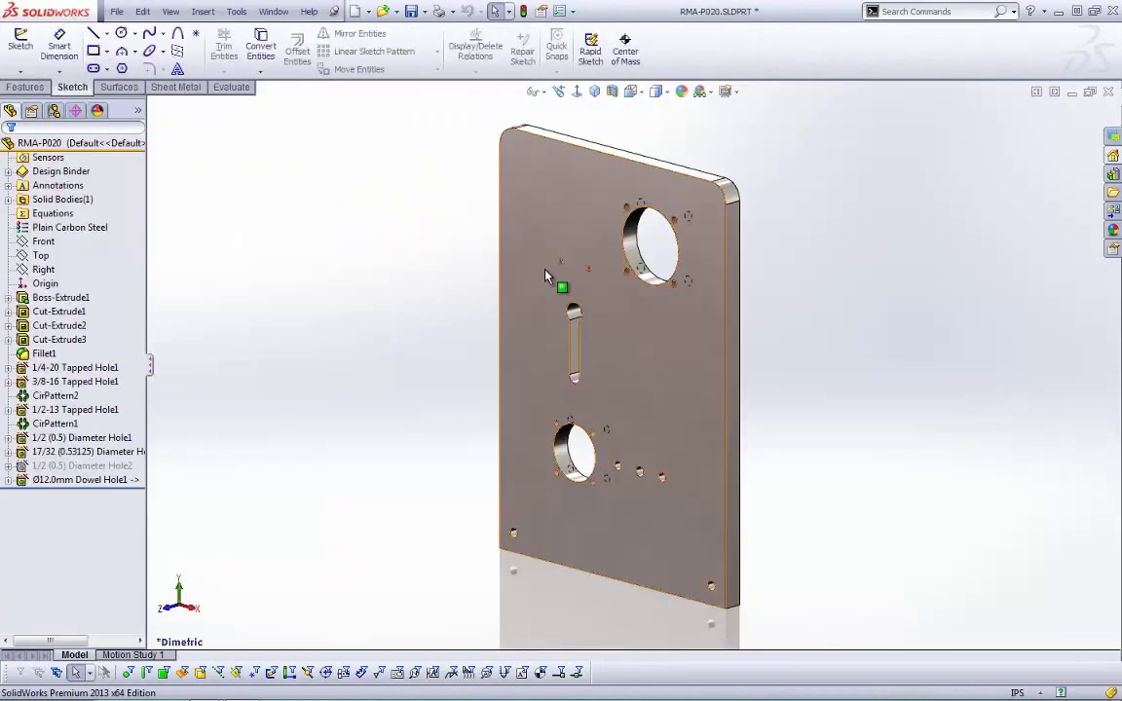
scroll(581, 407, "down", 5)
key("ctrl+1")
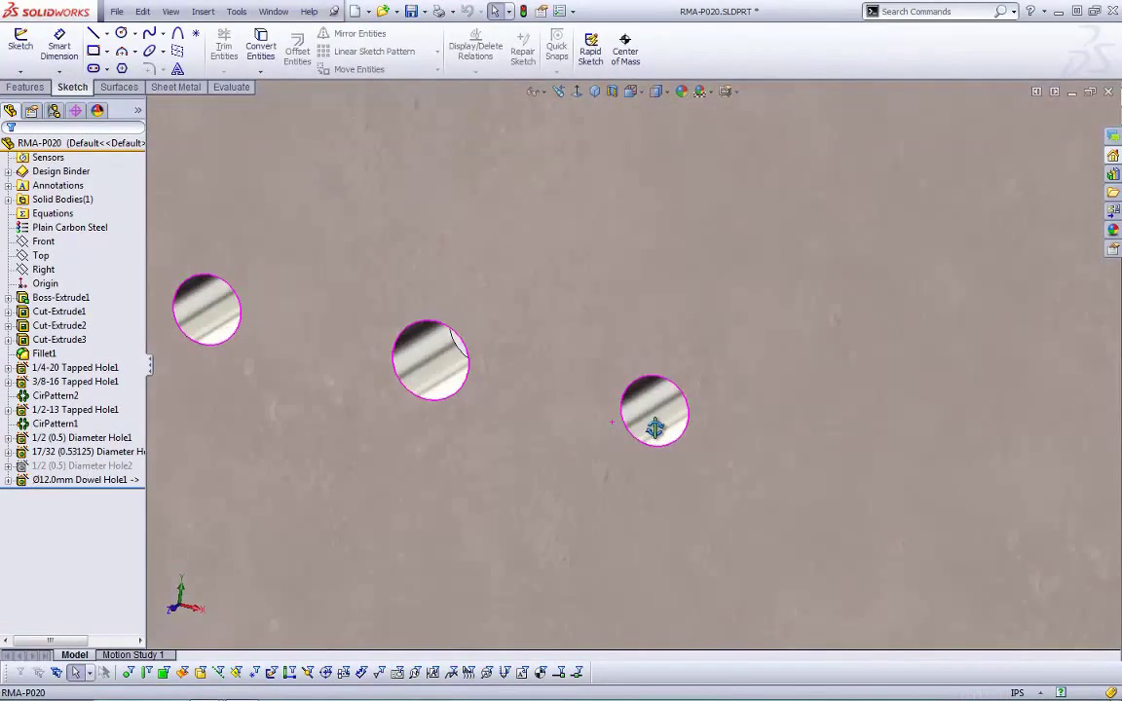
scroll(643, 409, "up", 5)
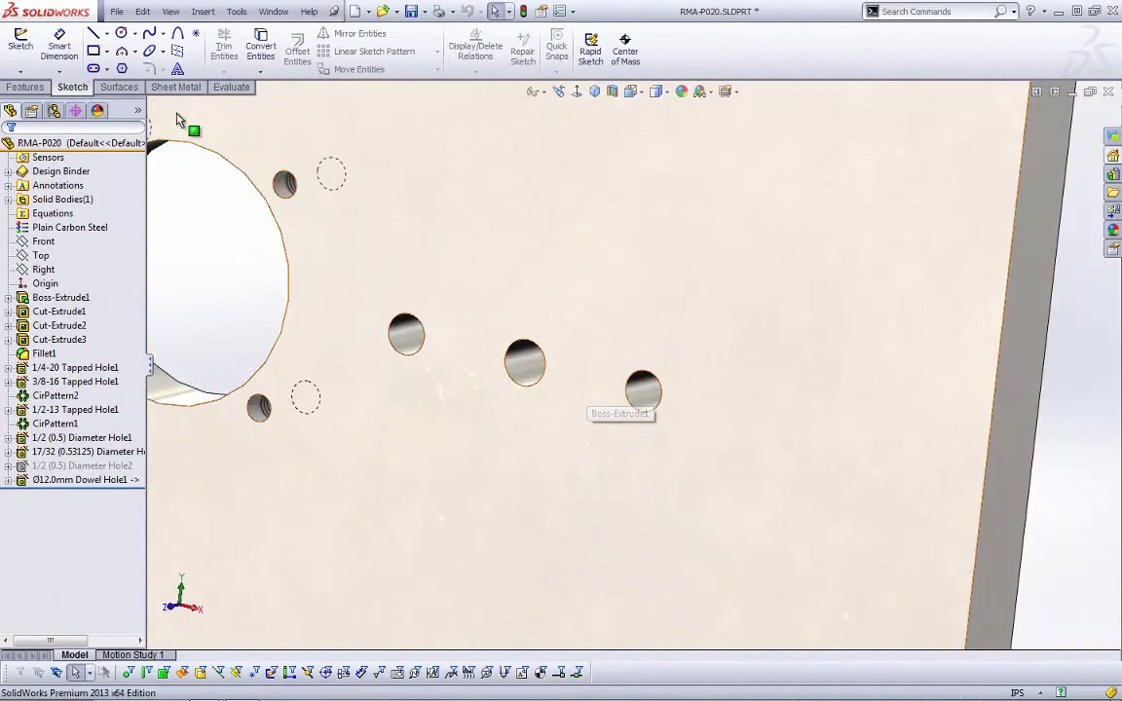
- Create a new drawing from the side plate part on a standard A0 (ISO) sheet
right_click(51, 148)
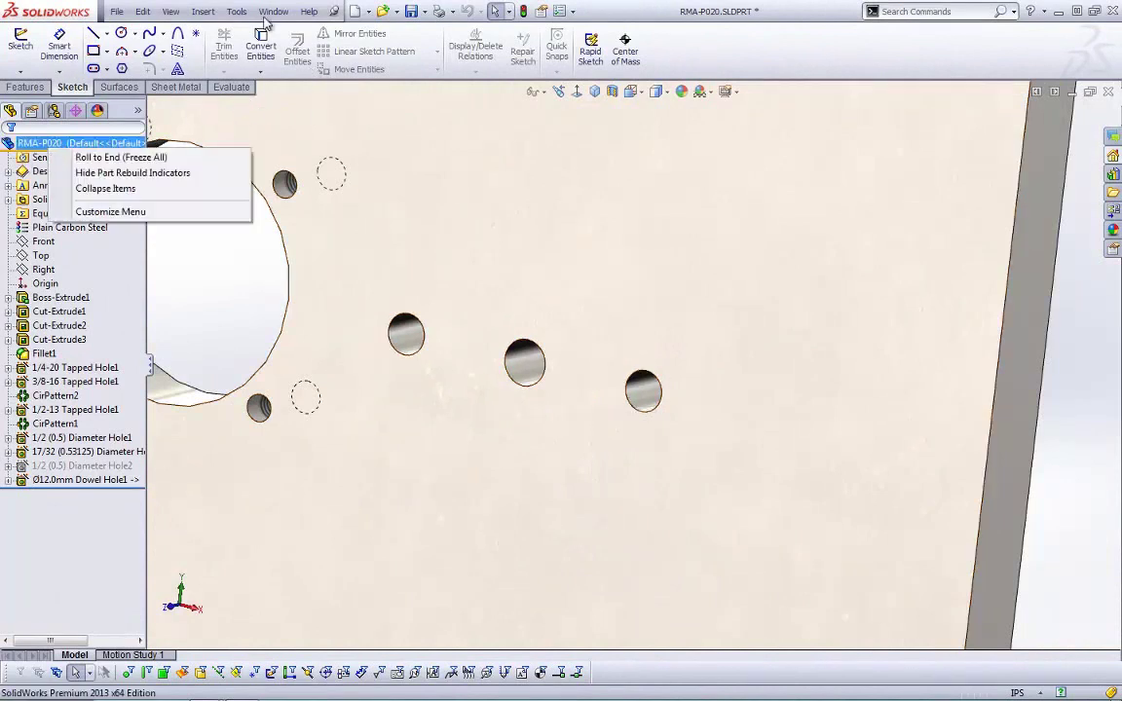
left_click(369, 12)
left_click(389, 43)
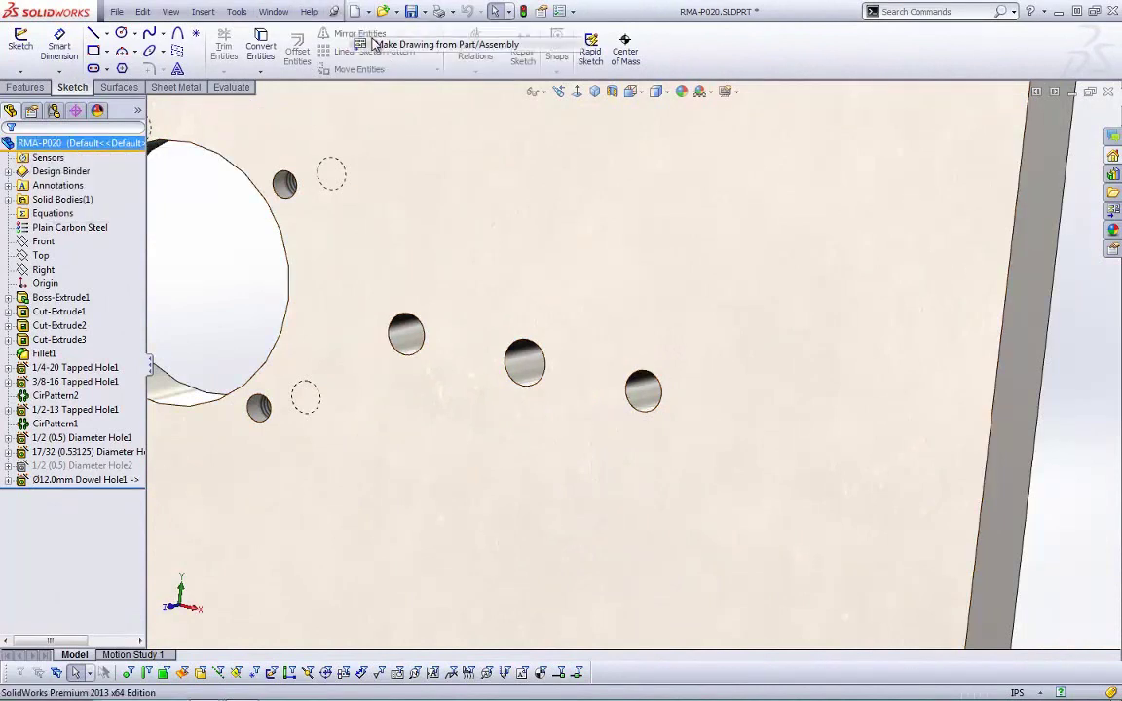
double_click(398, 145)
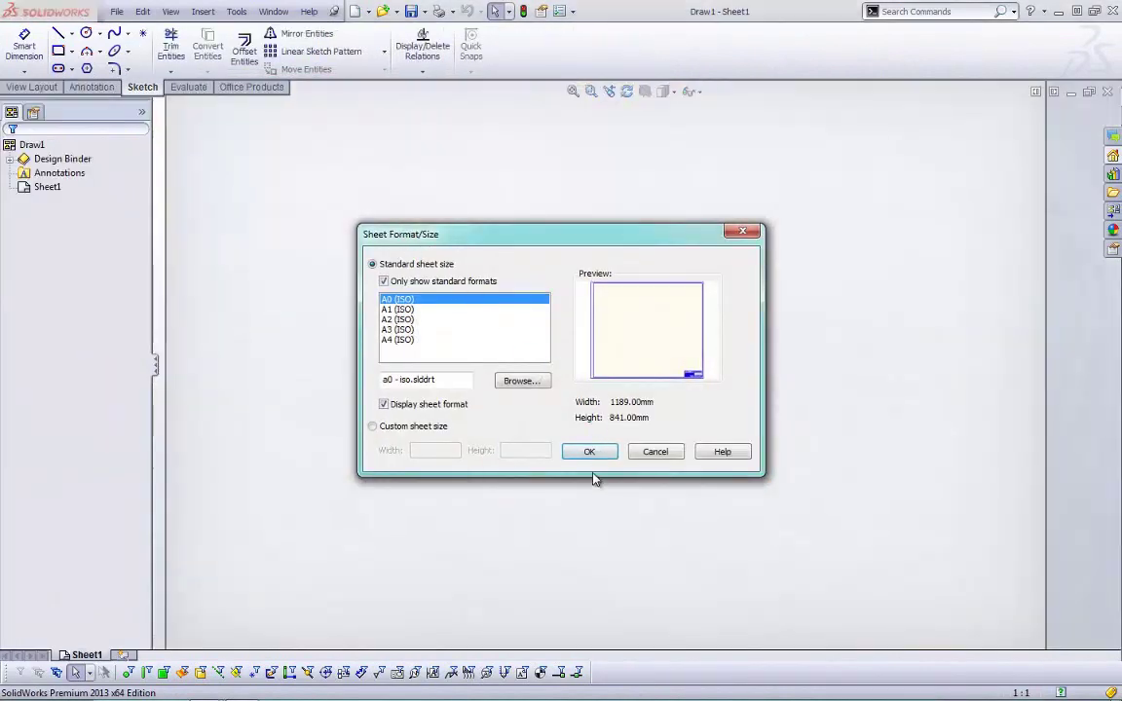
left_click(590, 452)
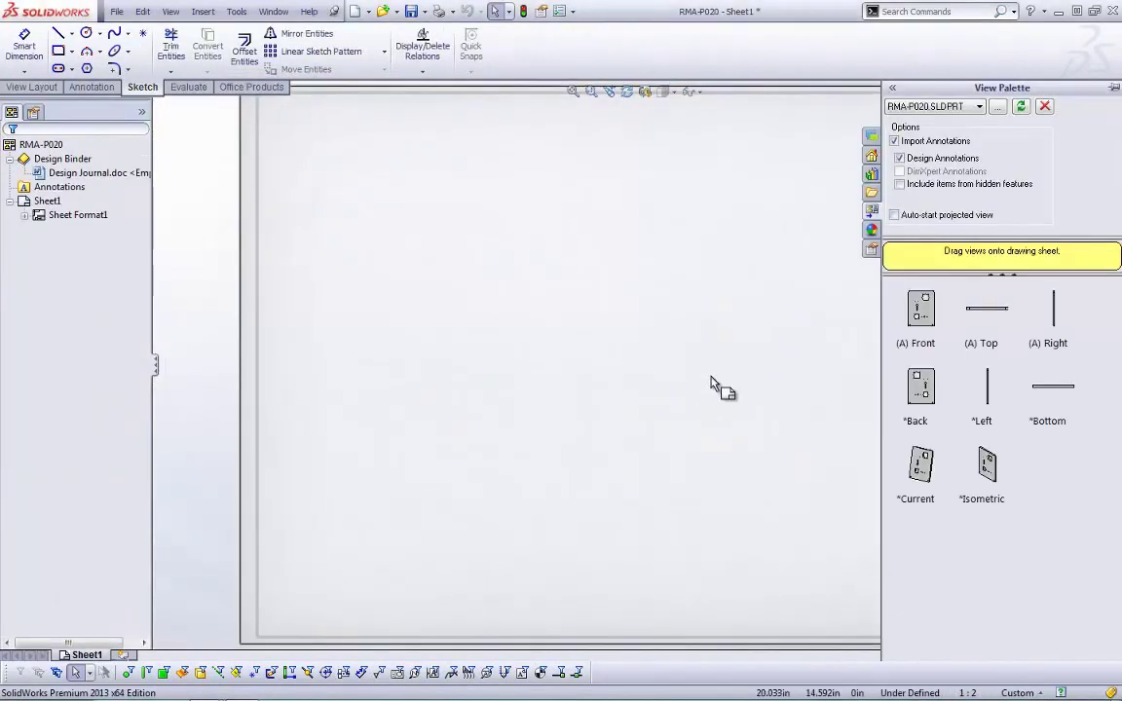
- Place the plate's front view with its imported design annotations on the sheet and inspect the dowel hole symbols
left_click(924, 312)
mouse_move(926, 314)
left_mouse_down()
mouse_move(657, 330)
mouse_move(458, 369)
mouse_move(487, 411)
left_mouse_up()
scroll(516, 409, "down", 8)
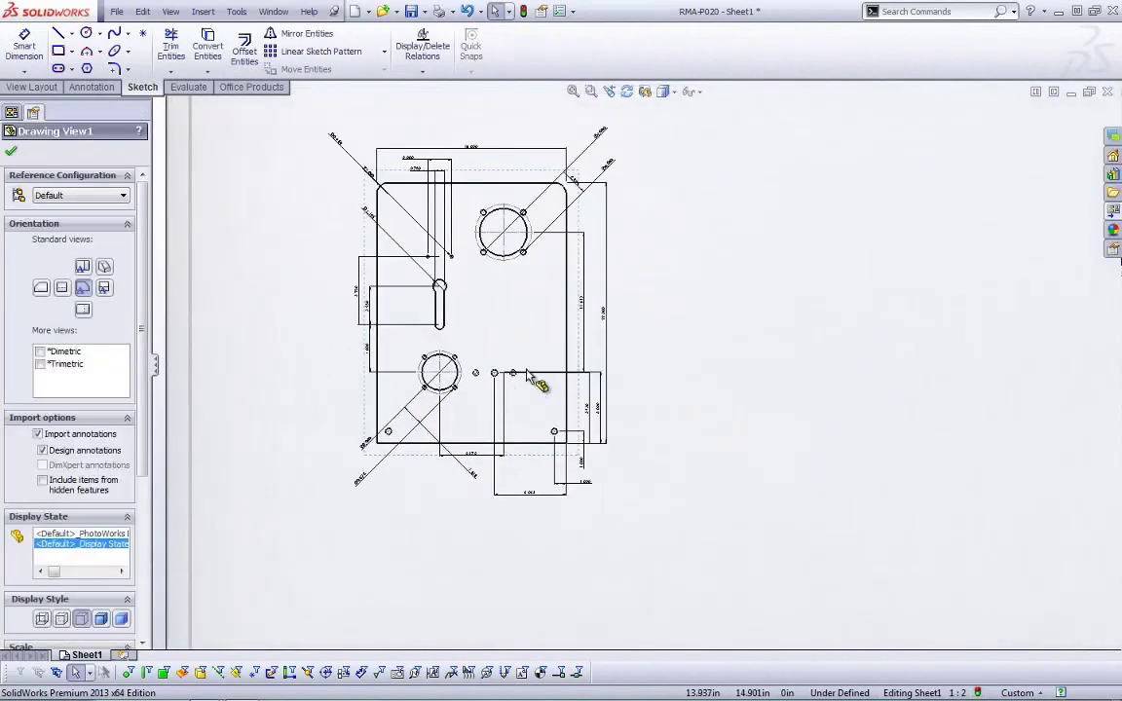
scroll(542, 365, "down", 6)
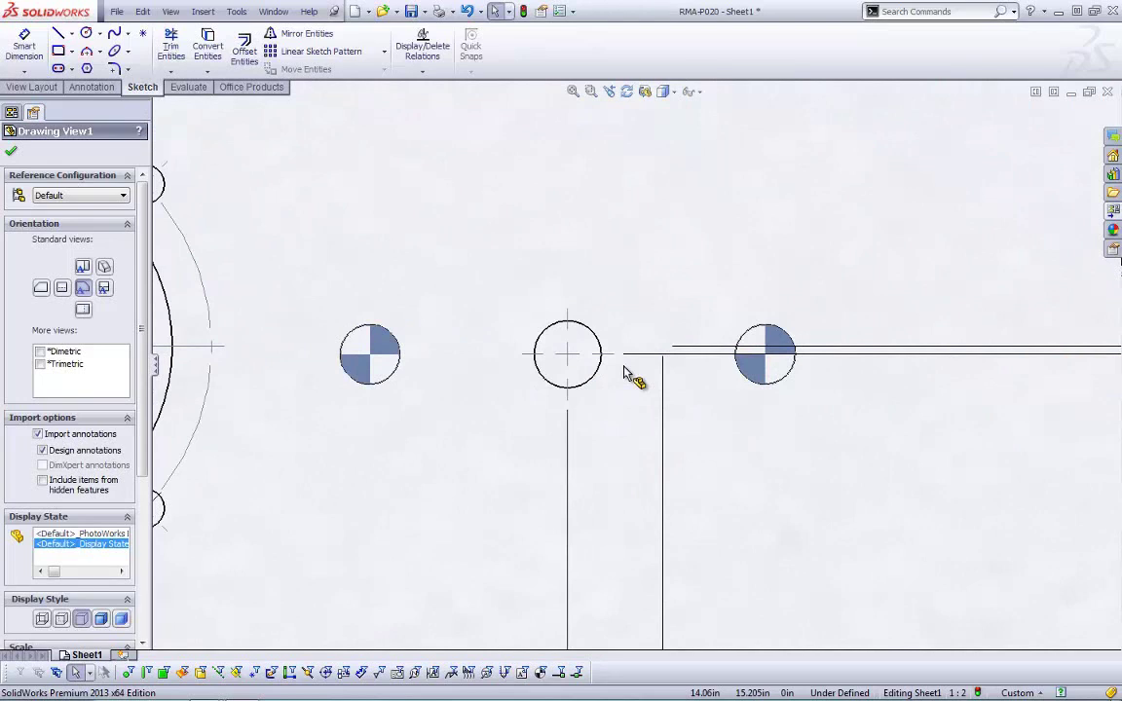
scroll(626, 372, "up", 4)
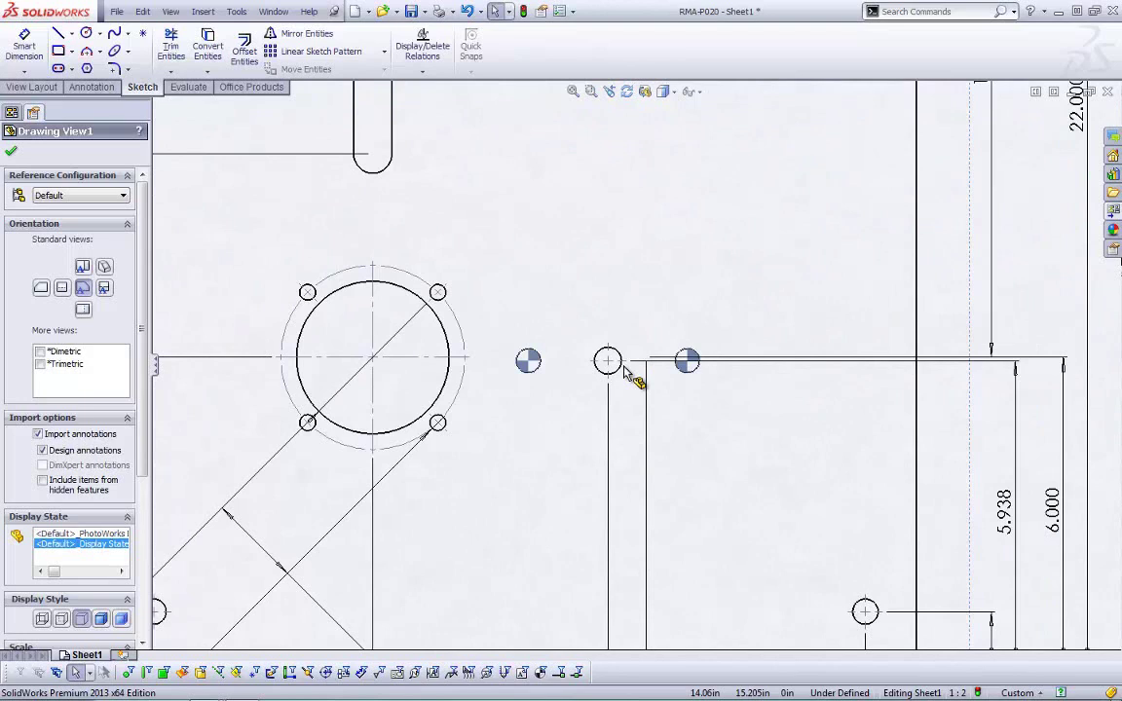
- Open the PDF version of the What's New guide in Adobe Reader, view its cover page and close it
left_click(306, 12)
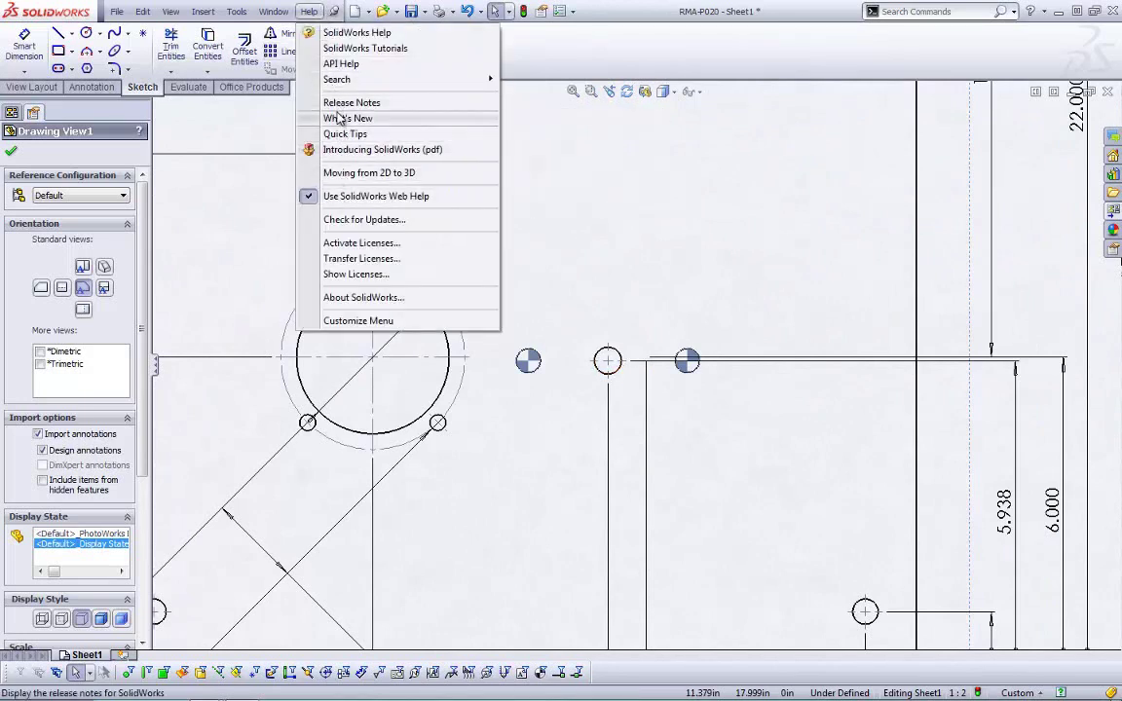
mouse_move(336, 117)
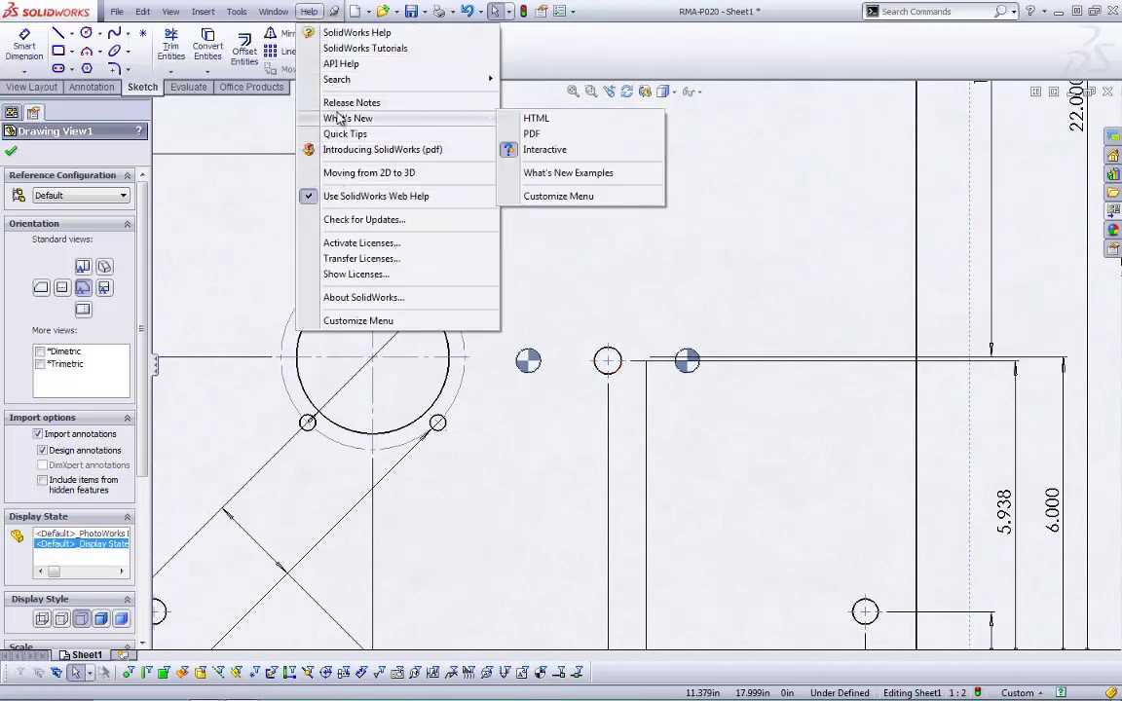
left_click(546, 137)
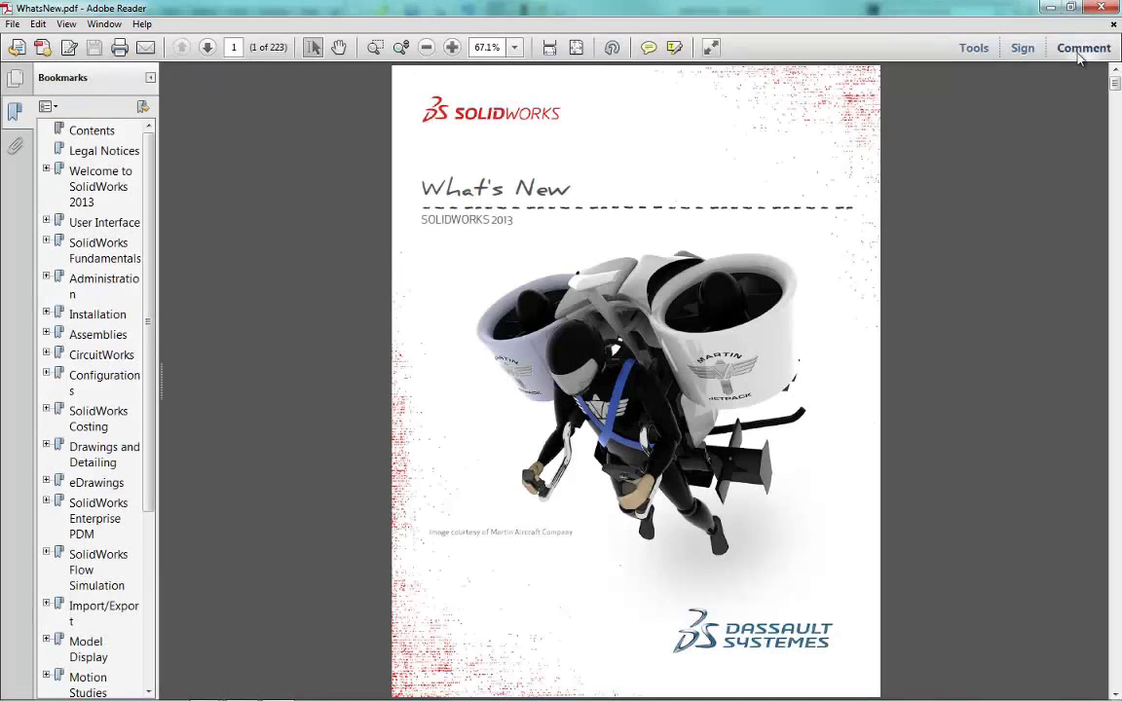
left_click(1099, 11)
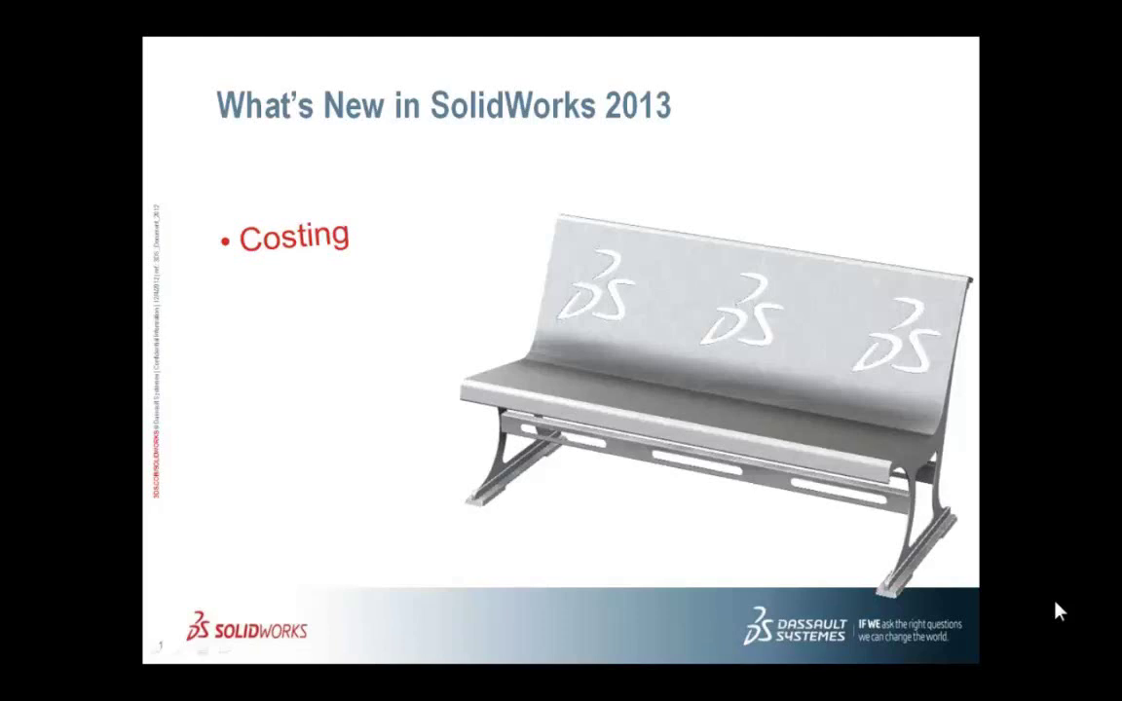
- Switch to the Bench_seat part in SolidWorks and start Costing for it
key("alt+Tab")
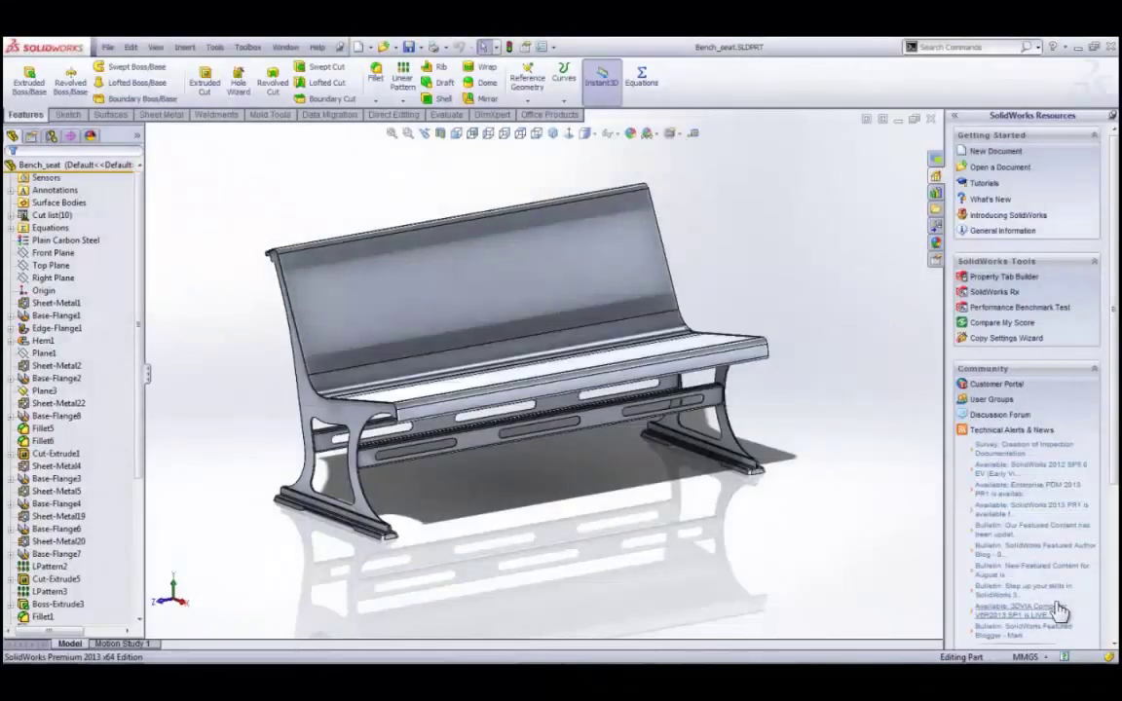
left_click(446, 115)
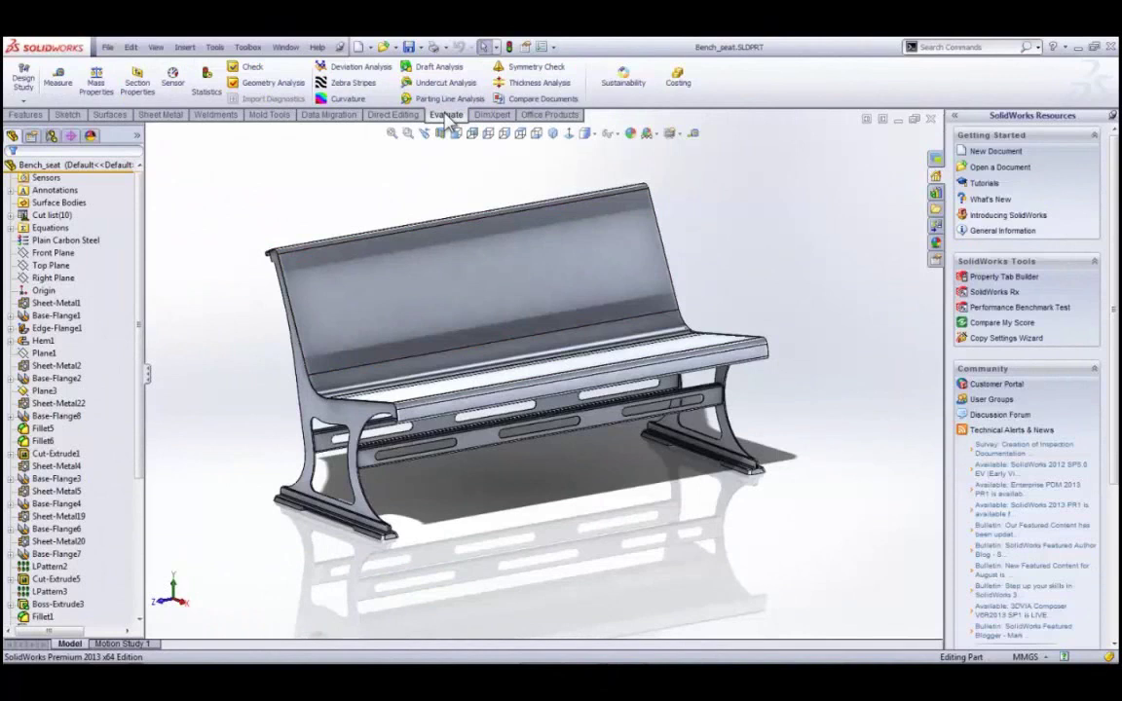
left_click(690, 88)
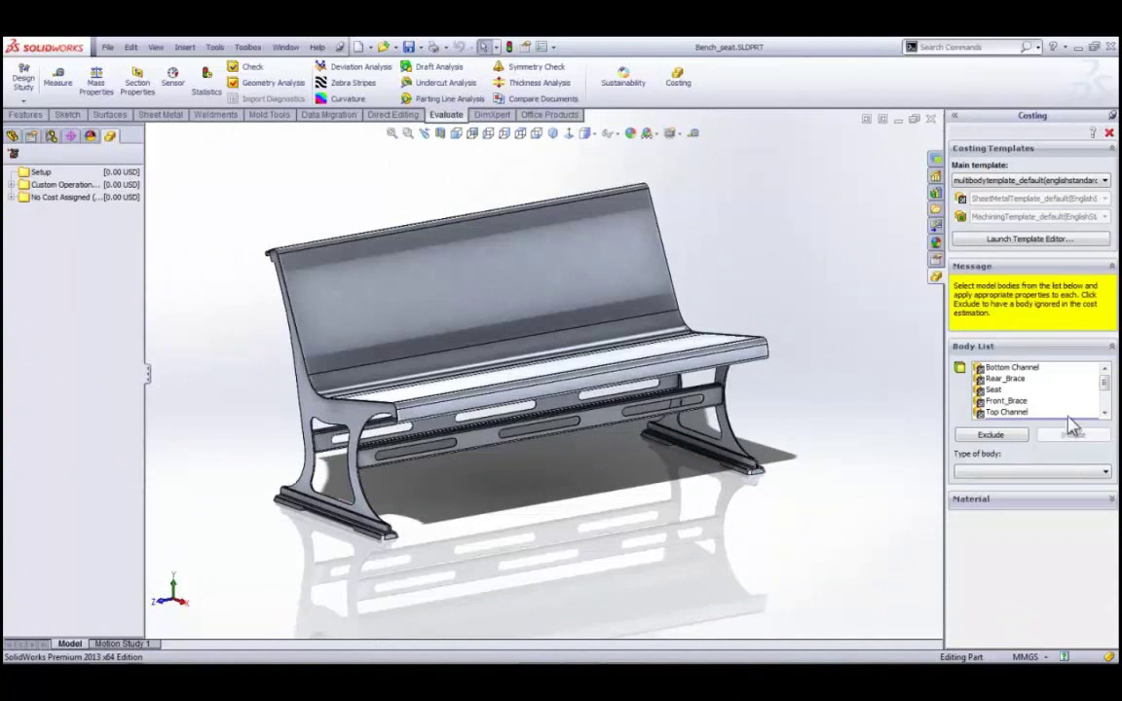
- Exclude the bodies Cast Foot2 and Cast Foot1 from the bench's cost estimation
left_click(1105, 416)
left_click(1104, 416)
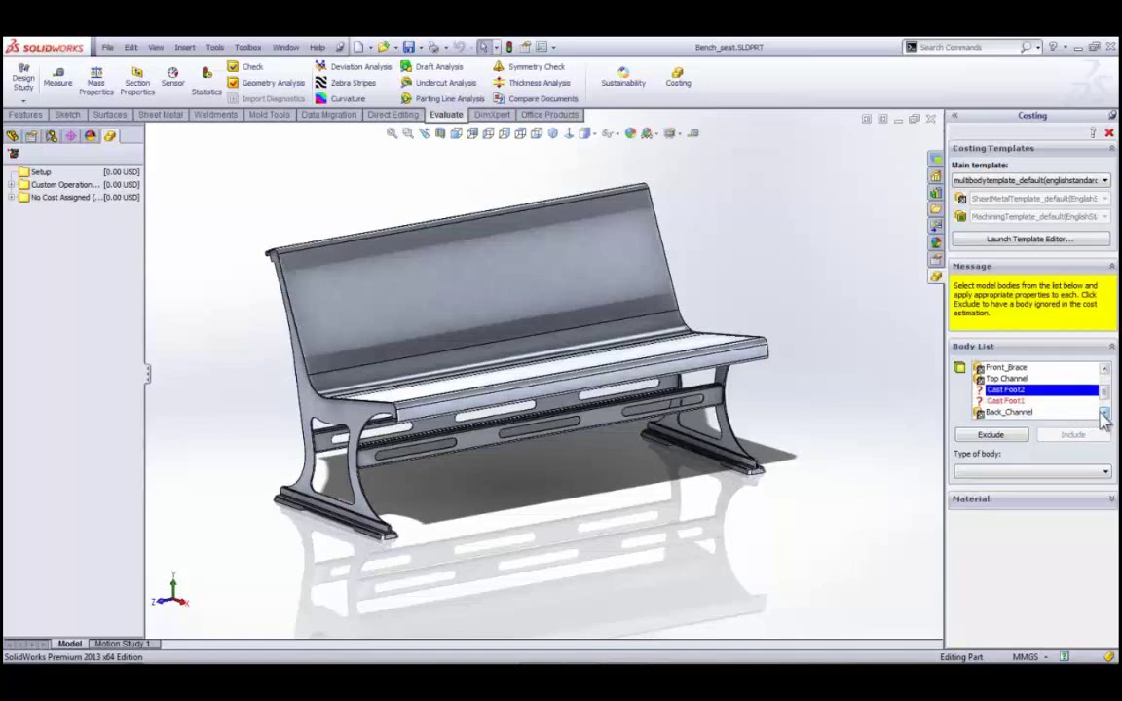
left_click(1009, 400, "shift")
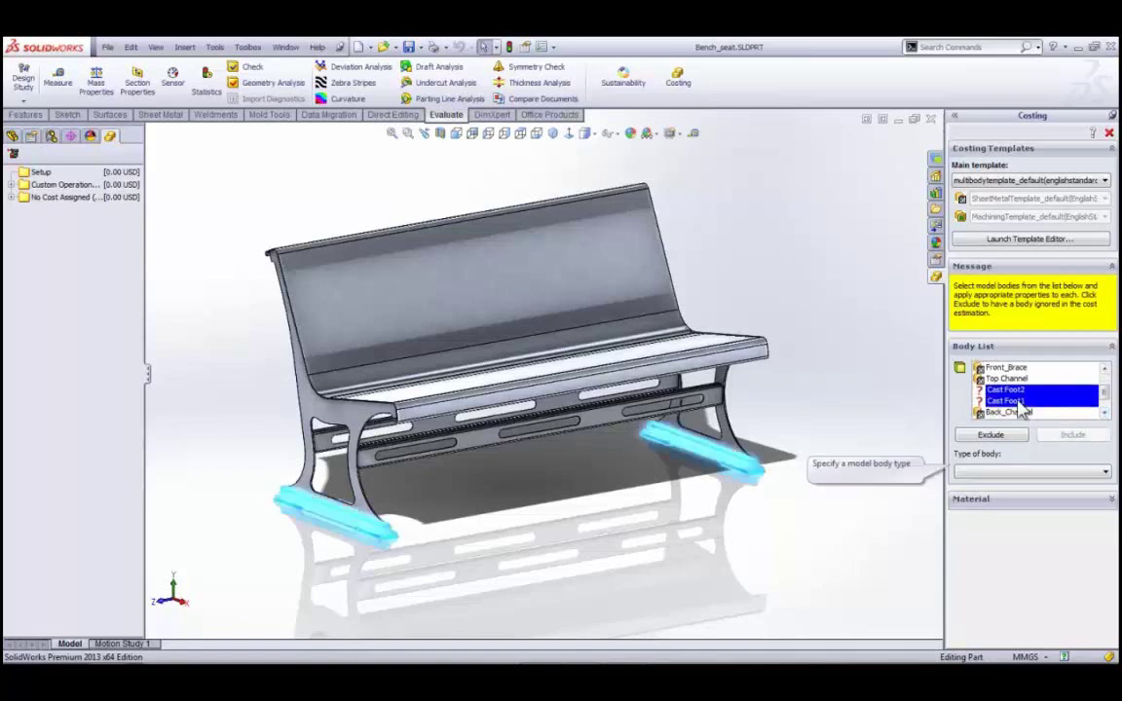
left_click(1010, 439)
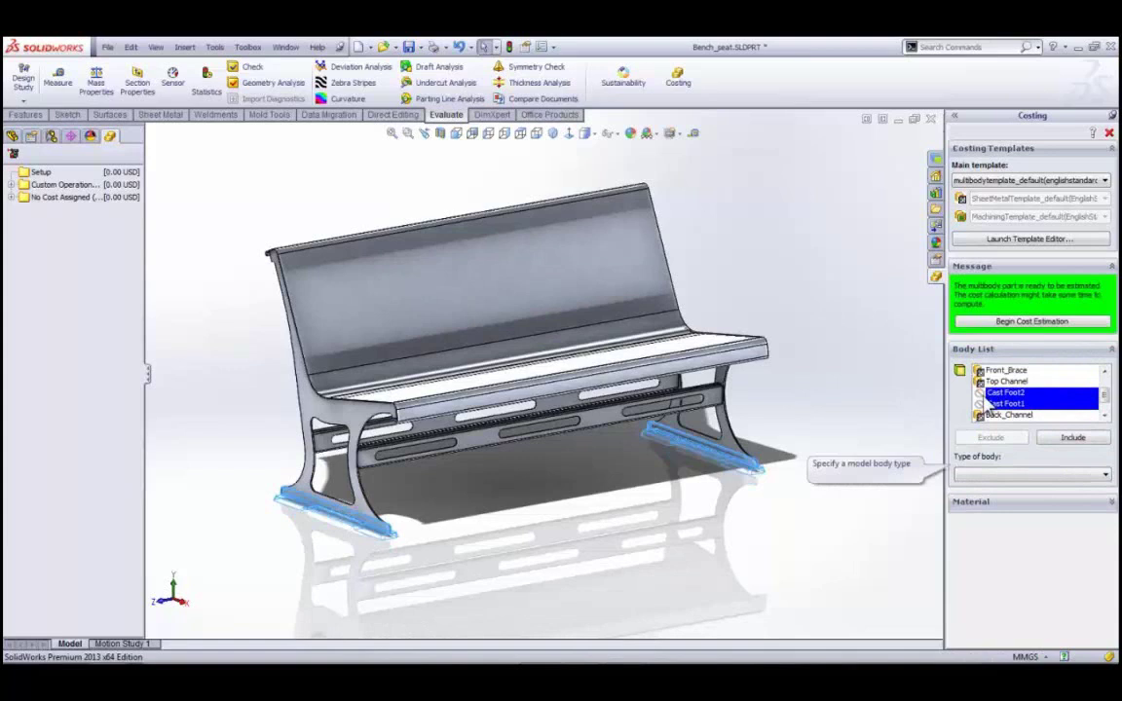
- Run the cost estimation for the multibody bench and open the cost breakdown of the Seat sheet metal body
left_click(1018, 321)
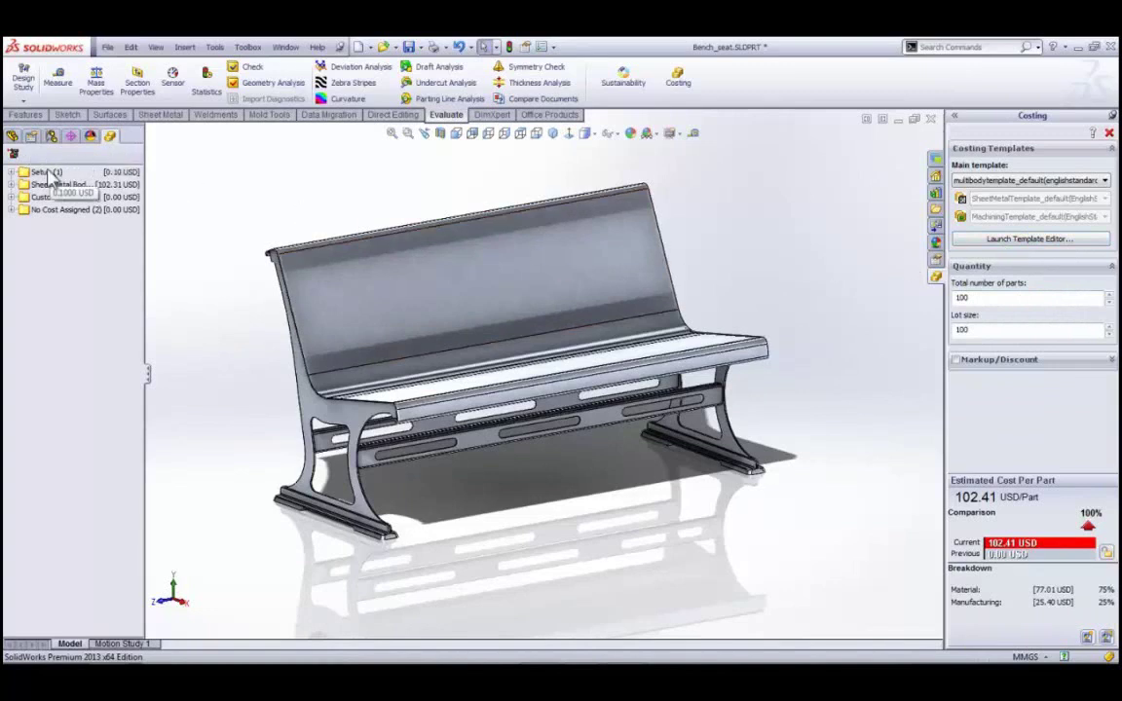
left_click(11, 184)
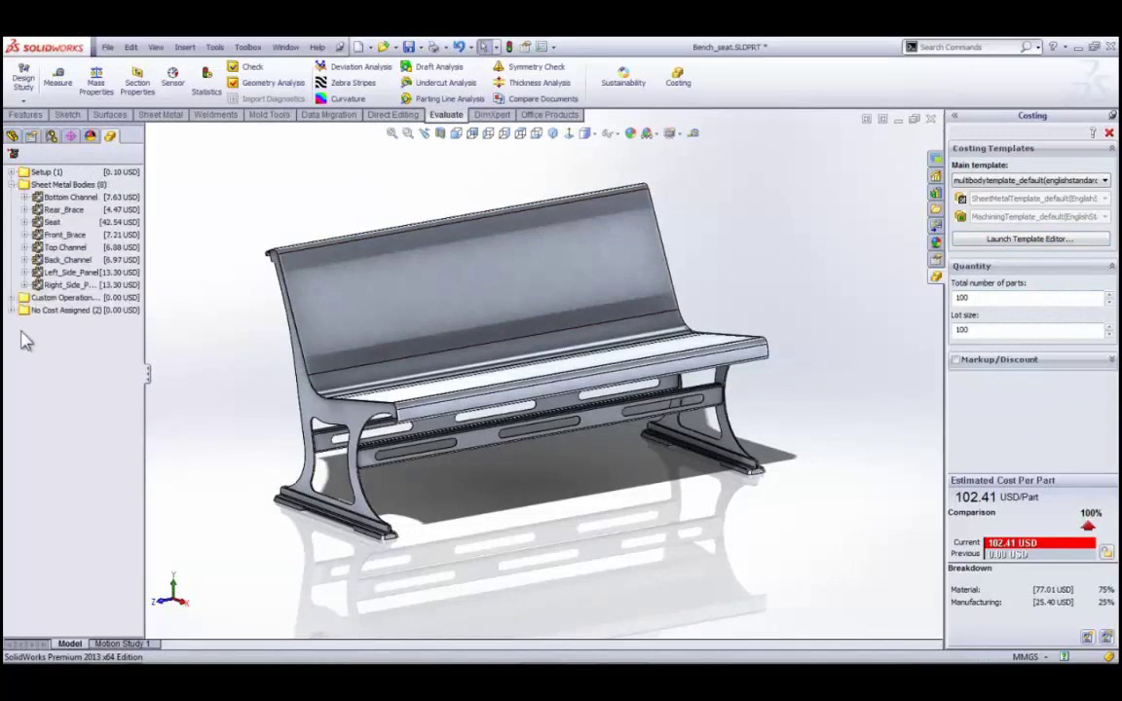
double_click(55, 224)
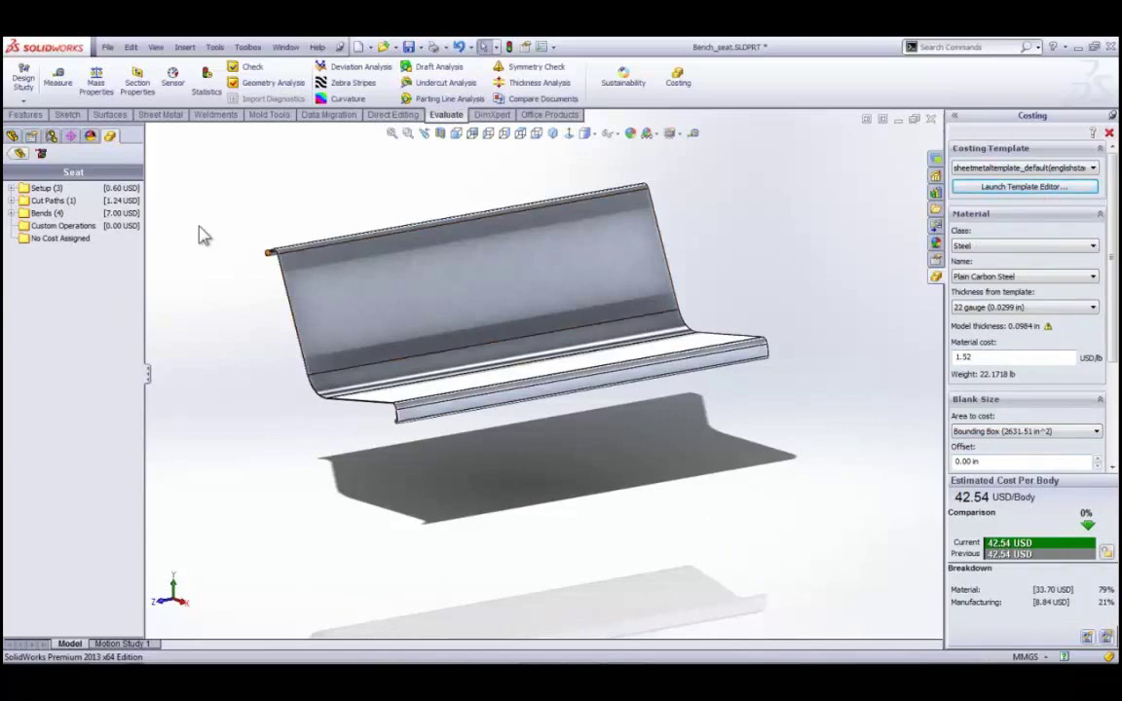
- Unsuppress the Logo feature of the bench seat, update the Seat body's cost estimate and return to the whole part's costing
left_click(12, 137)
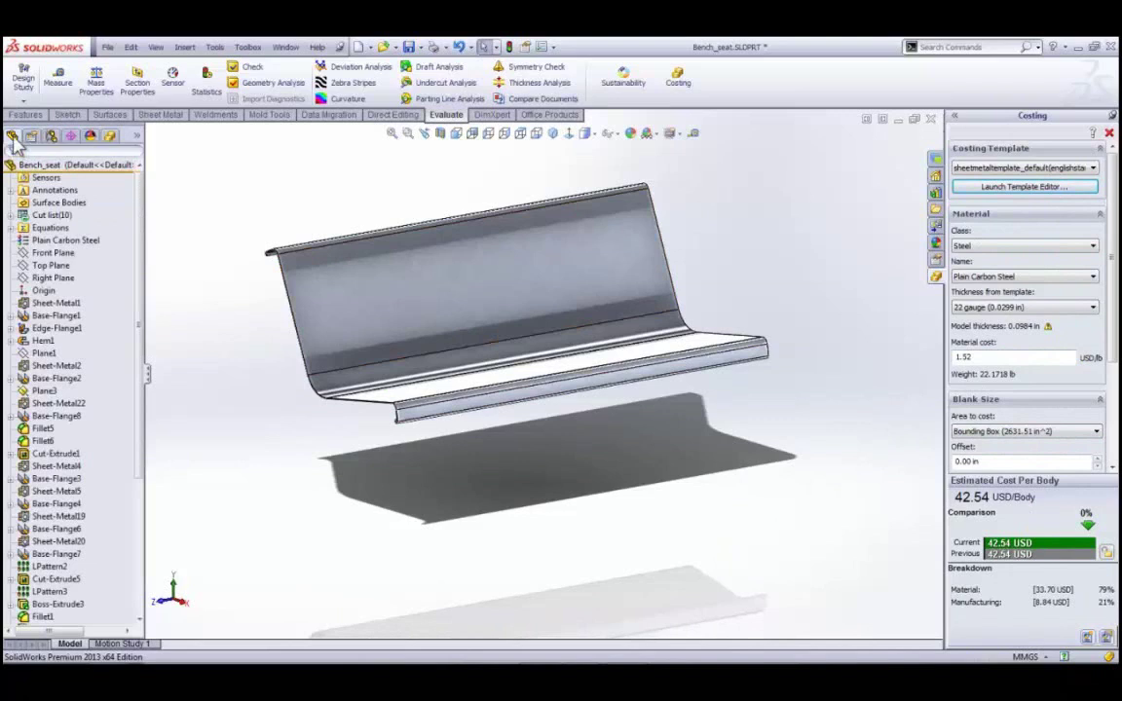
scroll(139, 419, "down", 2)
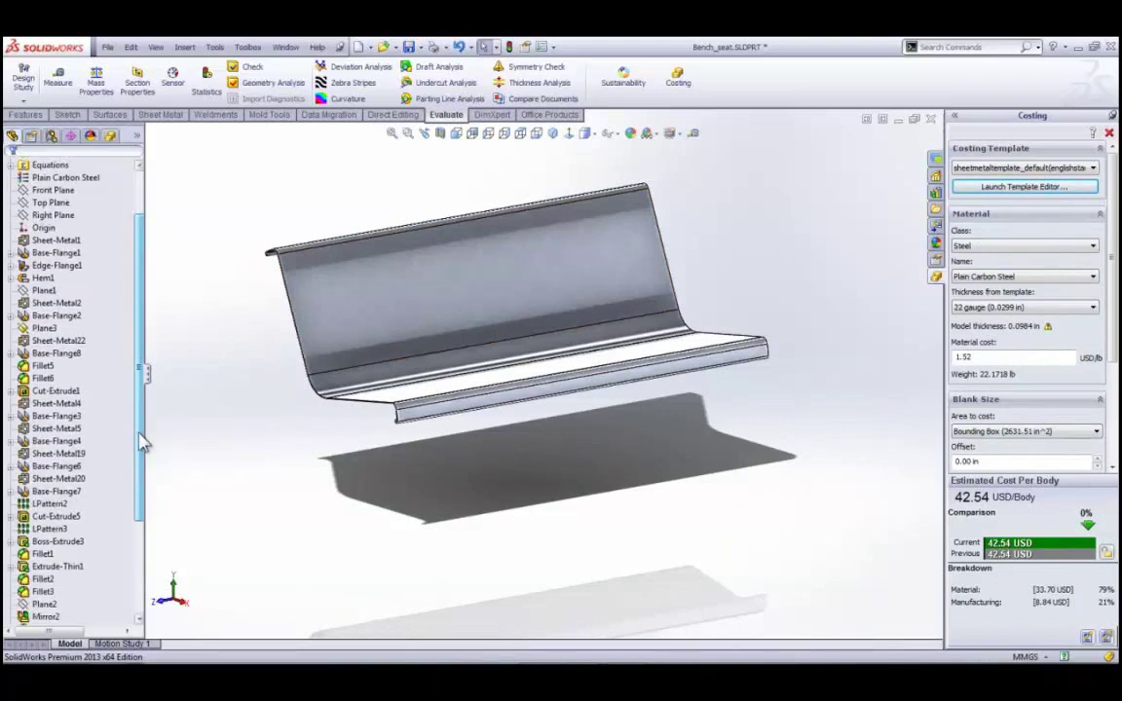
scroll(141, 441, "down", 4)
left_click(37, 529)
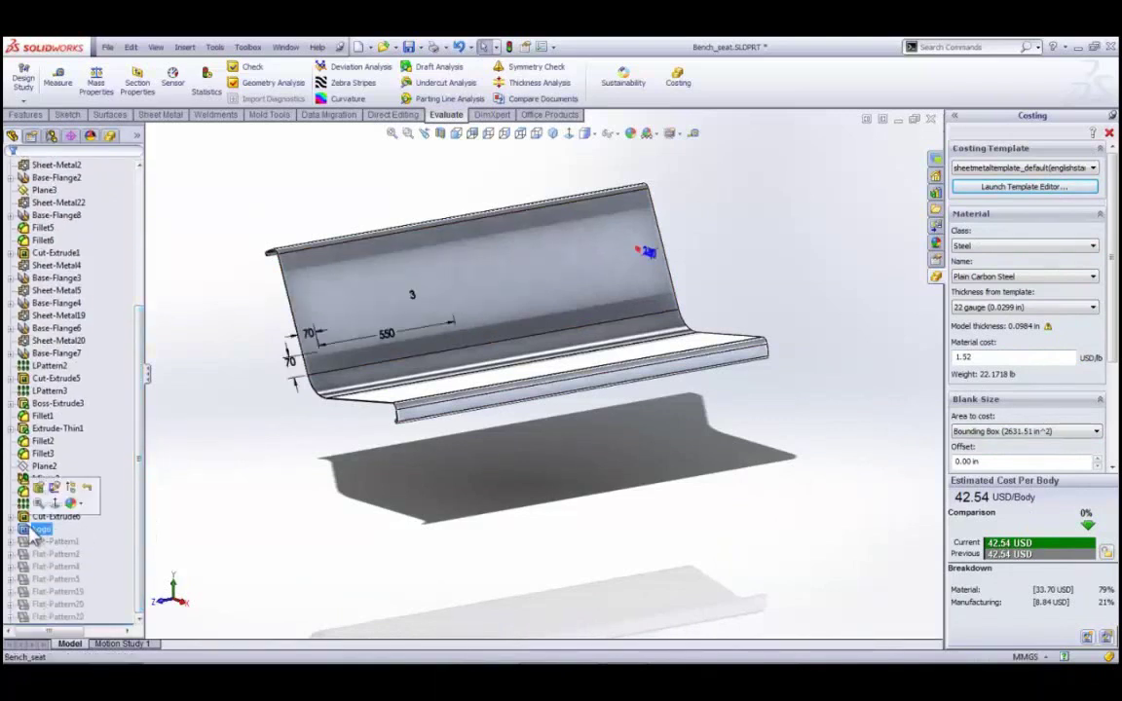
left_click(70, 487)
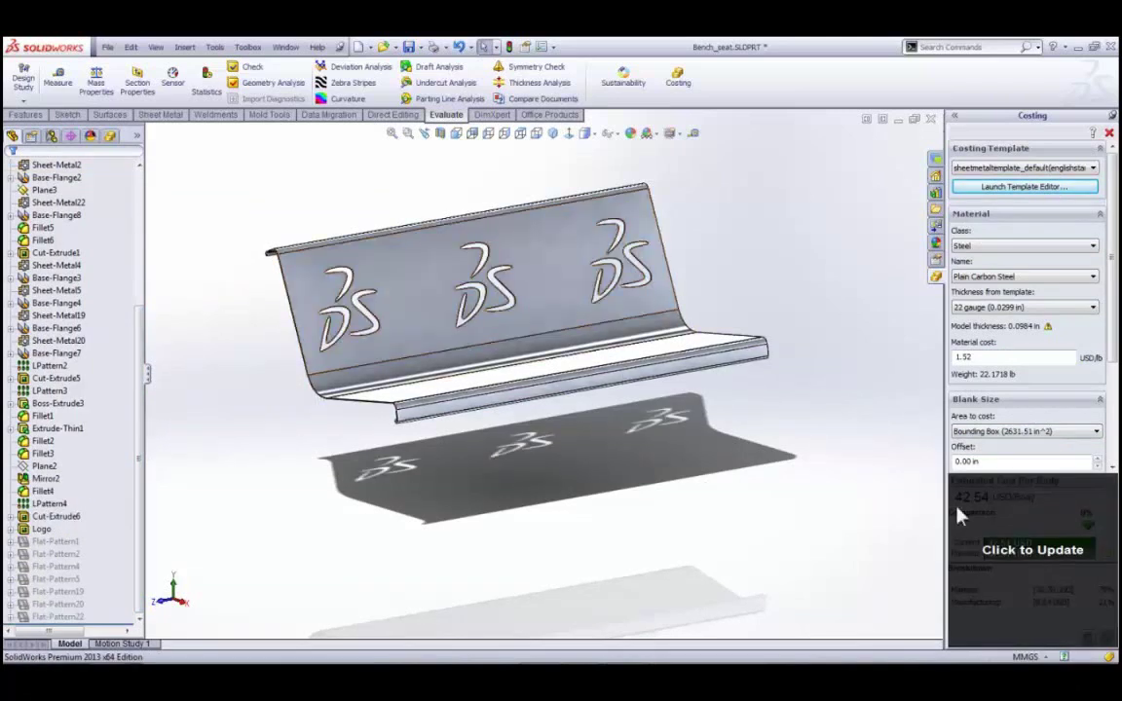
left_click(984, 504)
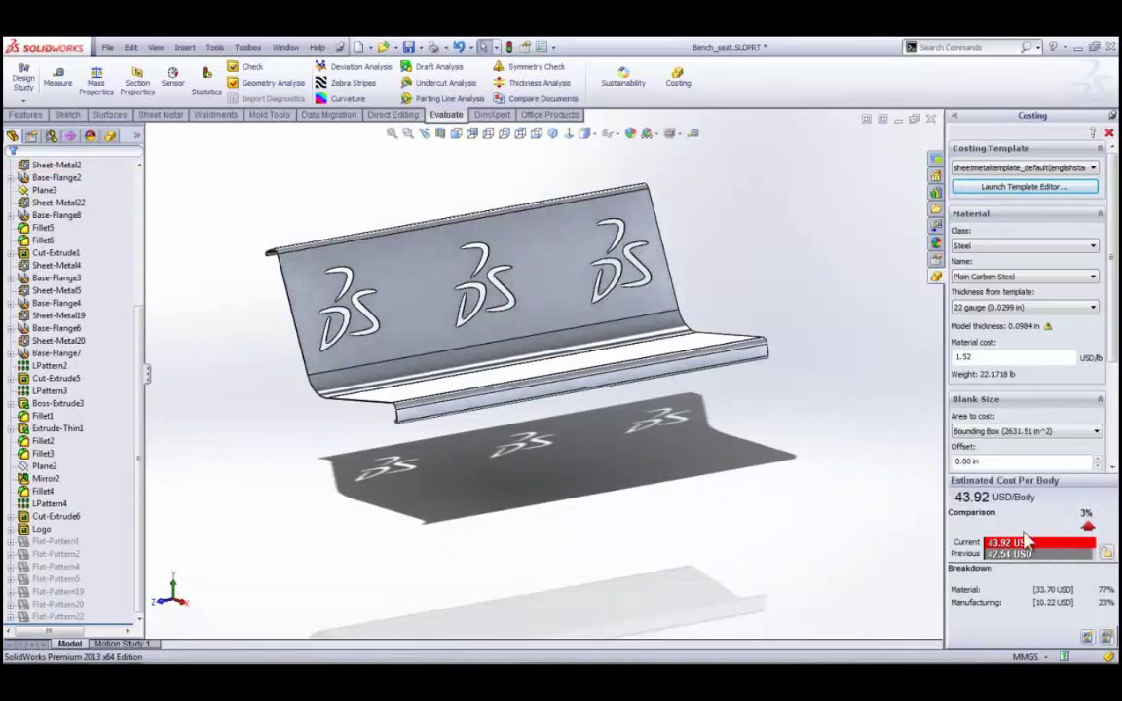
left_click(110, 137)
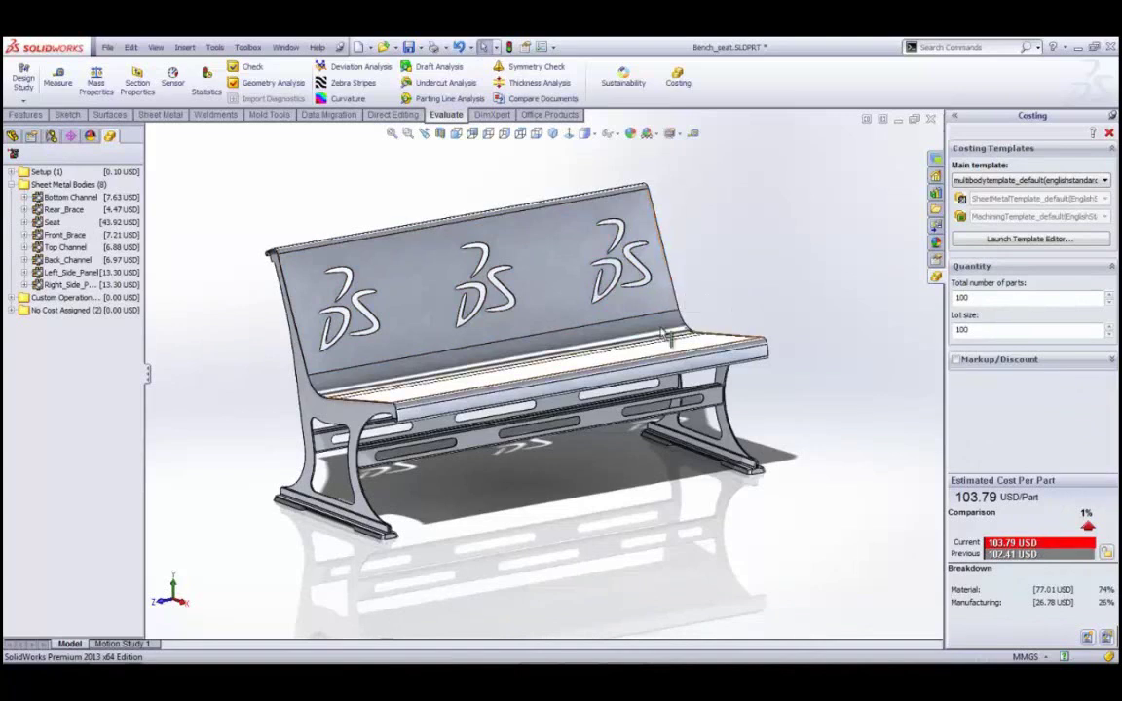
- Add a new custom operation named Weld Time with a setup cost of 12 USD per total quantity and an operation cost of 15 USD per part
left_click(13, 153)
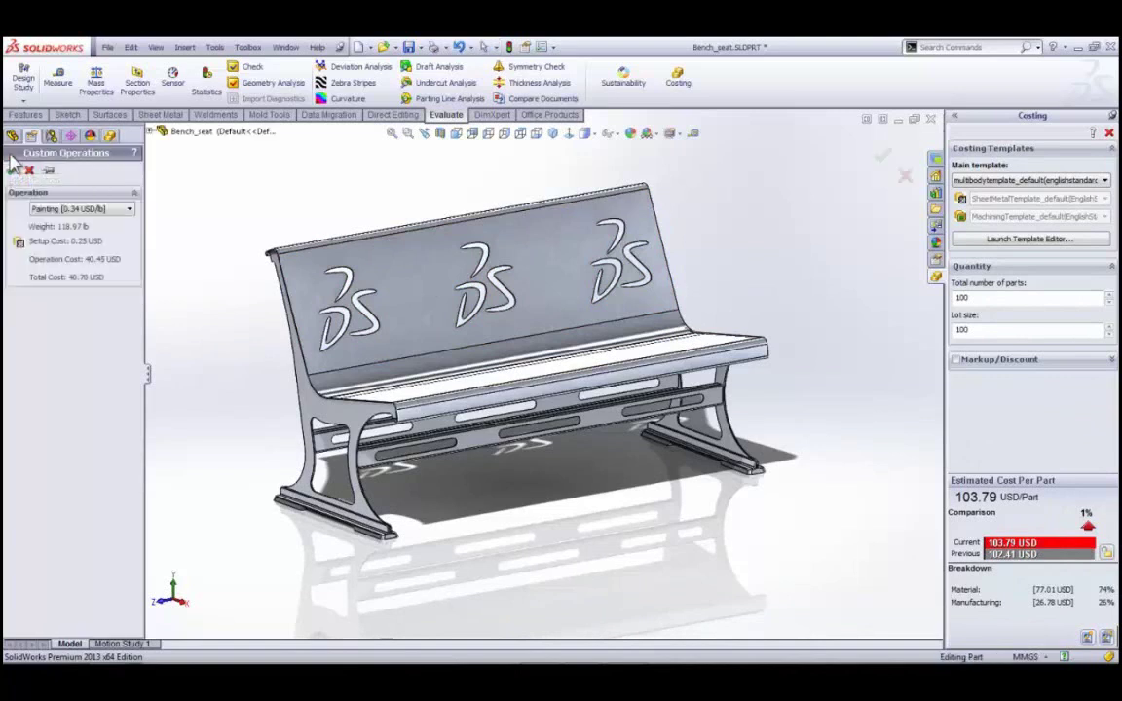
left_click(105, 215)
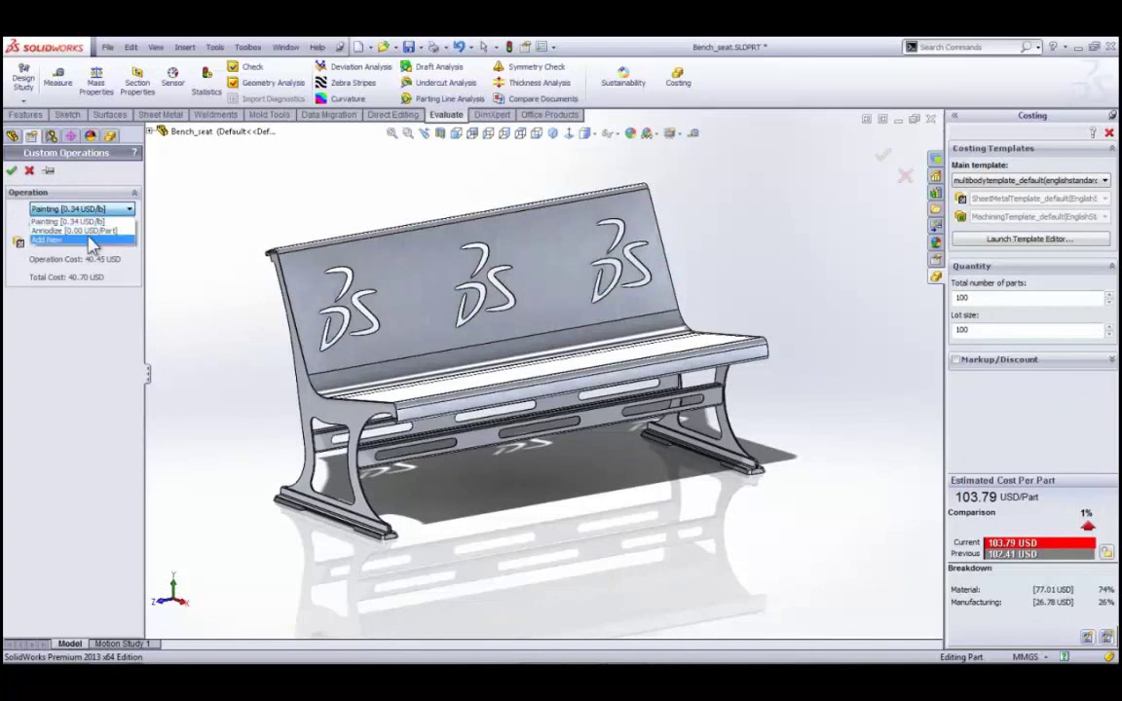
left_click(93, 241)
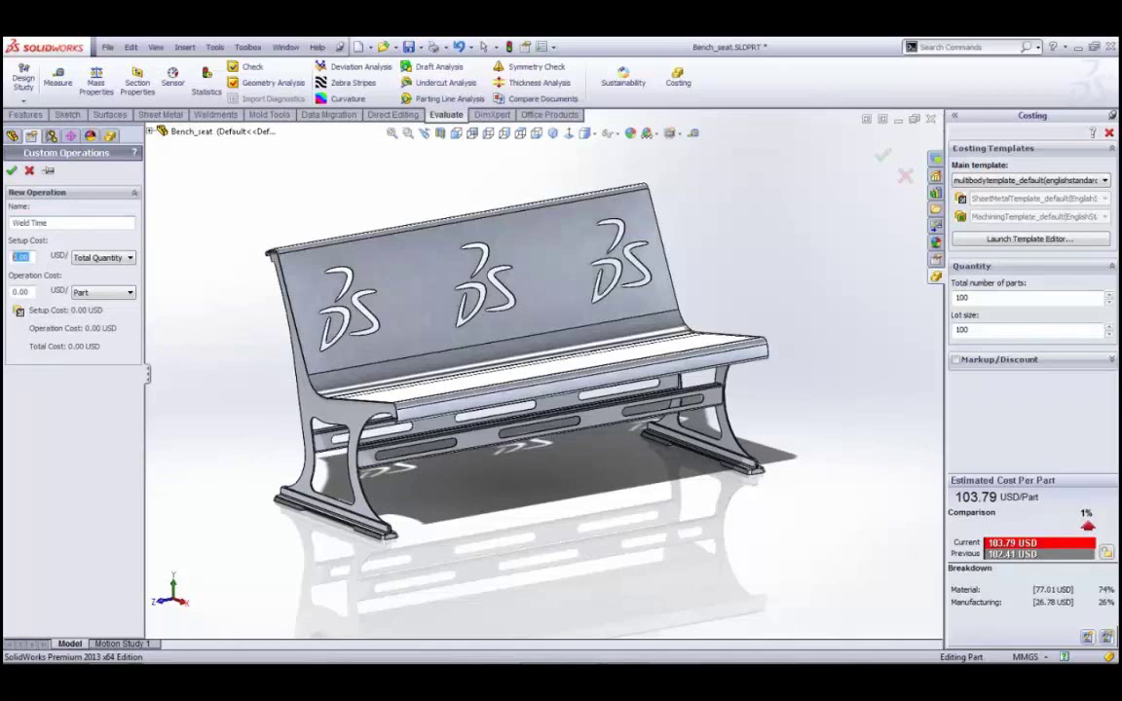
left_click(13, 291)
type("15")
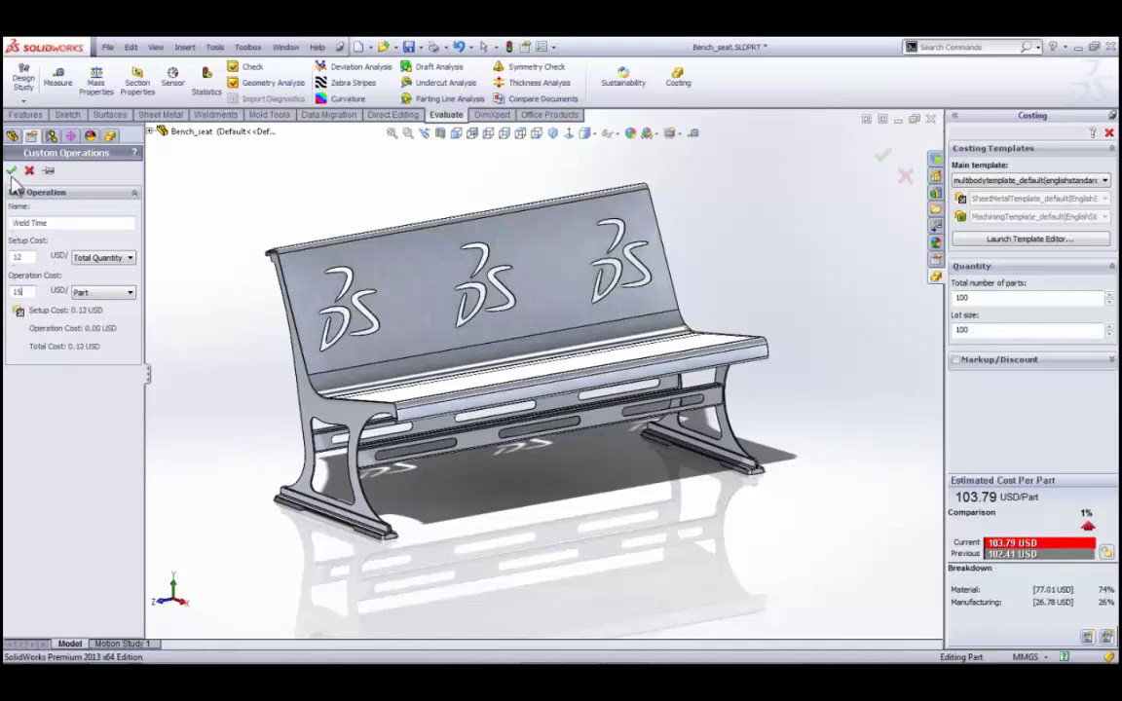
left_click(12, 171)
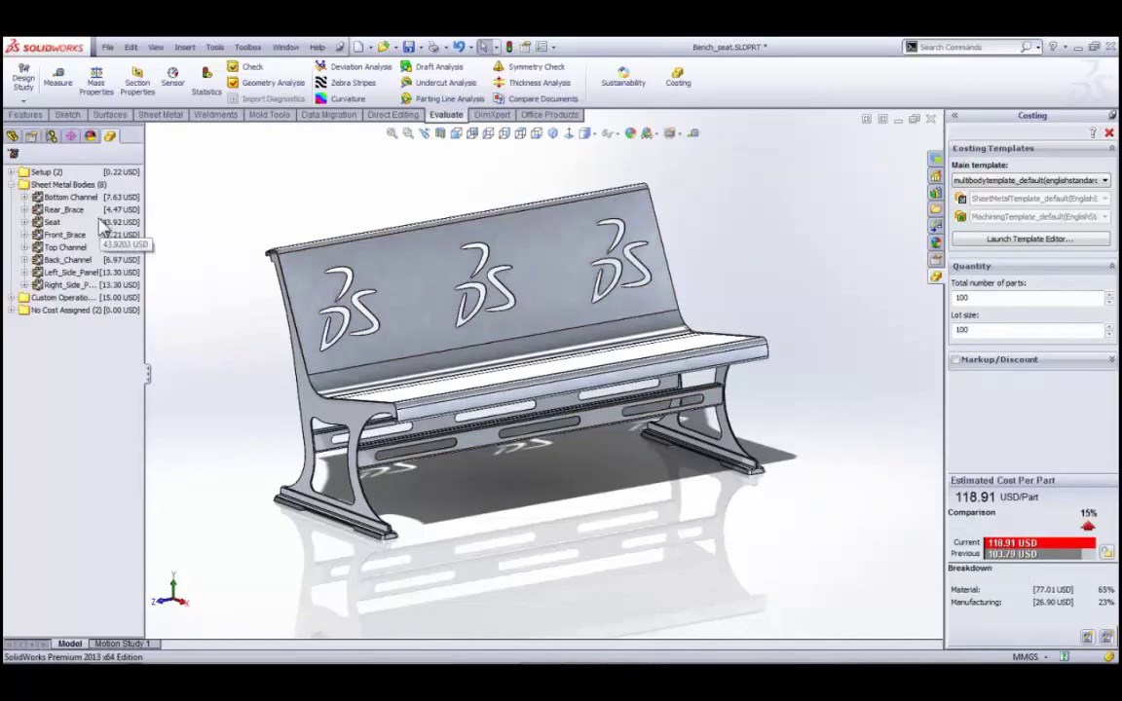
- Expand the bench's setup costs to review the individual items, and close Costing
left_click(12, 172)
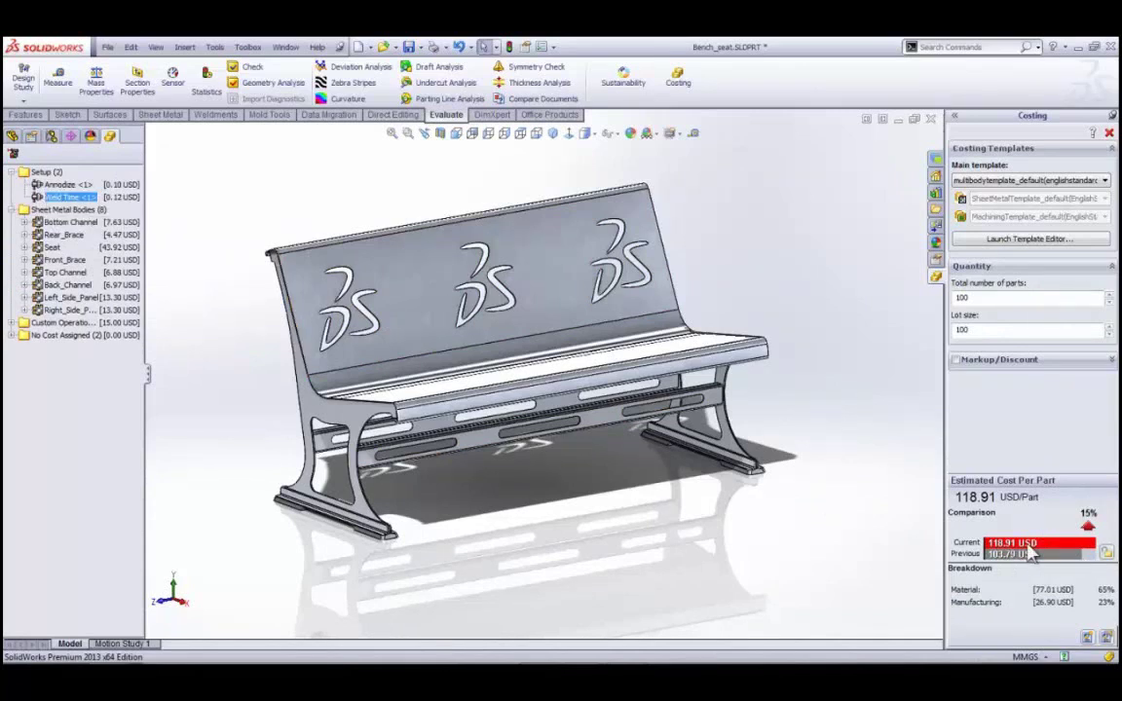
left_click(1109, 133)
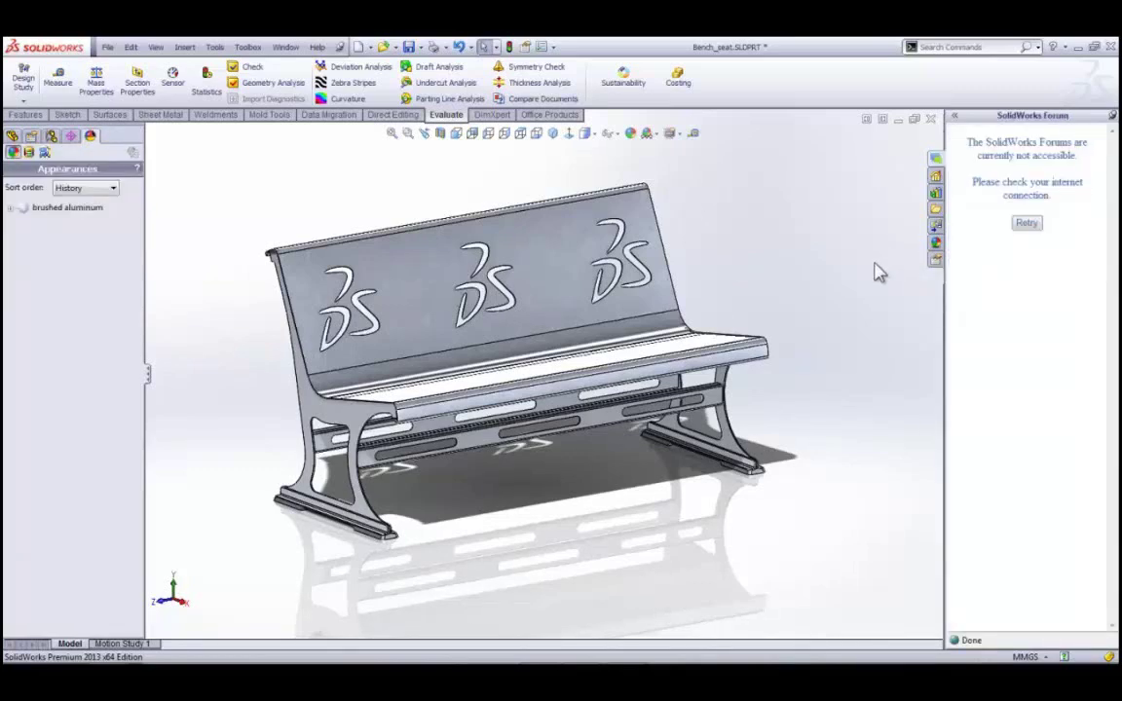
- Switch to the Shaft_mount_system assembly and open its flanged_shaft2 component as a separate part
key("ctrl+Tab")
left_click(743, 388)
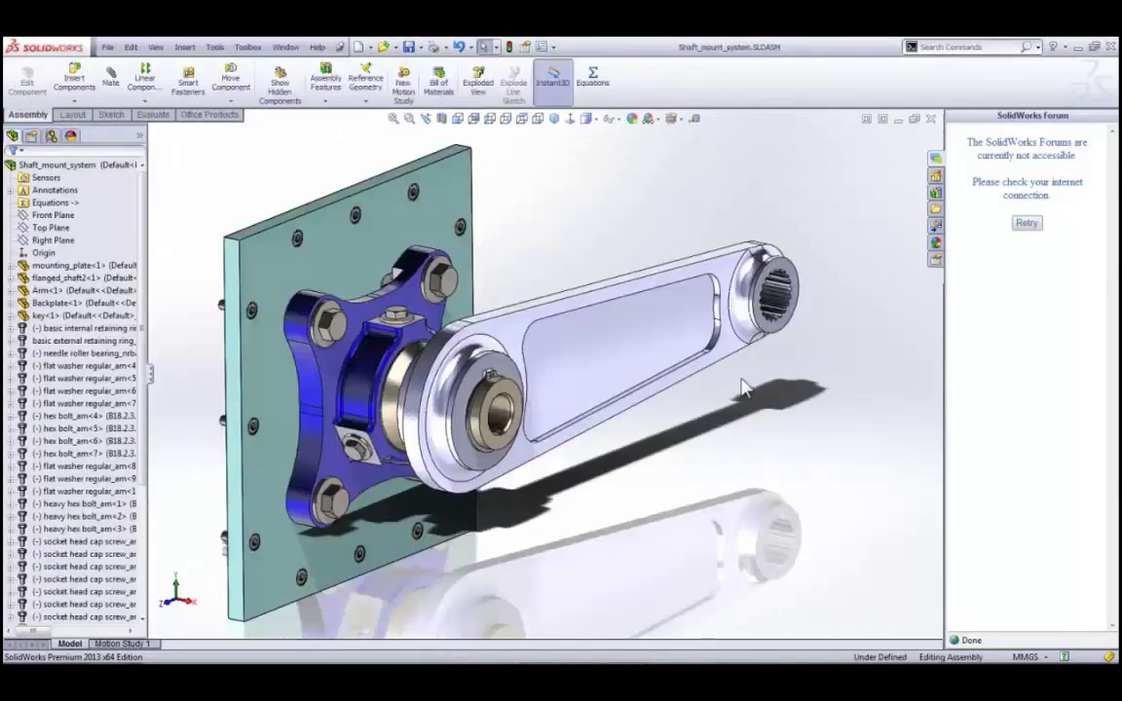
left_click(503, 417)
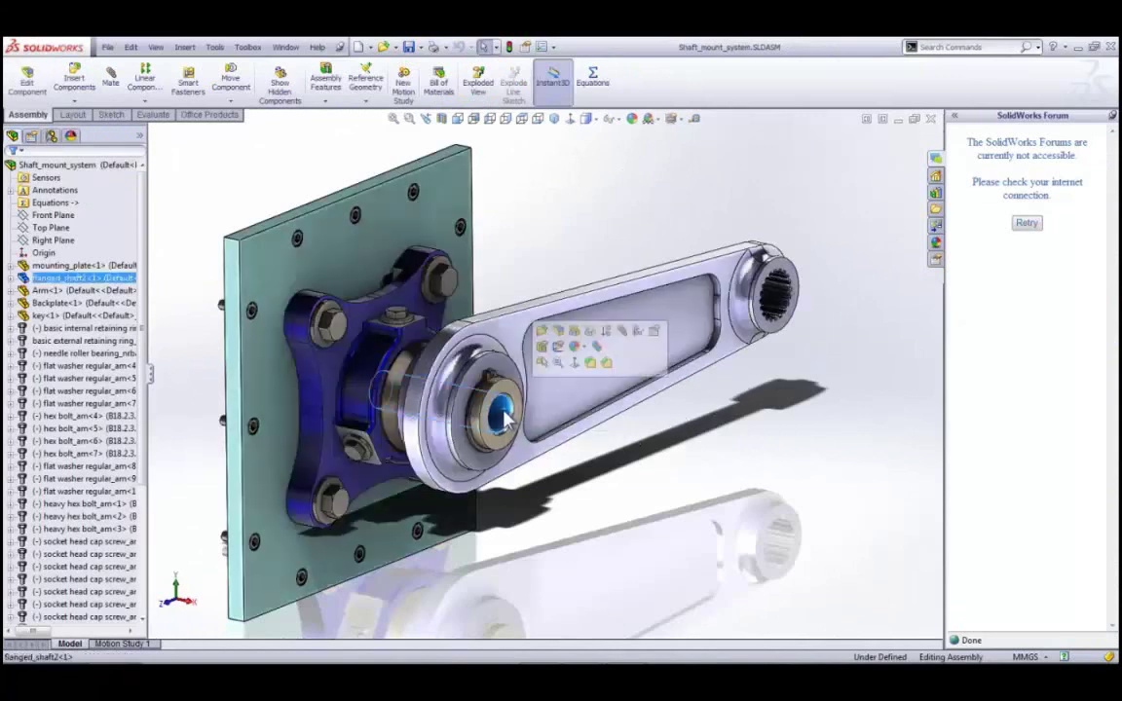
left_click(542, 346)
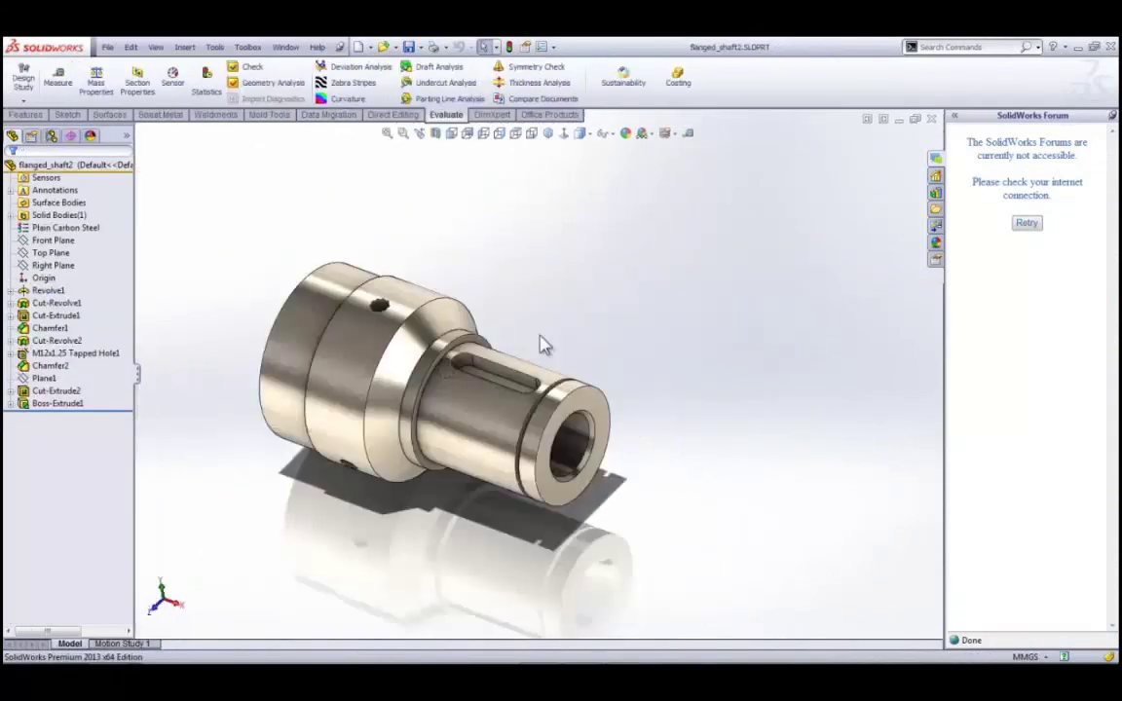
- Run Costing on the flanged shaft, set the stock body type to Cylinder and update the cost estimate
left_click(679, 88)
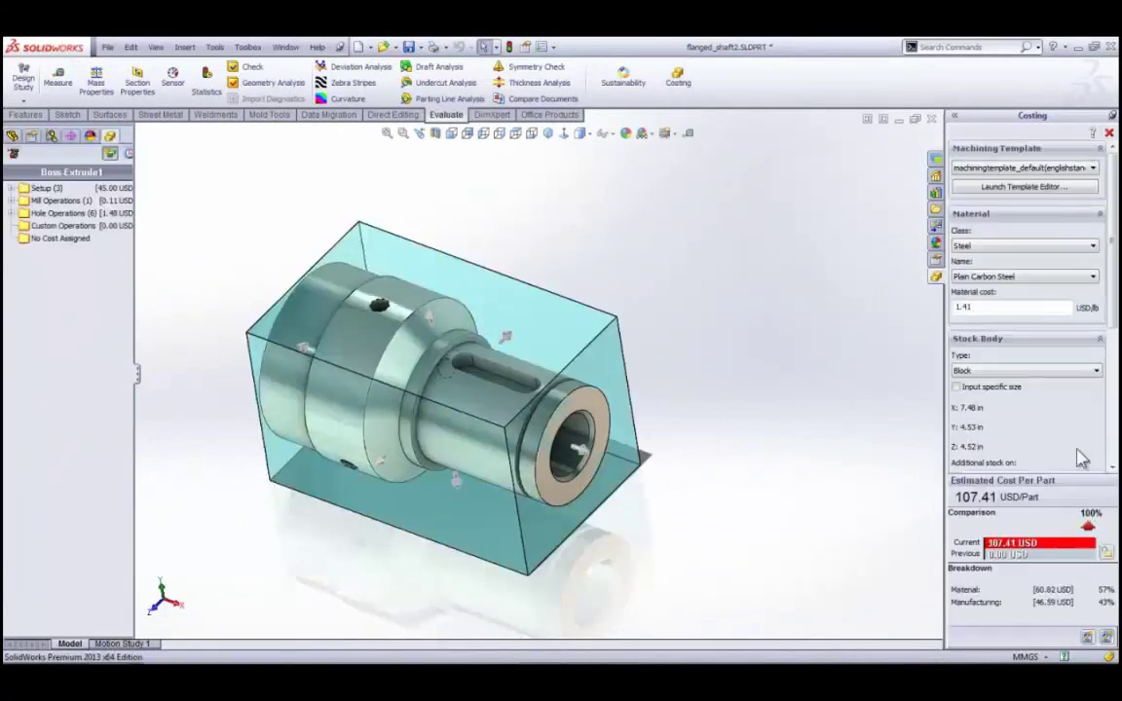
left_click(1055, 372)
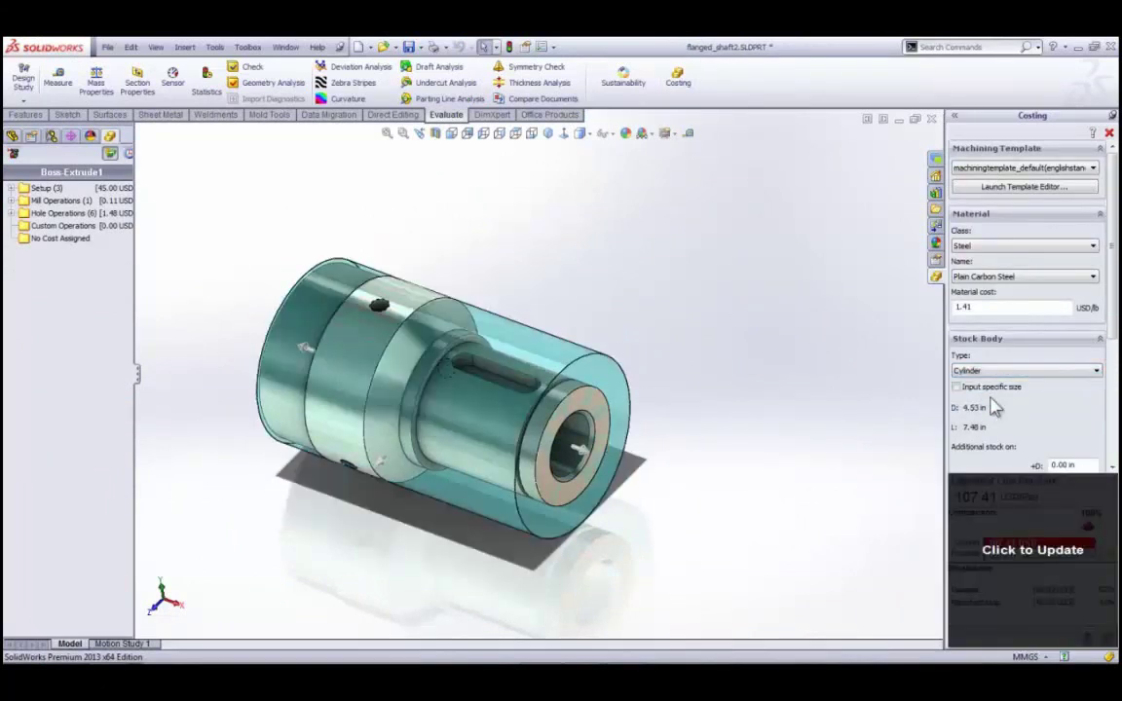
left_click(1021, 578)
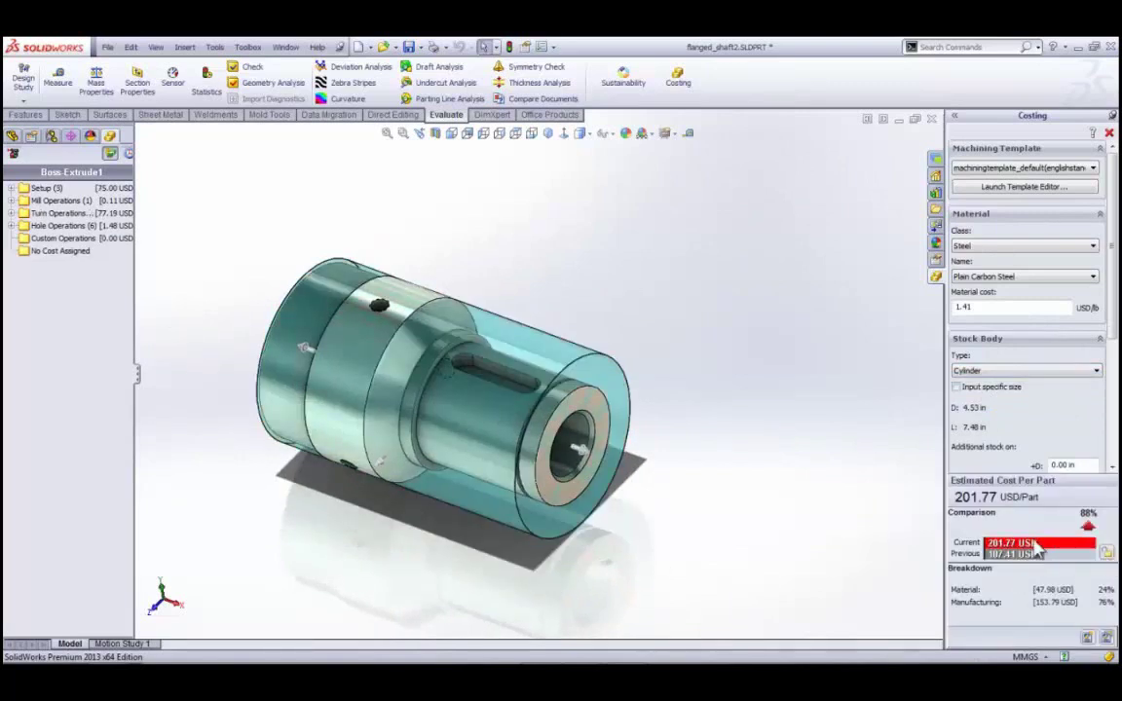
- Review the flanged shaft's turn and mill operations, highlight Pocket 1 on the model, and close Costing
left_click(12, 214)
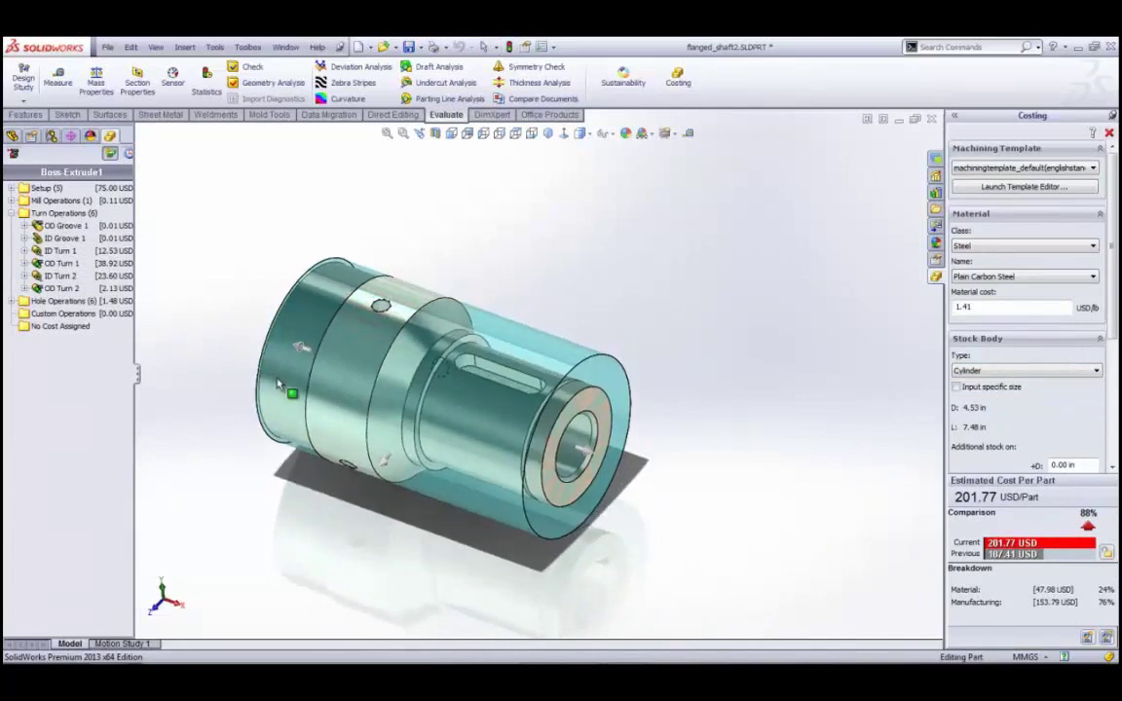
left_click(12, 200)
left_click(54, 213)
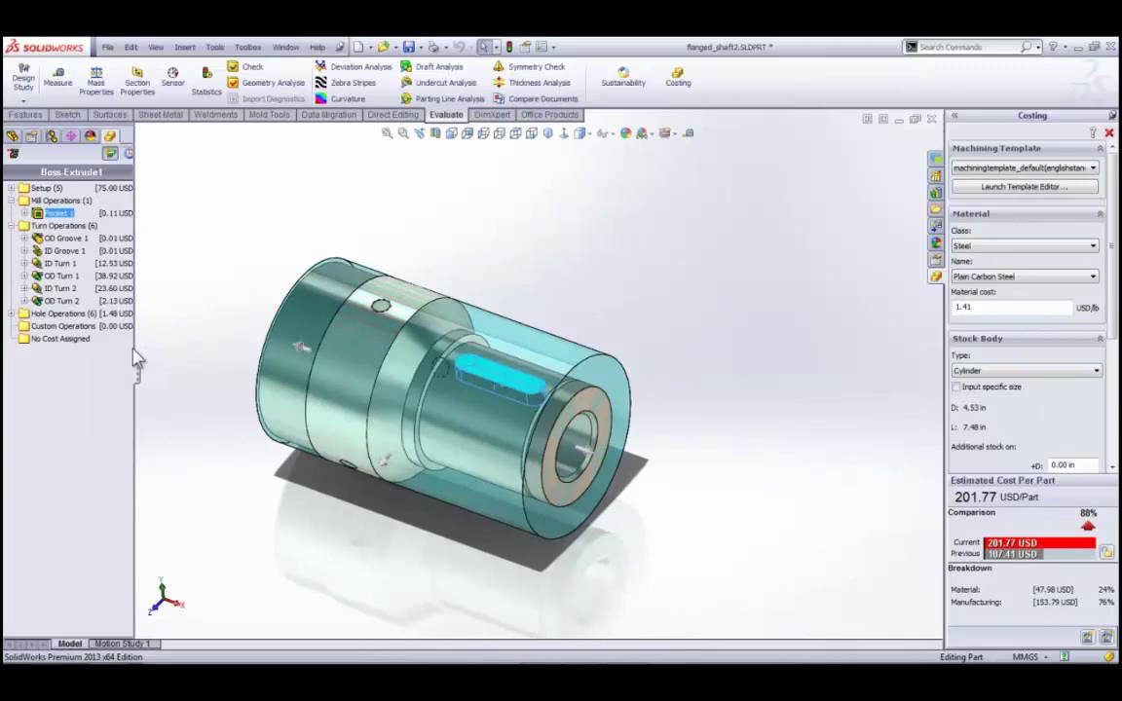
left_click(226, 341)
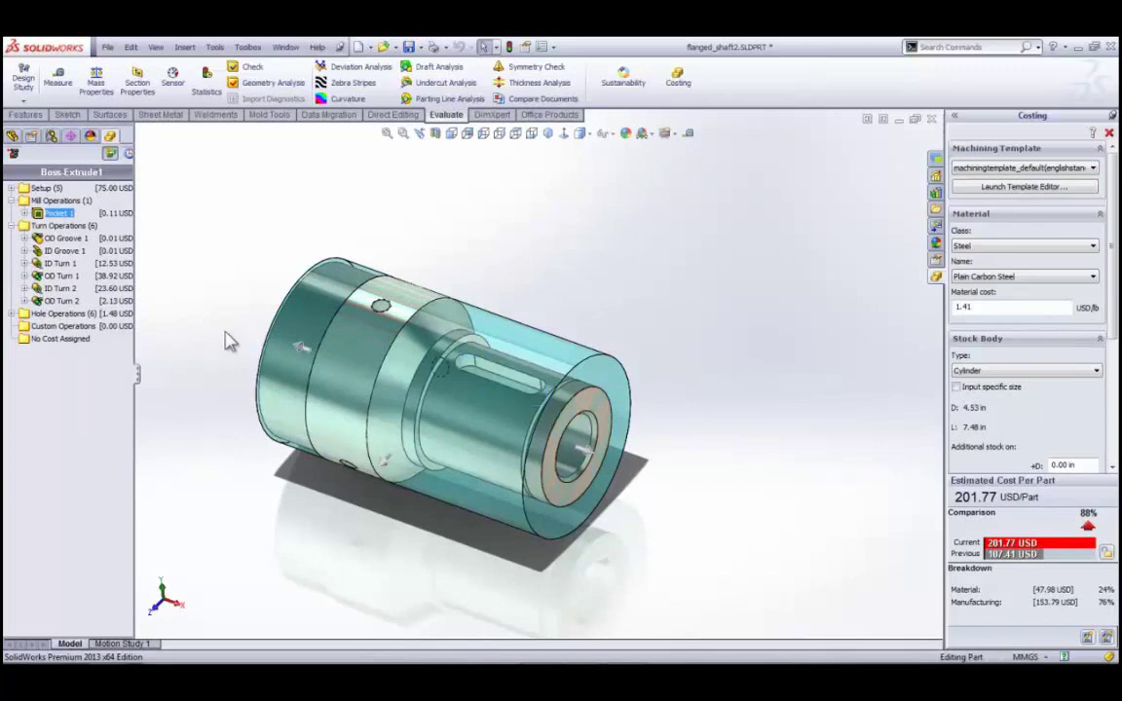
middle_click_drag(238, 343, 409, 370)
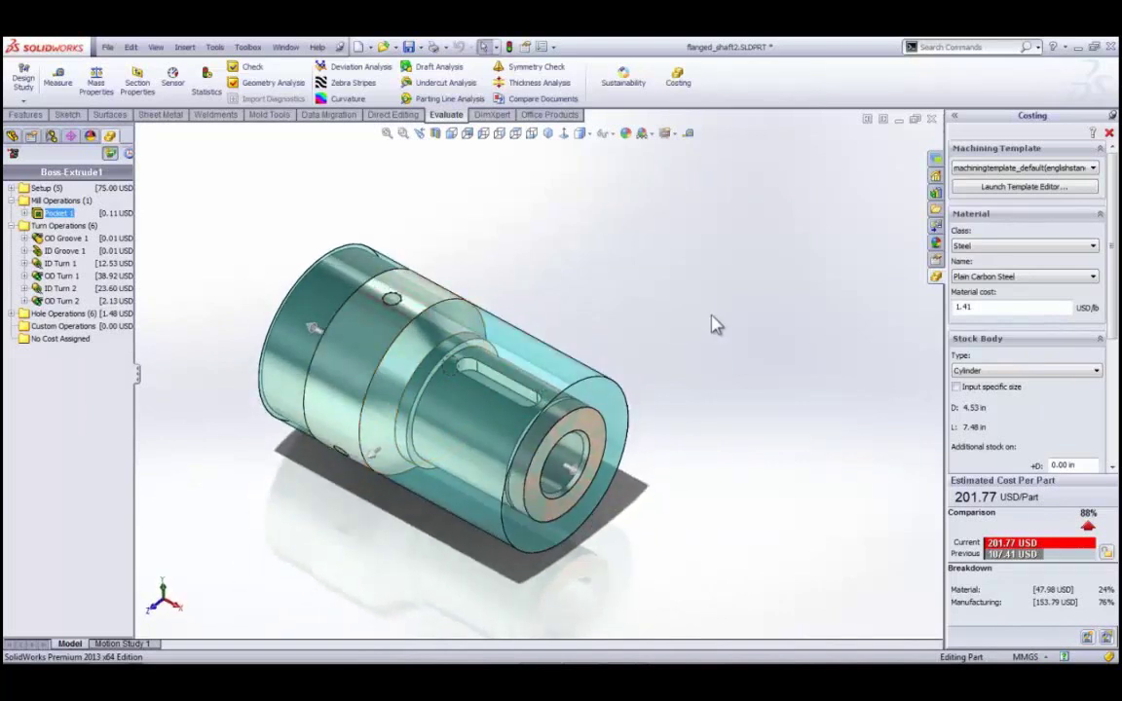
left_click(994, 122)
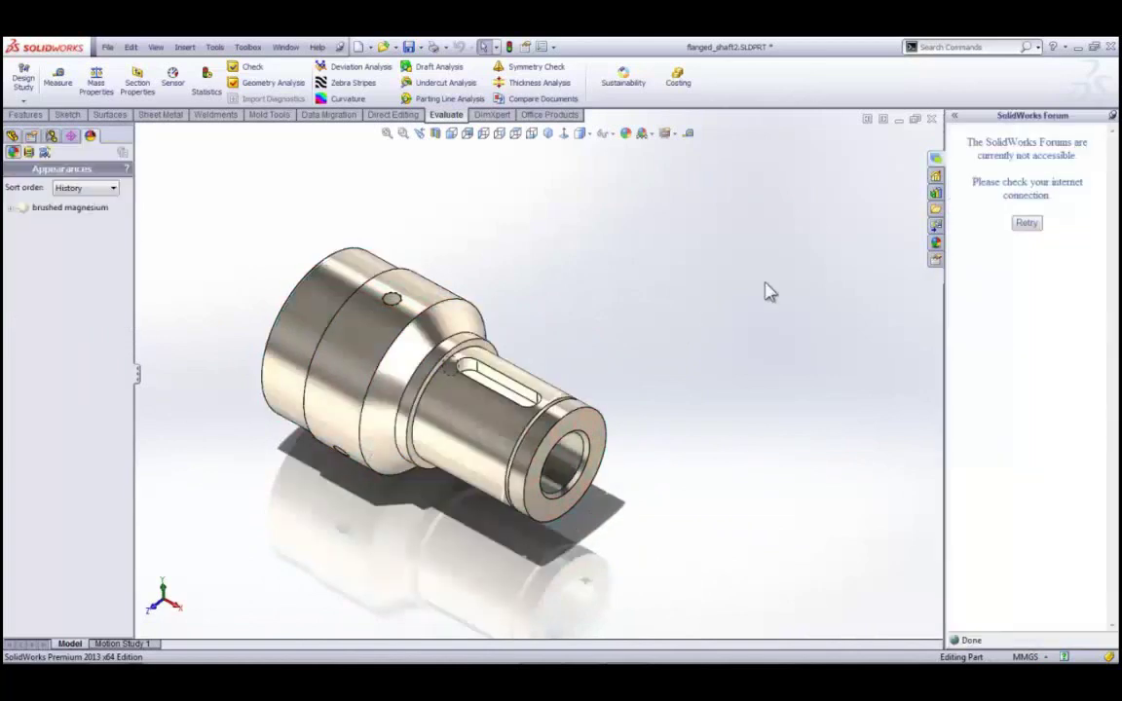
- Switch to the Backplate part and run the machining cost estimation for it
key("ctrl+Tab")
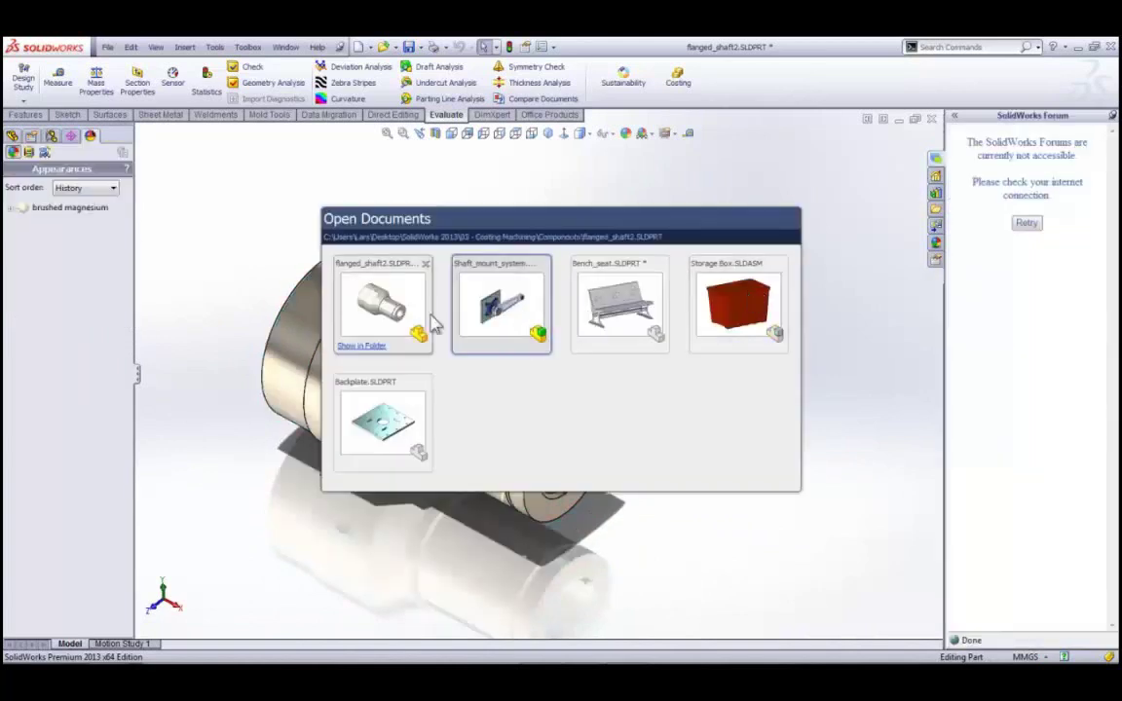
left_click(390, 433)
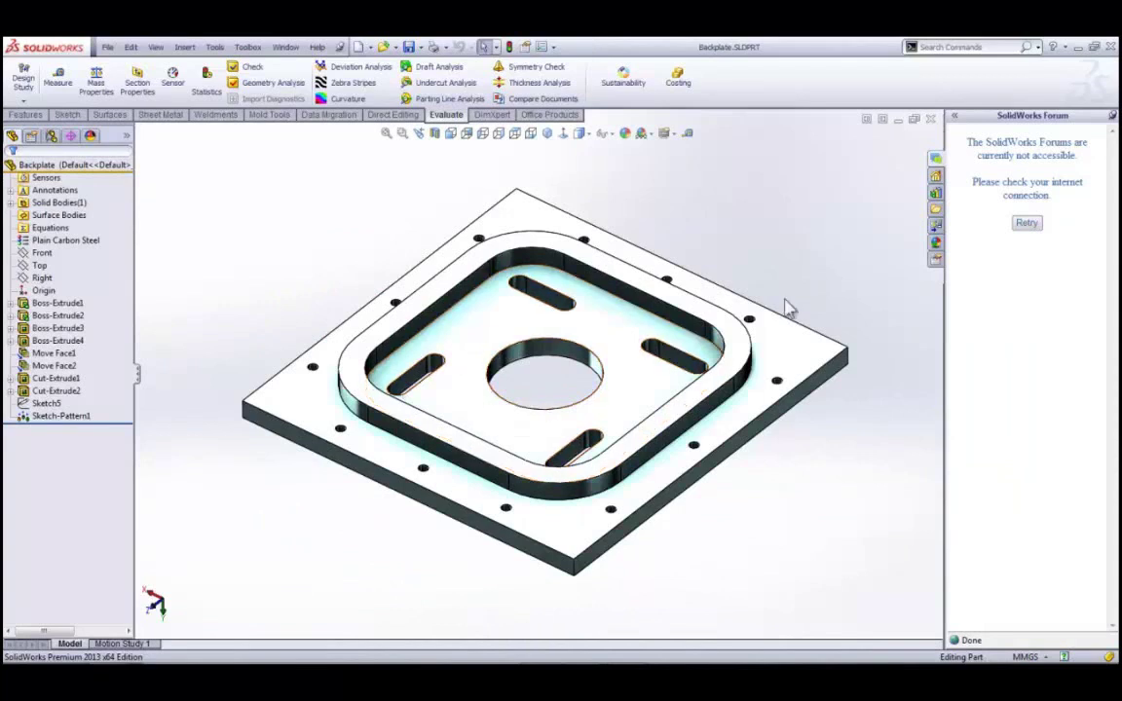
left_click(679, 82)
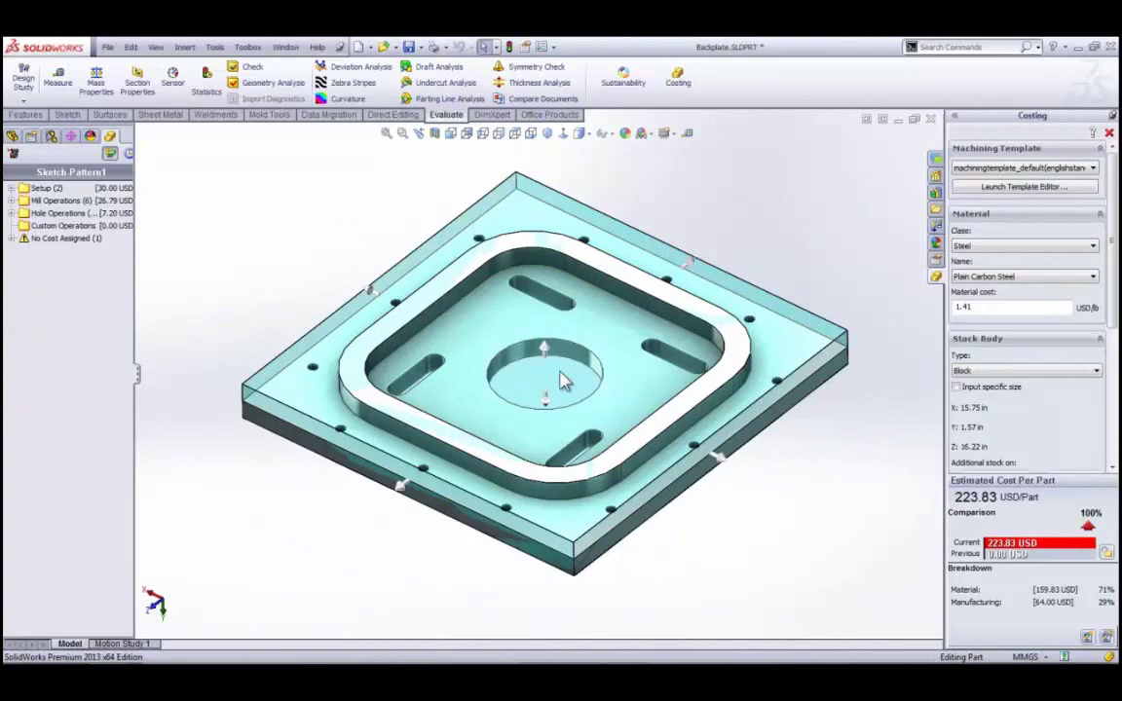
- Find Hole 1 among the backplate's operations with no cost assigned and set its machine to Mill
middle_click_drag(408, 358, 383, 338)
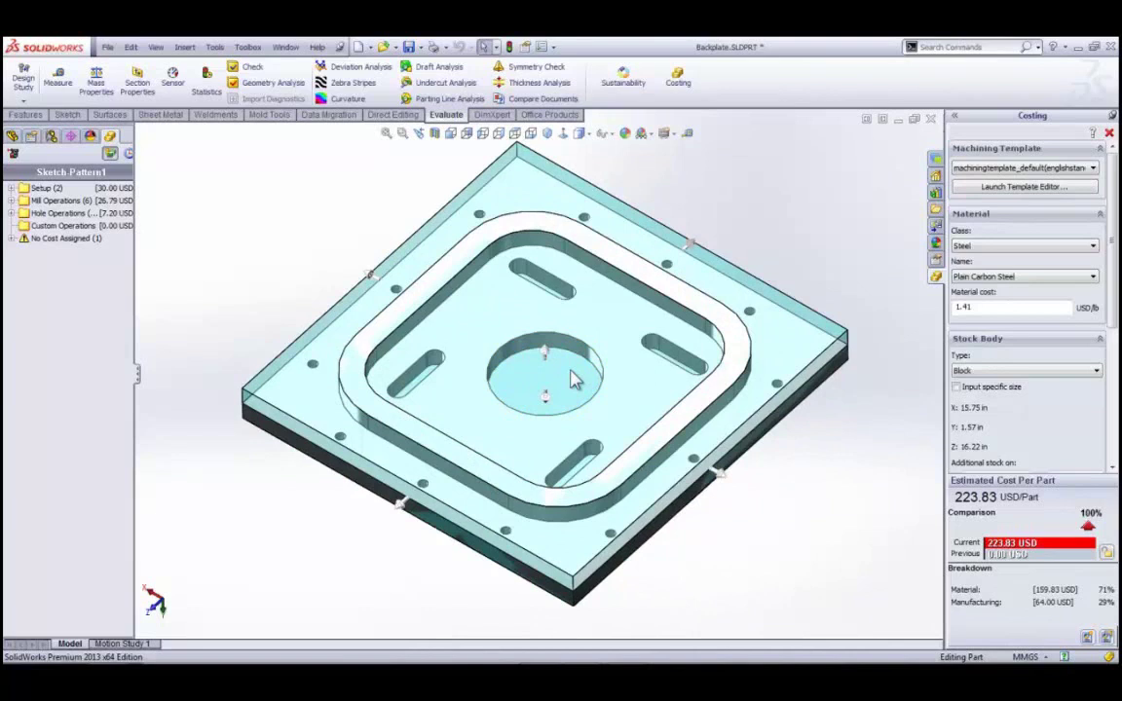
left_click(12, 239)
left_click(26, 252)
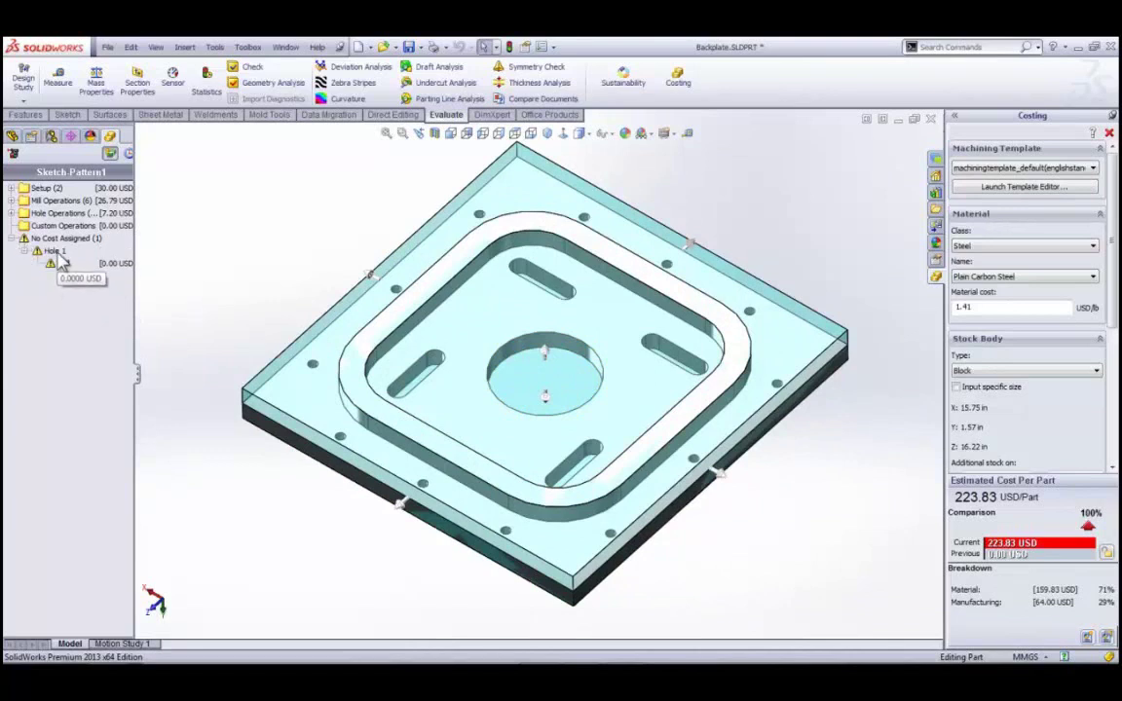
right_click(58, 253)
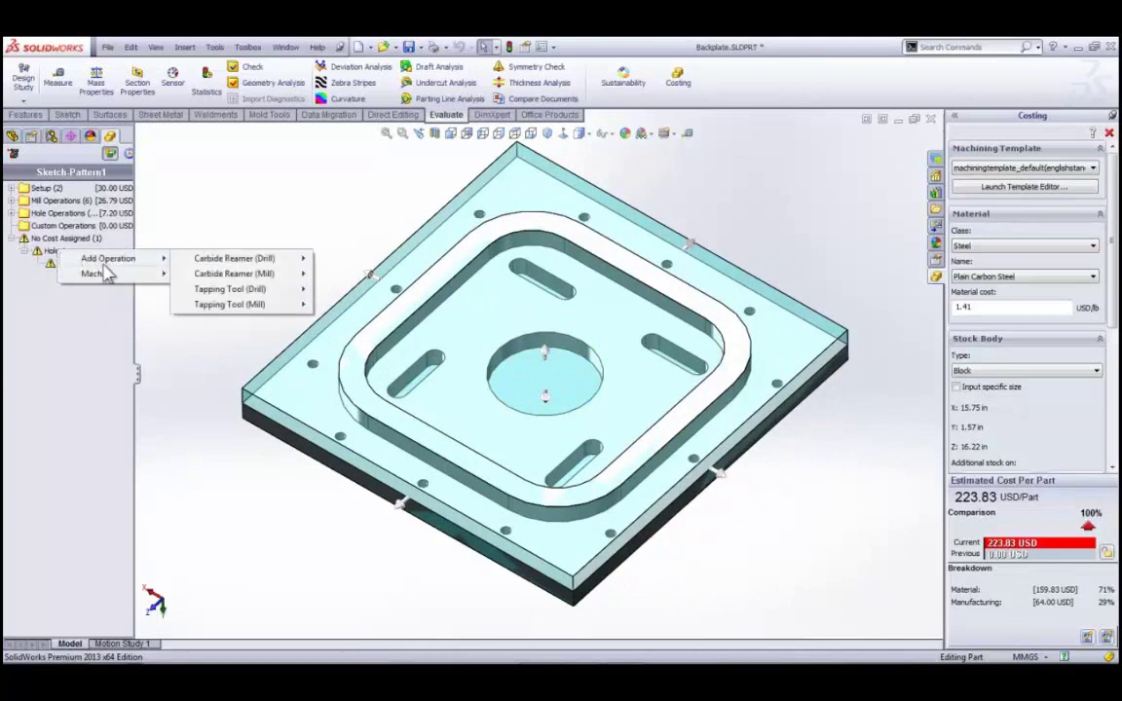
mouse_move(108, 274)
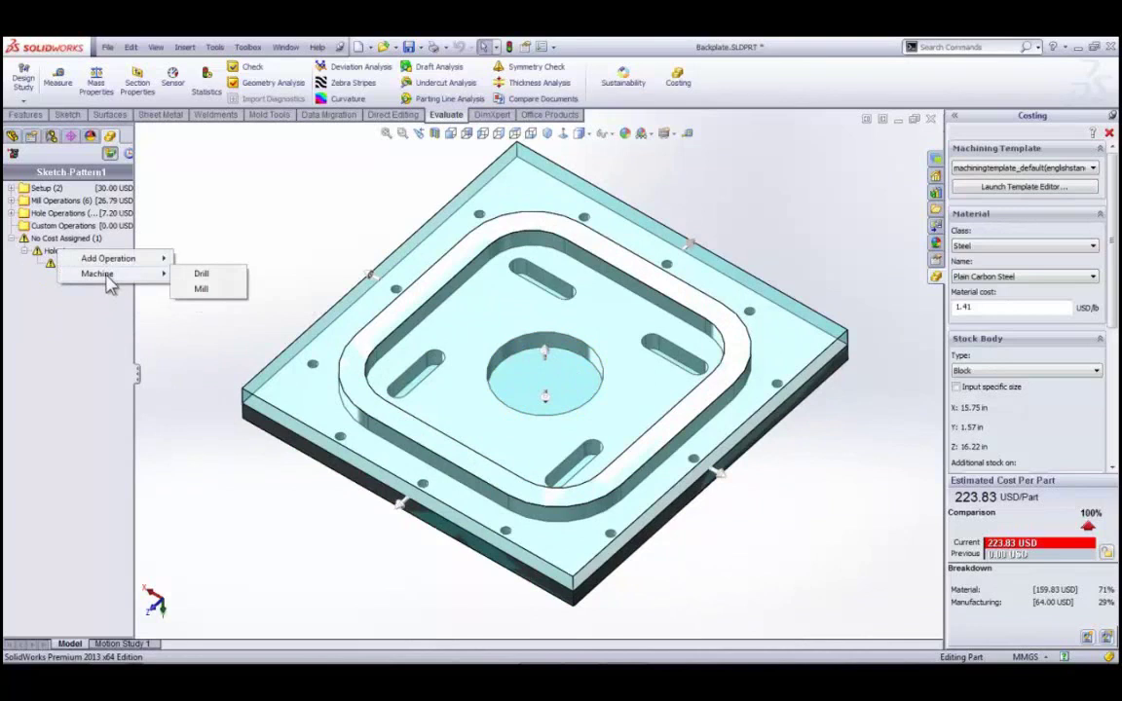
left_click(200, 276)
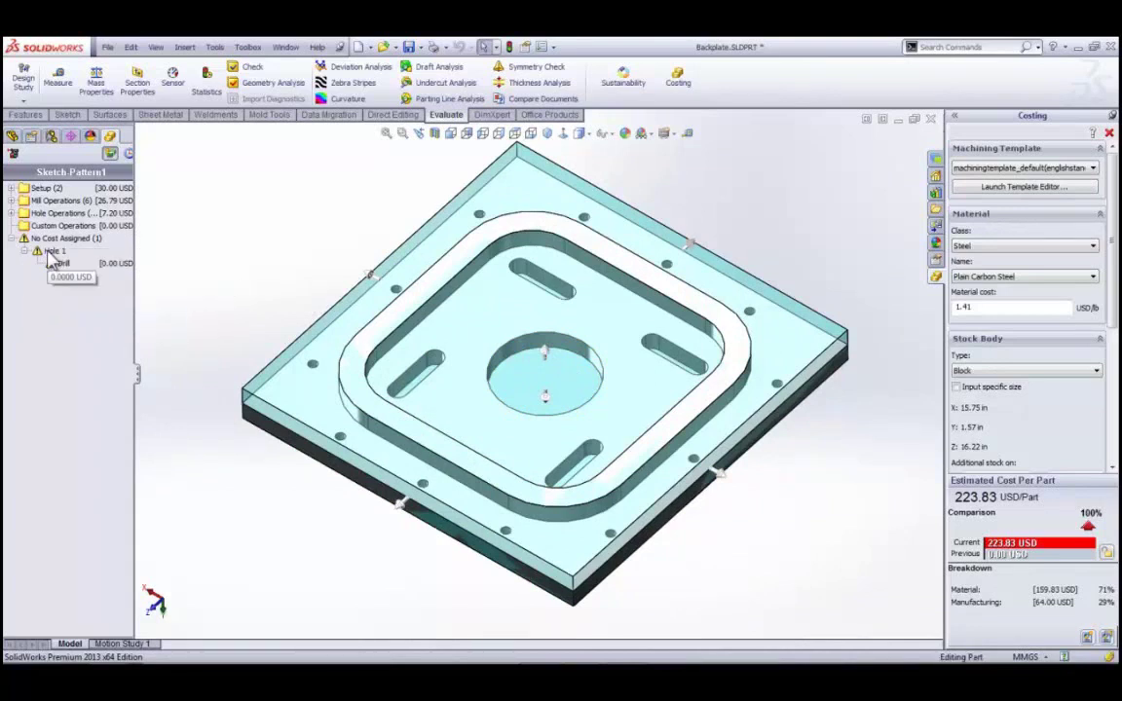
left_click(50, 200)
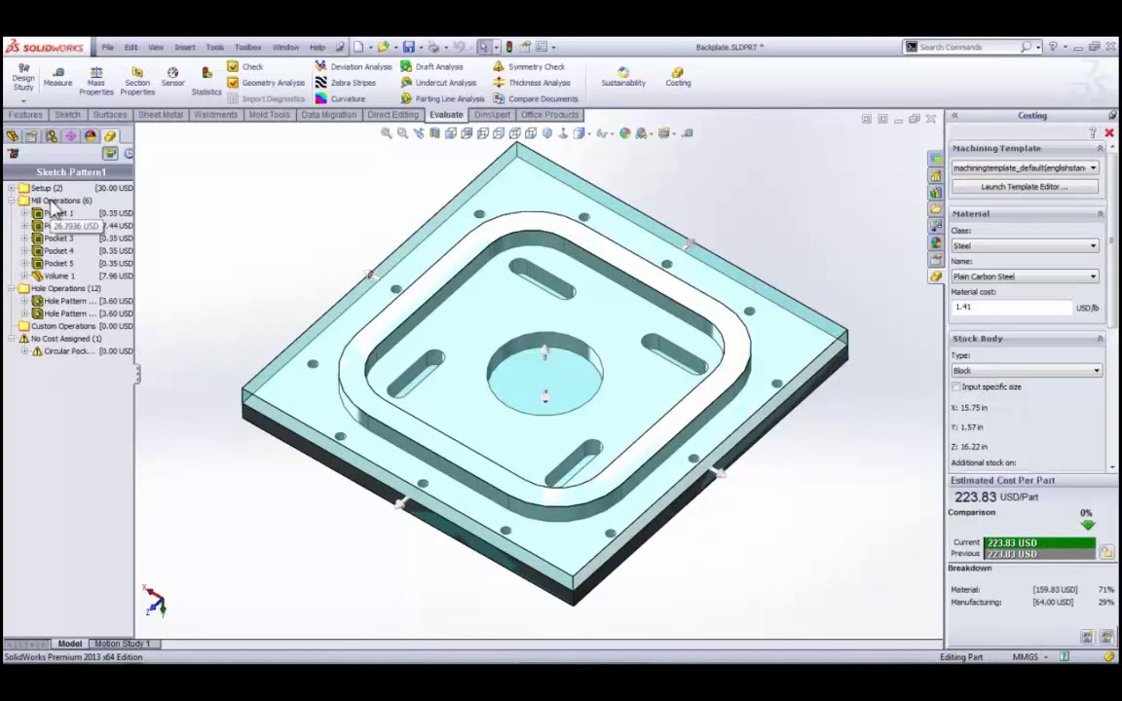
- Assign a Ø1.00 in flat end mill to the backplate's uncosted circular pocket, and close Costing
left_click(24, 350)
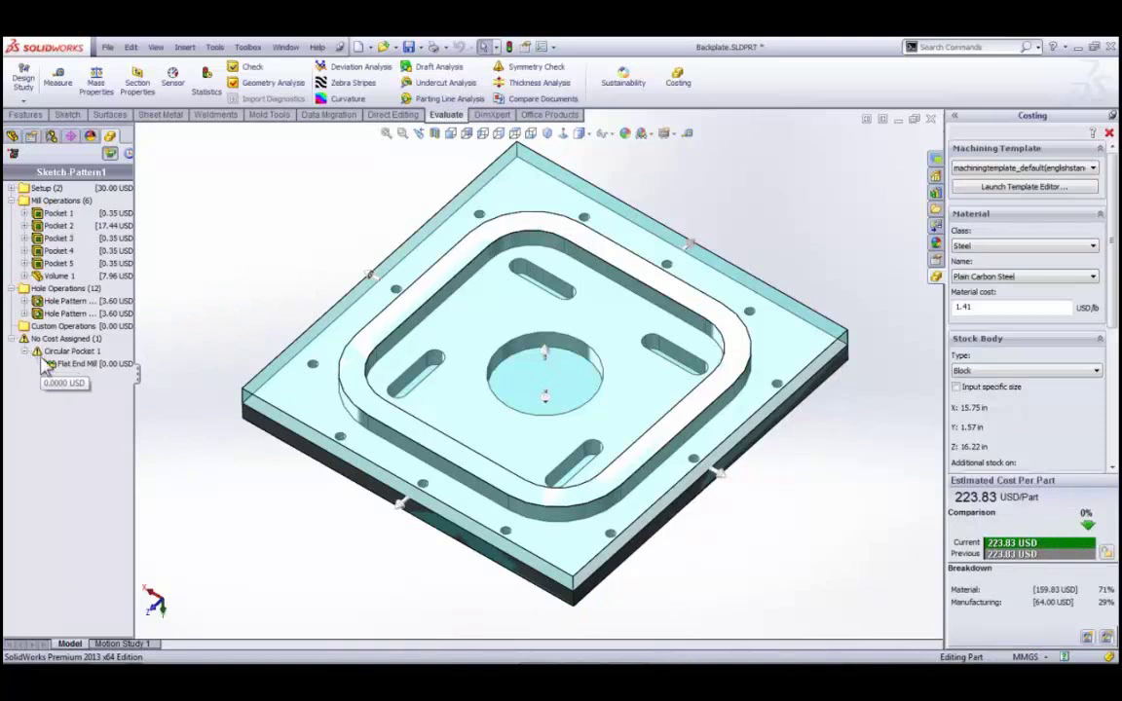
right_click(65, 363)
mouse_move(185, 372)
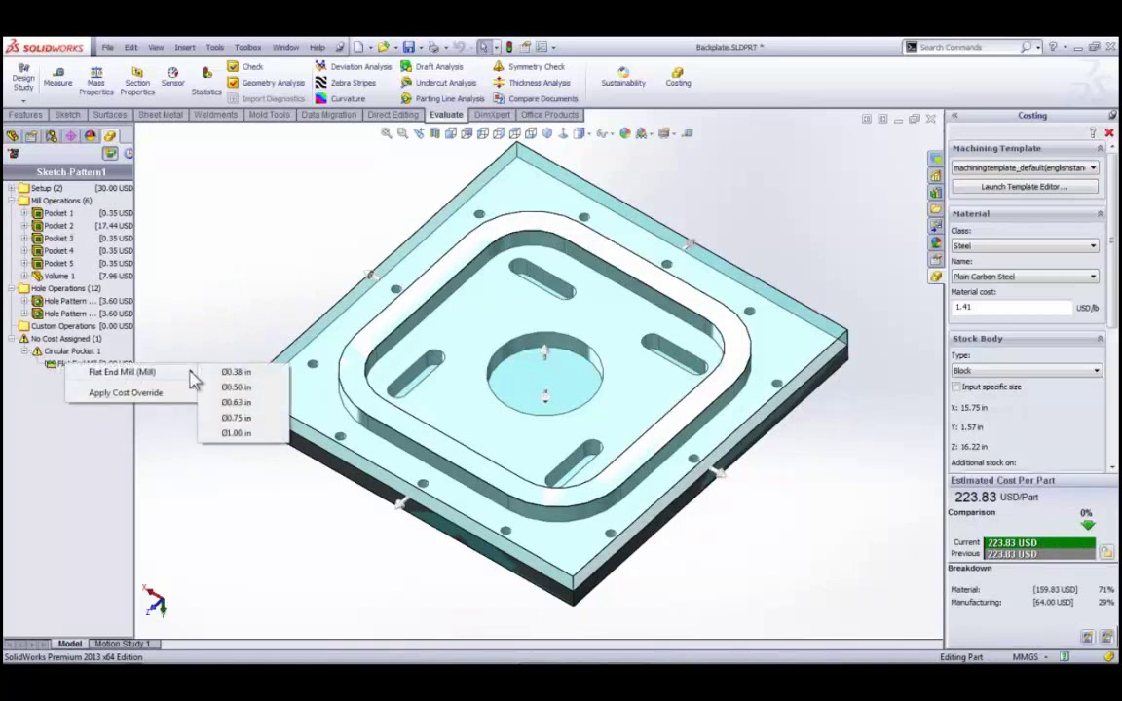
left_click(236, 434)
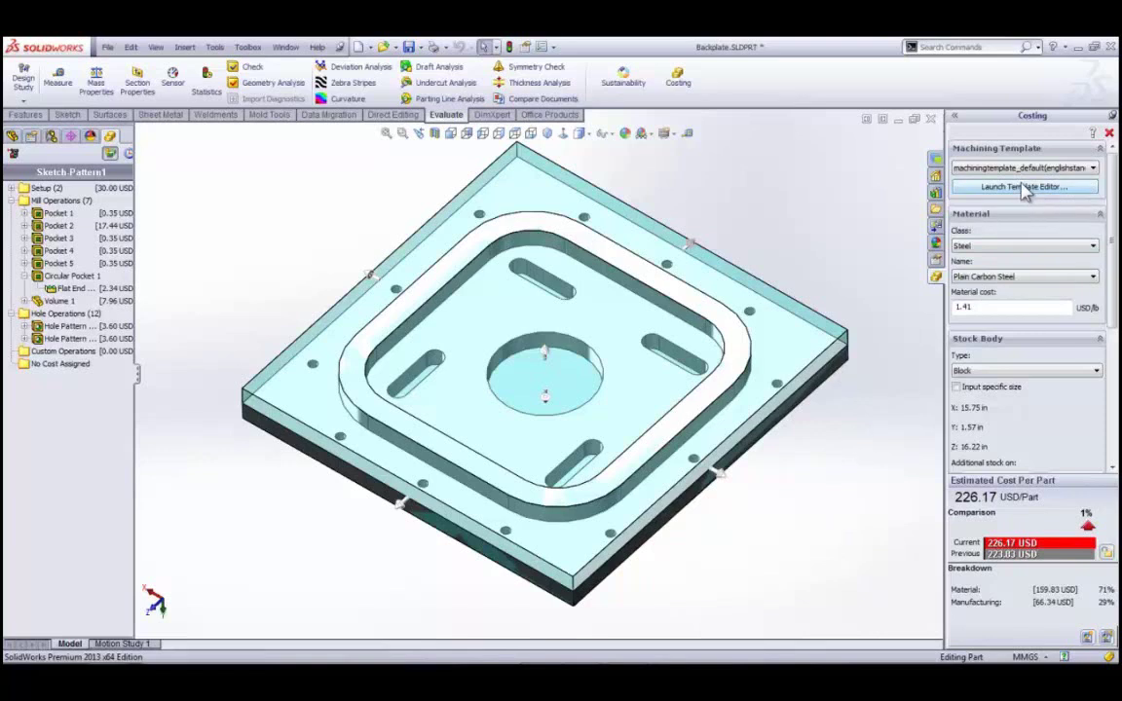
left_click(1109, 132)
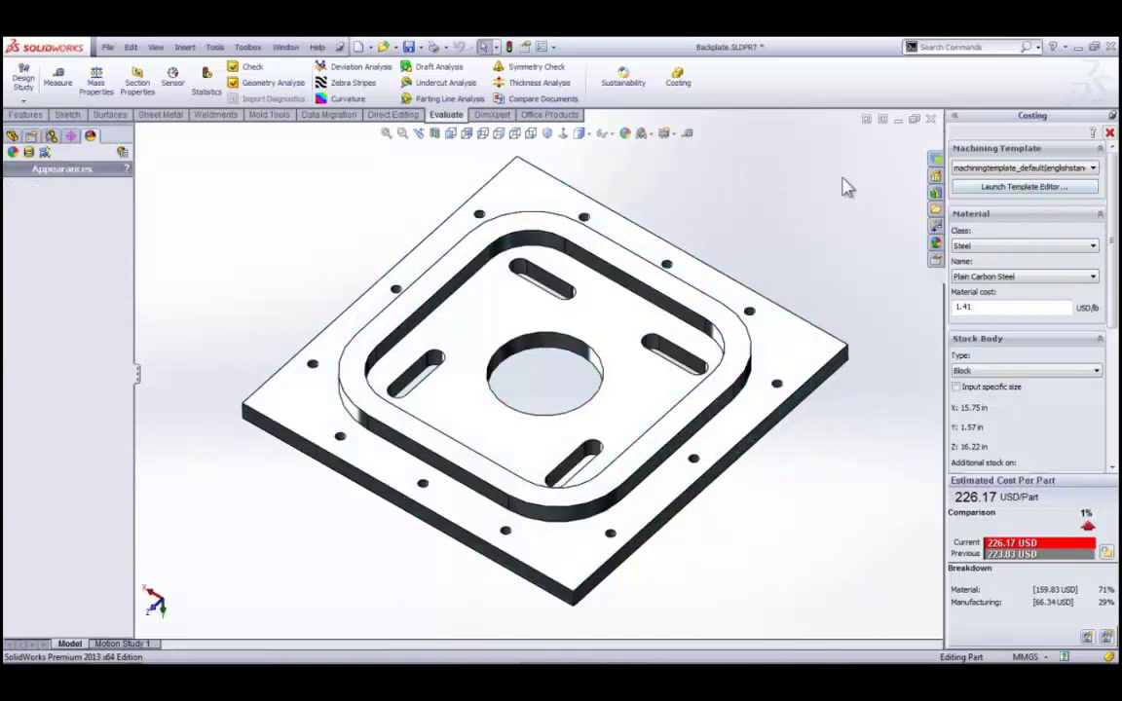